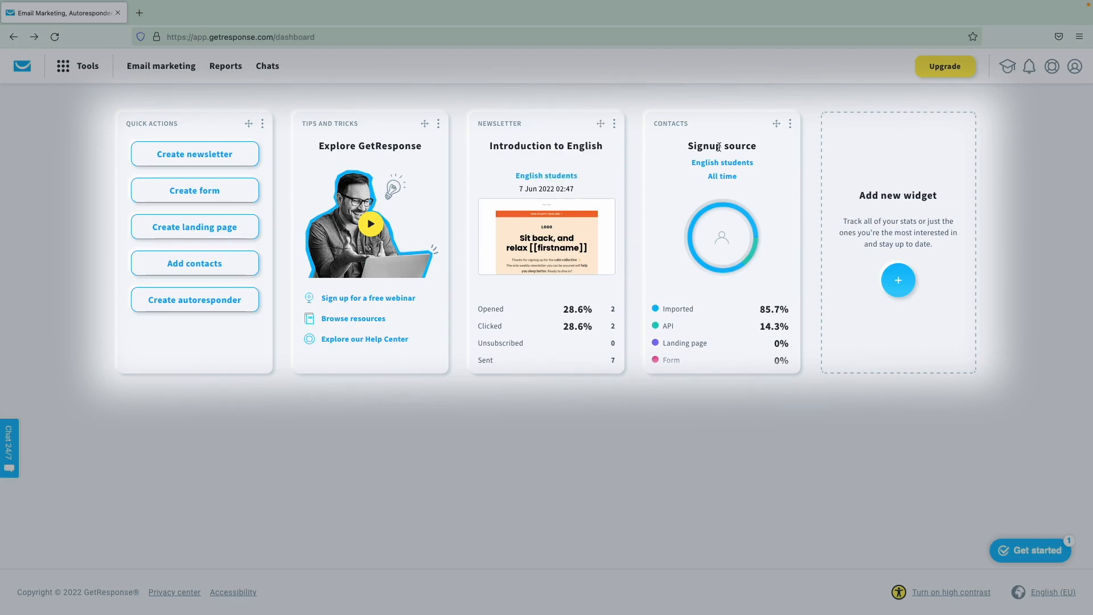
- Browse the dashboard widget library and close it without adding a widget
{"action": "left_click", "coordinate": [898, 280]}
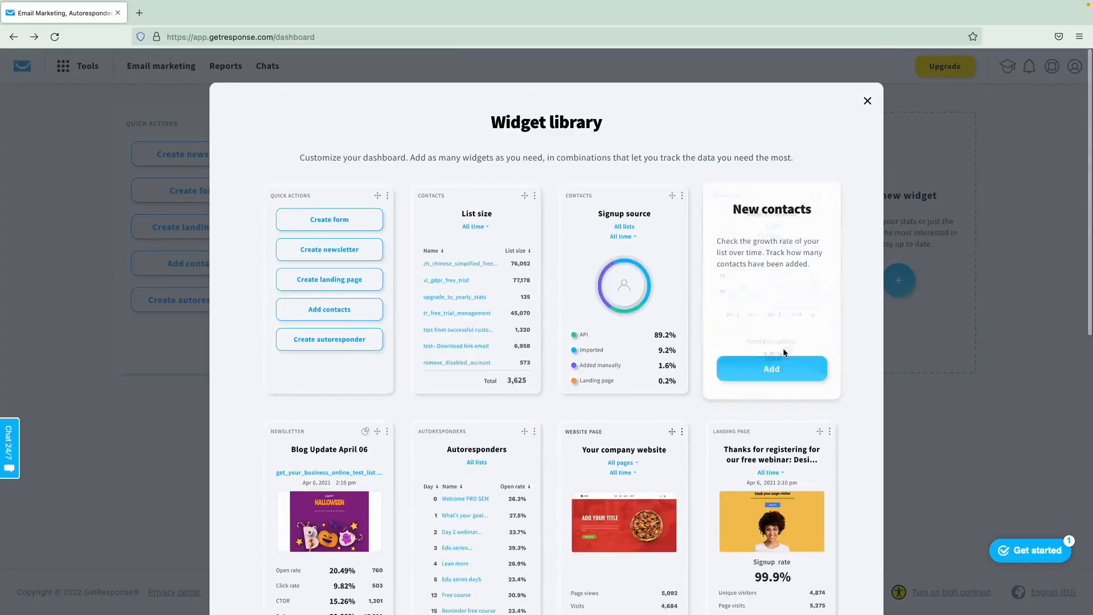
{"action": "scroll", "coordinate": [784, 344], "scroll_direction": "down", "scroll_amount": 3}
{"action": "scroll", "coordinate": [784, 347], "scroll_direction": "down", "scroll_amount": 5}
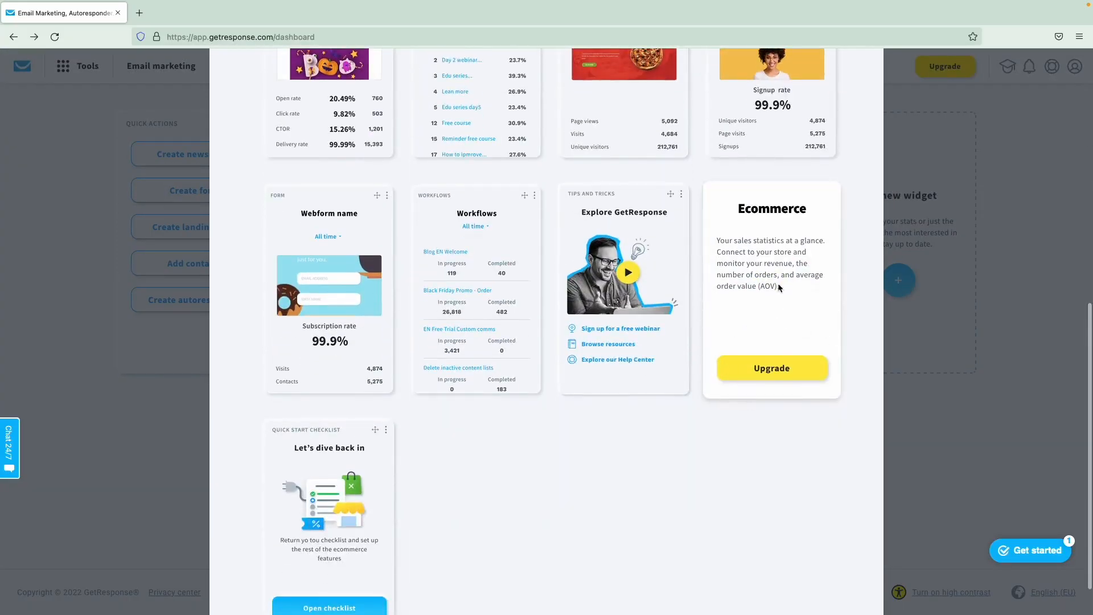
{"action": "left_click", "coordinate": [910, 414]}
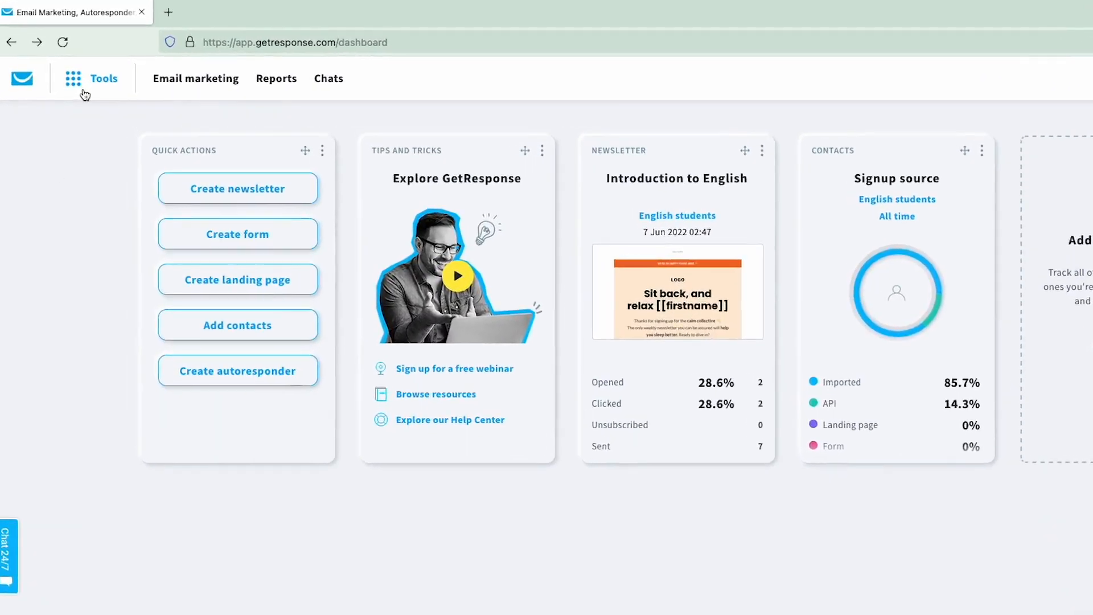
- Replace Chats with Autoresponders in the pinned top menu and save the settings
{"action": "left_click", "coordinate": [84, 95]}
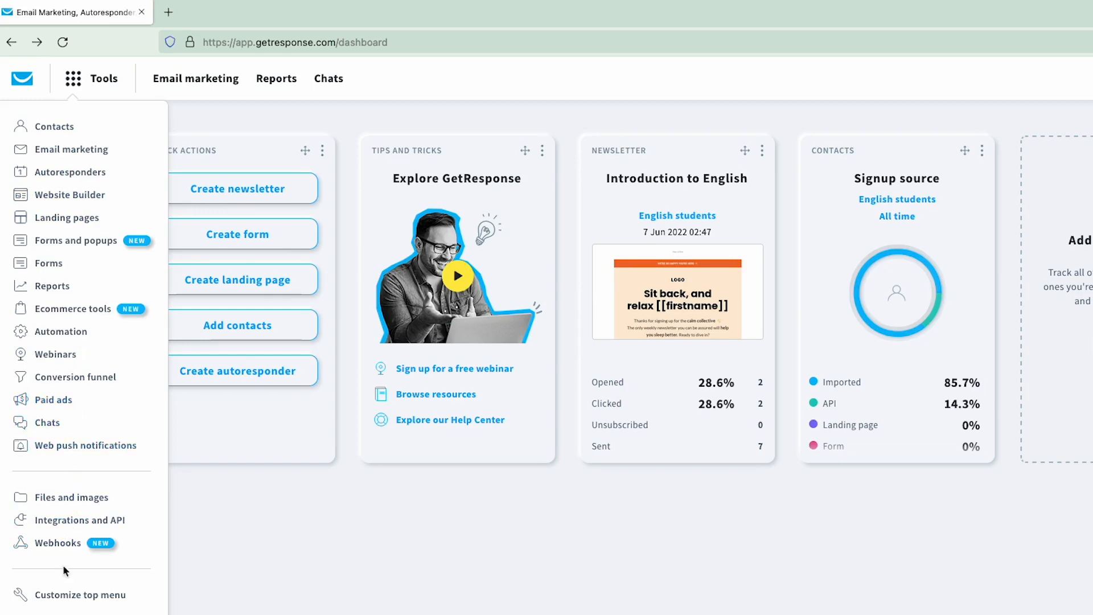
{"action": "left_click", "coordinate": [64, 596]}
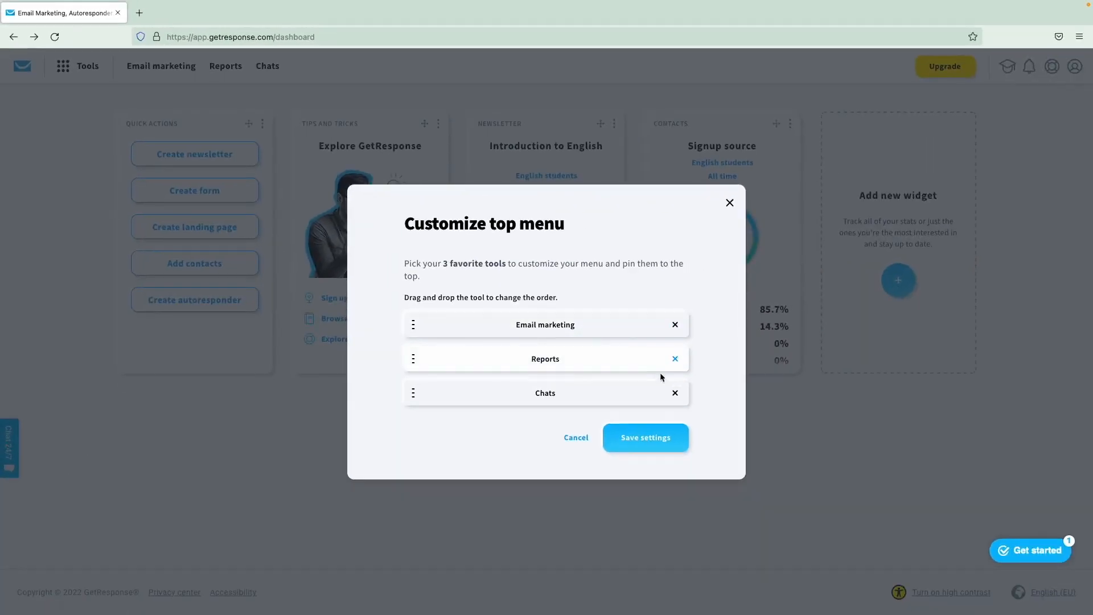
{"action": "left_click", "coordinate": [676, 394]}
{"action": "left_click", "coordinate": [610, 398]}
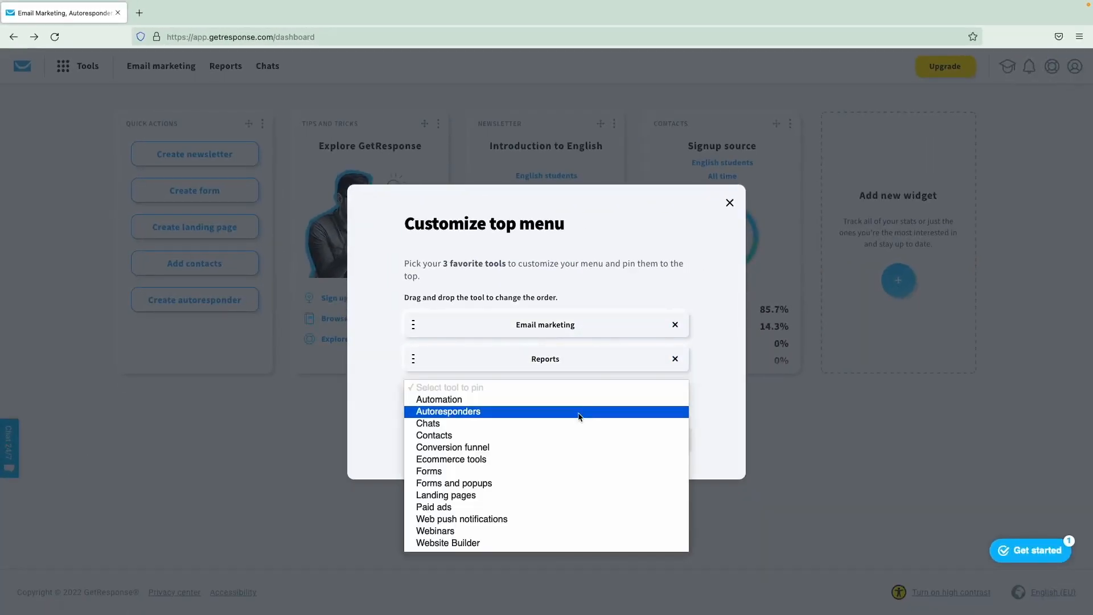
{"action": "left_click", "coordinate": [581, 415]}
{"action": "left_click", "coordinate": [639, 439]}
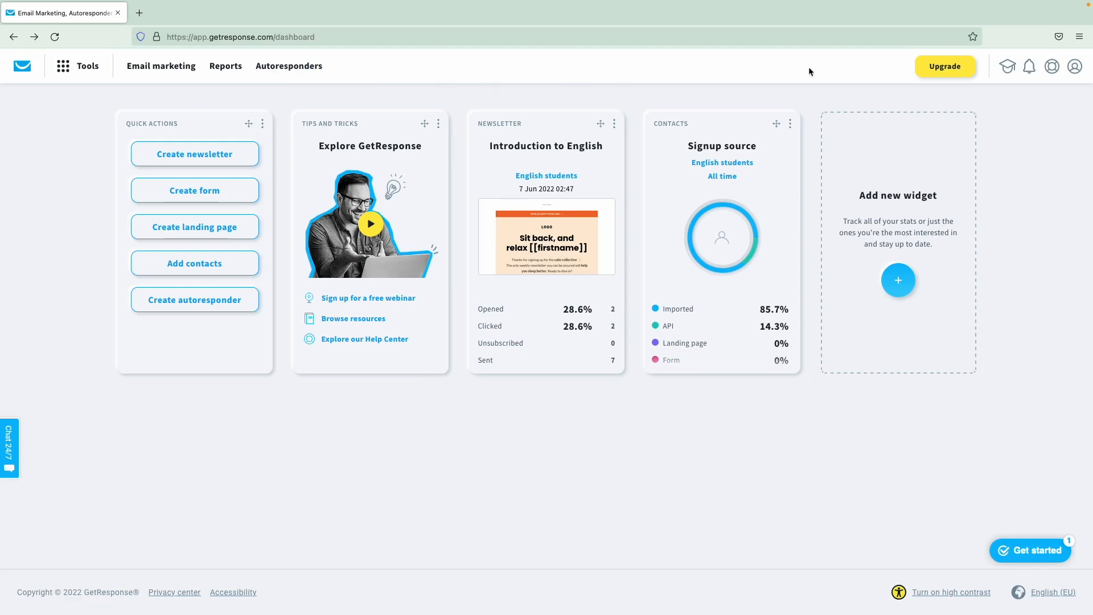
{"action": "left_click", "coordinate": [1005, 69]}
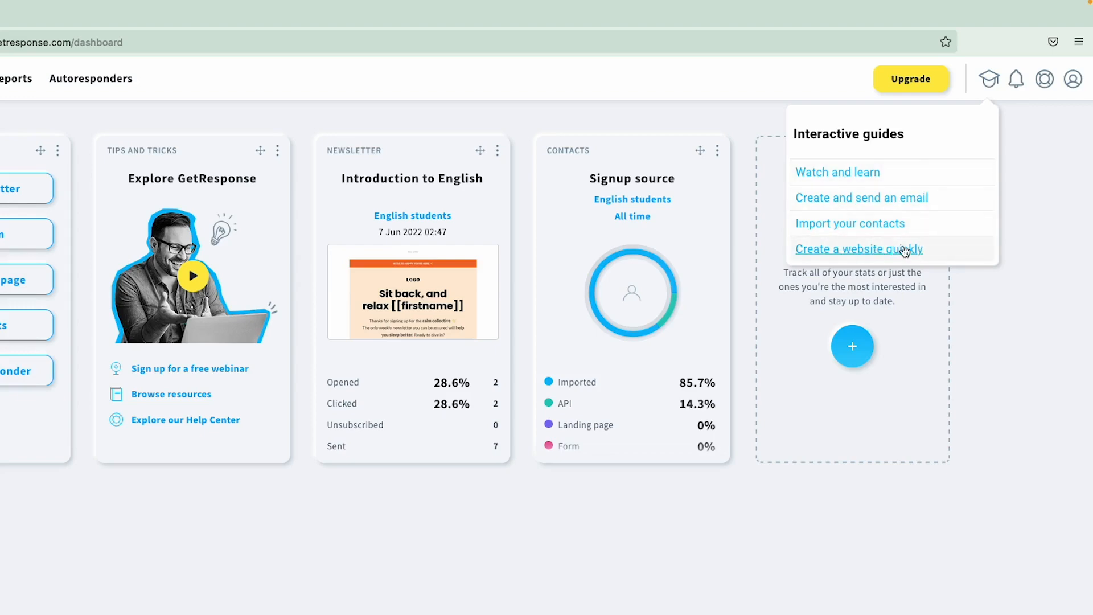
{"action": "left_click", "coordinate": [870, 249]}
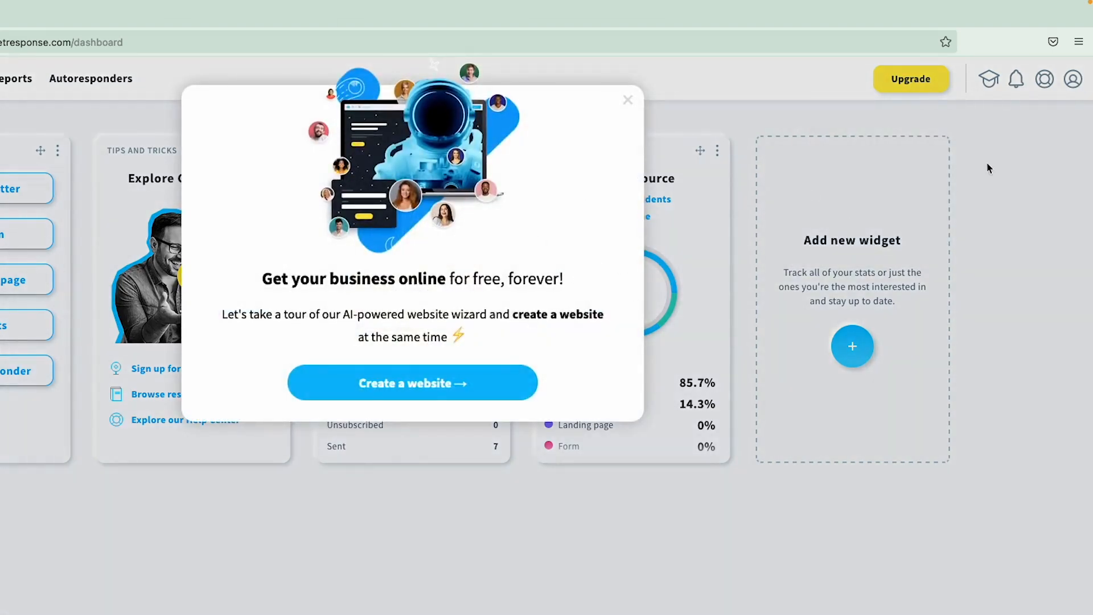
{"action": "left_click", "coordinate": [990, 162]}
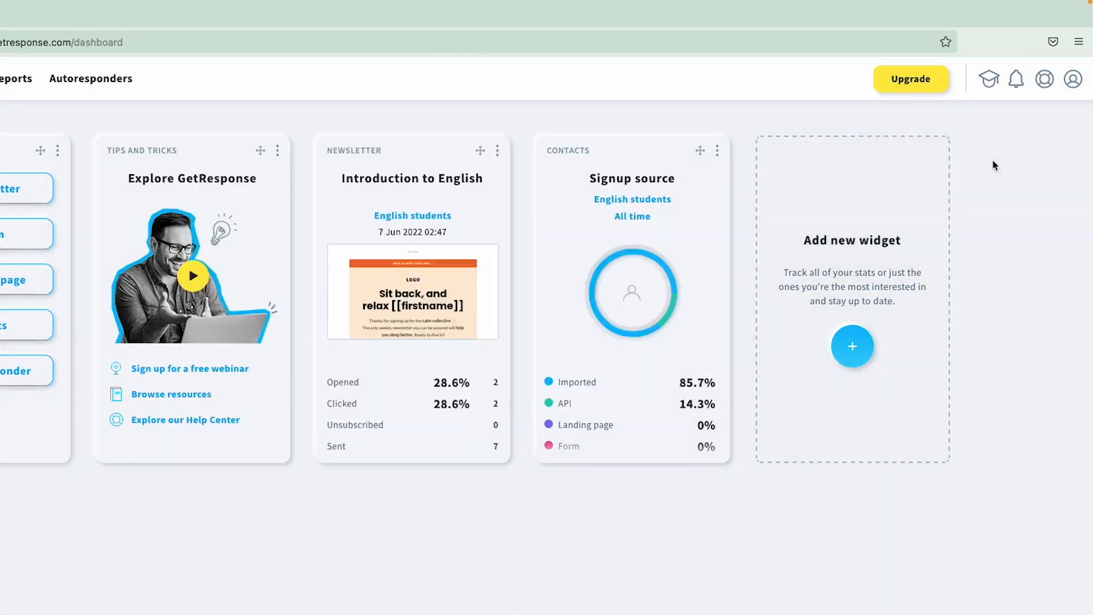
{"action": "left_click", "coordinate": [990, 81]}
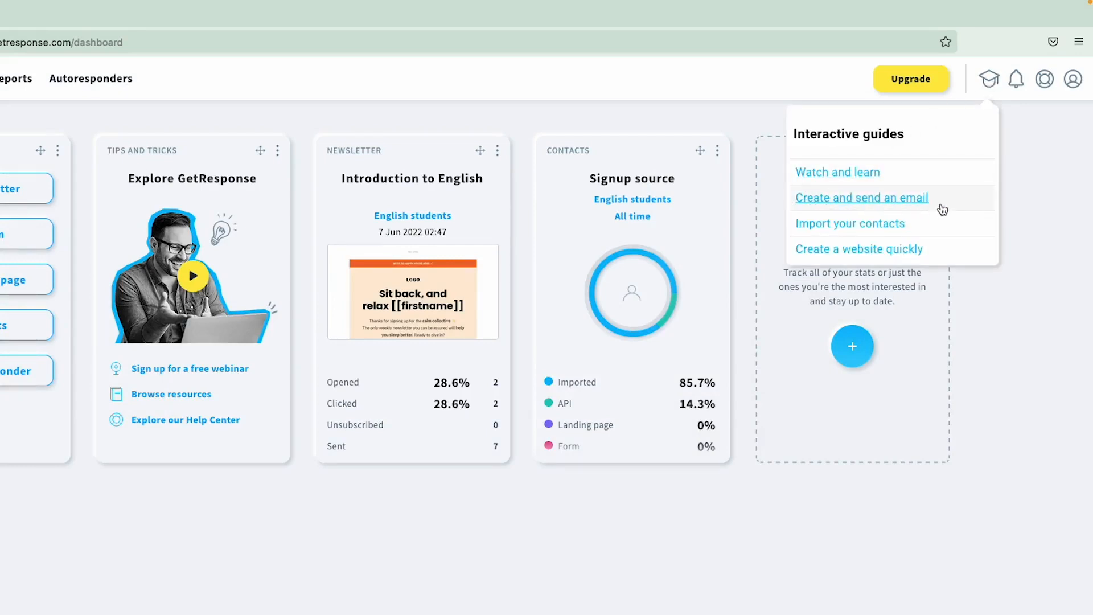
{"action": "left_click", "coordinate": [842, 173]}
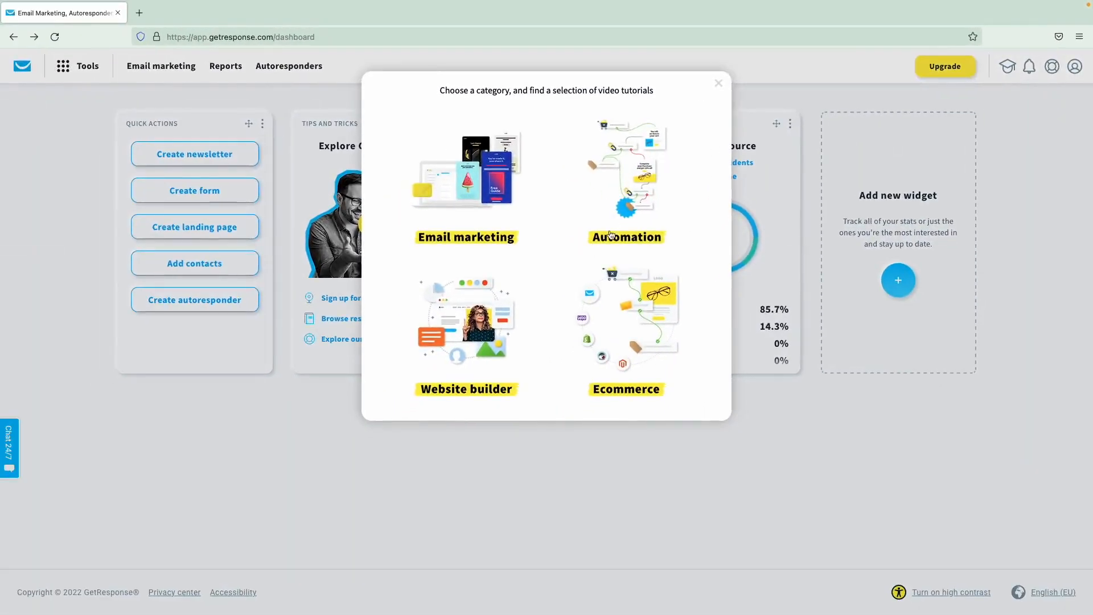
{"action": "left_click", "coordinate": [496, 183]}
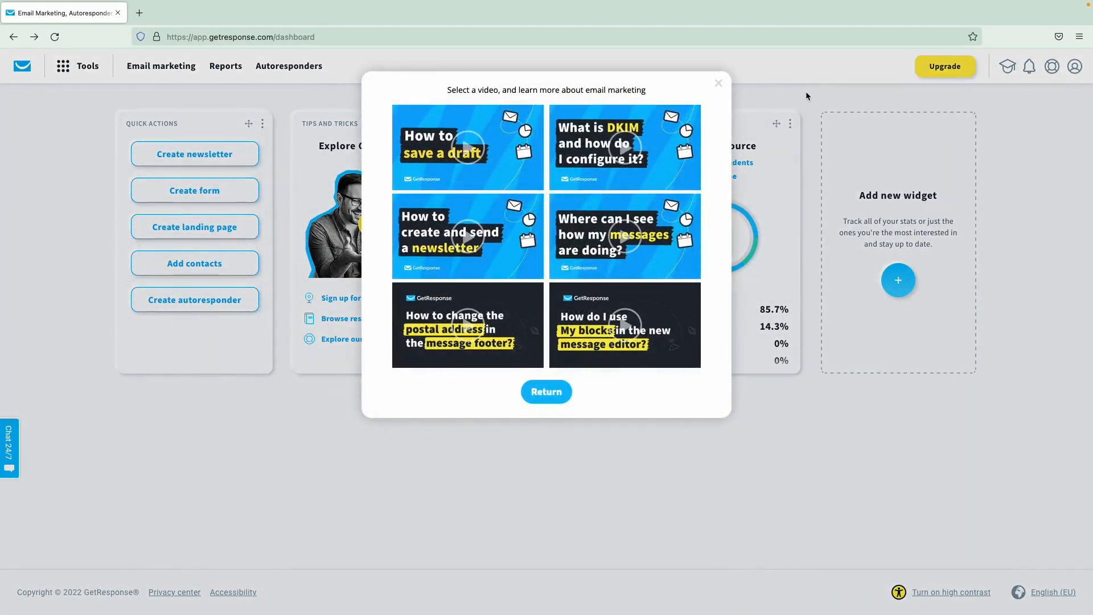
{"action": "left_click", "coordinate": [806, 91]}
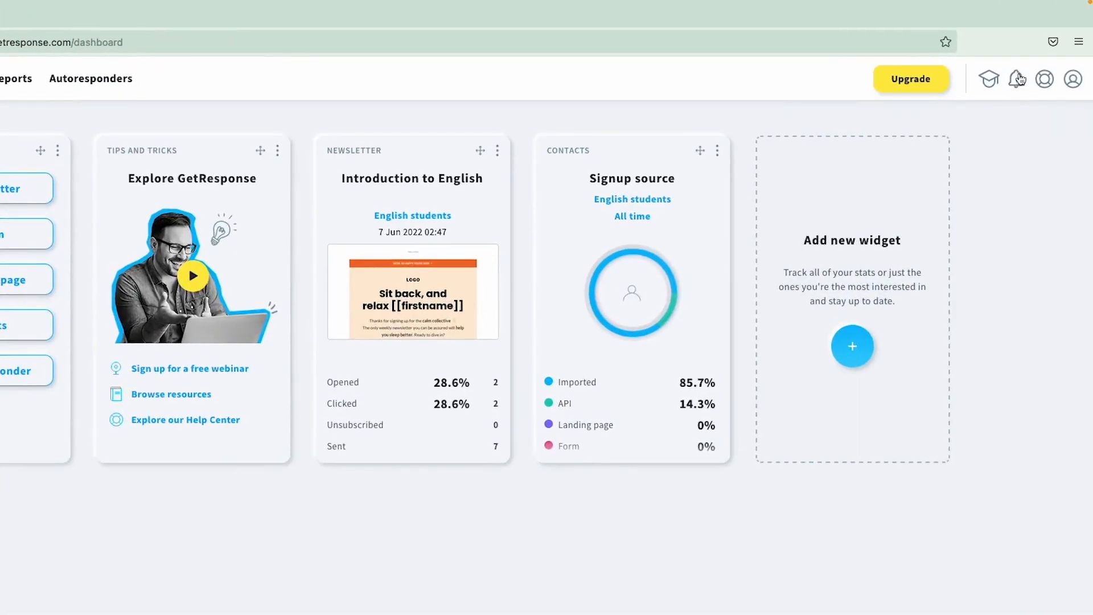
{"action": "left_click", "coordinate": [1018, 79]}
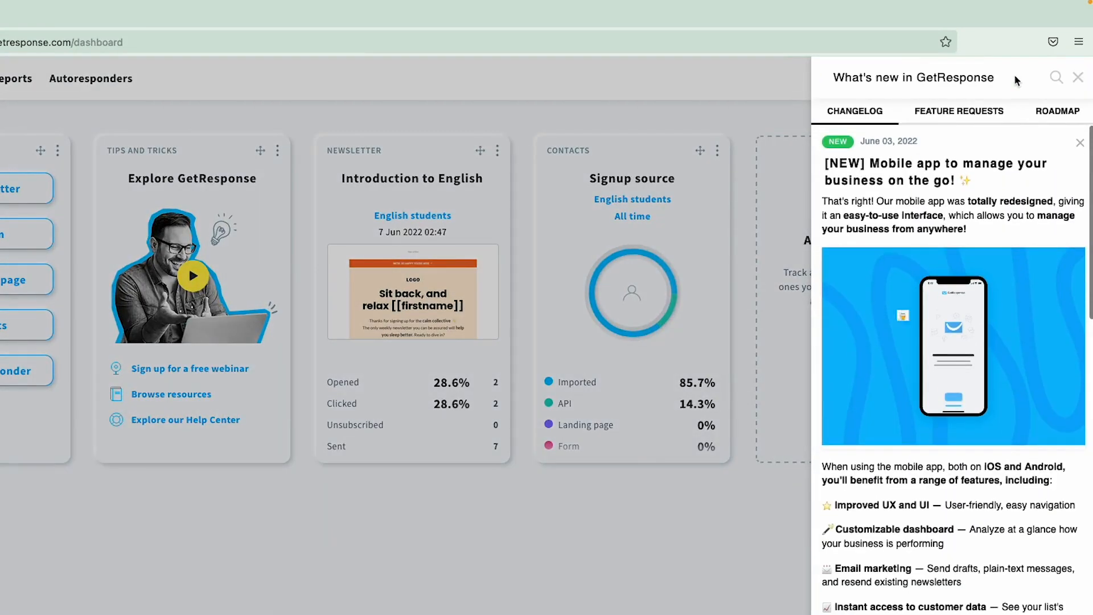
{"action": "scroll", "coordinate": [944, 243], "scroll_direction": "down", "scroll_amount": 4}
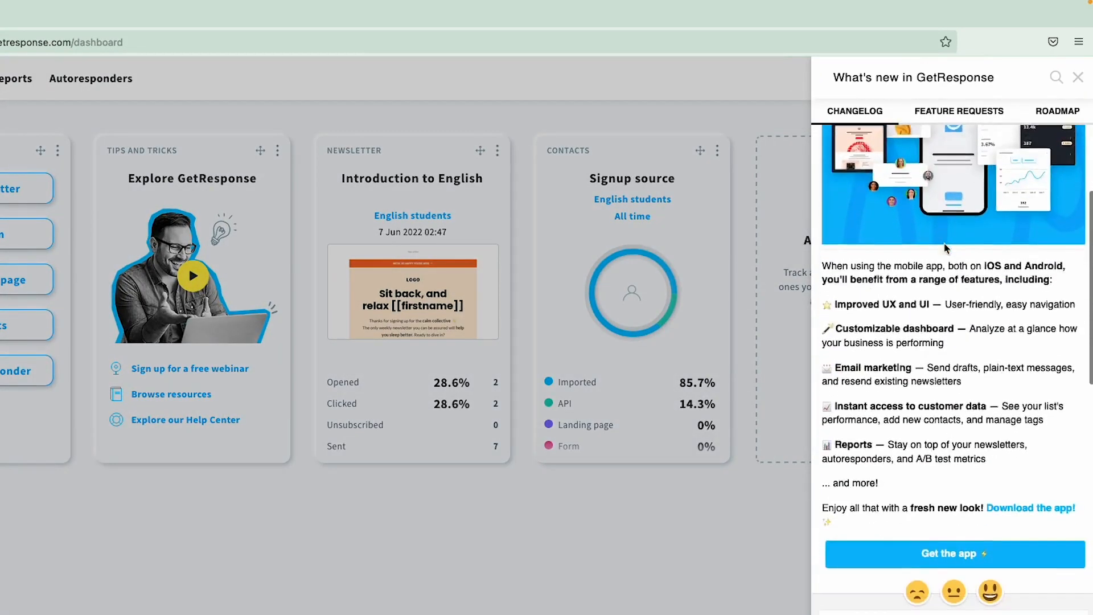
{"action": "scroll", "coordinate": [944, 243], "scroll_direction": "down", "scroll_amount": 10}
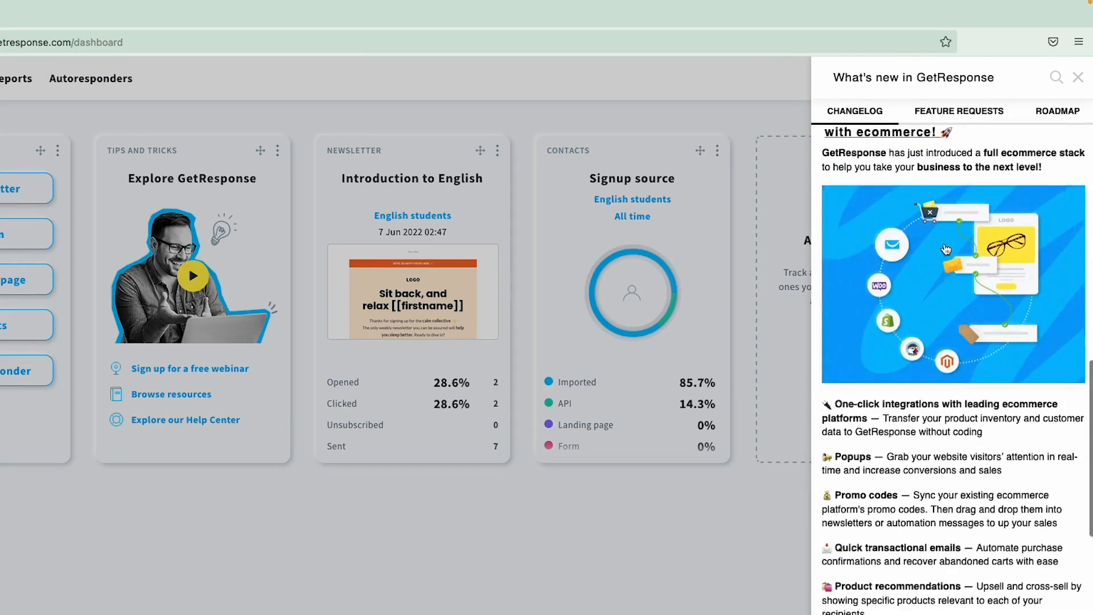
{"action": "scroll", "coordinate": [946, 249], "scroll_direction": "up", "scroll_amount": 10}
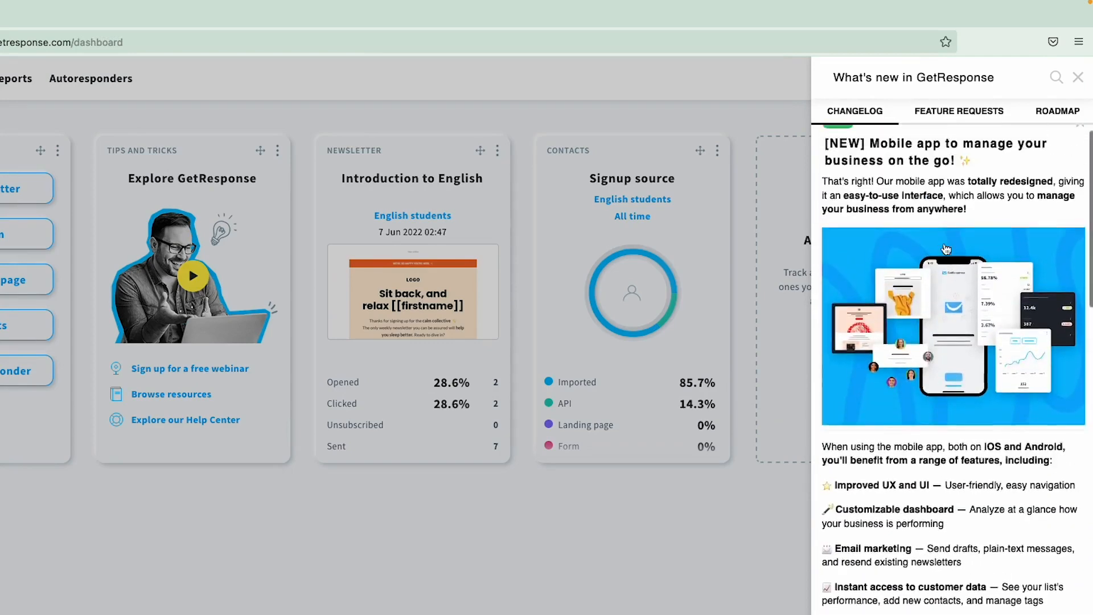
{"action": "scroll", "coordinate": [946, 249], "scroll_direction": "up", "scroll_amount": 1}
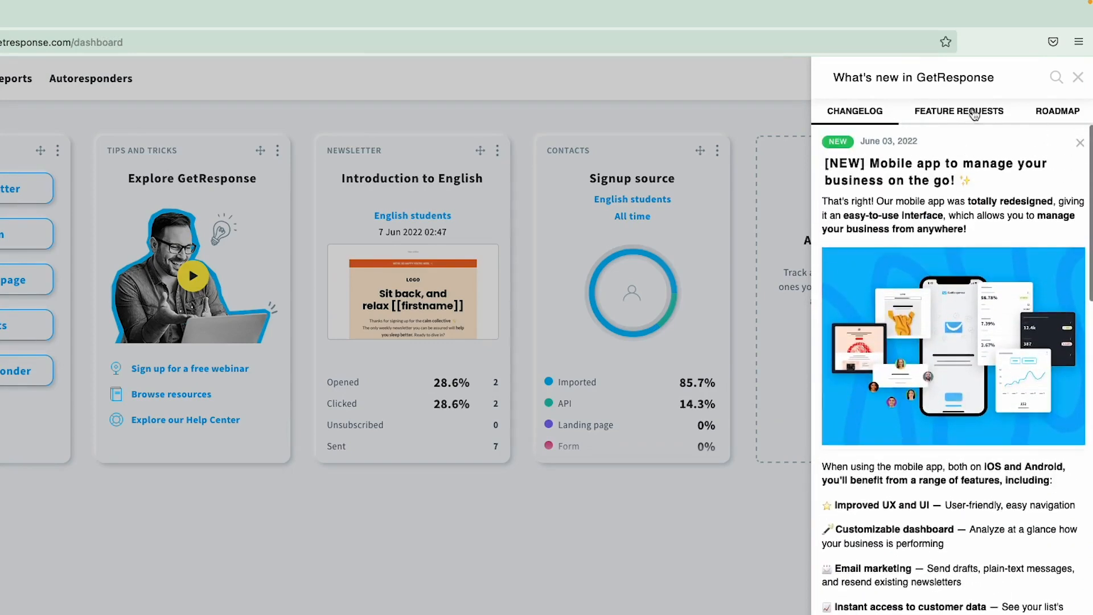
{"action": "left_click", "coordinate": [1039, 115]}
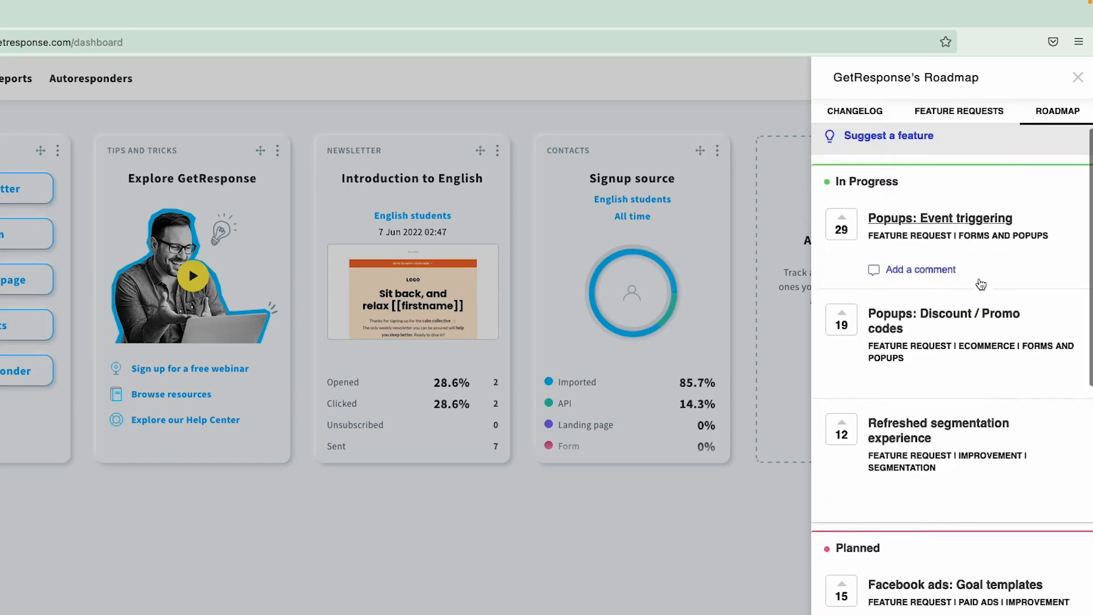
{"action": "scroll", "coordinate": [981, 284], "scroll_direction": "down", "scroll_amount": 2}
{"action": "scroll", "coordinate": [980, 285], "scroll_direction": "up", "scroll_amount": 2}
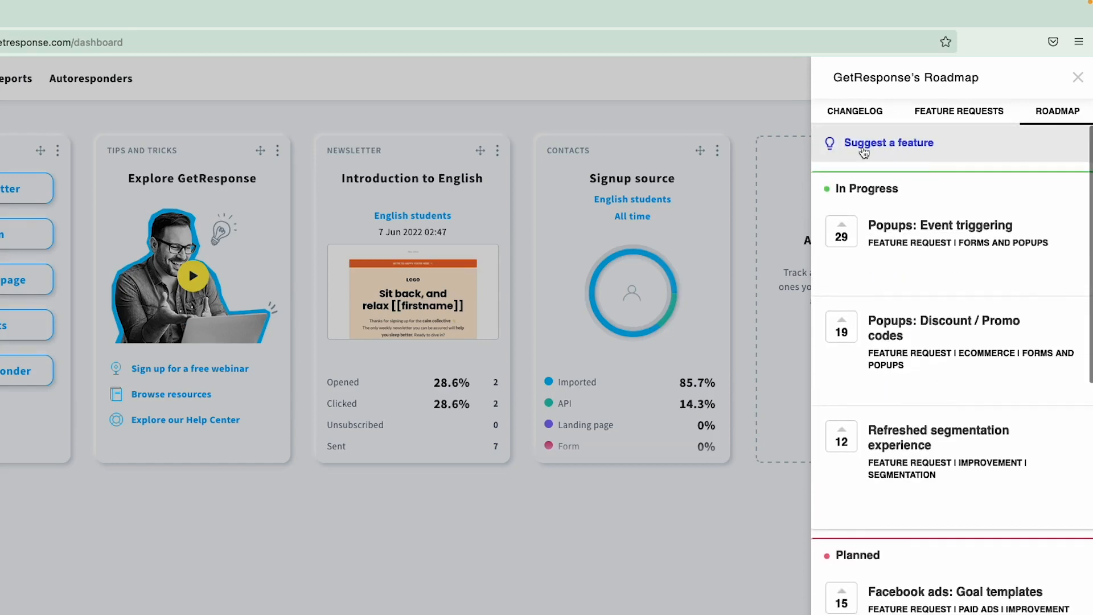
{"action": "left_click", "coordinate": [936, 112]}
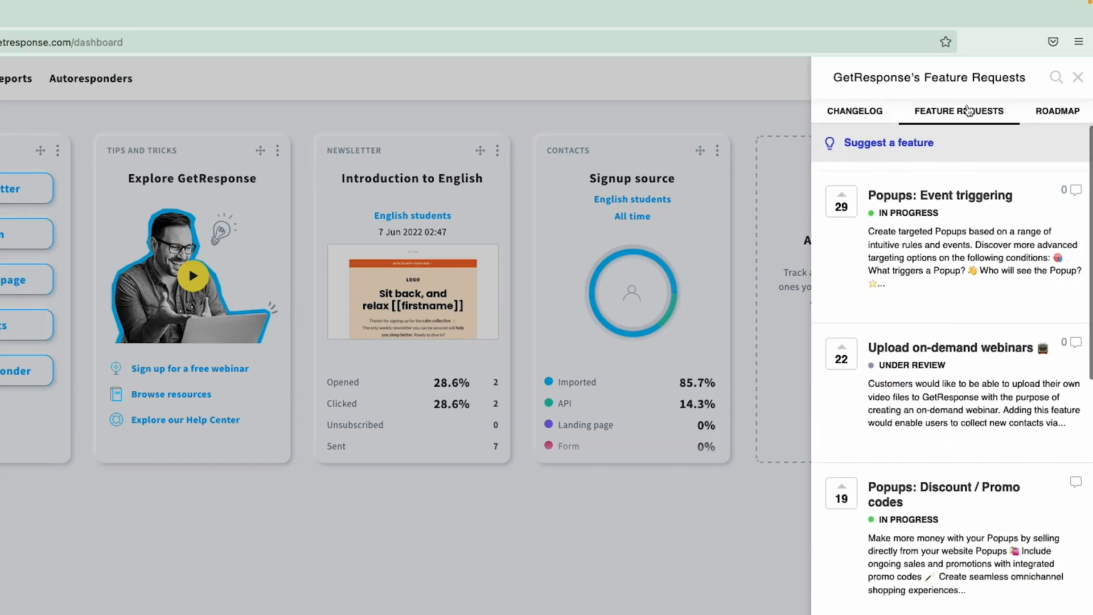
{"action": "left_click", "coordinate": [772, 110]}
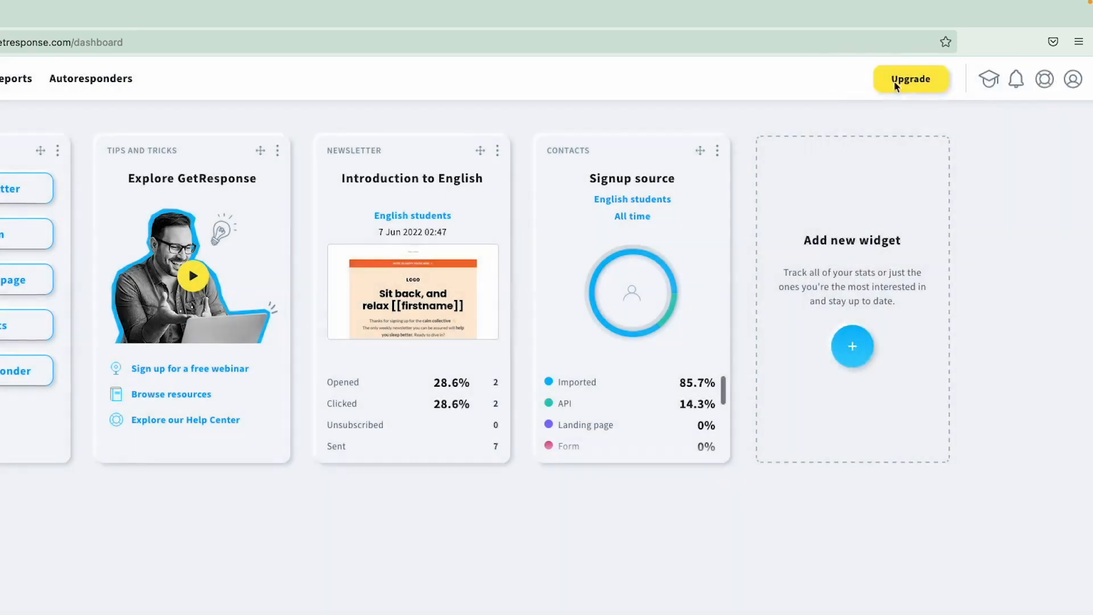
- Check the Help menu and Account details page, then bring up the tools list from the dashboard
{"action": "left_click", "coordinate": [1050, 88]}
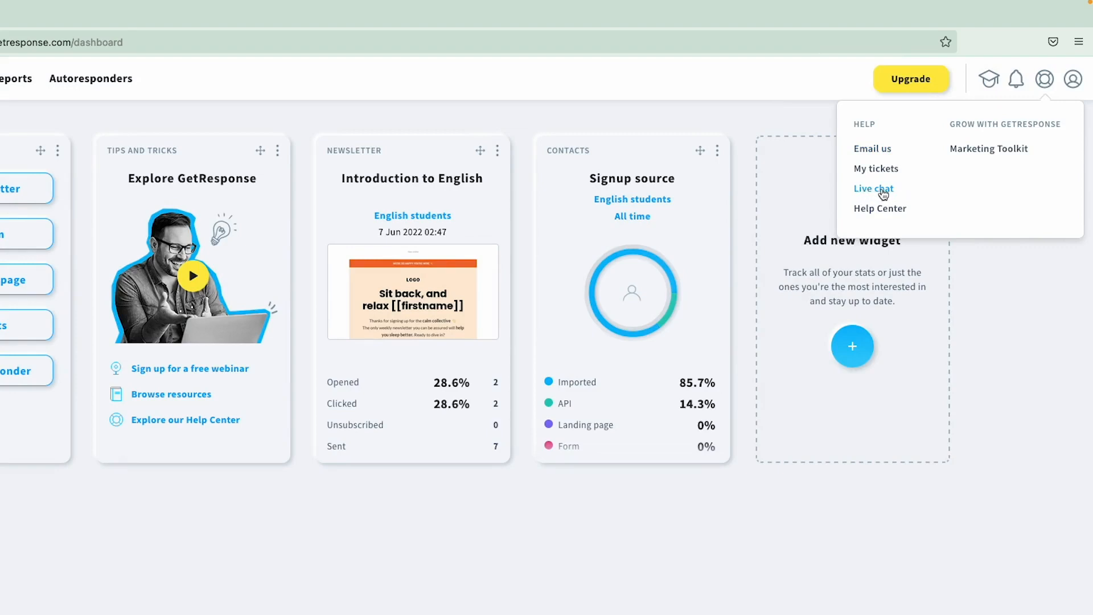
{"action": "left_click", "coordinate": [979, 290]}
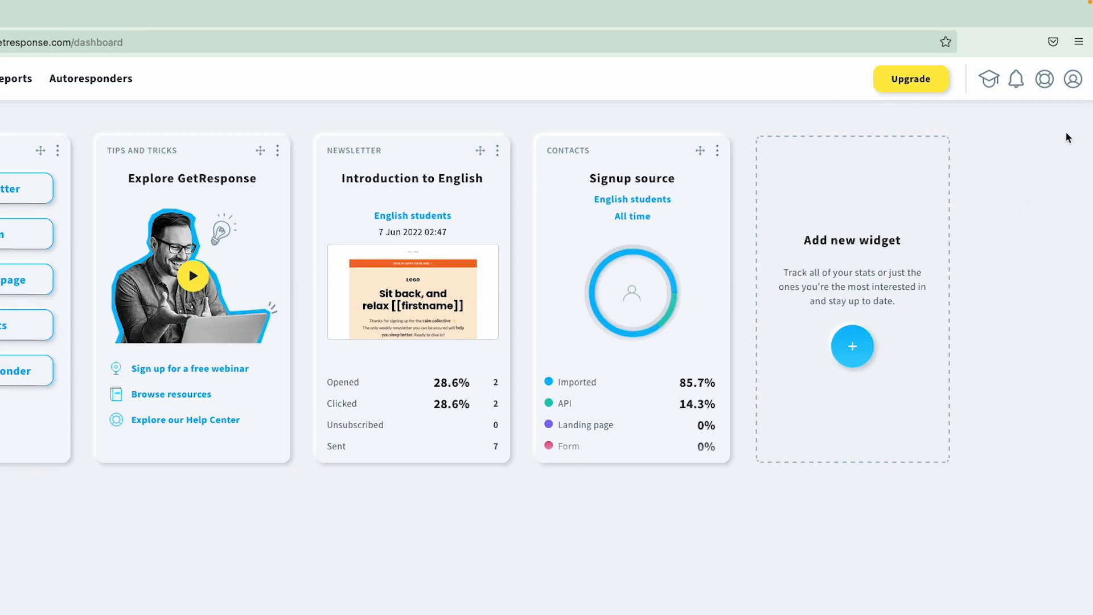
{"action": "left_click", "coordinate": [1075, 82]}
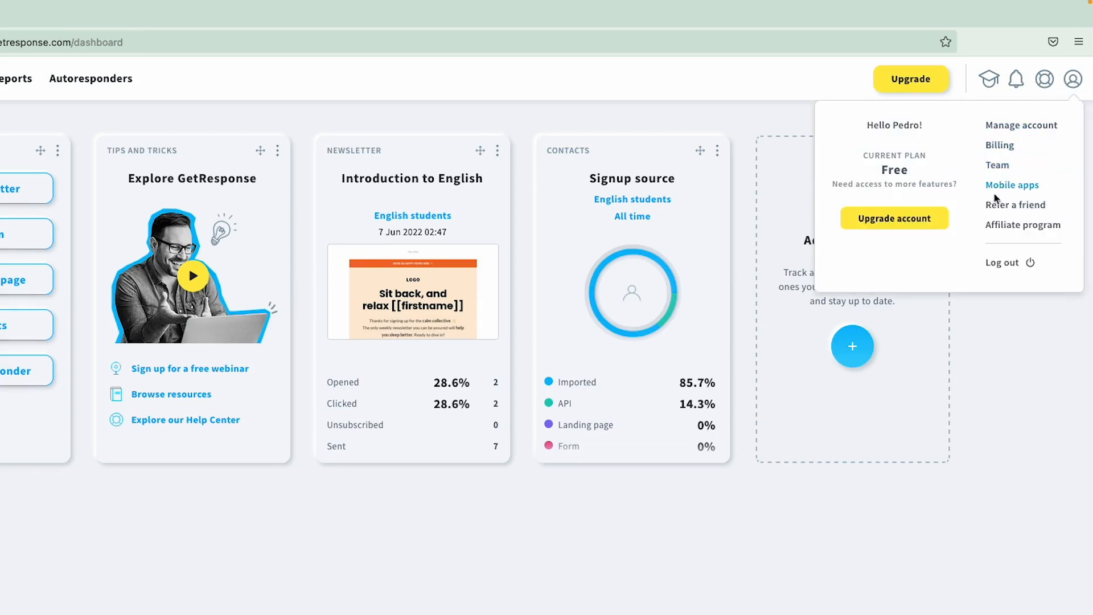
{"action": "left_click", "coordinate": [998, 132]}
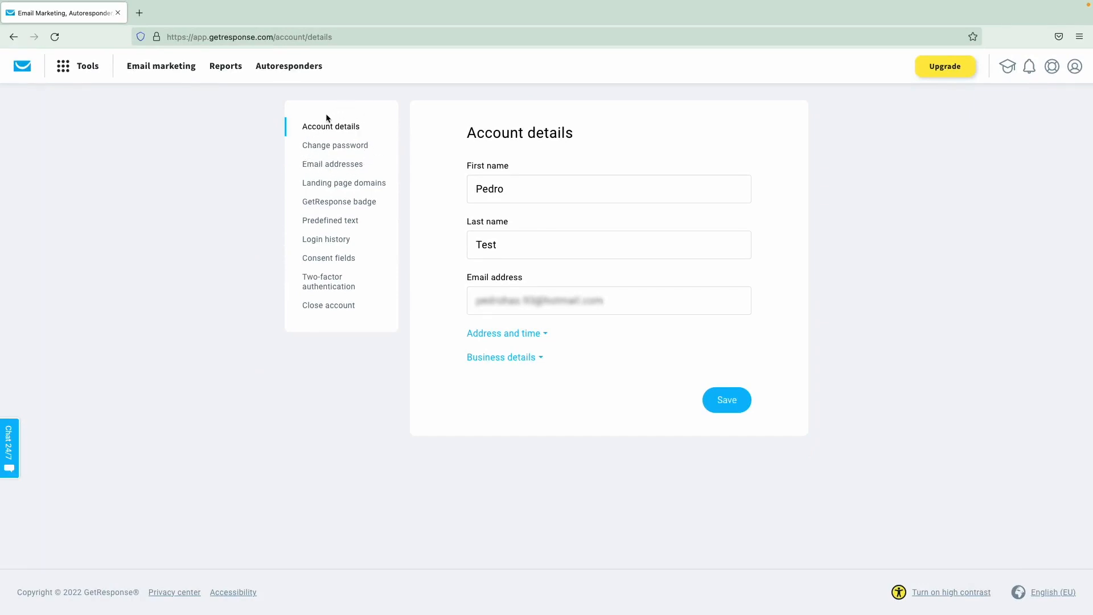
{"action": "left_click", "coordinate": [25, 68]}
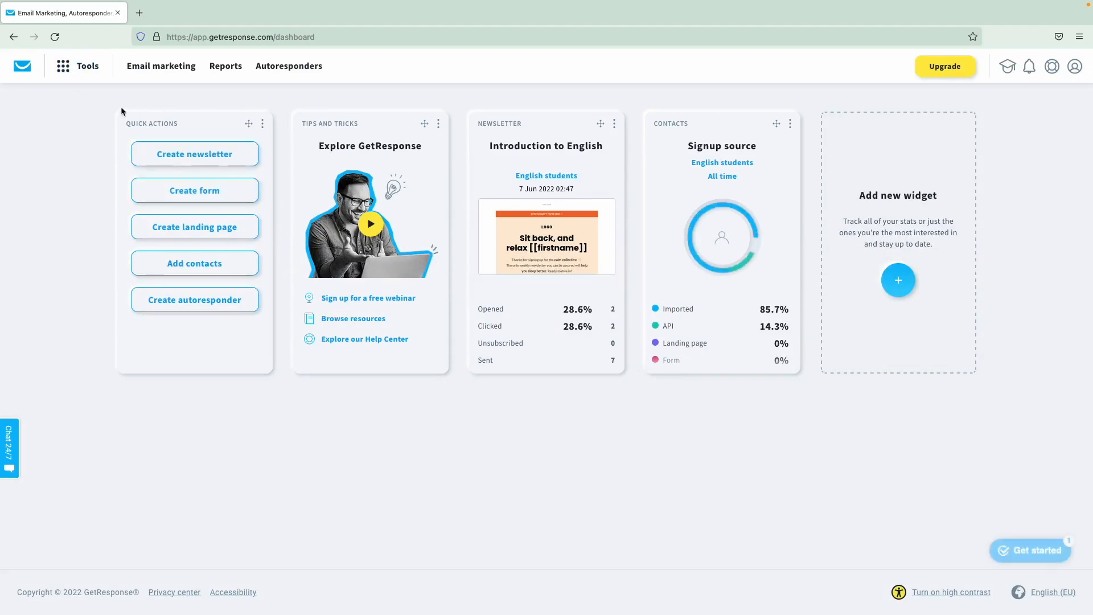
{"action": "left_click", "coordinate": [76, 75]}
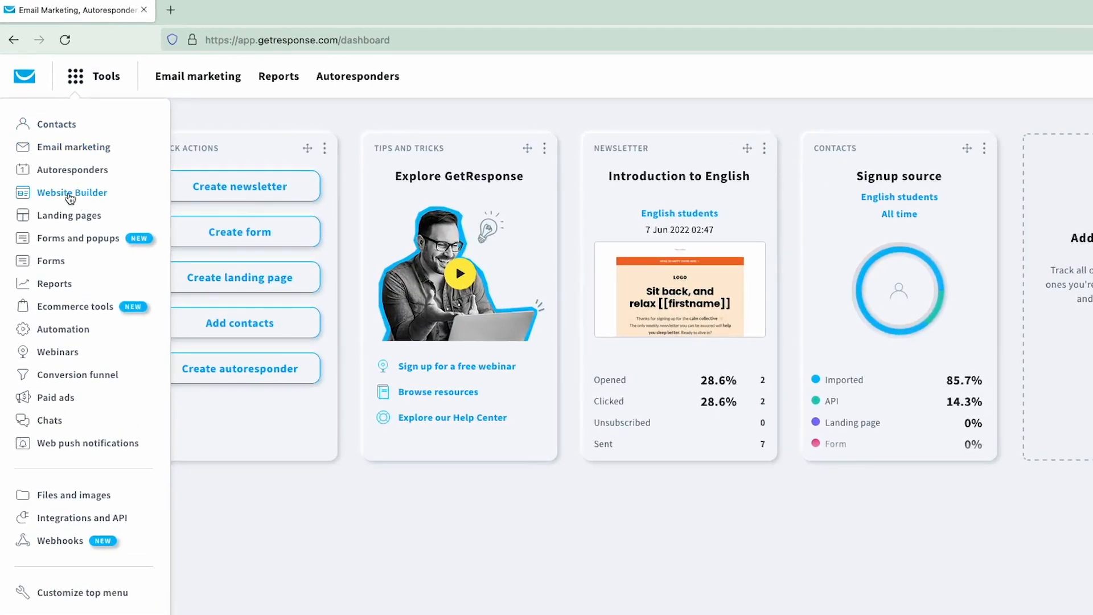
- Start a new Website Builder site, glance at templates, then choose the AI-powered builder
{"action": "left_click", "coordinate": [70, 193]}
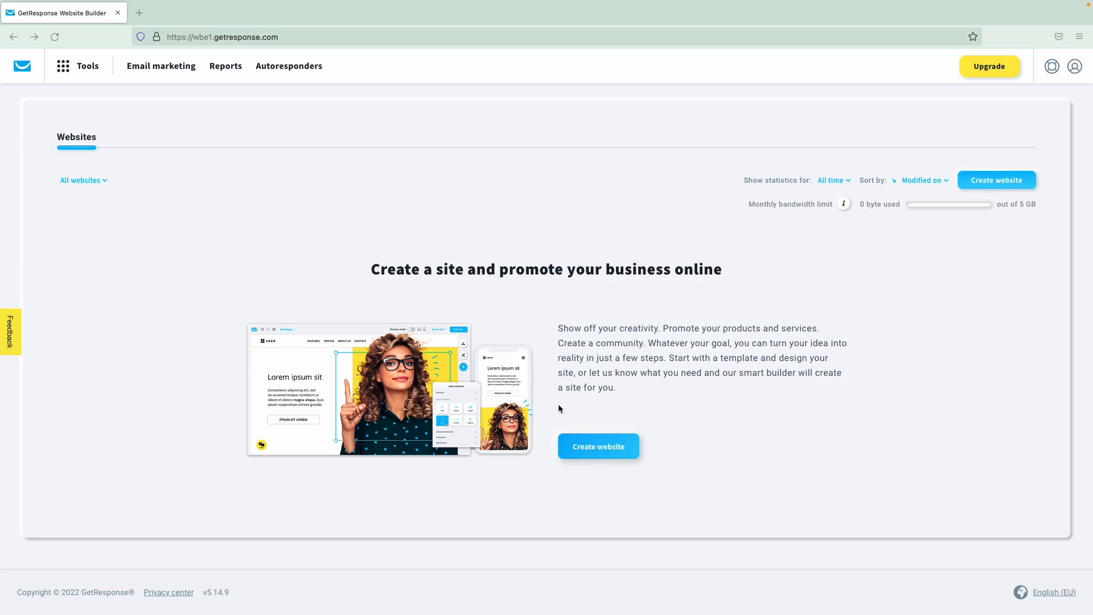
{"action": "left_click", "coordinate": [590, 447]}
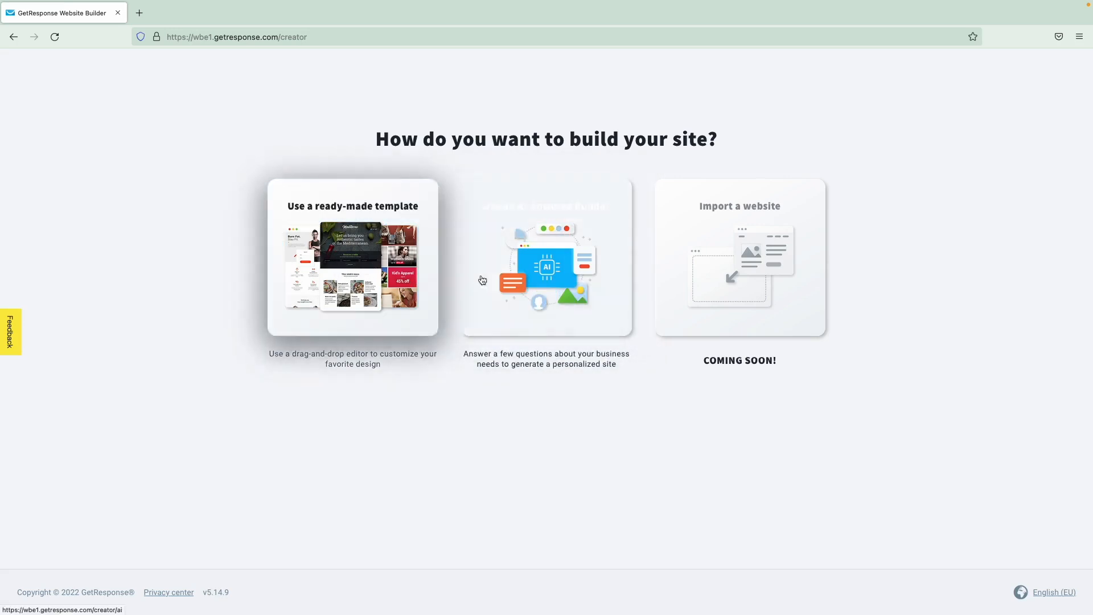
{"action": "left_click", "coordinate": [372, 268]}
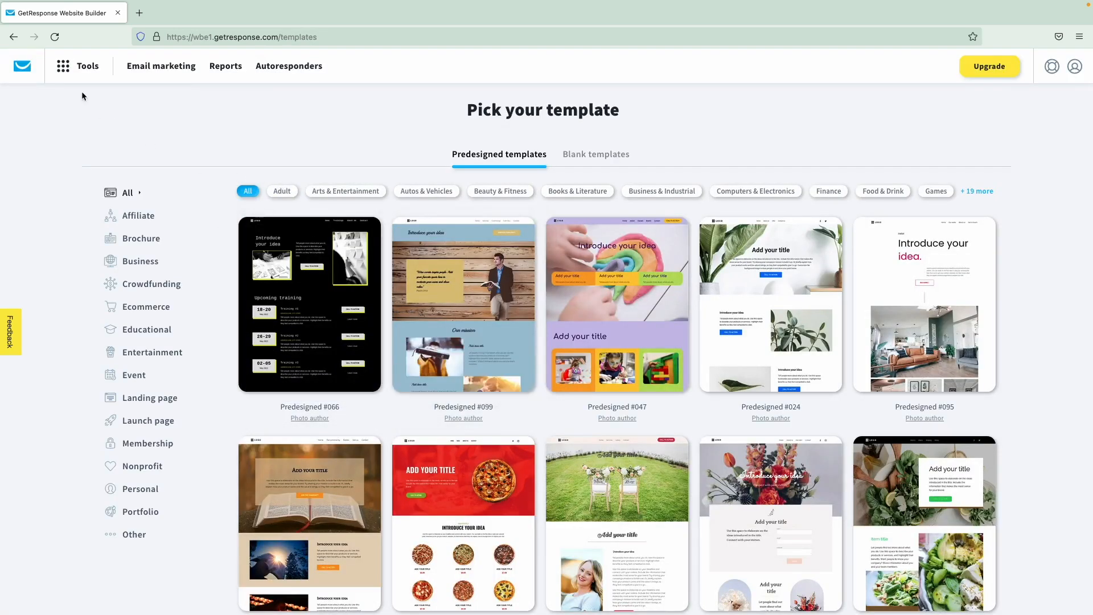
{"action": "left_click", "coordinate": [12, 37]}
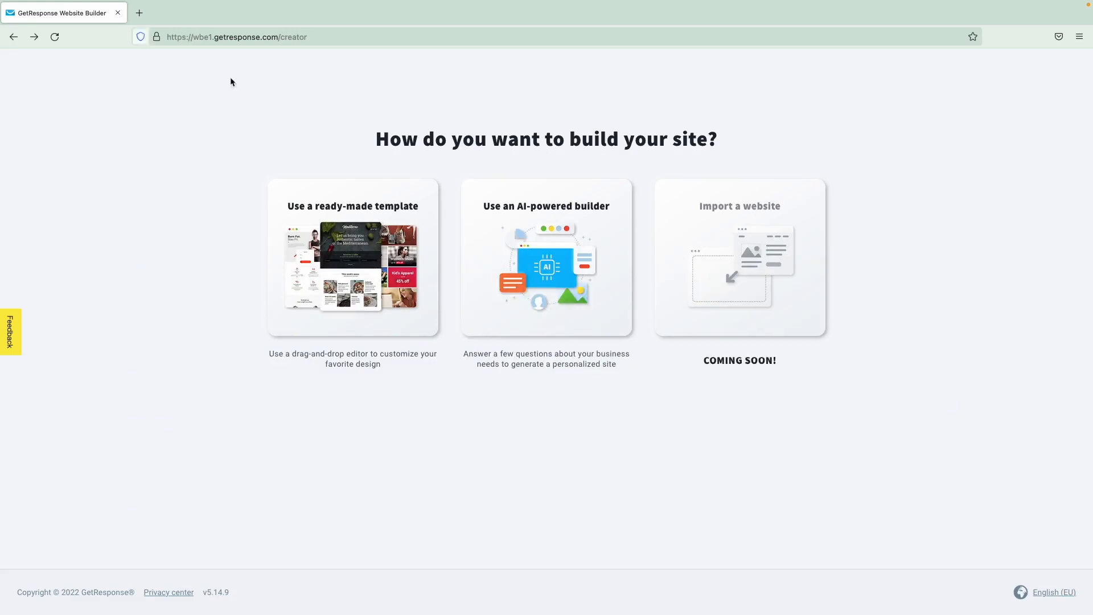
{"action": "left_click", "coordinate": [546, 249]}
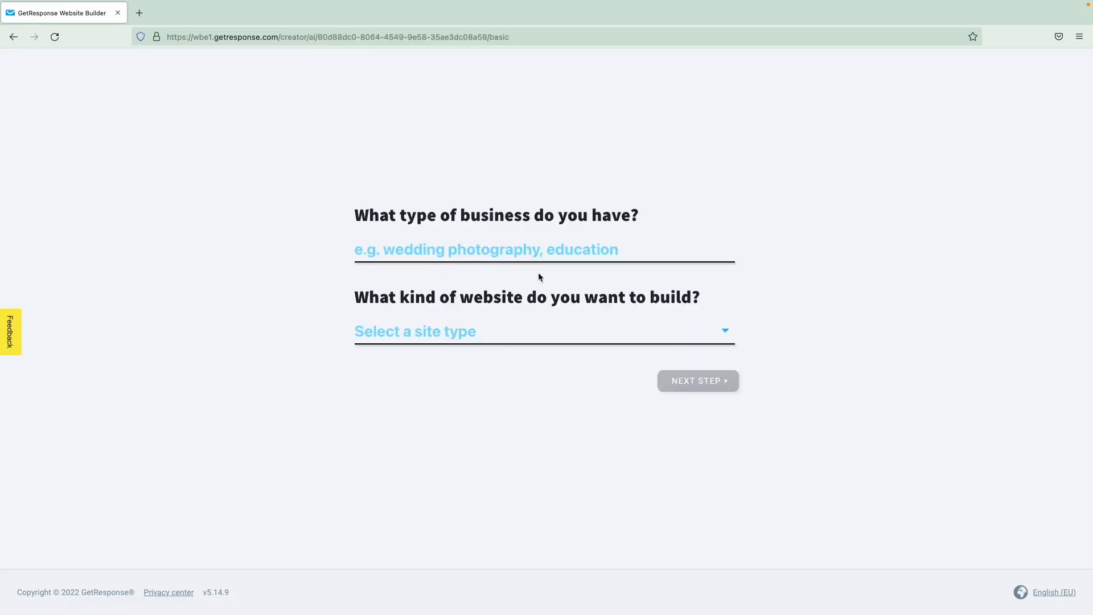
- Answer the questionnaire with Education as business type and Educational as site type
{"action": "type", "text": "E"}
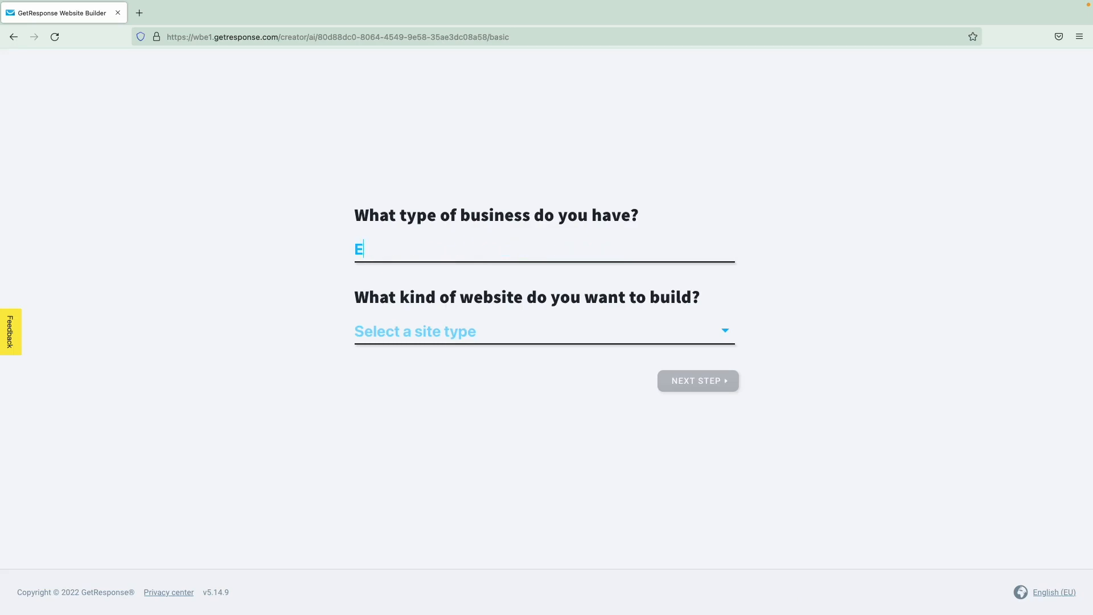
{"action": "type", "text": "ducation"}
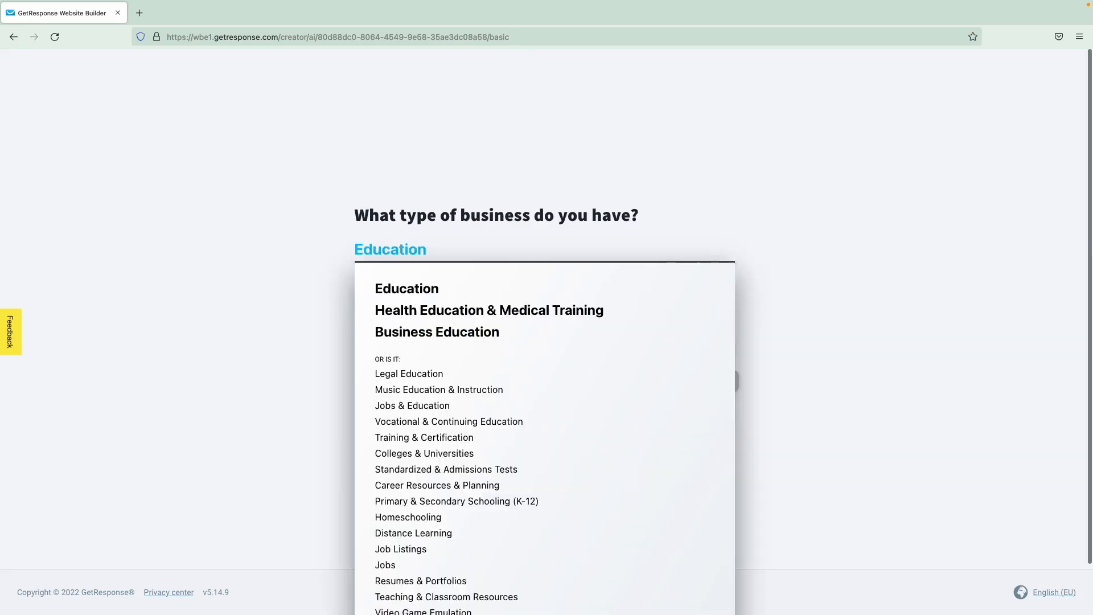
{"action": "left_click", "coordinate": [433, 281]}
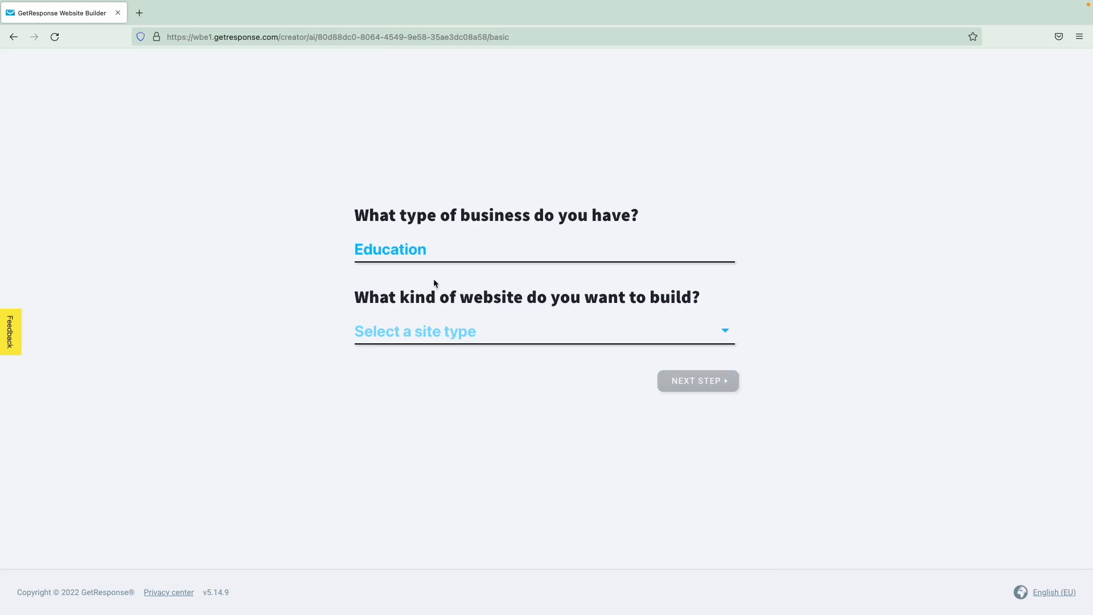
{"action": "left_click", "coordinate": [422, 334]}
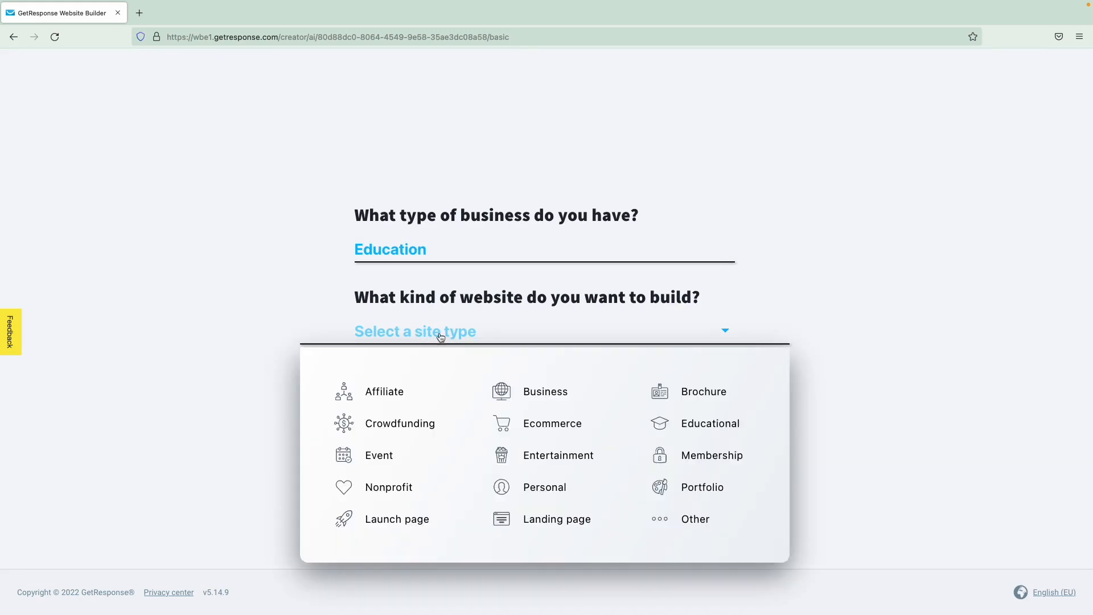
{"action": "left_click", "coordinate": [697, 424]}
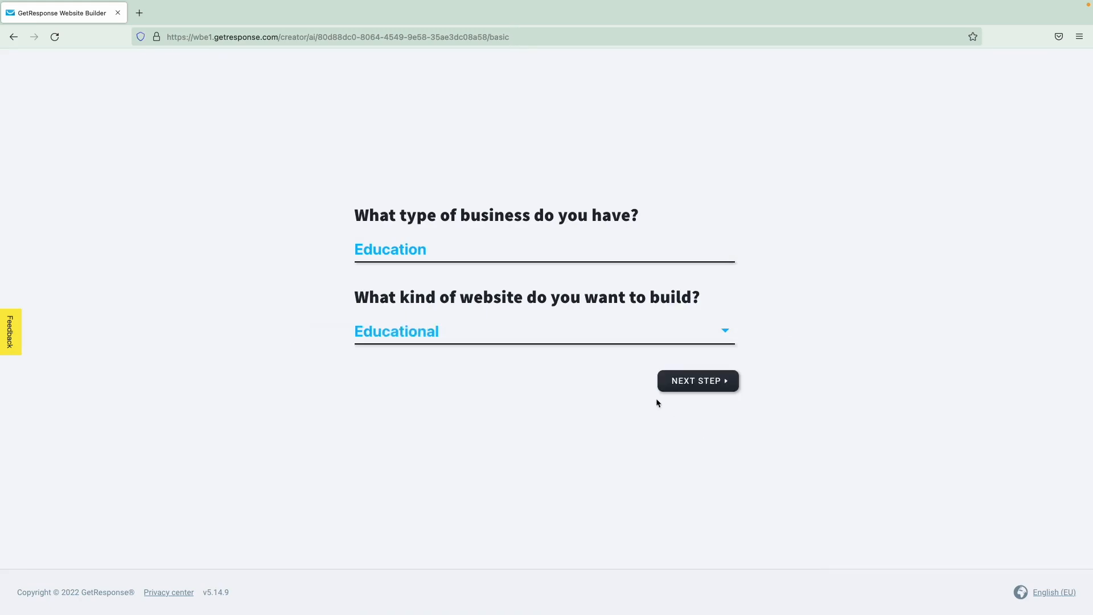
{"action": "left_click", "coordinate": [635, 339]}
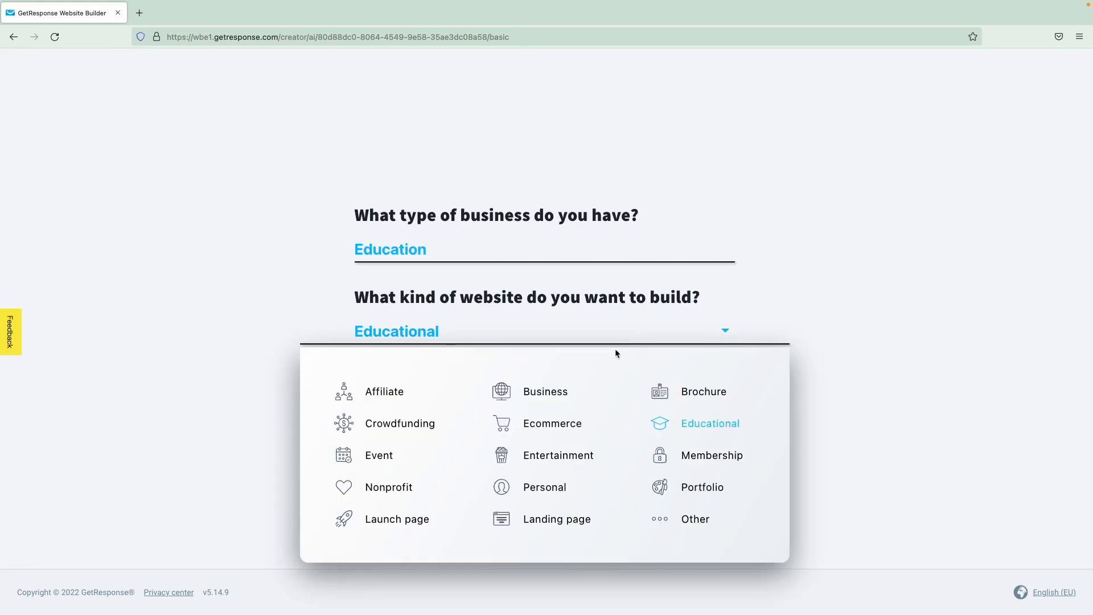
{"action": "left_click", "coordinate": [707, 428]}
- Keep Contact Form, FAQ and Signup Form selected and move on to the colour step
{"action": "left_click", "coordinate": [700, 380]}
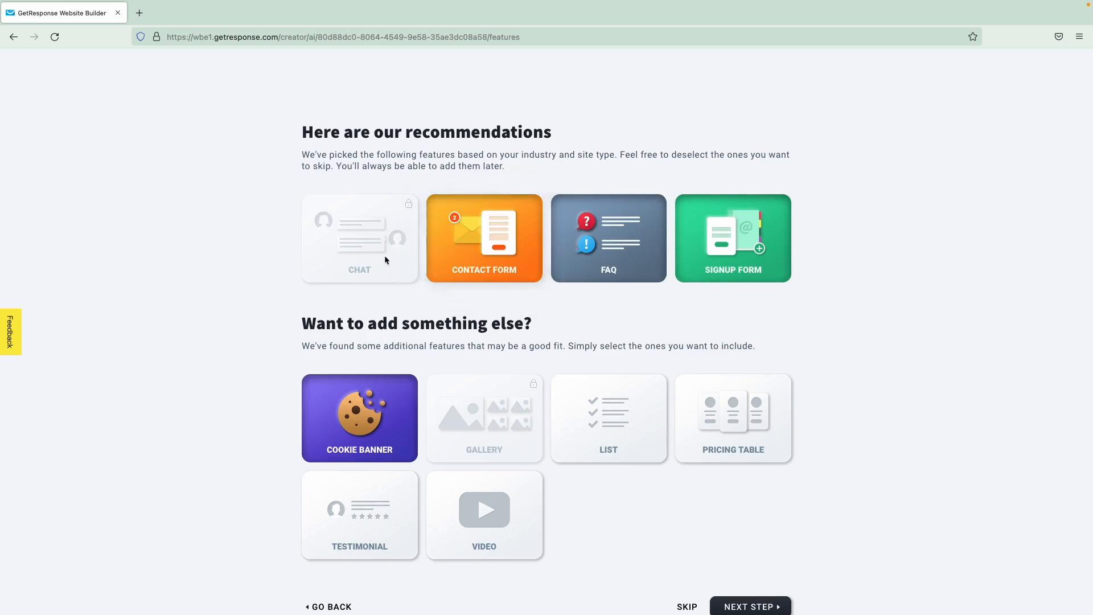
{"action": "mouse_move", "coordinate": [409, 212]}
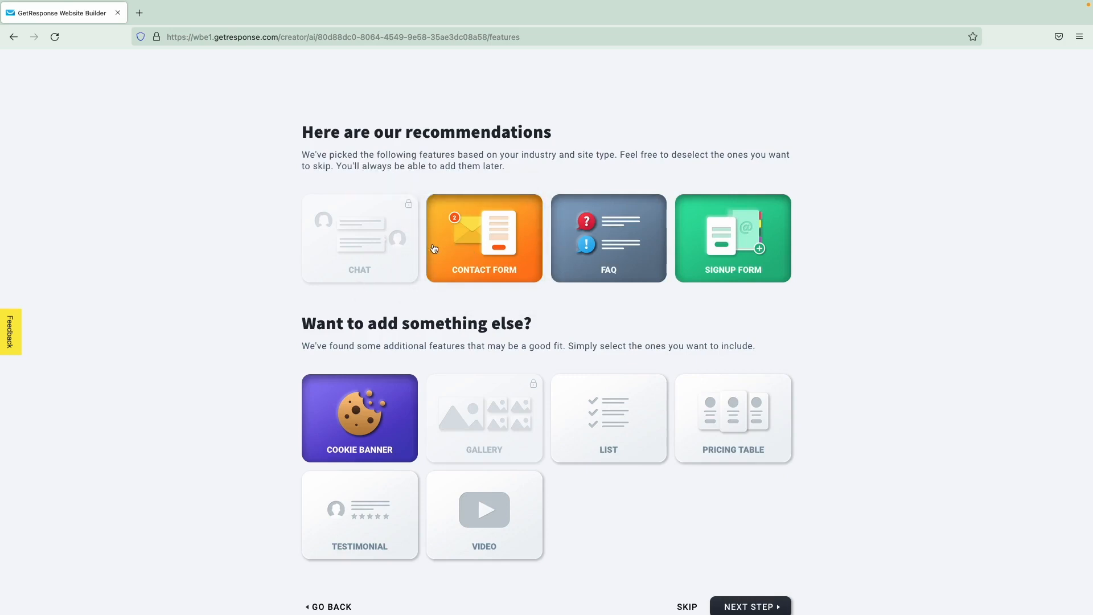
{"action": "mouse_move", "coordinate": [534, 385]}
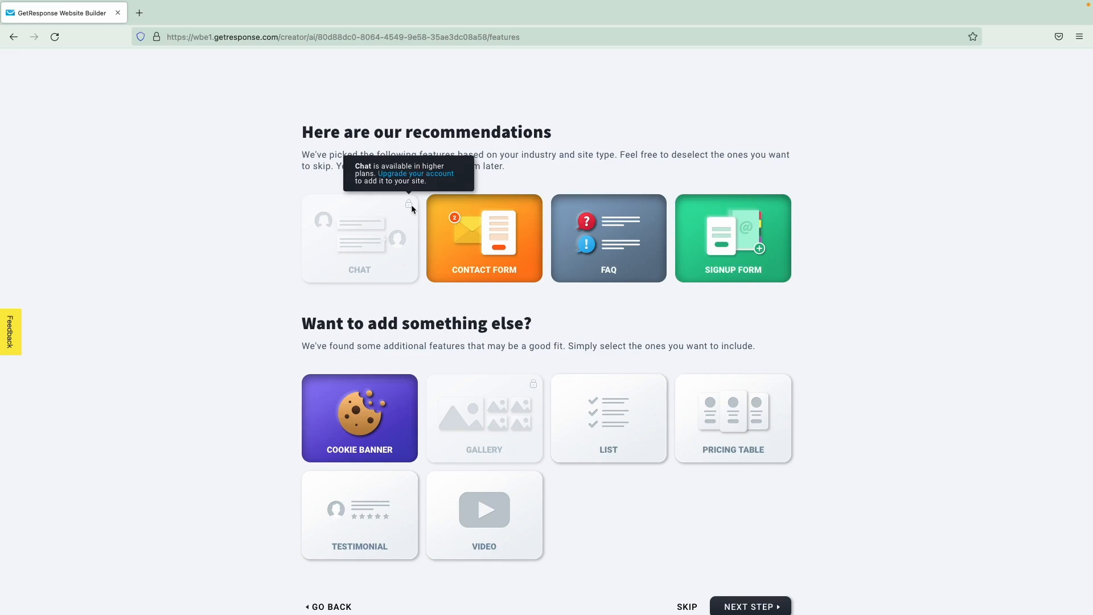
{"action": "left_click", "coordinate": [495, 234]}
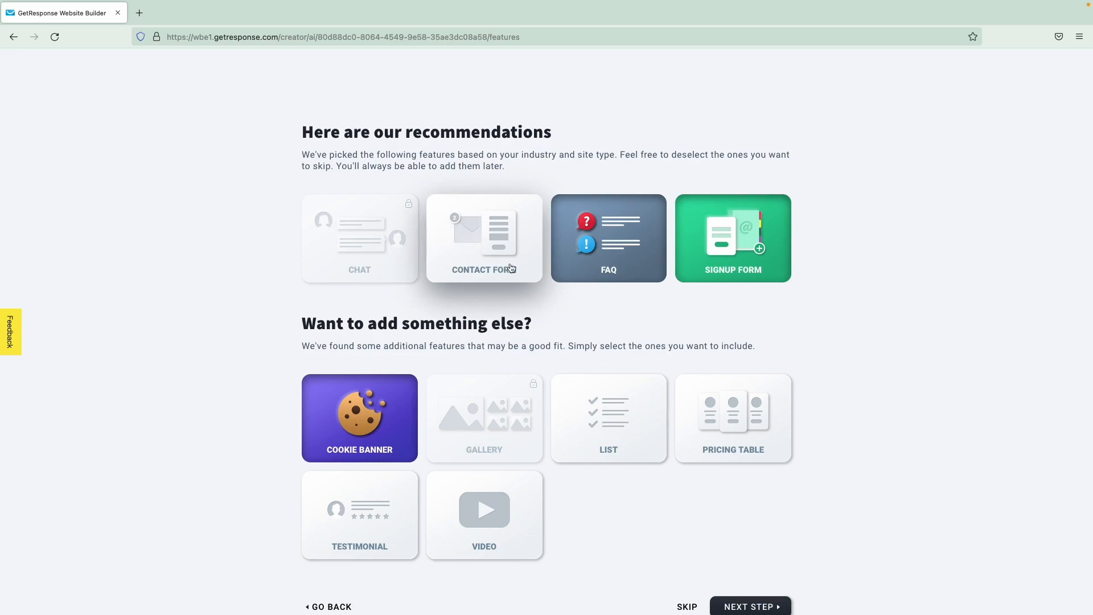
{"action": "left_click", "coordinate": [495, 228]}
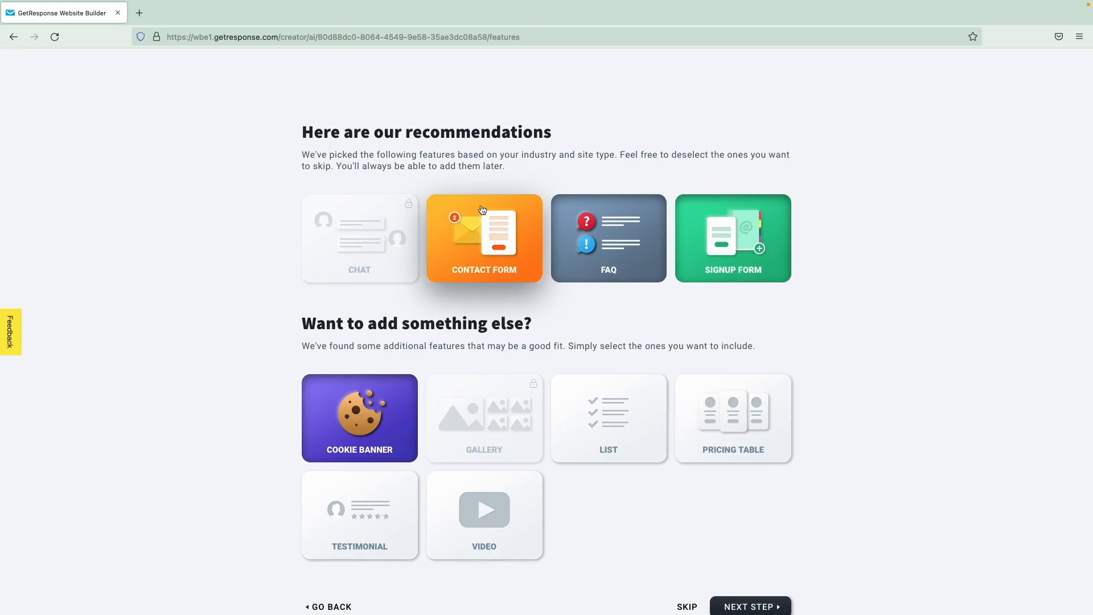
{"action": "scroll", "coordinate": [484, 228], "scroll_direction": "down", "scroll_amount": 3}
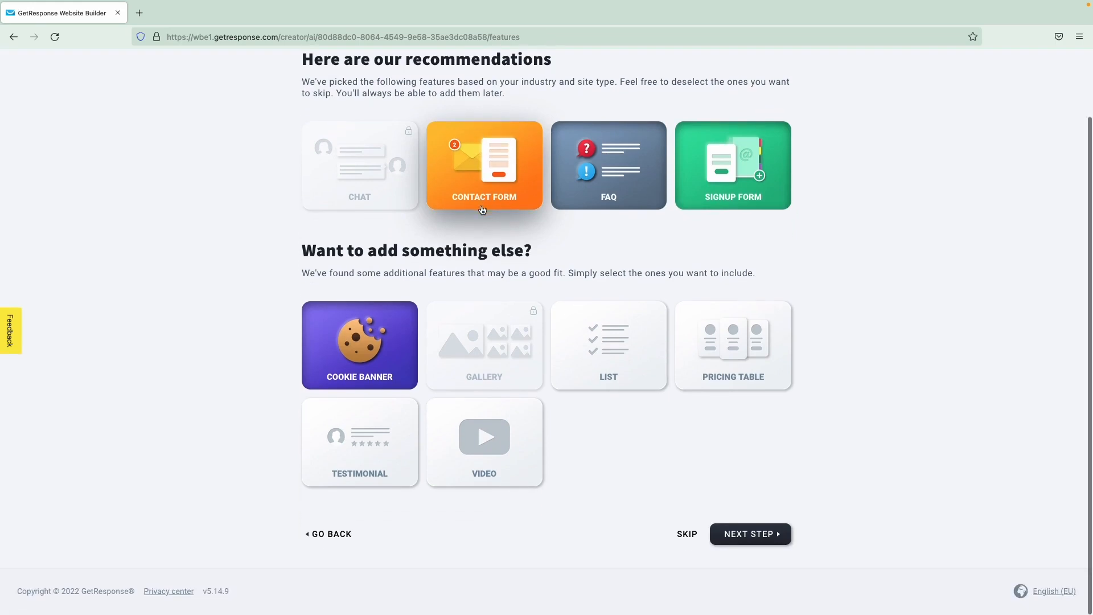
{"action": "left_click", "coordinate": [748, 536]}
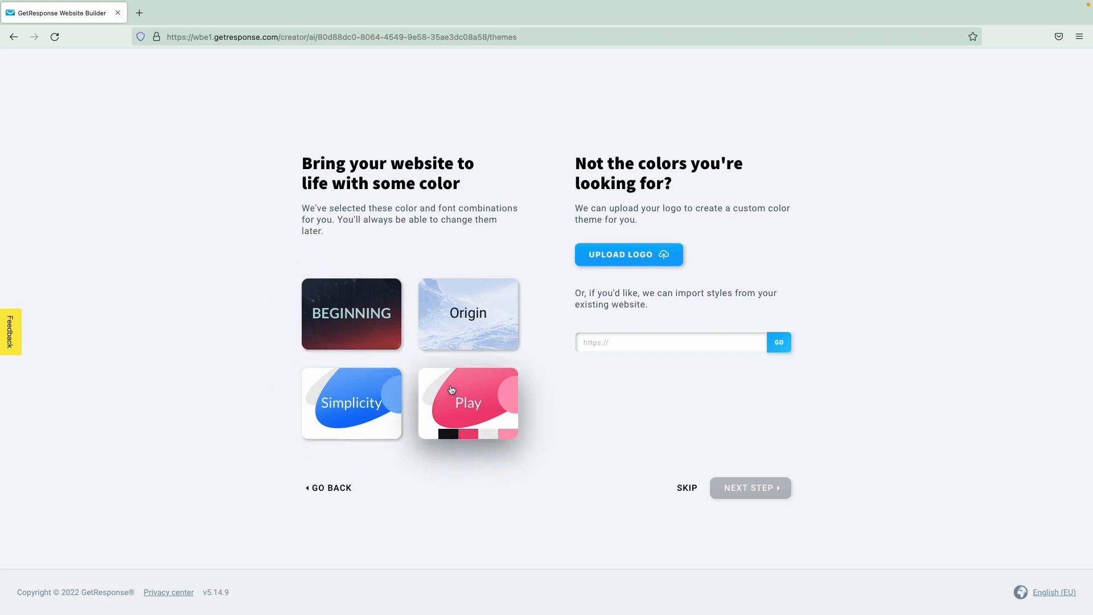
- Pick the Play colour theme and continue to the company details form
{"action": "left_click", "coordinate": [484, 413]}
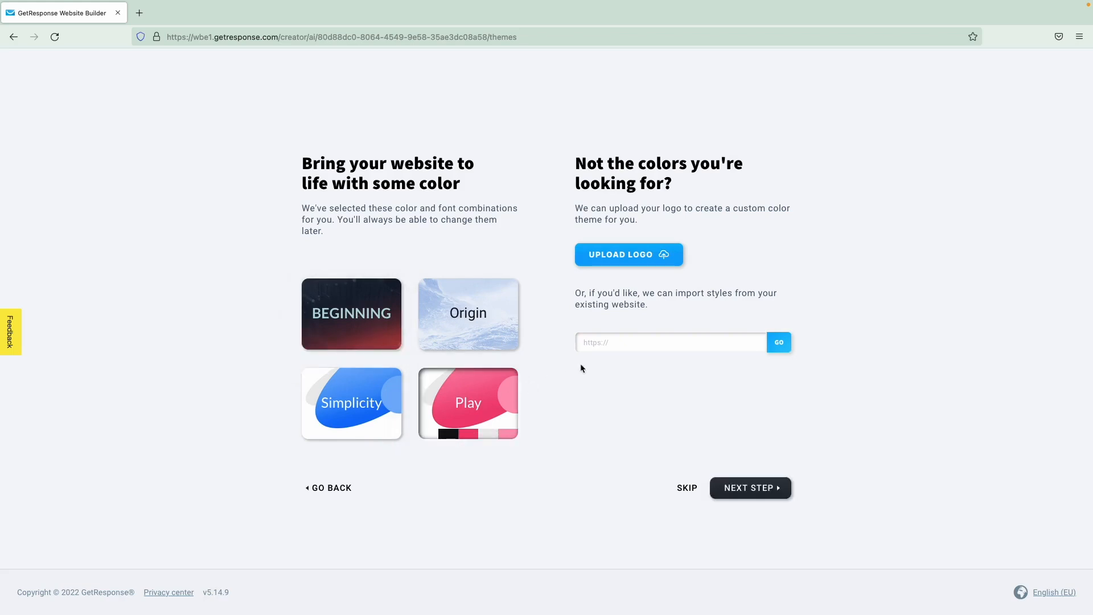
{"action": "left_click", "coordinate": [599, 339]}
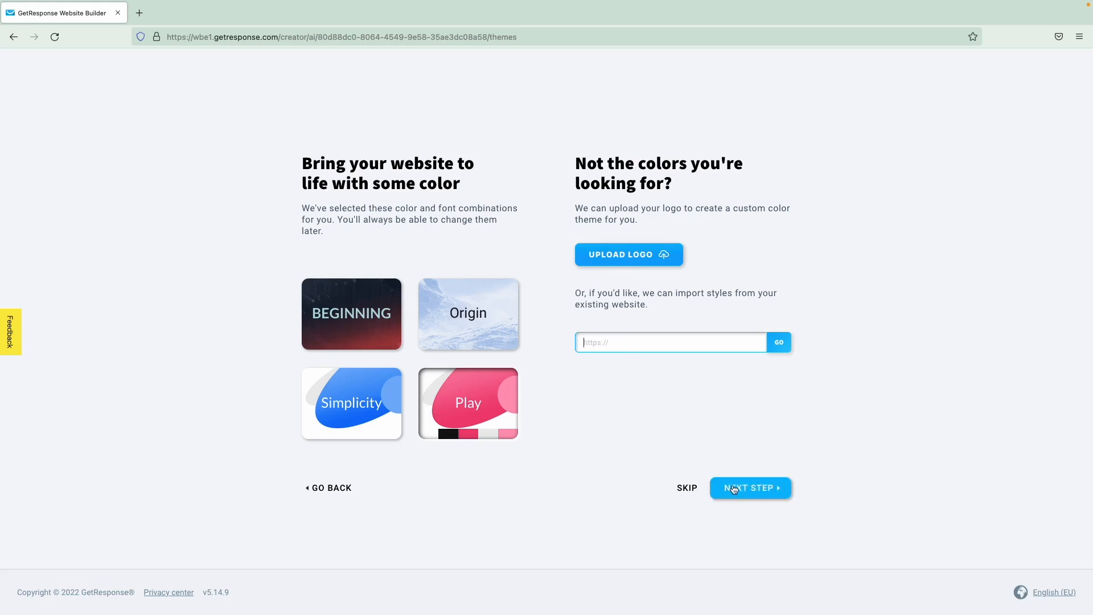
{"action": "left_click", "coordinate": [787, 490]}
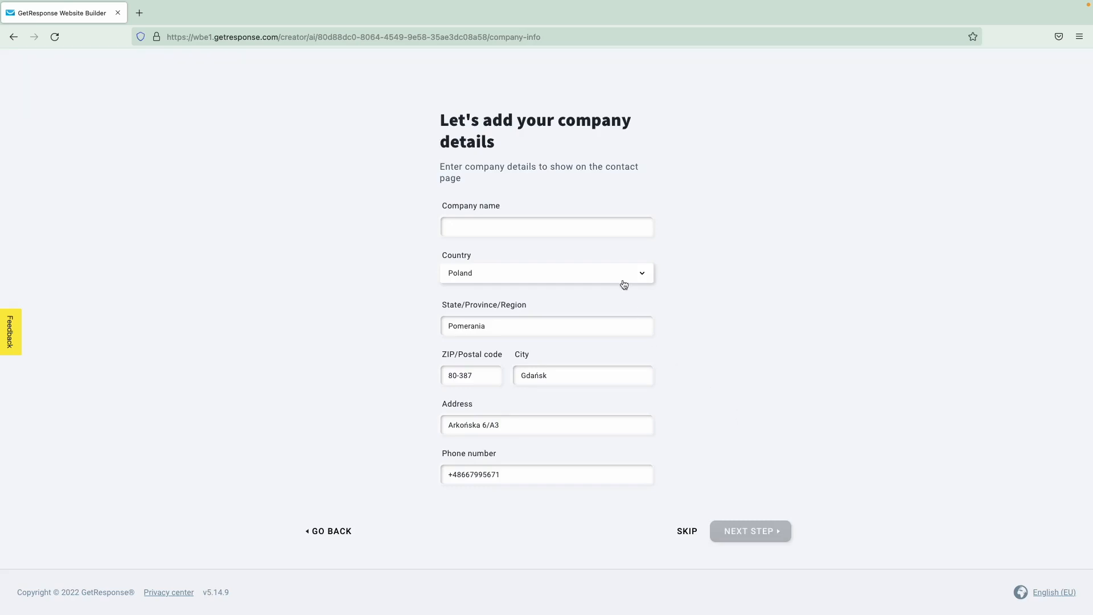
- Name the company GetResponse, preview the library design full screen, and apply it
{"action": "left_click", "coordinate": [615, 236]}
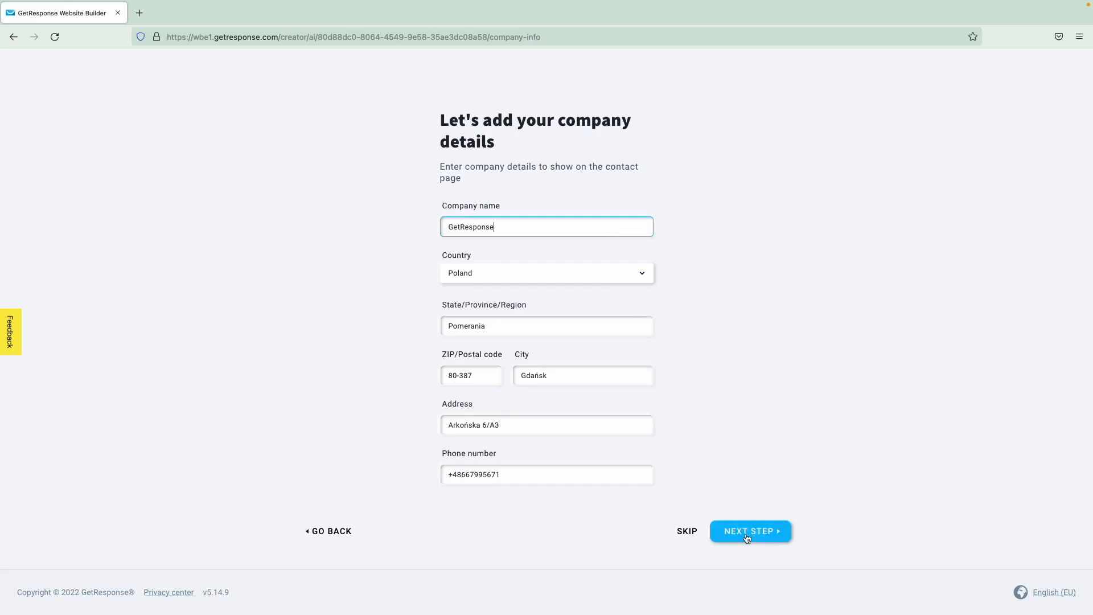
{"action": "left_click", "coordinate": [745, 532]}
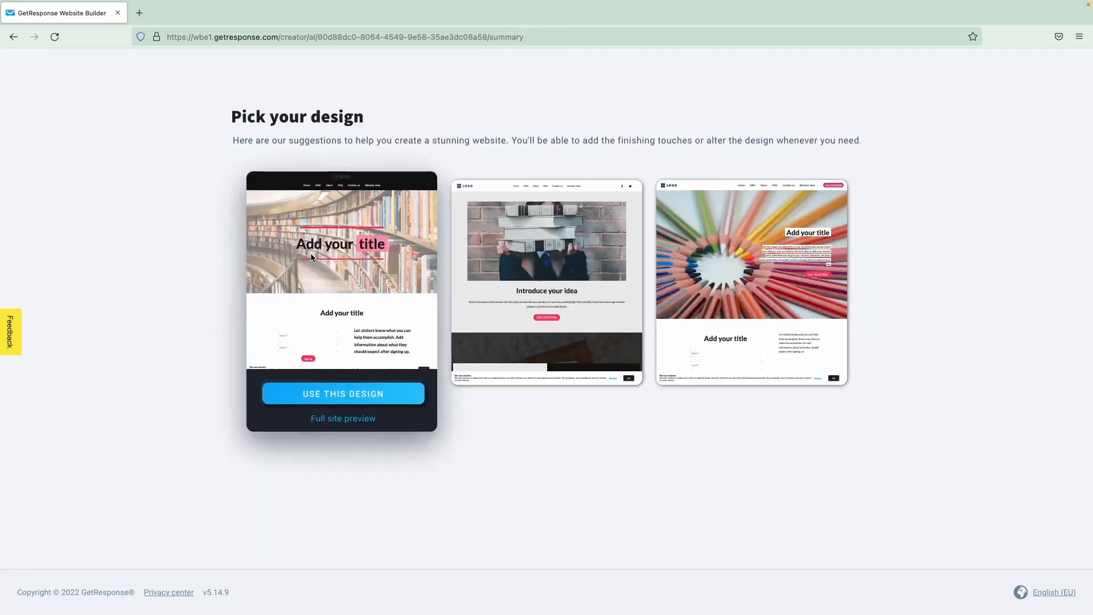
{"action": "mouse_move", "coordinate": [386, 334]}
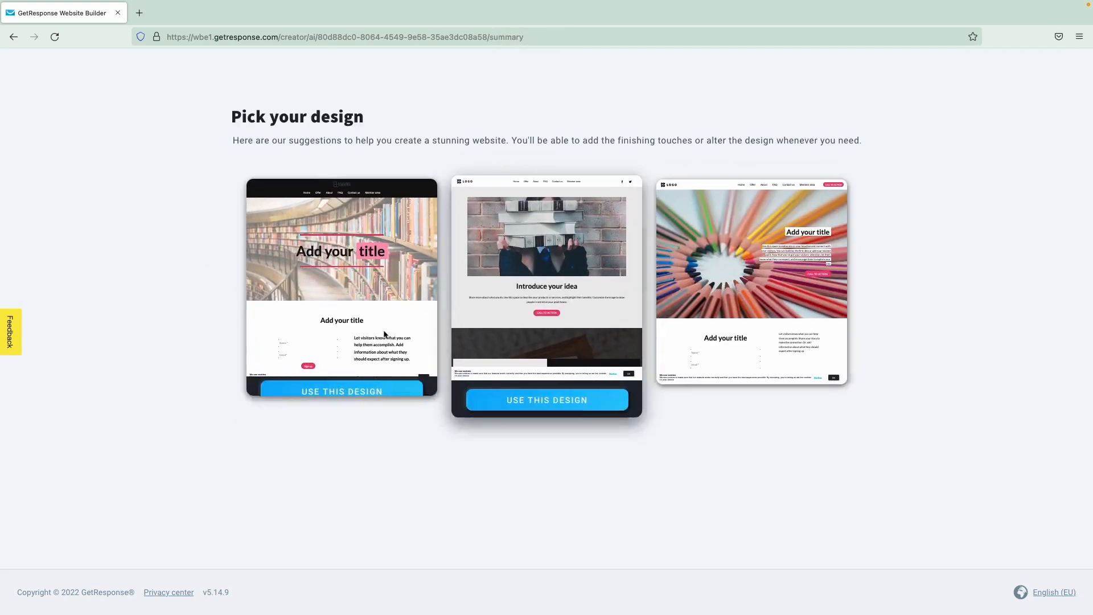
{"action": "left_click", "coordinate": [348, 419]}
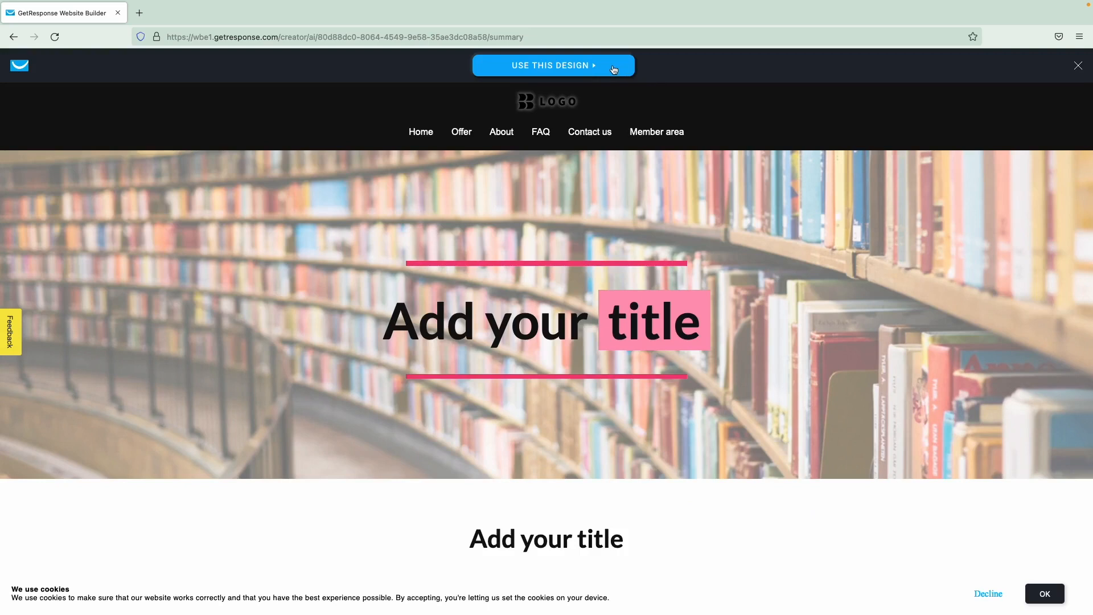
{"action": "left_click", "coordinate": [614, 69]}
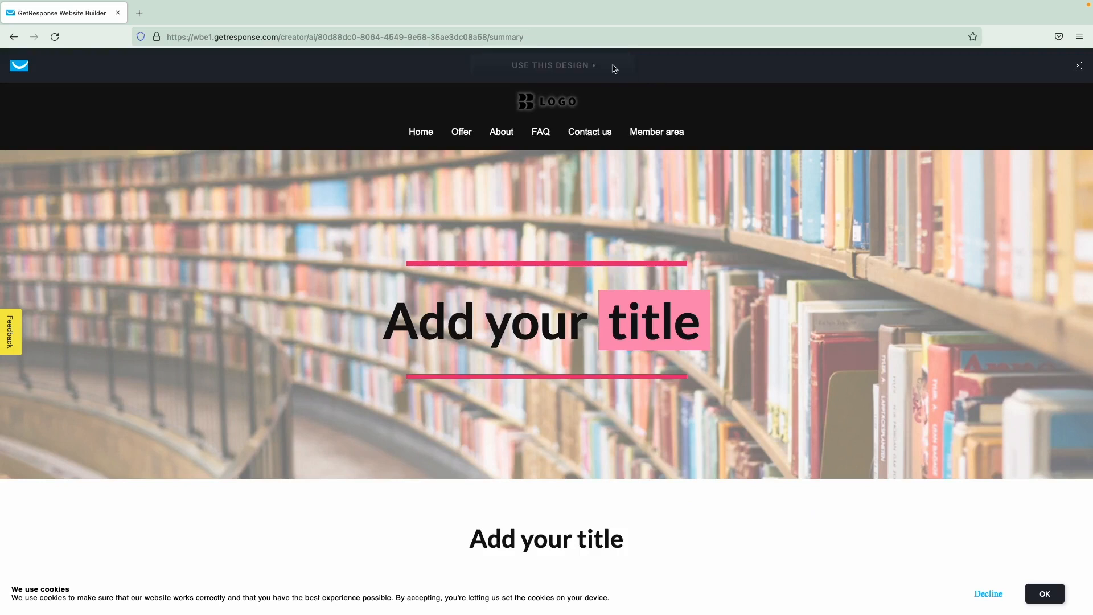
{"action": "scroll", "coordinate": [186, 192], "scroll_direction": "down", "scroll_amount": 6}
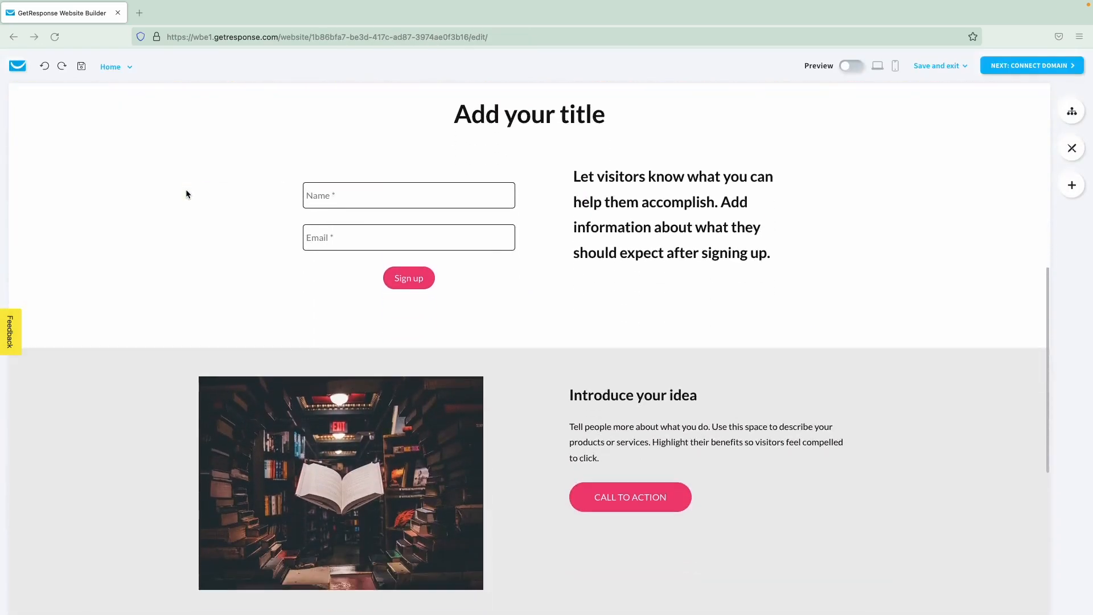
- Undo and redo page changes, then visit the FAQ page and return to Home
{"action": "scroll", "coordinate": [187, 193], "scroll_direction": "up", "scroll_amount": 7}
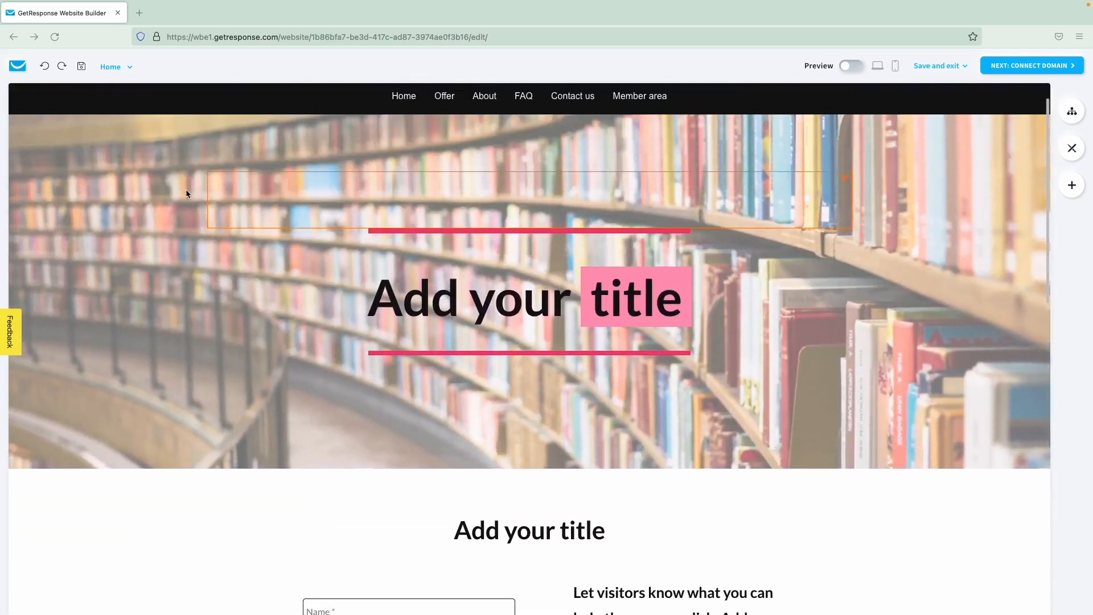
{"action": "scroll", "coordinate": [186, 194], "scroll_direction": "up", "scroll_amount": 1}
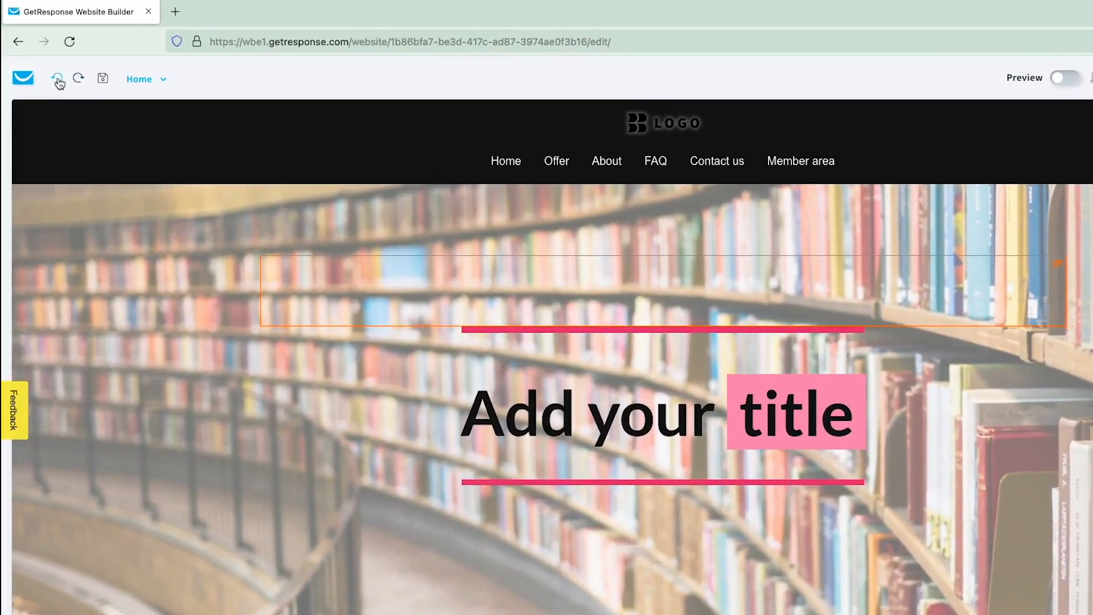
{"action": "left_click", "coordinate": [58, 79]}
{"action": "left_click", "coordinate": [57, 79]}
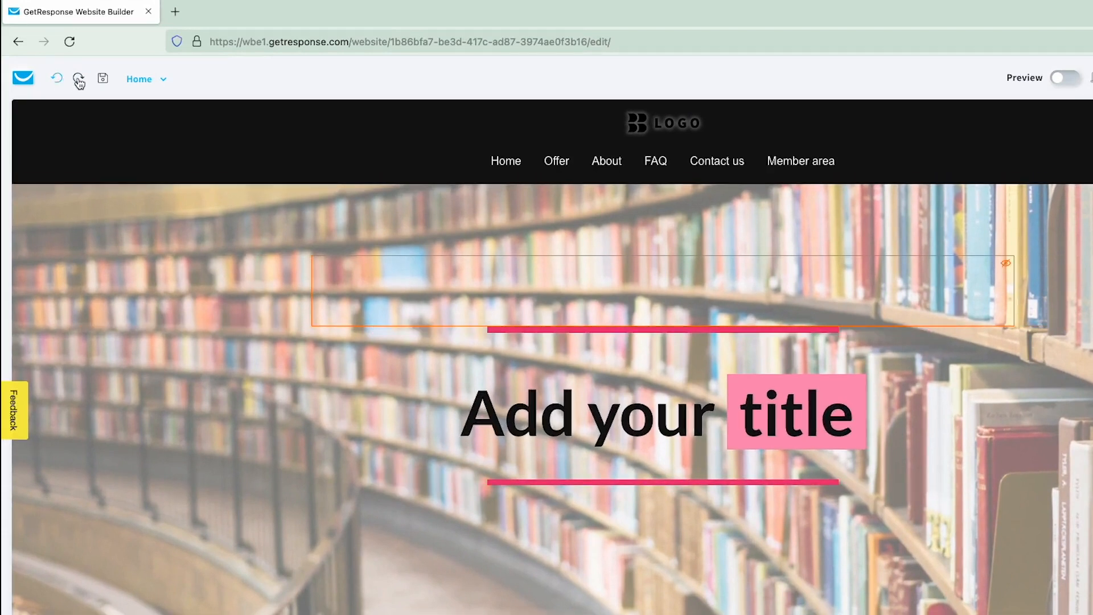
{"action": "left_click", "coordinate": [80, 80]}
{"action": "left_click", "coordinate": [80, 80]}
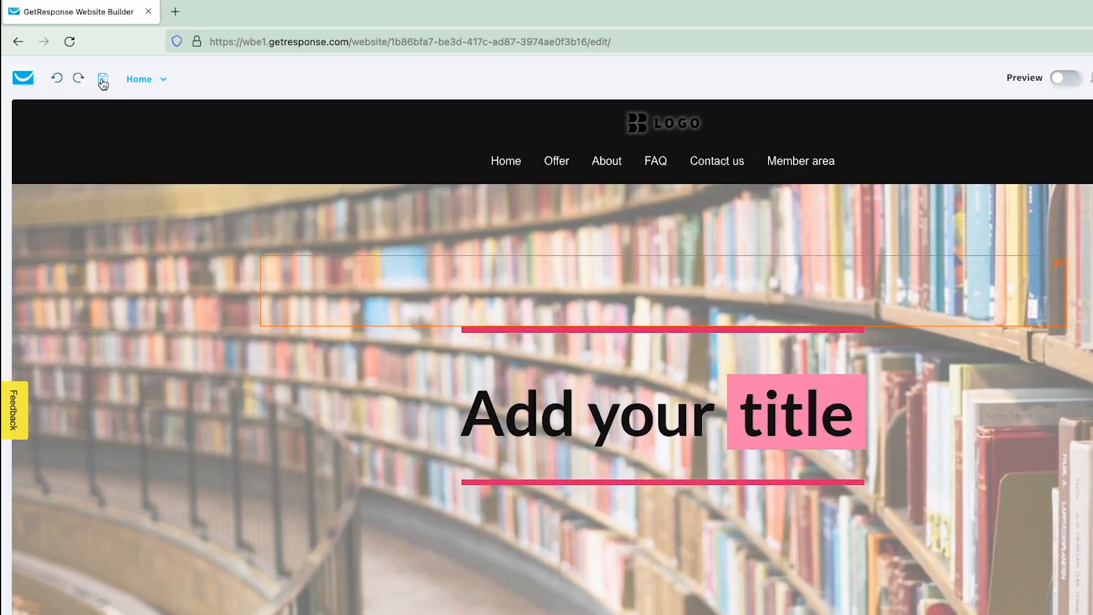
{"action": "left_click", "coordinate": [156, 85]}
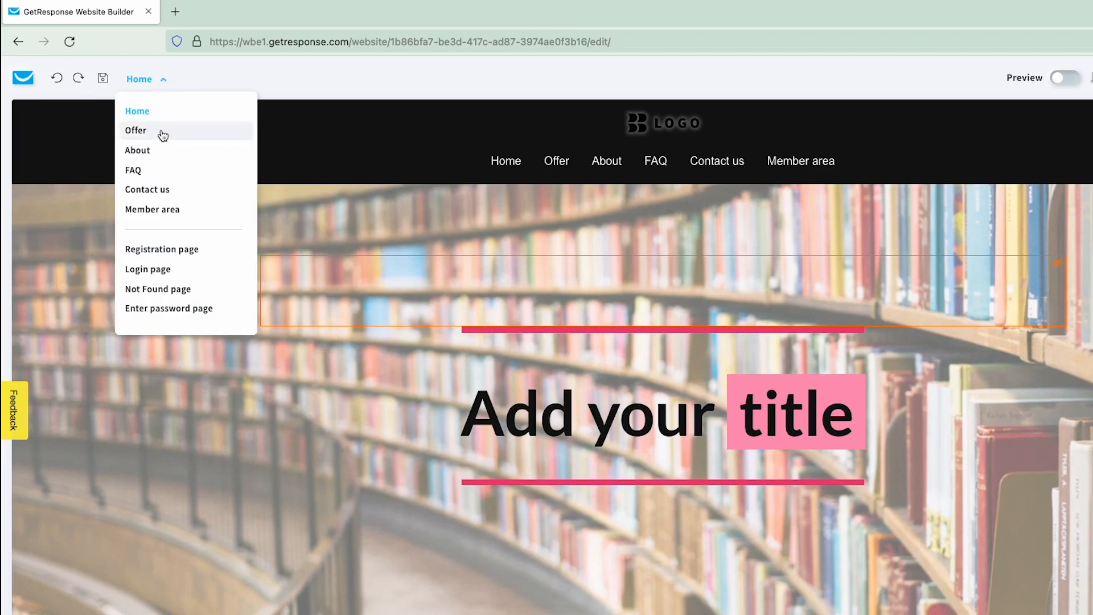
{"action": "left_click", "coordinate": [150, 171]}
{"action": "left_click", "coordinate": [153, 83]}
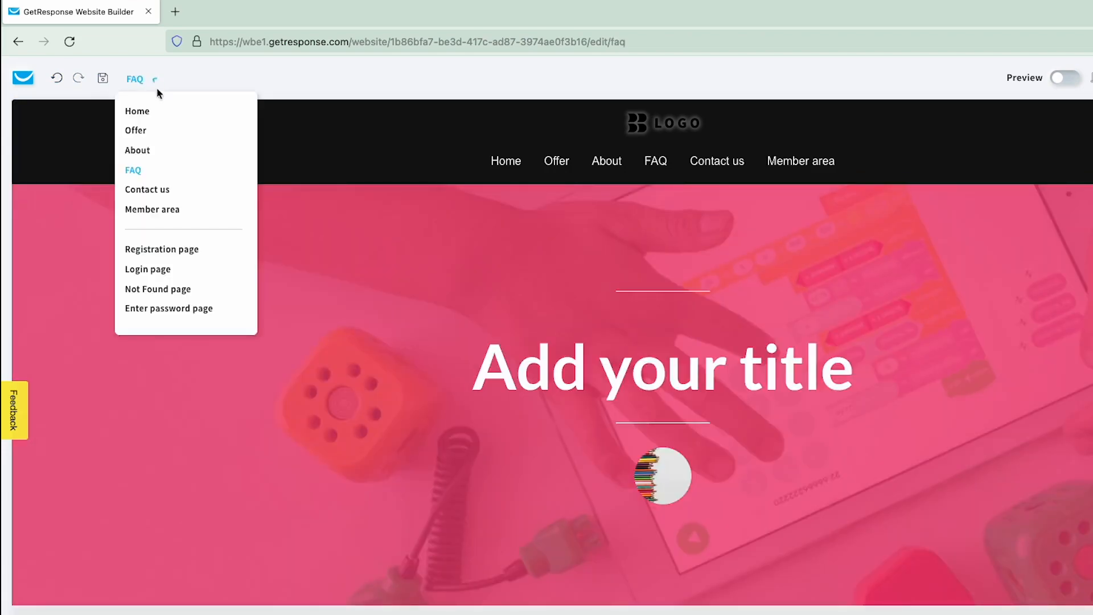
{"action": "left_click", "coordinate": [161, 112]}
- In mobile preview, set Heading #1 font size to 40px and exit preview
{"action": "left_click", "coordinate": [861, 78]}
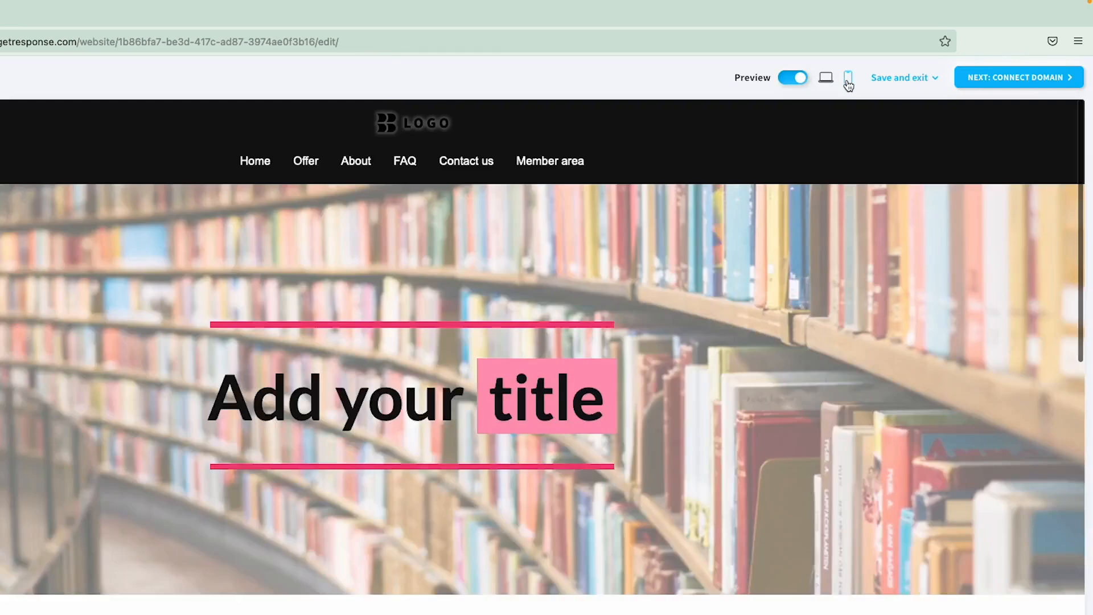
{"action": "left_click", "coordinate": [849, 78]}
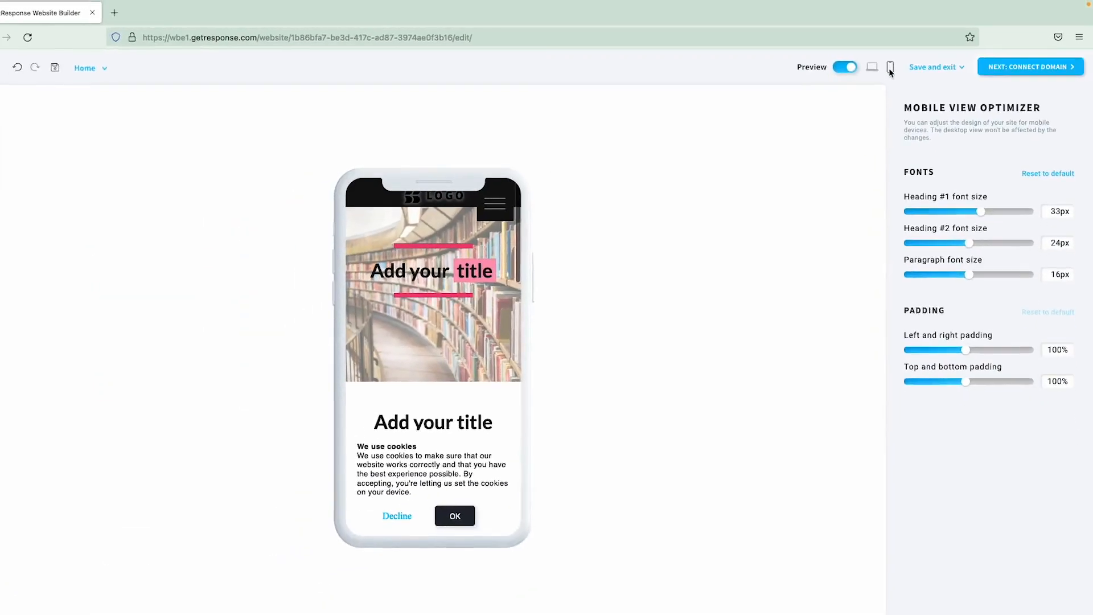
{"action": "left_click_drag", "start_coordinate": [986, 211], "coordinate": [1012, 211]}
{"action": "left_click", "coordinate": [858, 66]}
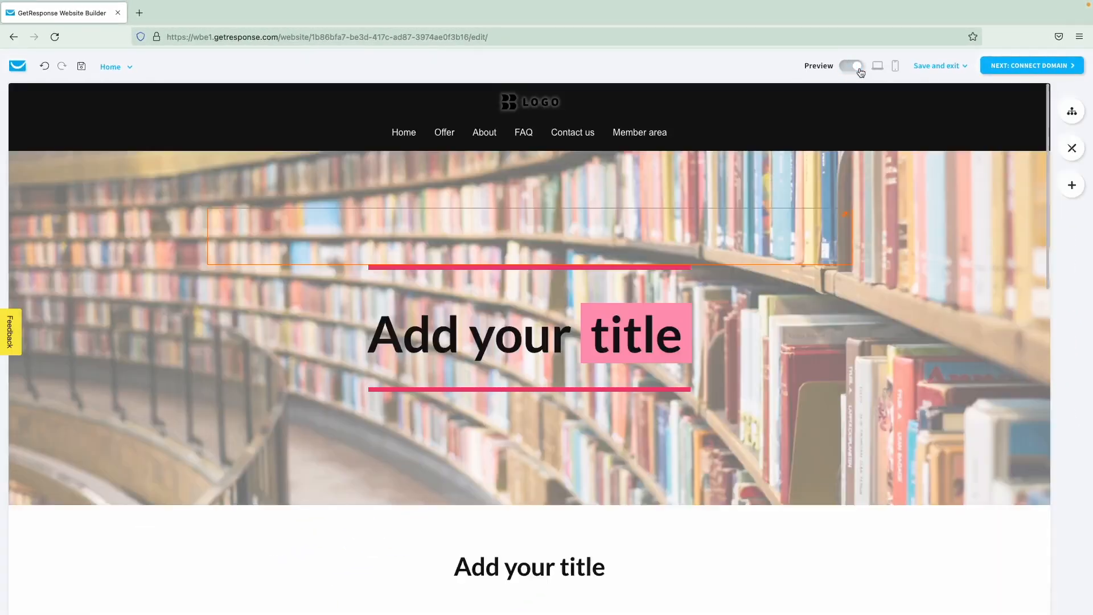
{"action": "left_click", "coordinate": [941, 69]}
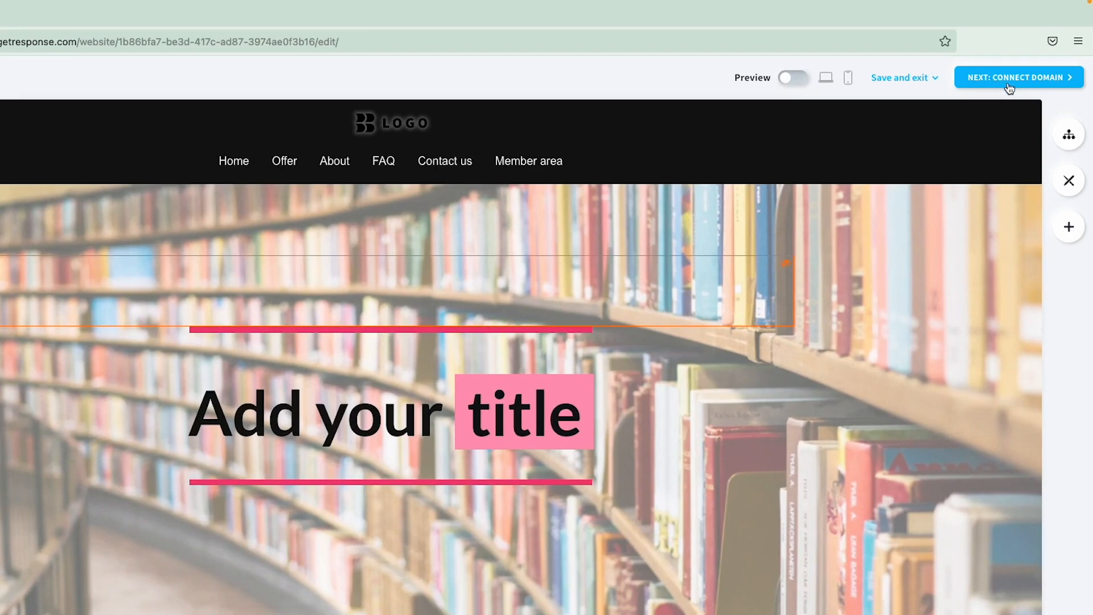
- In Global design, set the site's max content width to 1425 px
{"action": "left_click", "coordinate": [1071, 136]}
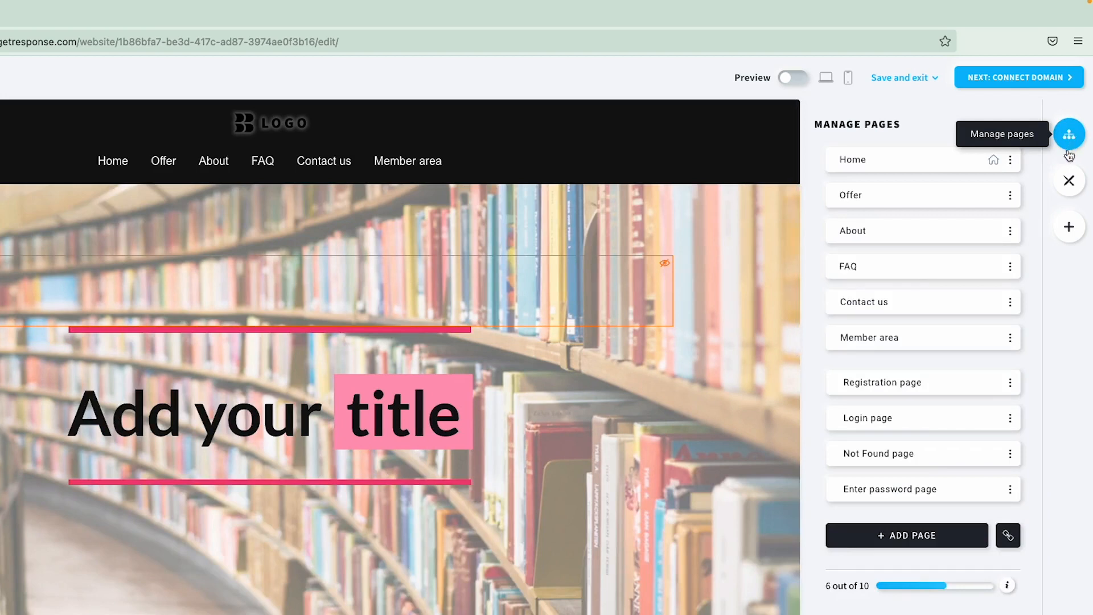
{"action": "left_click", "coordinate": [1018, 197]}
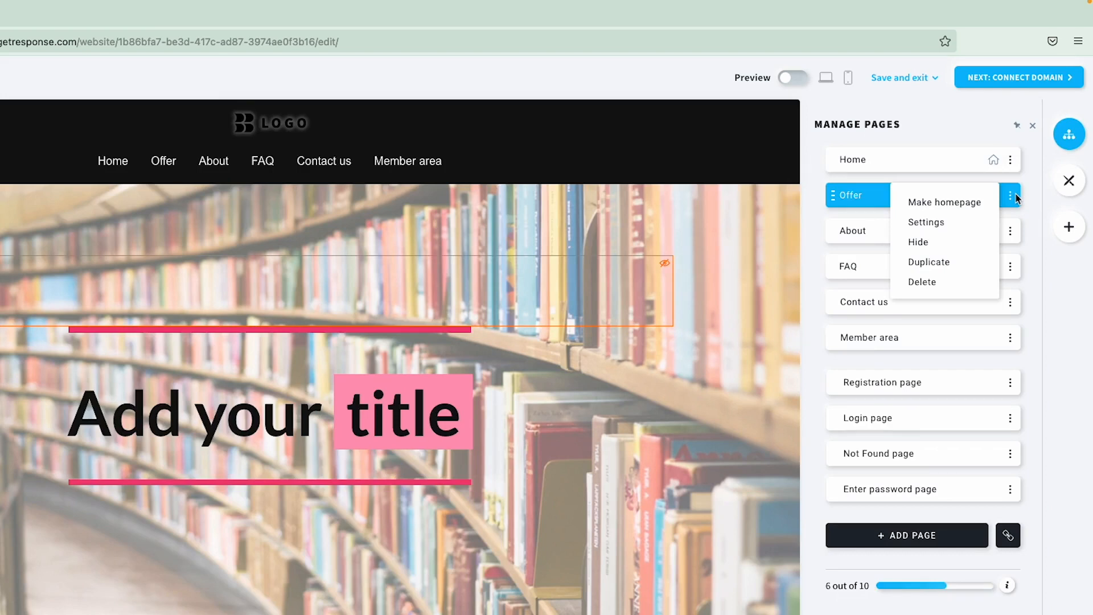
{"action": "left_click", "coordinate": [1073, 186]}
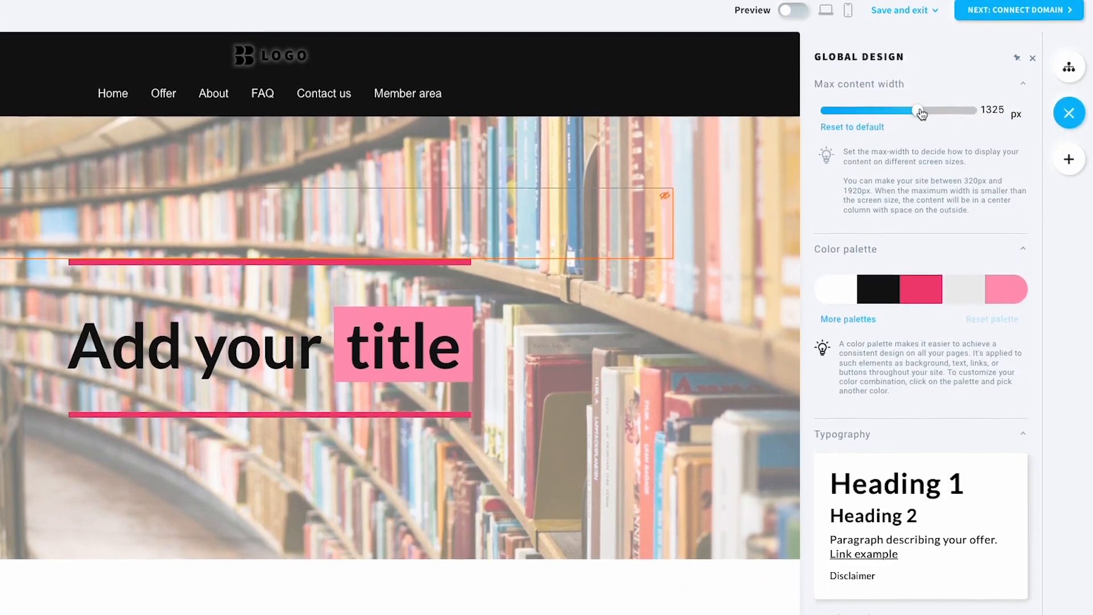
{"action": "left_click_drag", "start_coordinate": [922, 111], "coordinate": [930, 82]}
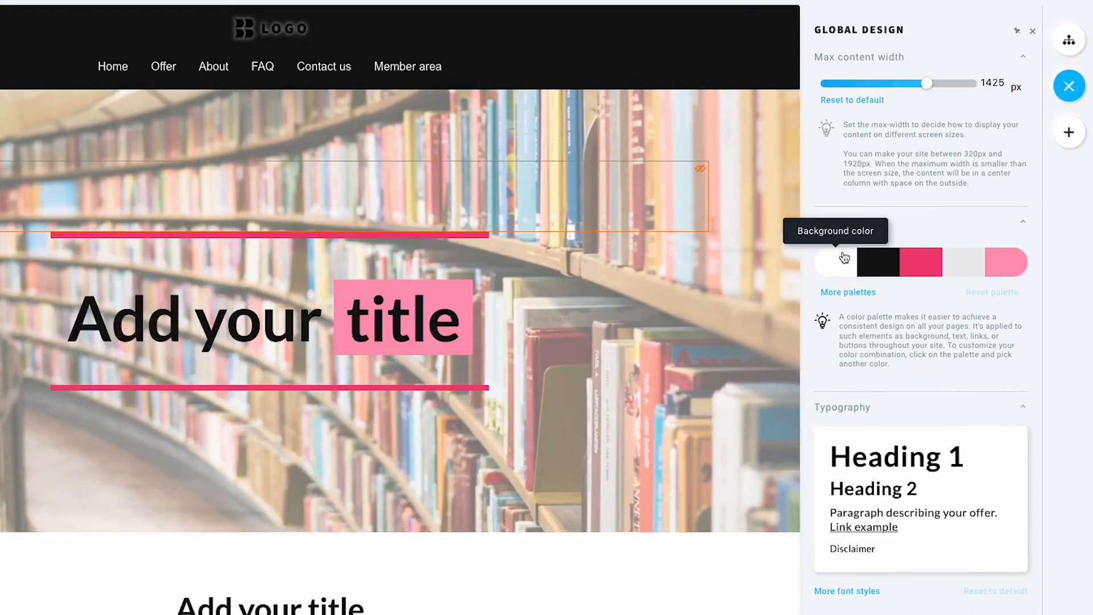
- Try a bright cyan palette background, then revert it to white
{"action": "left_click", "coordinate": [840, 262]}
{"action": "left_click", "coordinate": [906, 465]}
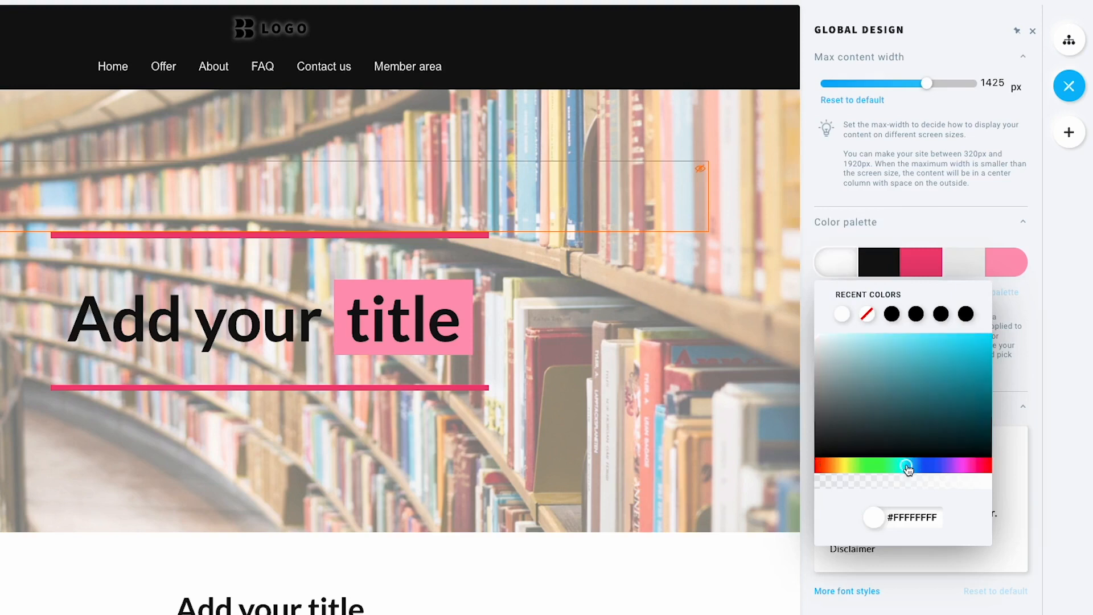
{"action": "left_click", "coordinate": [922, 412]}
{"action": "left_click", "coordinate": [939, 373]}
{"action": "left_click", "coordinate": [952, 341]}
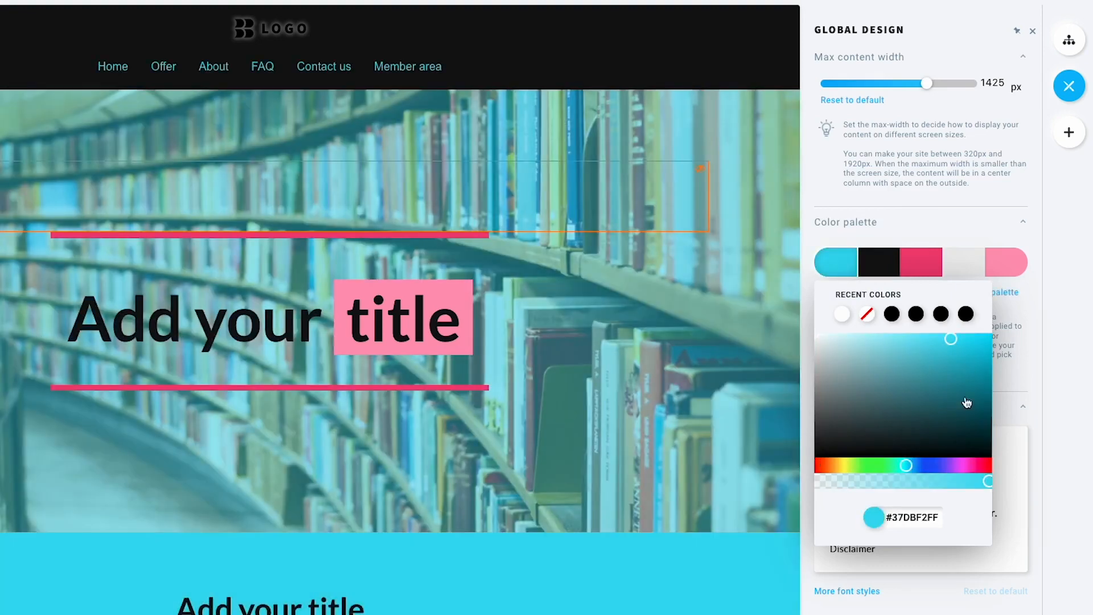
{"action": "left_click", "coordinate": [836, 316]}
{"action": "left_click", "coordinate": [922, 217]}
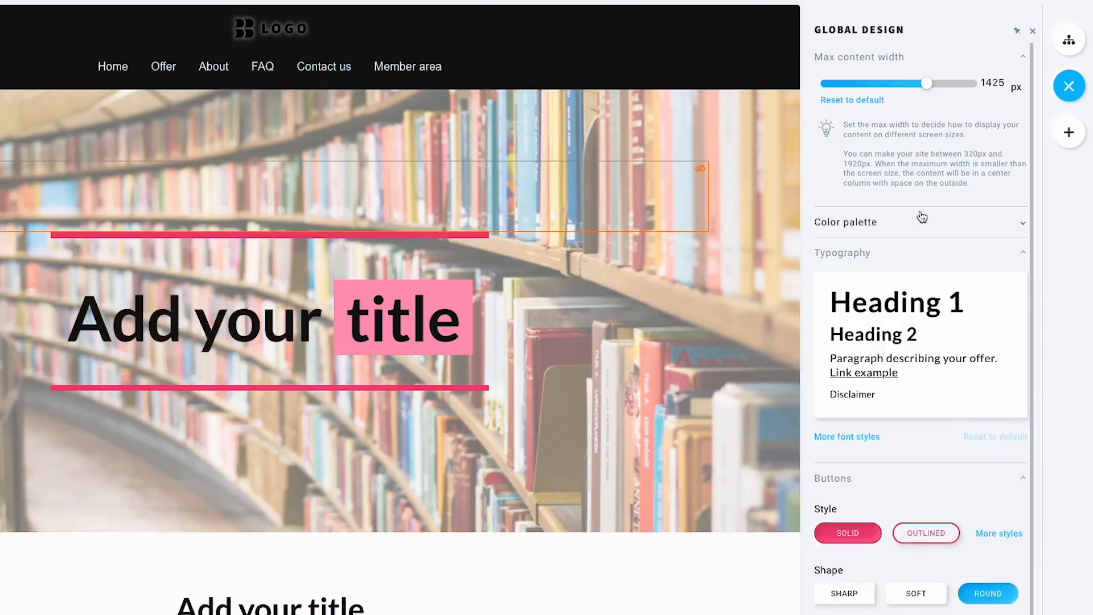
- Add a pink Call to action button to the hero, then delete it
{"action": "left_click", "coordinate": [1072, 137]}
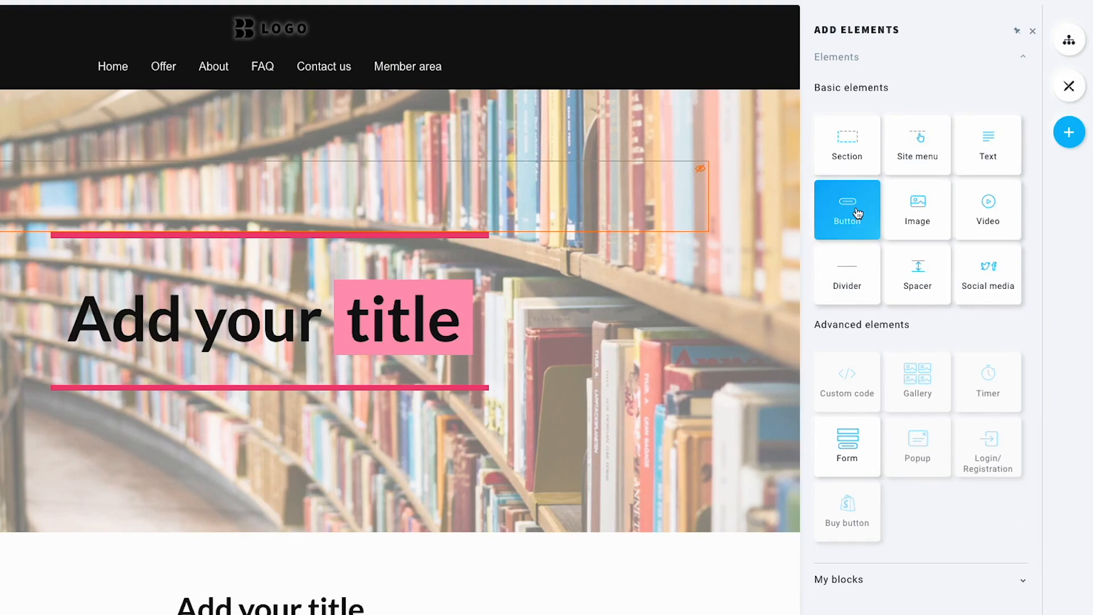
{"action": "left_click_drag", "start_coordinate": [857, 213], "coordinate": [342, 428]}
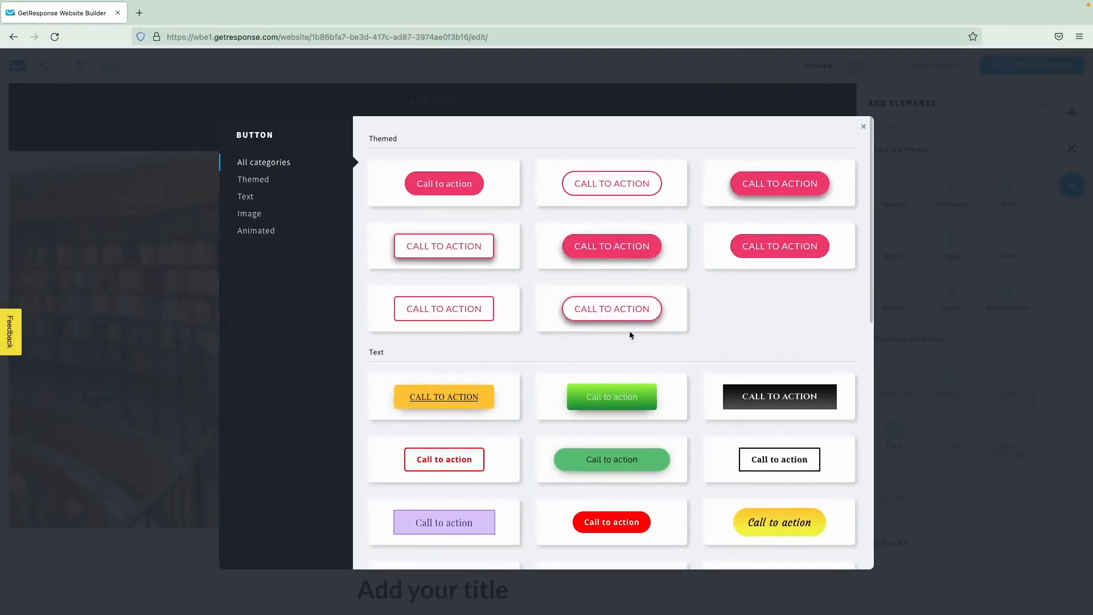
{"action": "left_click", "coordinate": [612, 246]}
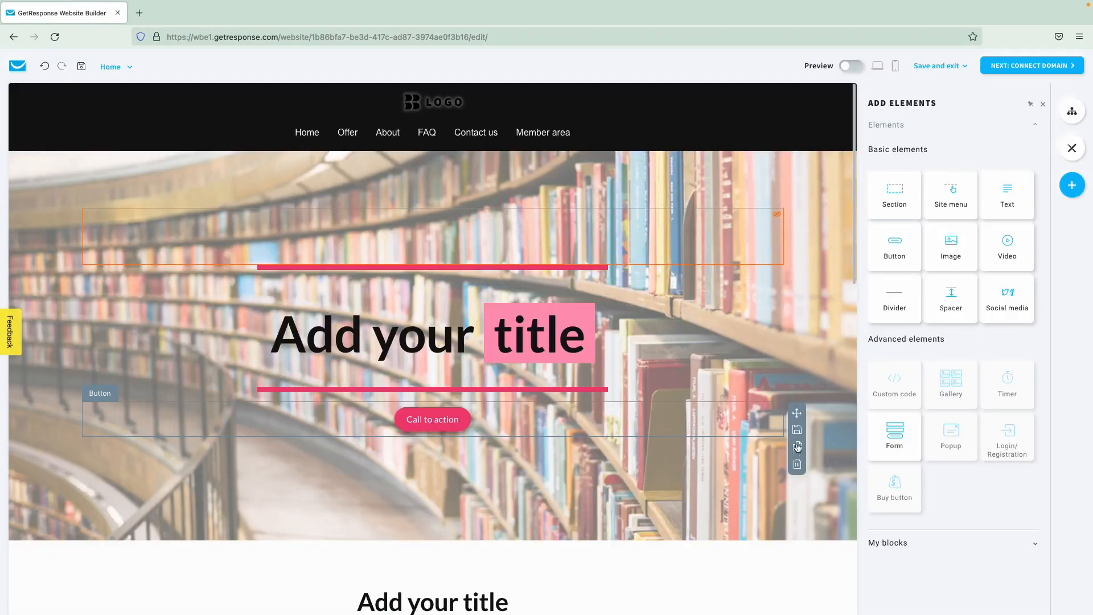
{"action": "left_click", "coordinate": [797, 464]}
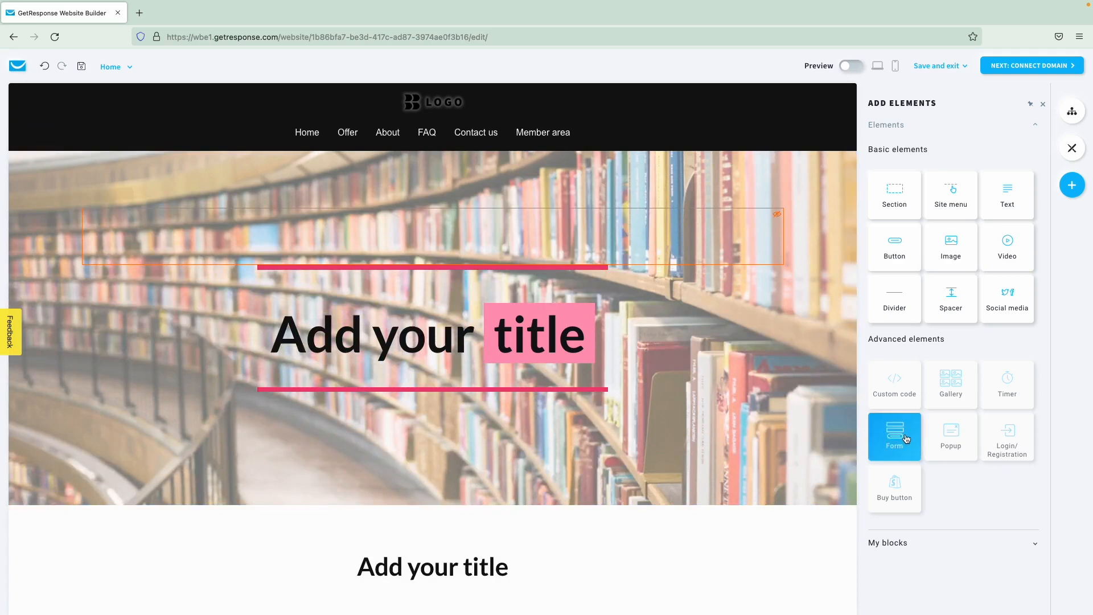
- Drop a rounded Name and Email signup form into the hero section
{"action": "left_click_drag", "start_coordinate": [905, 435], "coordinate": [596, 411]}
{"action": "left_click", "coordinate": [278, 206]}
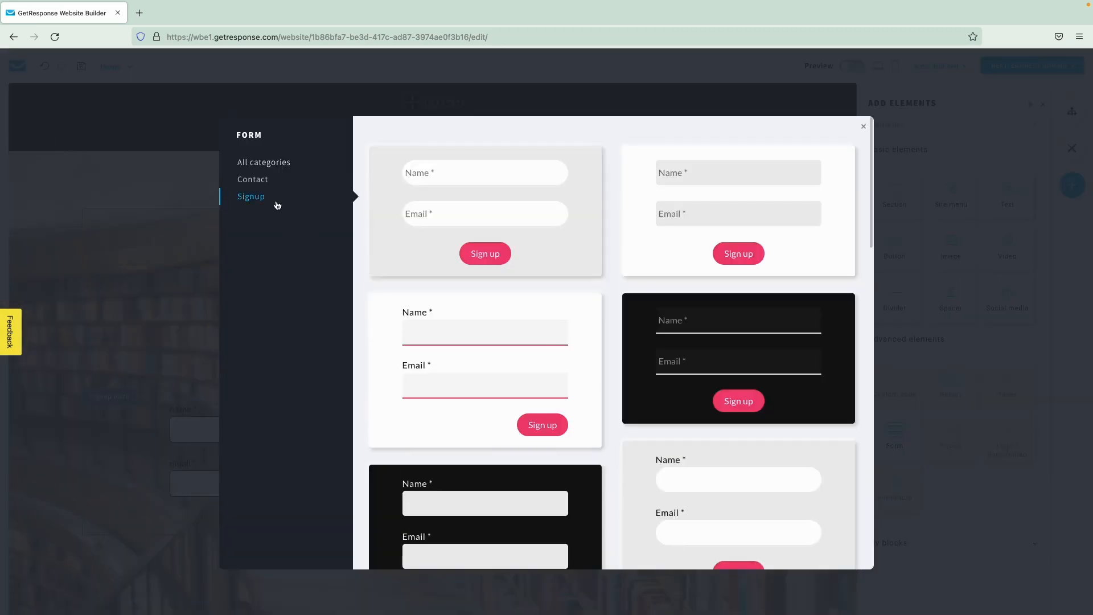
{"action": "left_click", "coordinate": [568, 203]}
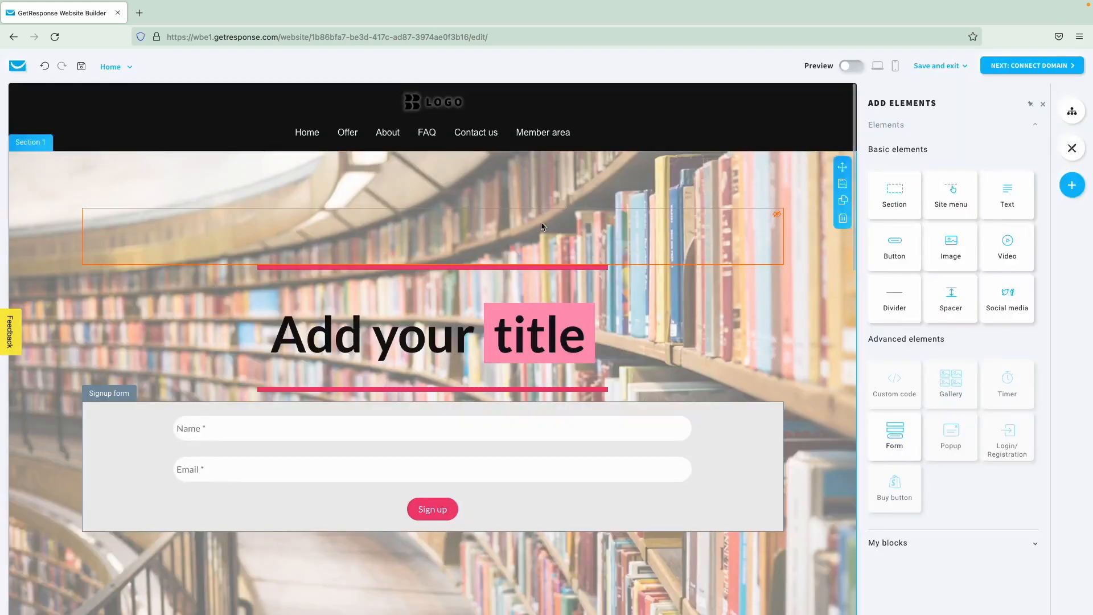
{"action": "left_click", "coordinate": [750, 503]}
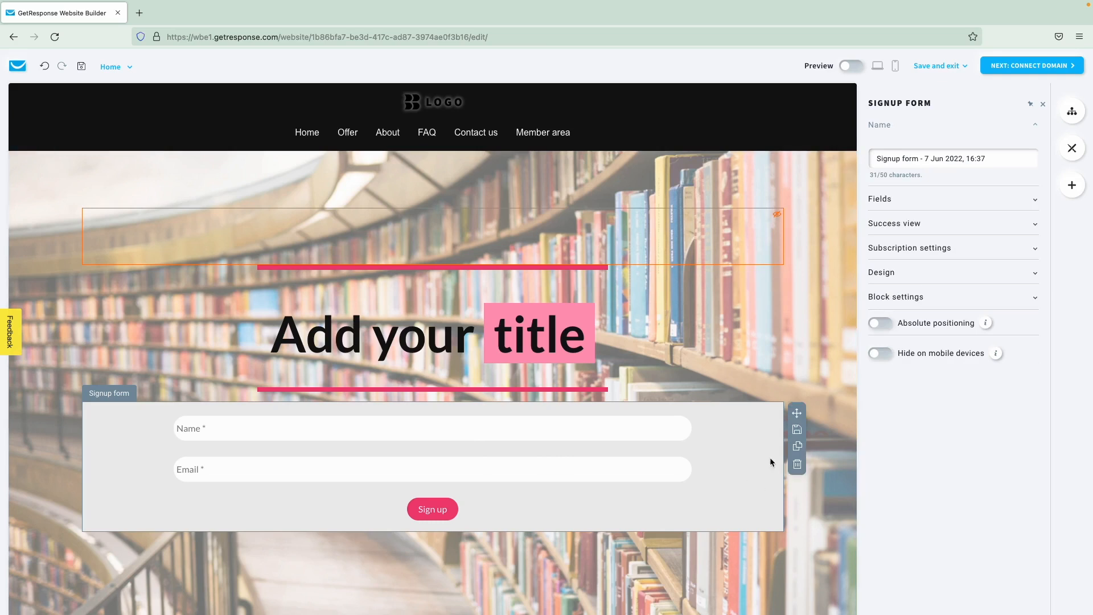
- Change the hero heading text to 'Language School'
{"action": "double_click", "coordinate": [527, 314]}
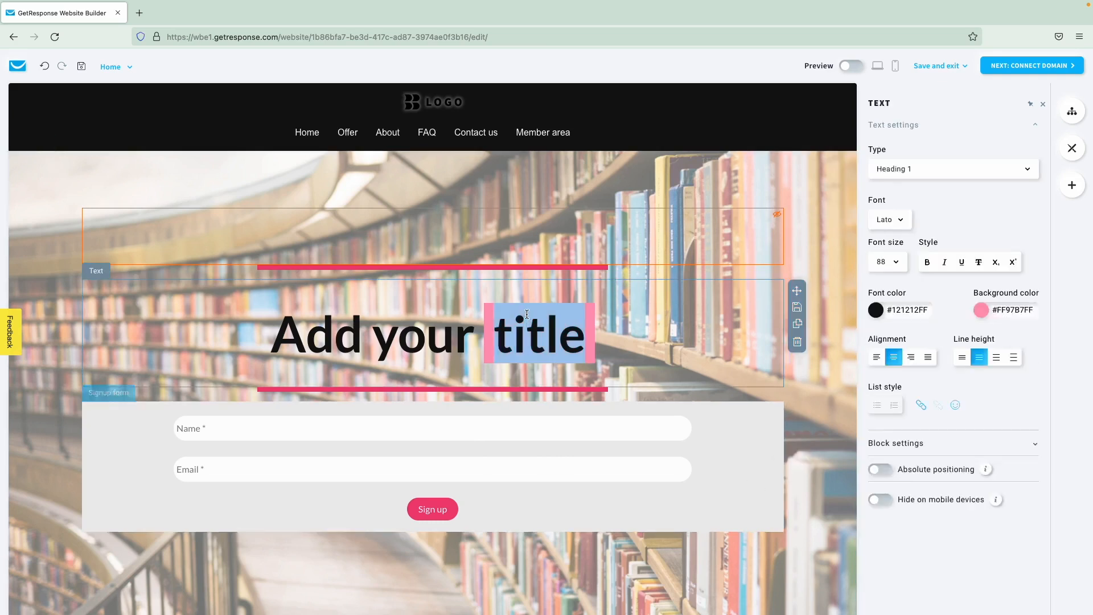
{"action": "left_click", "coordinate": [527, 315]}
{"action": "type", "text": "Lanu"}
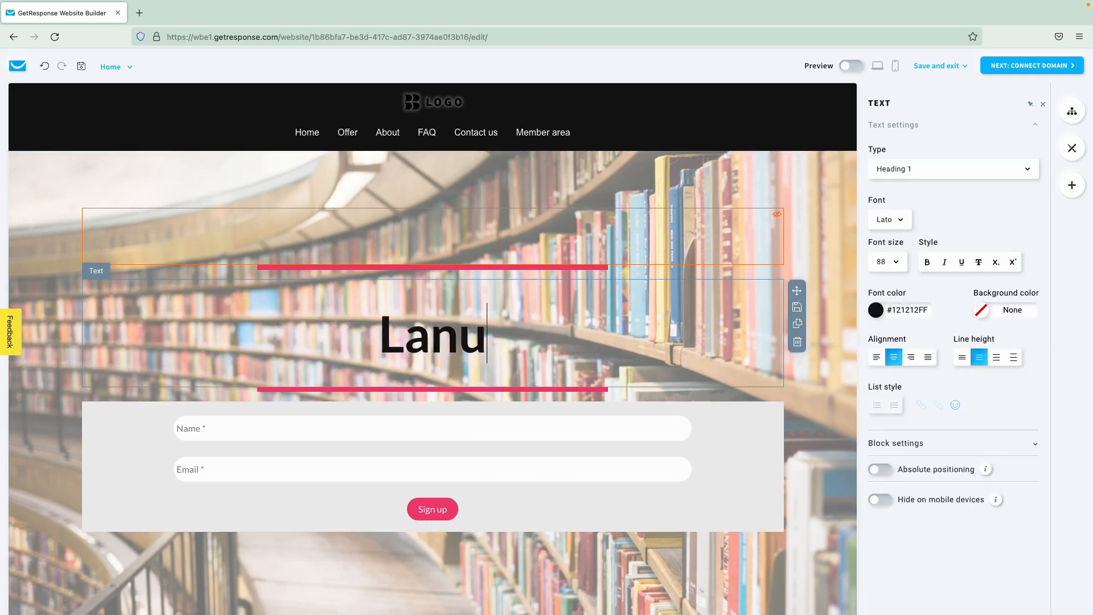
{"action": "key", "text": "BackSpace"}
{"action": "type", "text": "guage School"}
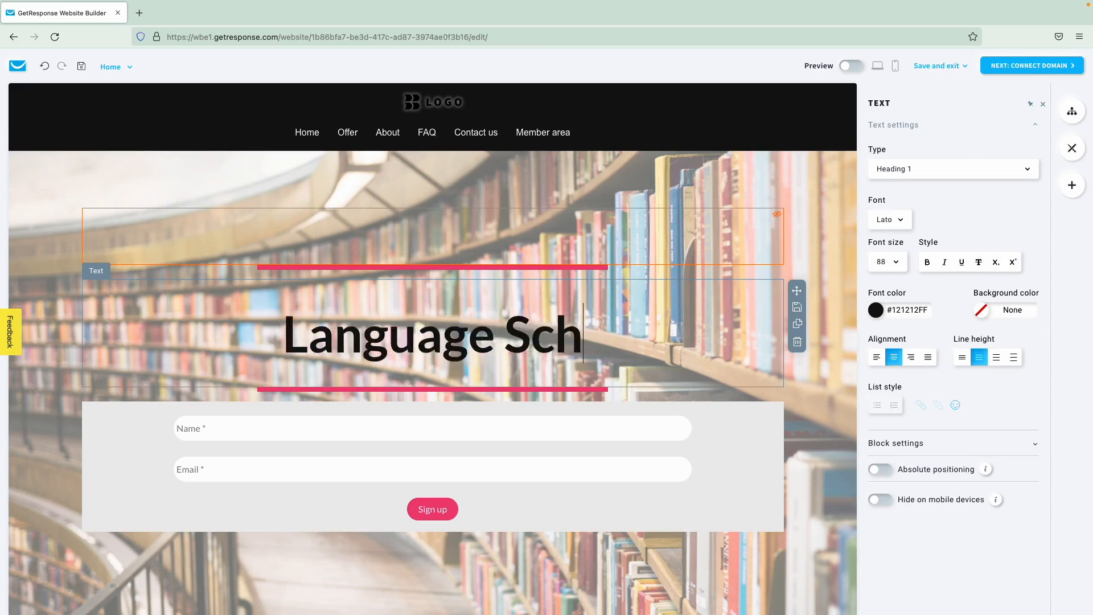
- Make the heading text pink (#F04076FF) on a white background
{"action": "triple_click", "coordinate": [512, 331]}
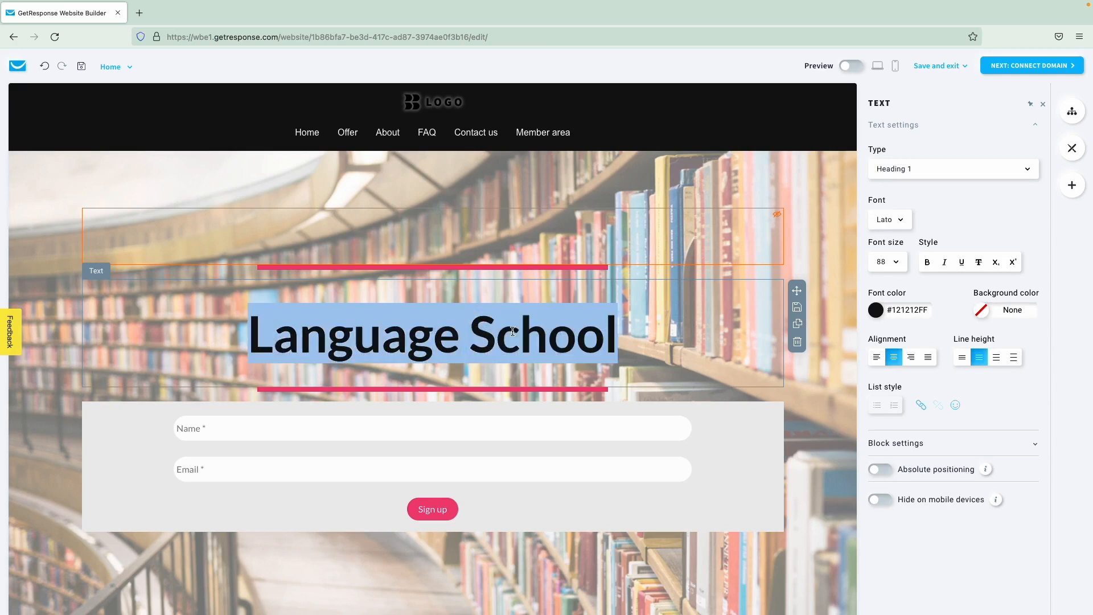
{"action": "left_click", "coordinate": [888, 310]}
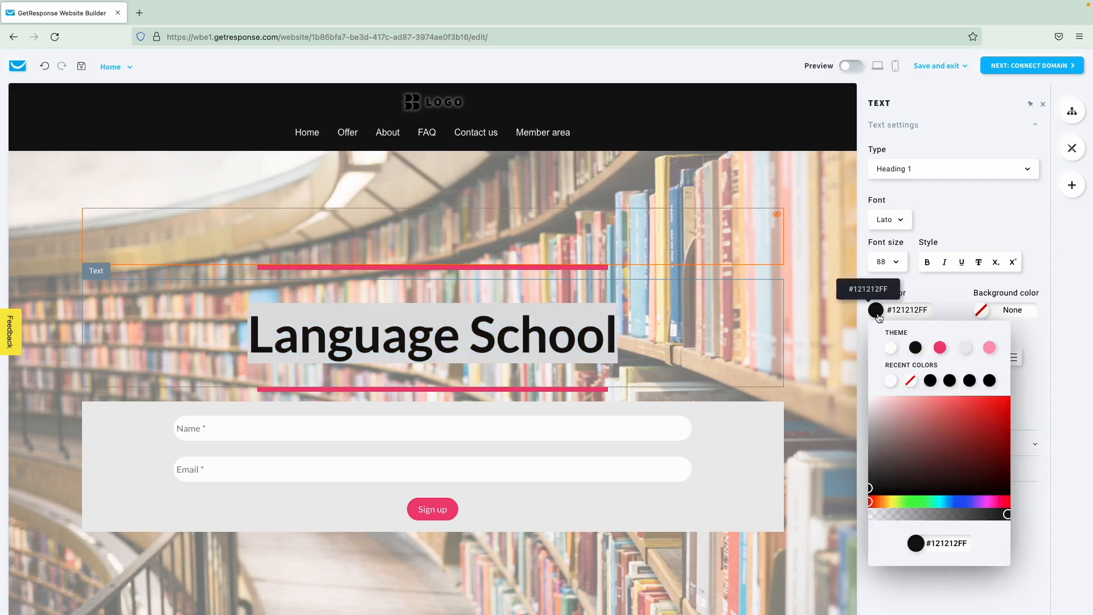
{"action": "left_click", "coordinate": [941, 348]}
{"action": "left_click", "coordinate": [982, 310]}
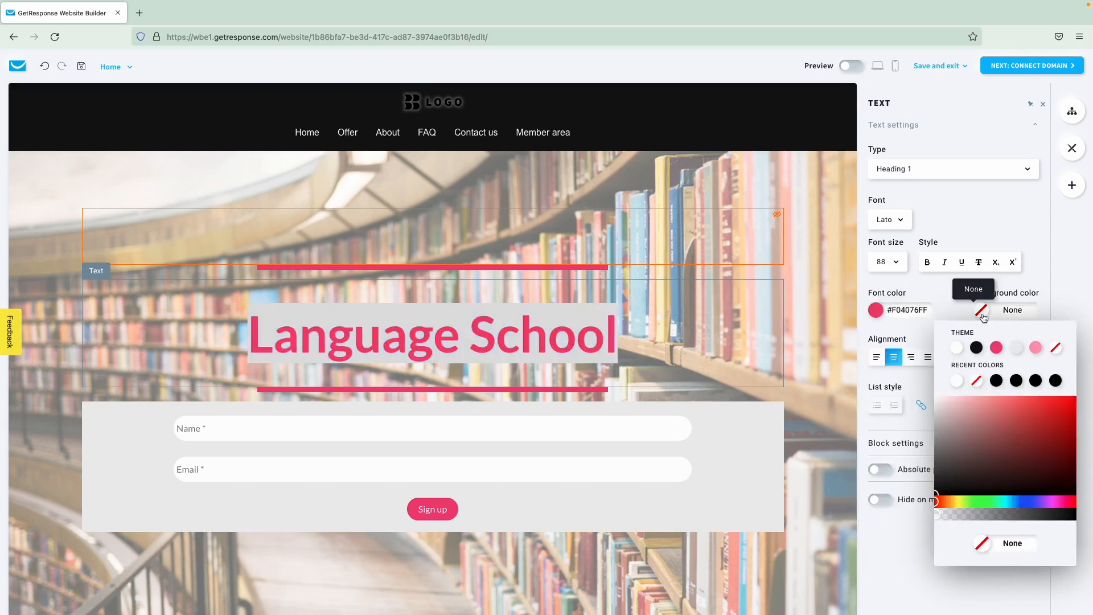
{"action": "left_click", "coordinate": [956, 352]}
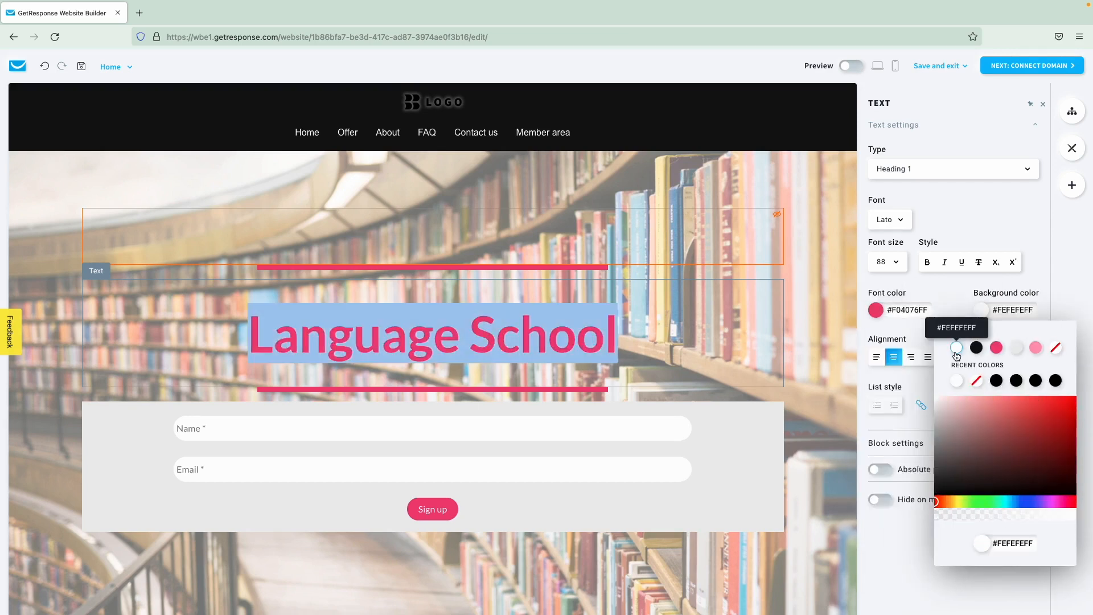
{"action": "left_click", "coordinate": [959, 302]}
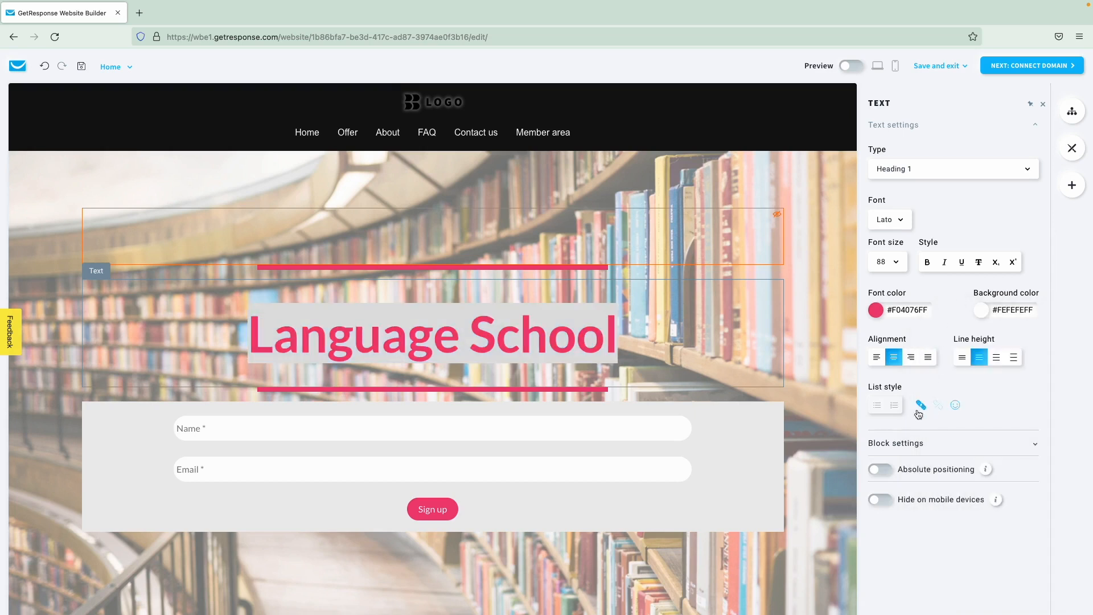
- Hide the heading on mobile devices and close the hero section settings
{"action": "left_click", "coordinate": [881, 500]}
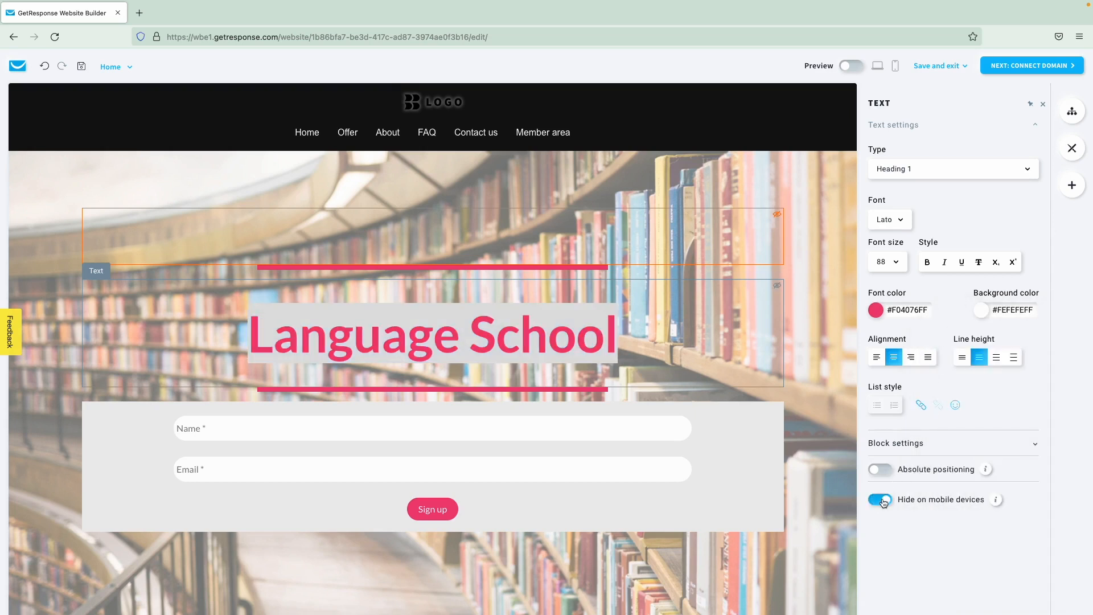
{"action": "left_click", "coordinate": [819, 433]}
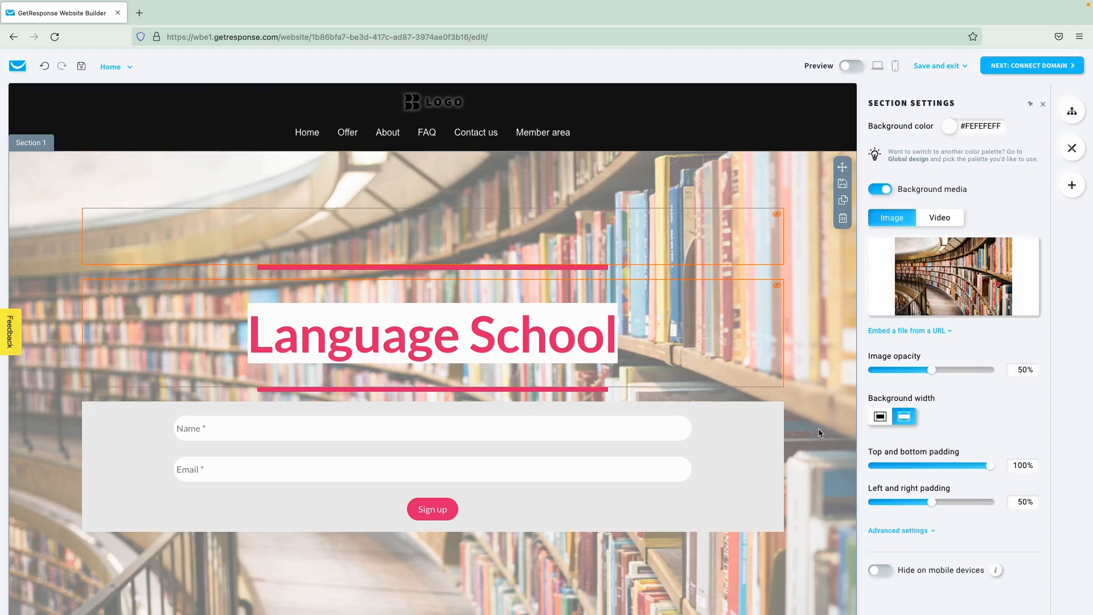
{"action": "scroll", "coordinate": [820, 432], "scroll_direction": "down", "scroll_amount": 1}
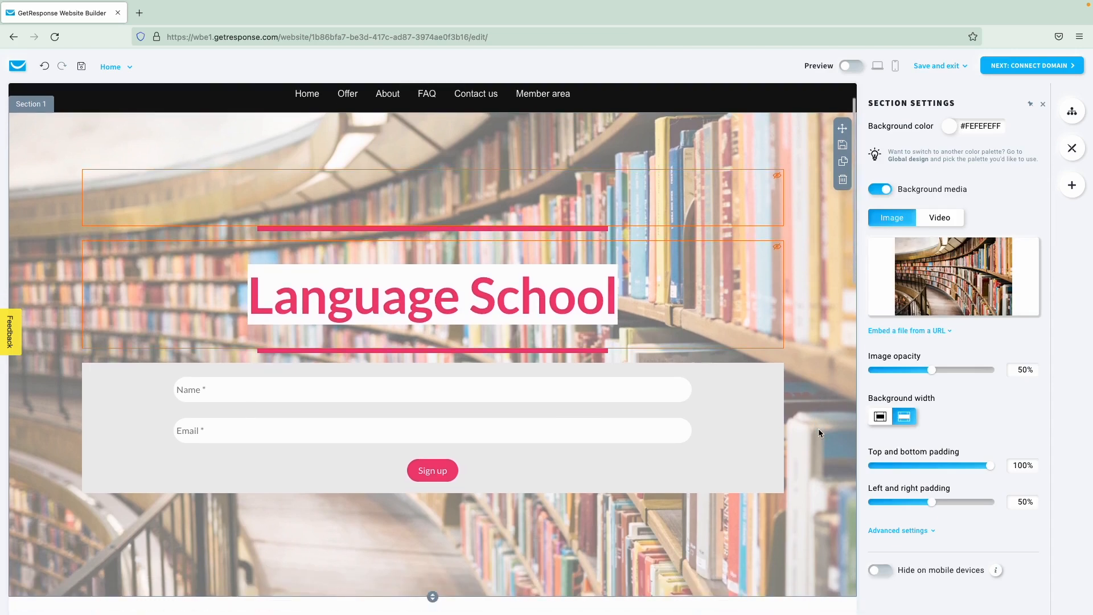
{"action": "scroll", "coordinate": [819, 429], "scroll_direction": "down", "scroll_amount": 1}
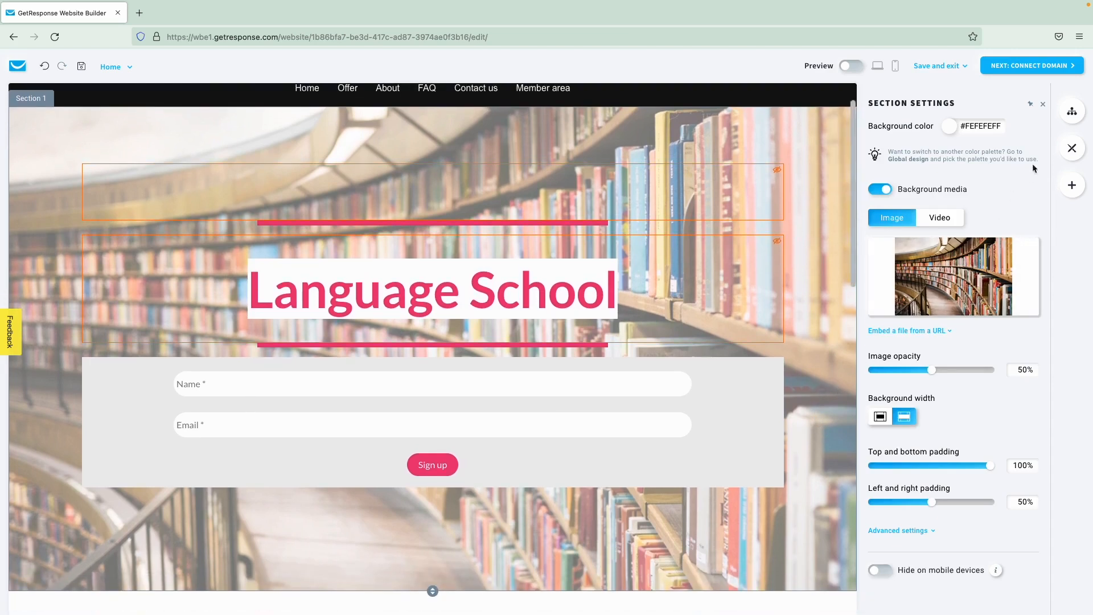
{"action": "left_click", "coordinate": [1045, 107]}
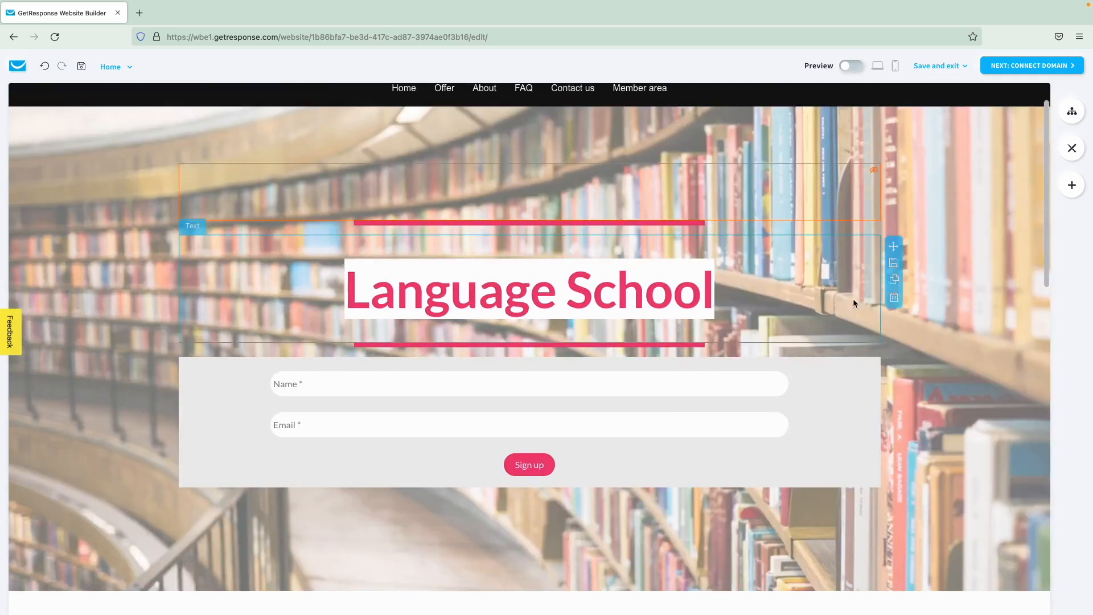
- Scroll down through the page sections and back up to the top header
{"action": "scroll", "coordinate": [853, 298], "scroll_direction": "down", "scroll_amount": 8}
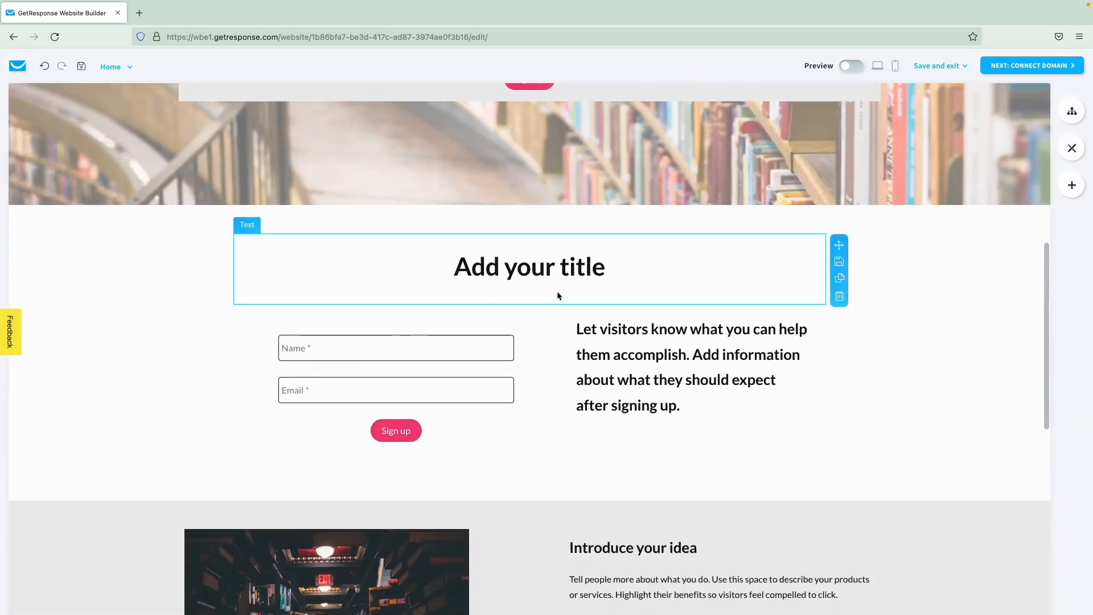
{"action": "scroll", "coordinate": [539, 349], "scroll_direction": "down", "scroll_amount": 5}
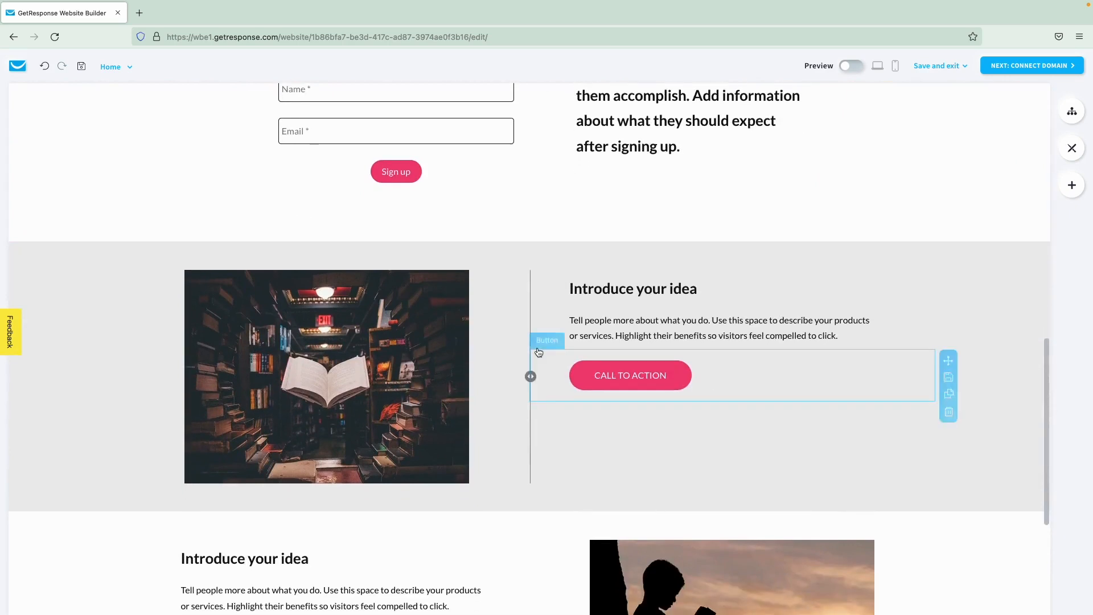
{"action": "scroll", "coordinate": [538, 352], "scroll_direction": "up", "scroll_amount": 4}
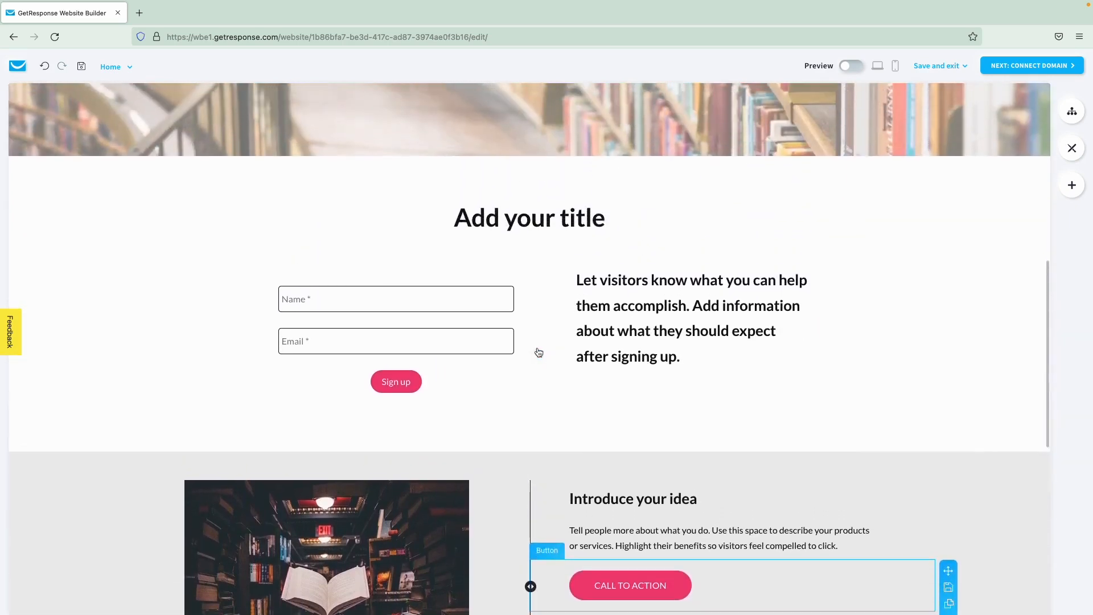
{"action": "scroll", "coordinate": [539, 352], "scroll_direction": "up", "scroll_amount": 8}
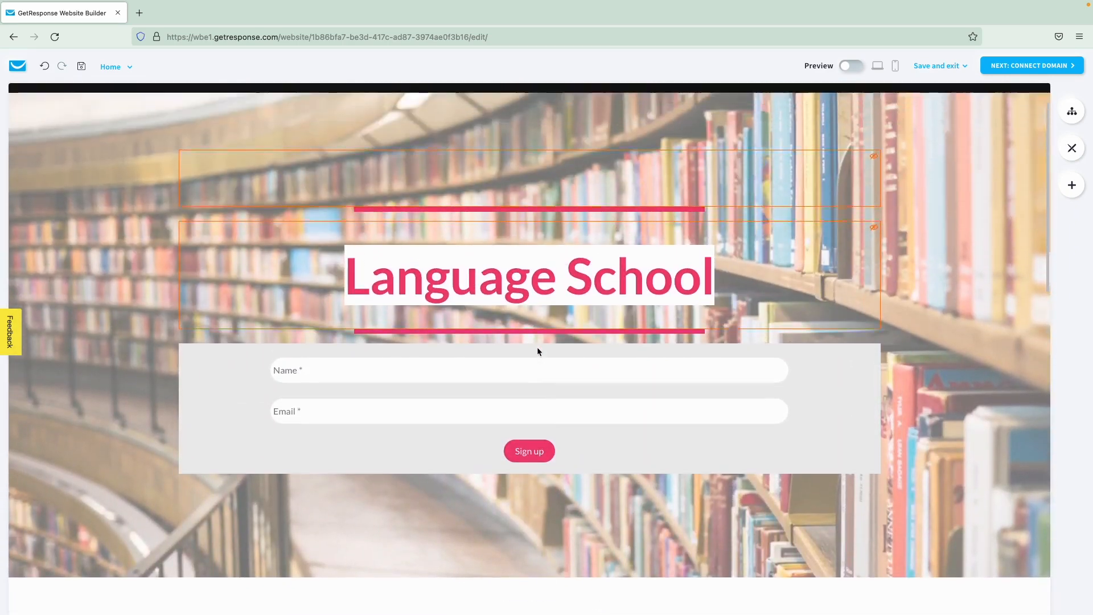
{"action": "scroll", "coordinate": [537, 348], "scroll_direction": "up", "scroll_amount": 1}
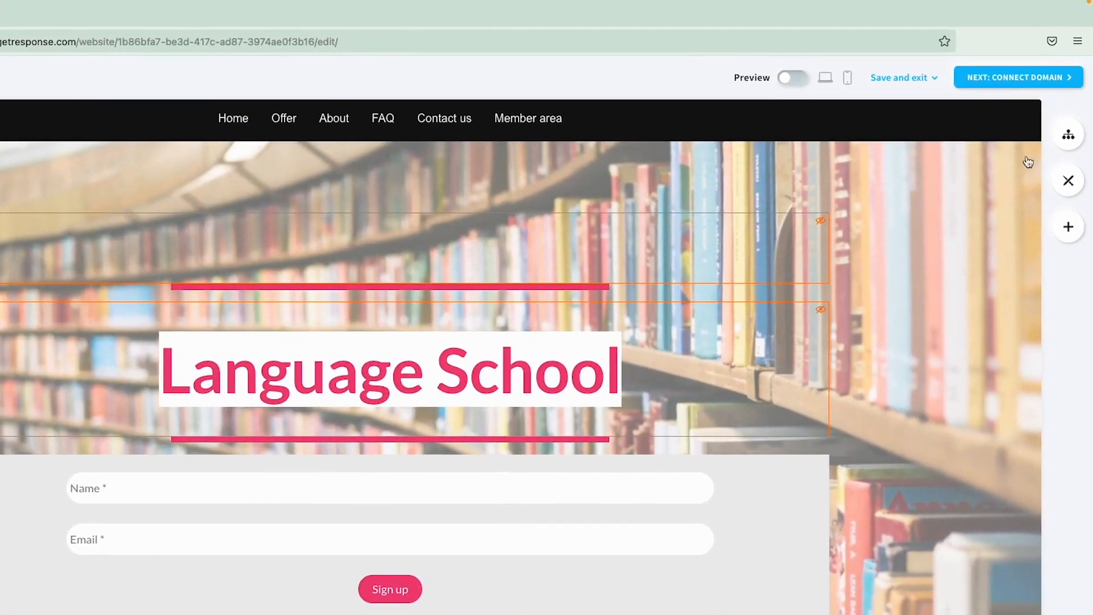
- Name the website 'Language school' with the free address language-school on grweb.site
{"action": "left_click", "coordinate": [1014, 78]}
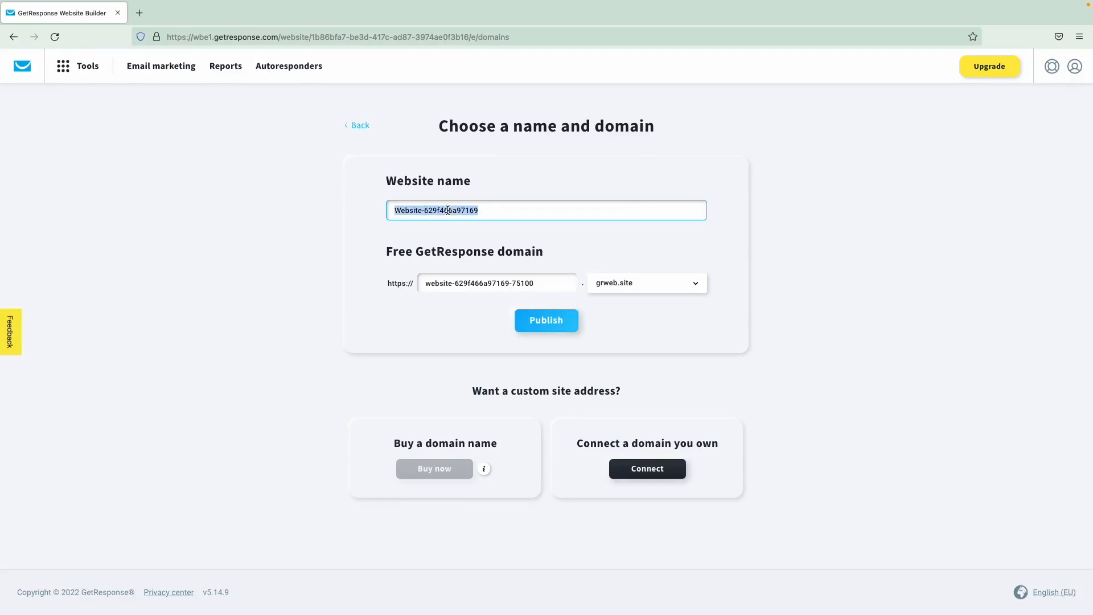
{"action": "type", "text": "Language school"}
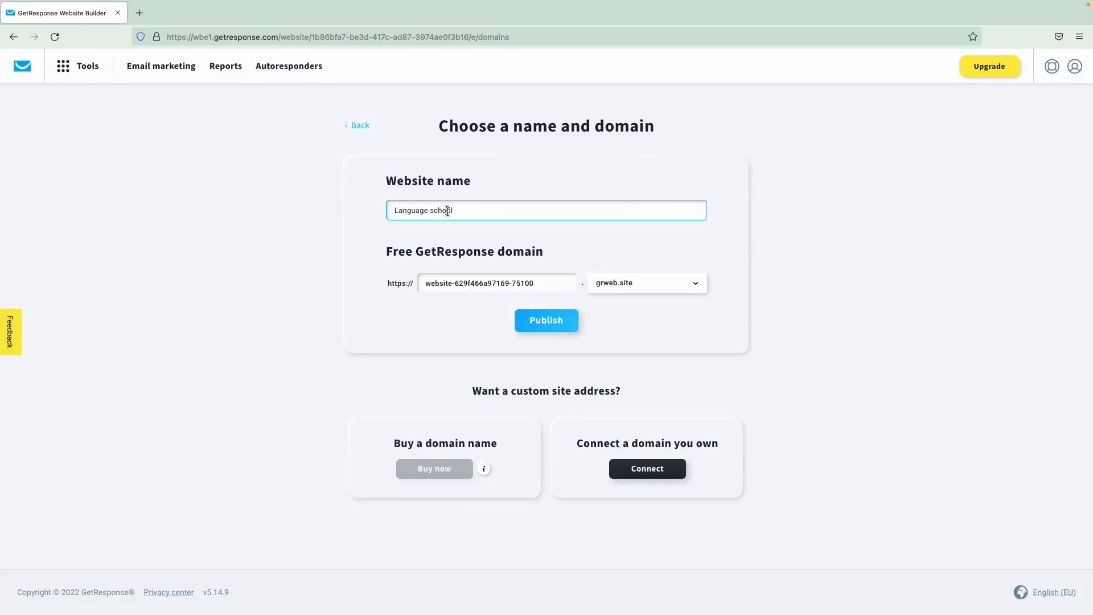
{"action": "triple_click", "coordinate": [456, 283]}
{"action": "type", "text": "languag"}
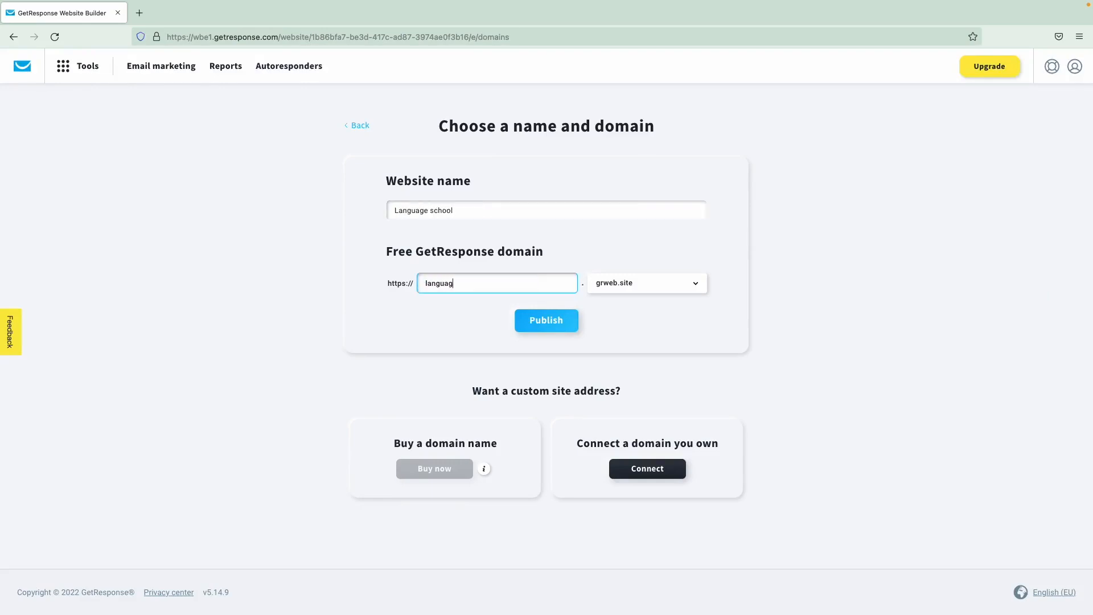
{"action": "type", "text": "e-school"}
{"action": "left_click", "coordinate": [644, 277]}
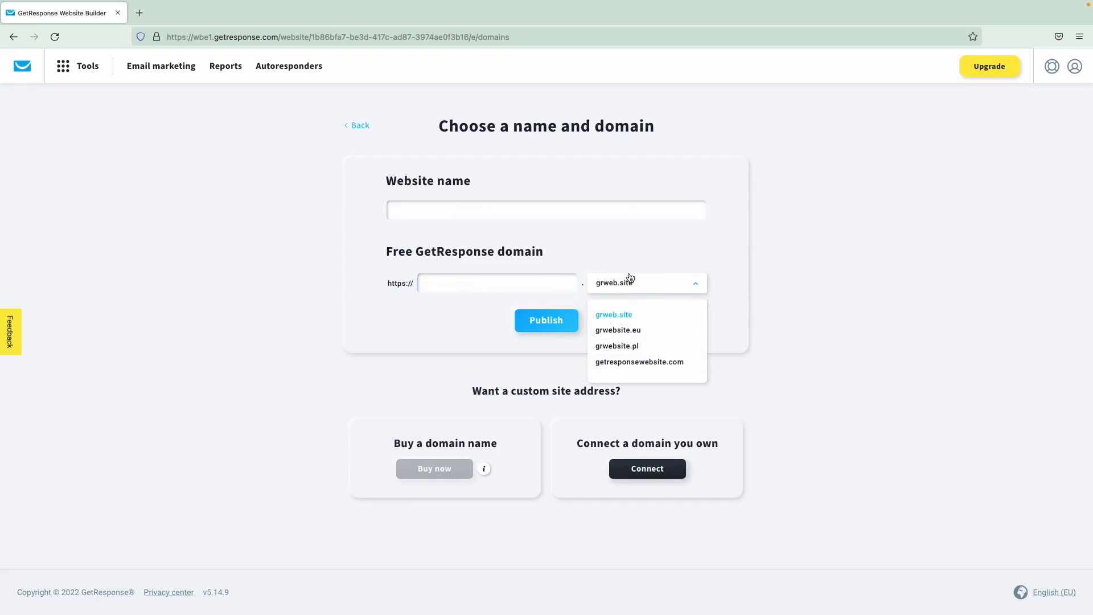
{"action": "left_click", "coordinate": [630, 277]}
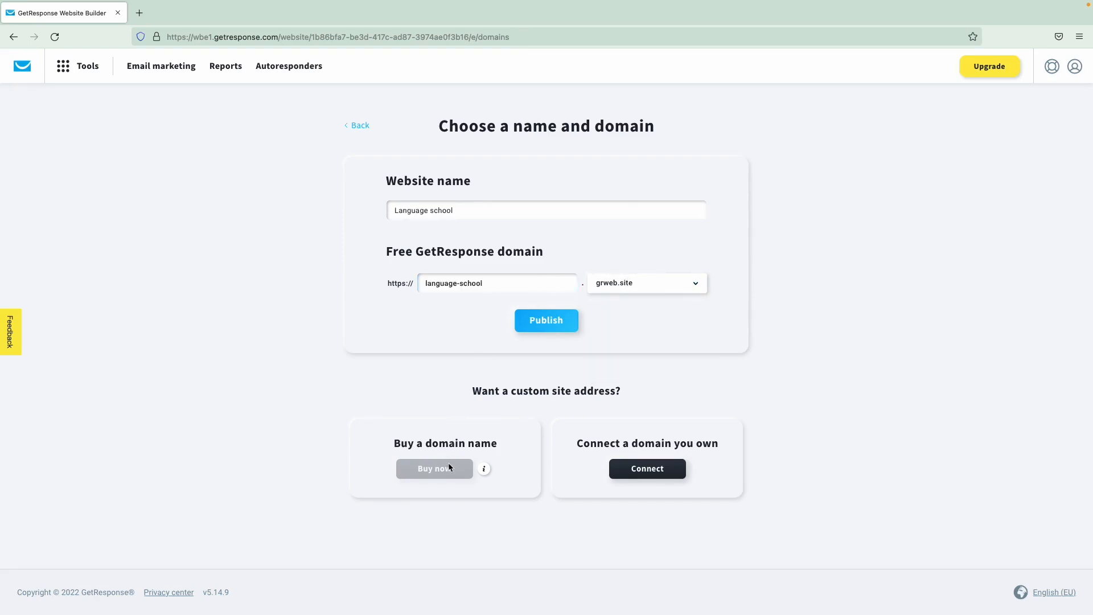
{"action": "mouse_move", "coordinate": [487, 475]}
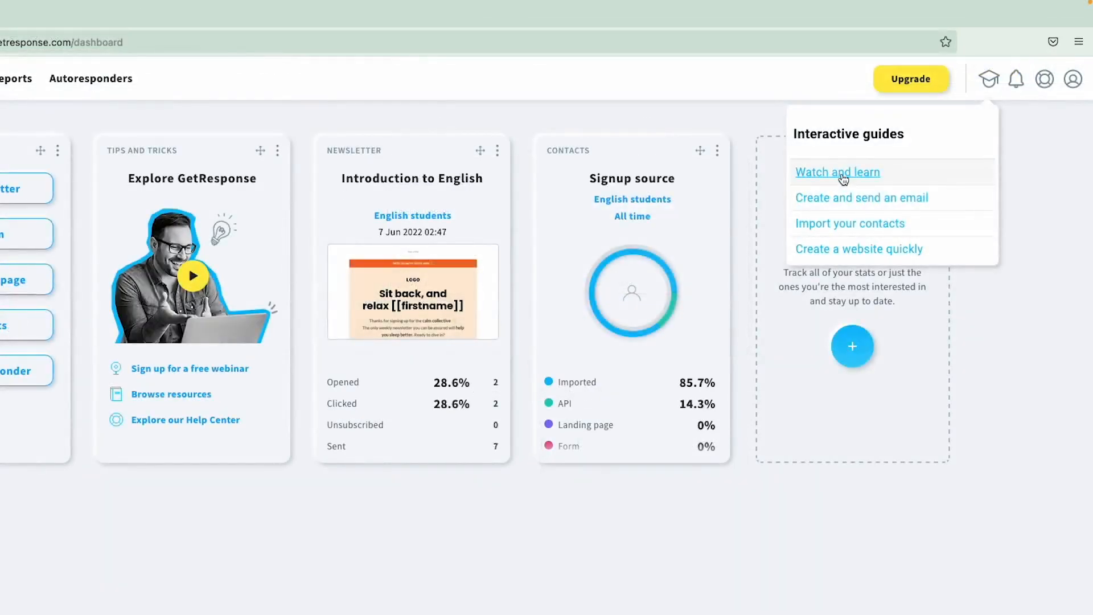
- Browse the Email marketing tutorial videos, then publish the site at language-school.grweb.site
{"action": "left_click", "coordinate": [842, 173]}
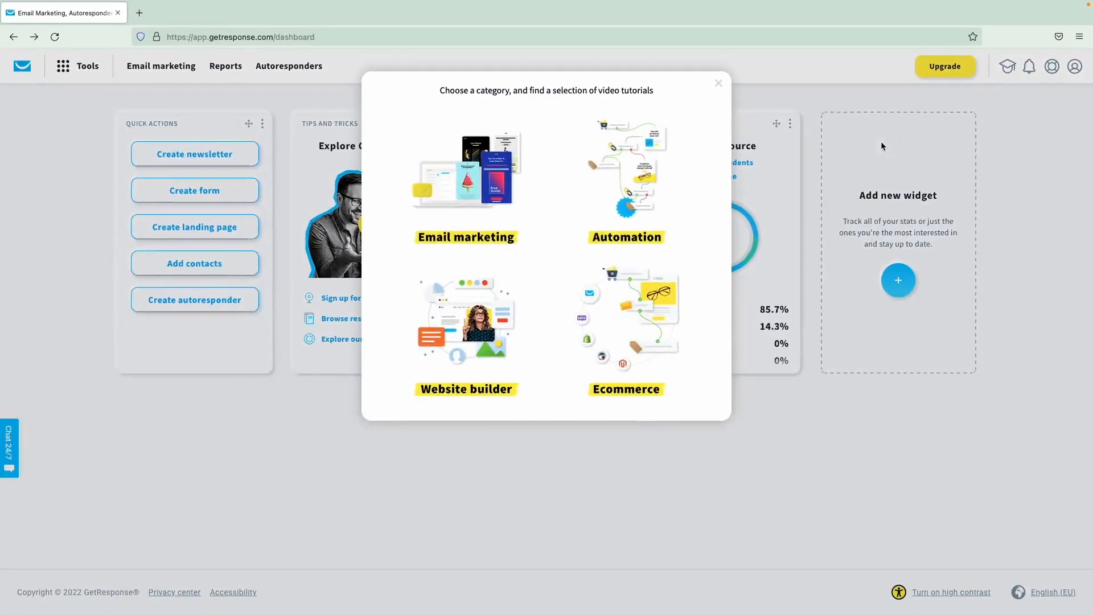
{"action": "left_click", "coordinate": [496, 184]}
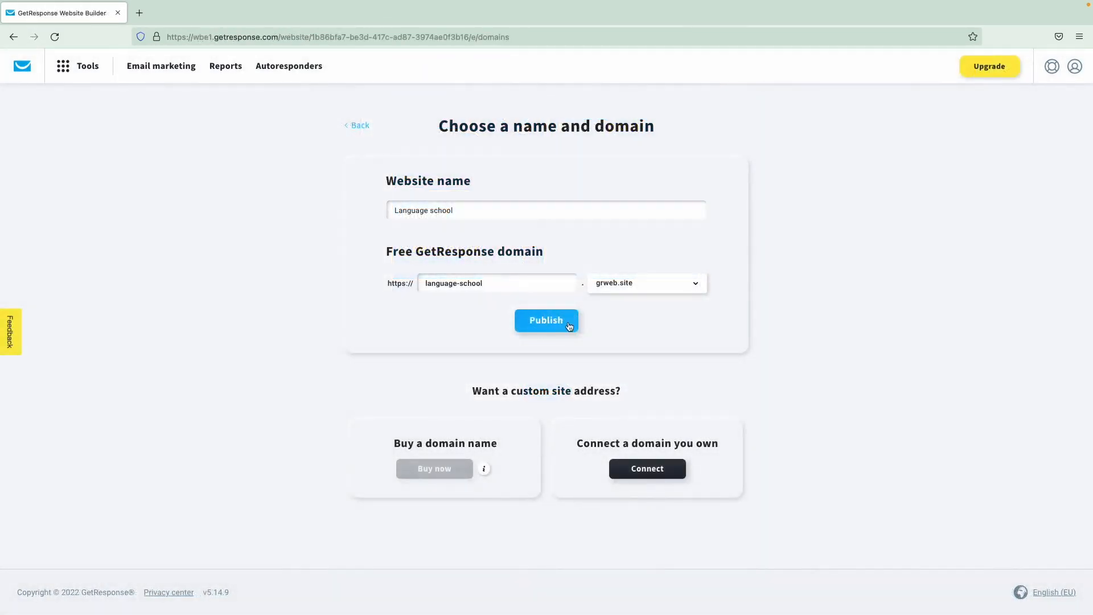
{"action": "left_click", "coordinate": [569, 322]}
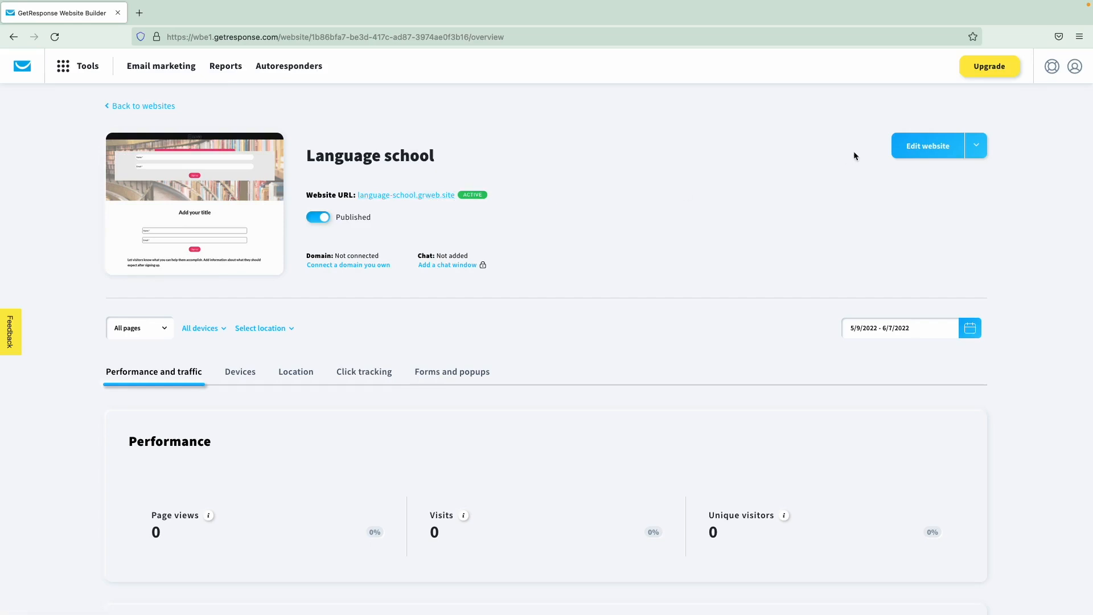
- Open the Language school site's settings from the Edit website options
{"action": "scroll", "coordinate": [864, 186], "scroll_direction": "down", "scroll_amount": 1}
{"action": "scroll", "coordinate": [864, 182], "scroll_direction": "down", "scroll_amount": 1}
{"action": "scroll", "coordinate": [864, 182], "scroll_direction": "up", "scroll_amount": 1}
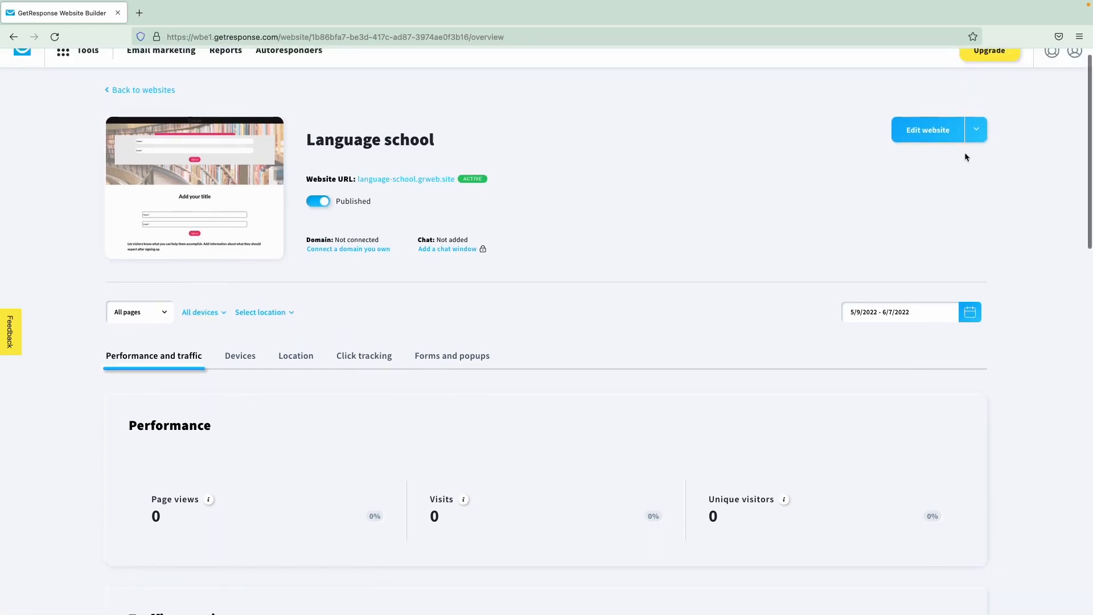
{"action": "left_click", "coordinate": [977, 131]}
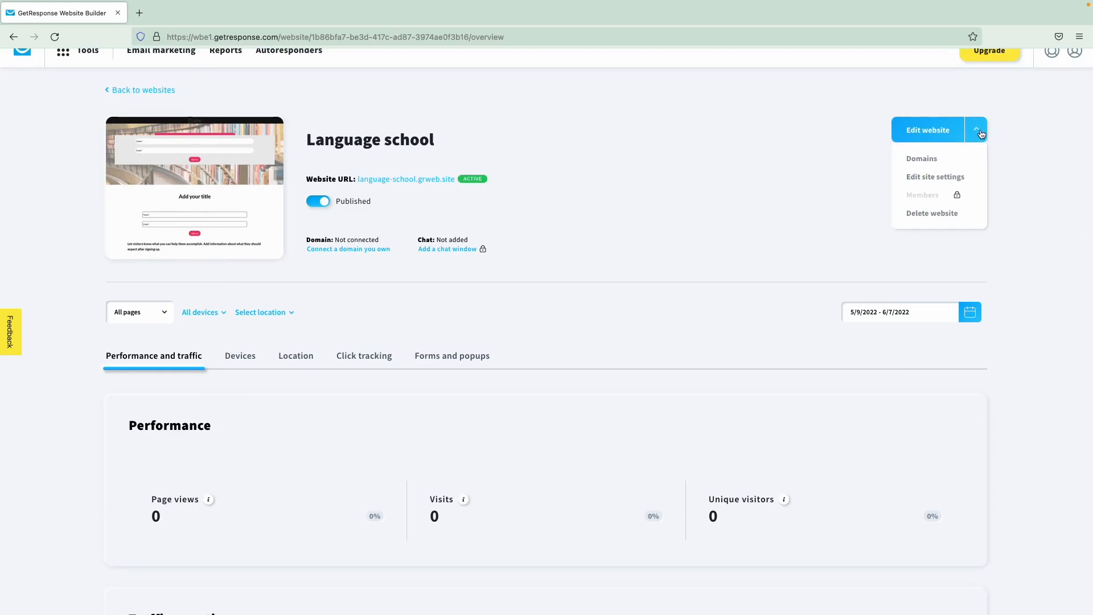
{"action": "left_click", "coordinate": [932, 184]}
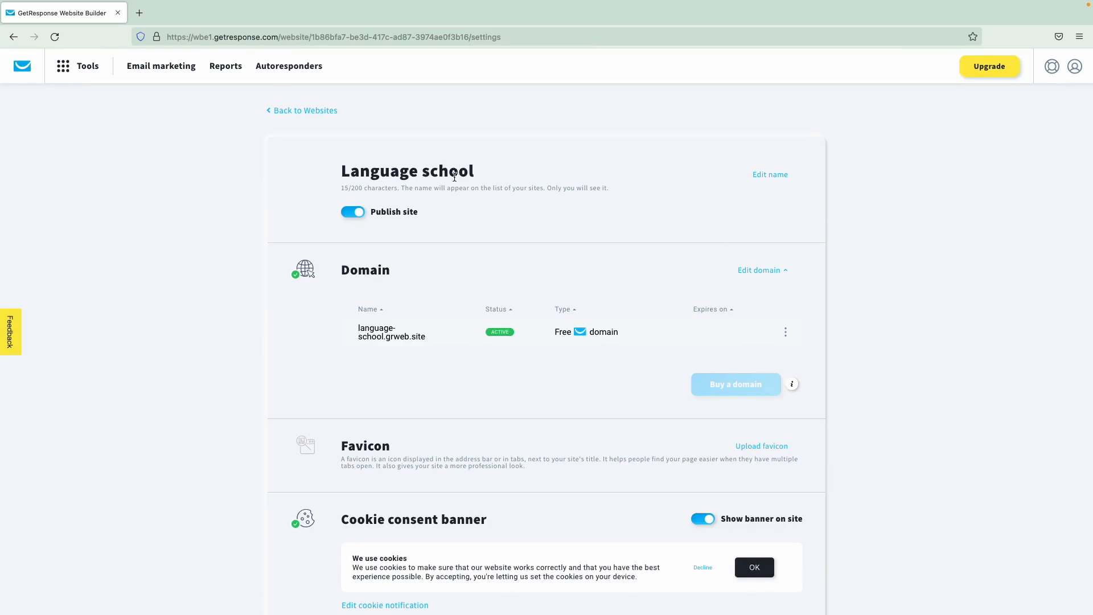
- Switch on analytics and remarketing with Google Analytics, then return to the Websites list
{"action": "scroll", "coordinate": [500, 240], "scroll_direction": "down", "scroll_amount": 7}
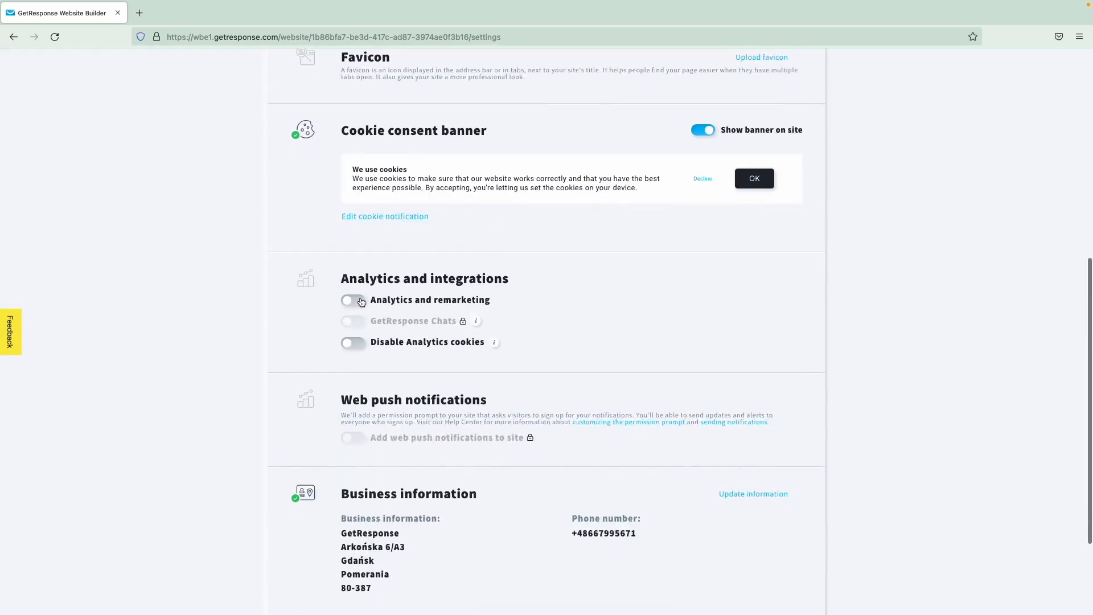
{"action": "left_click", "coordinate": [354, 300]}
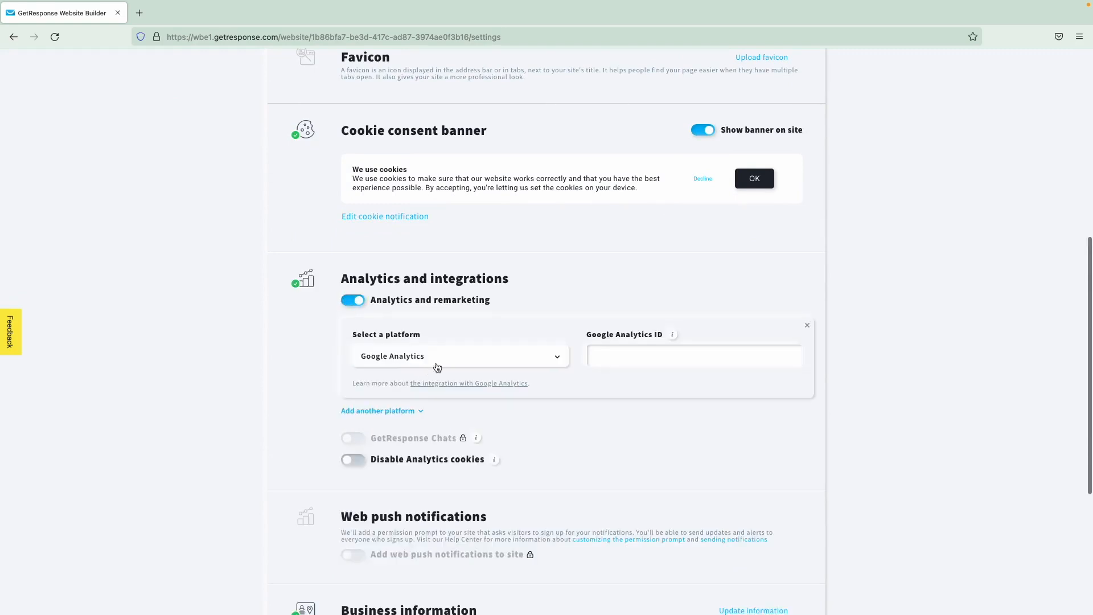
{"action": "scroll", "coordinate": [437, 367], "scroll_direction": "down", "scroll_amount": 2}
{"action": "mouse_move", "coordinate": [350, 342]}
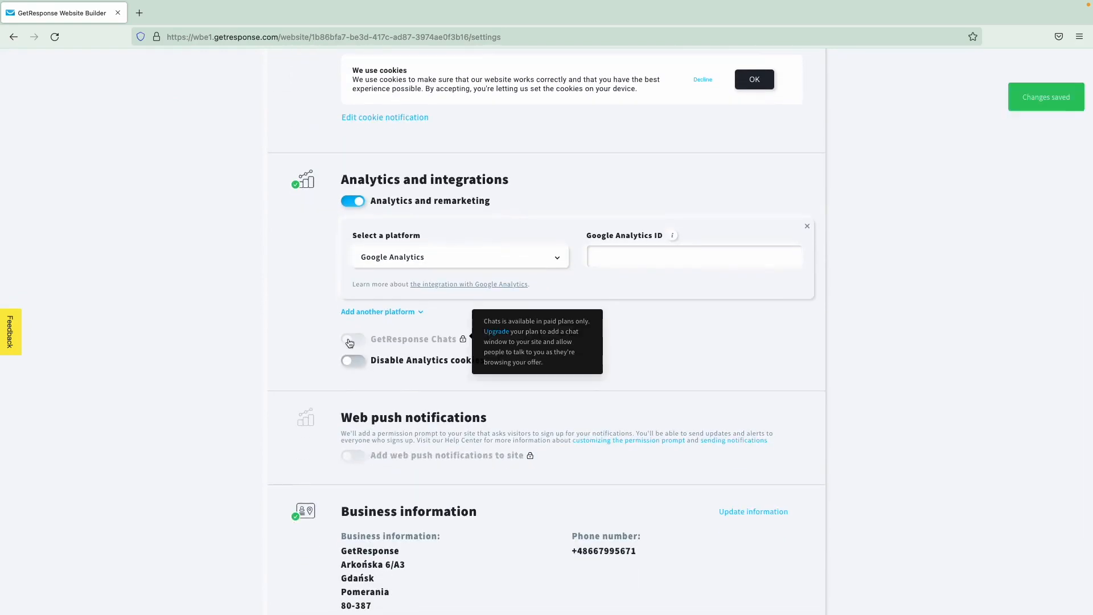
{"action": "scroll", "coordinate": [304, 365], "scroll_direction": "down", "scroll_amount": 3}
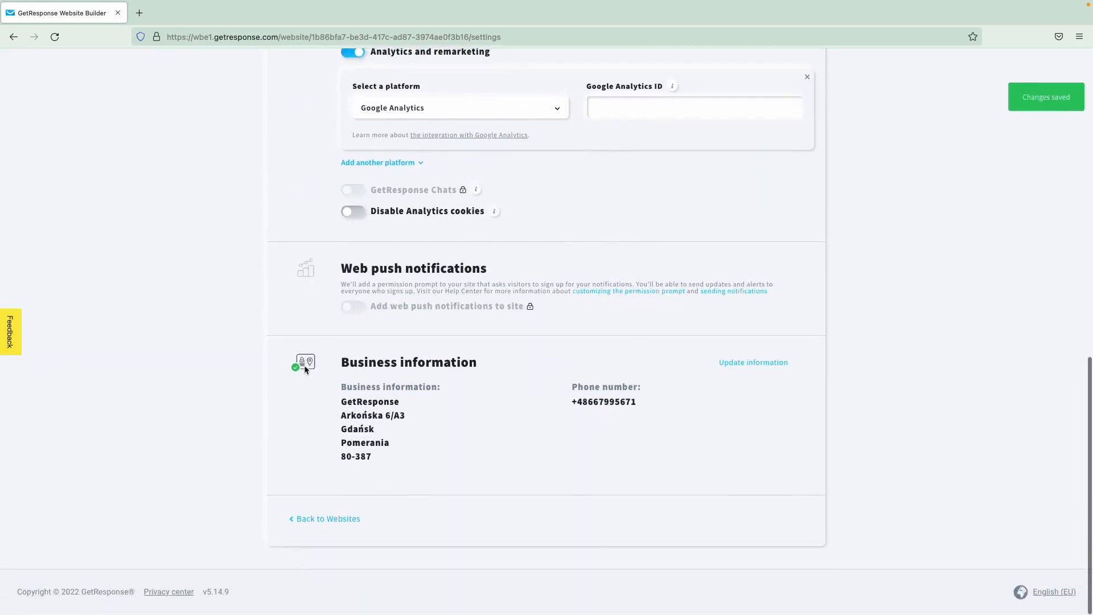
{"action": "left_click", "coordinate": [310, 519]}
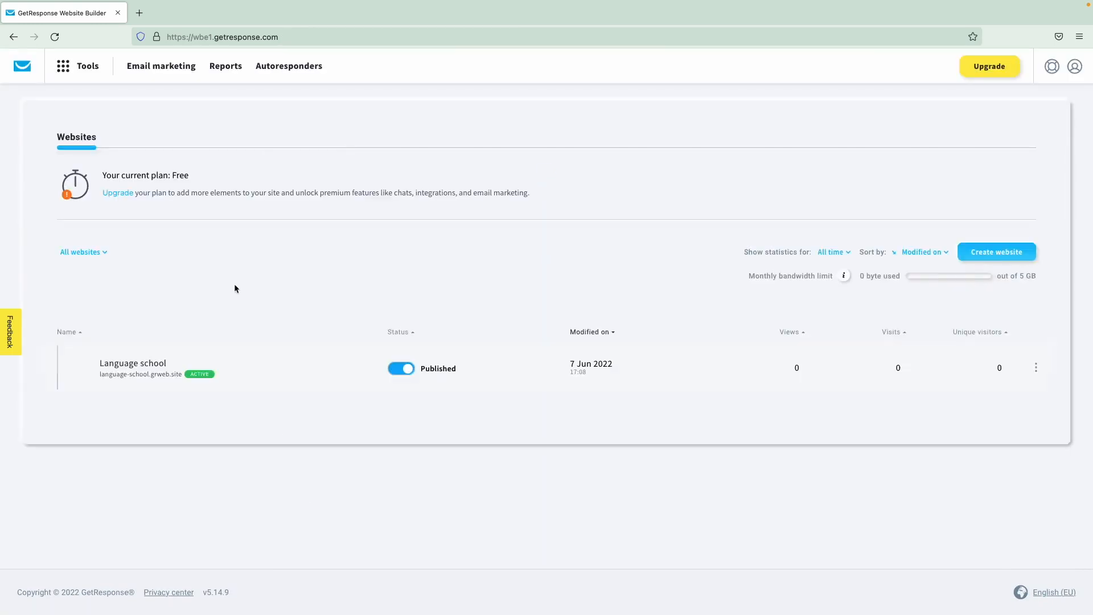
- Go to the dashboard and open Forms and popups from the Tools menu
{"action": "left_click", "coordinate": [28, 73]}
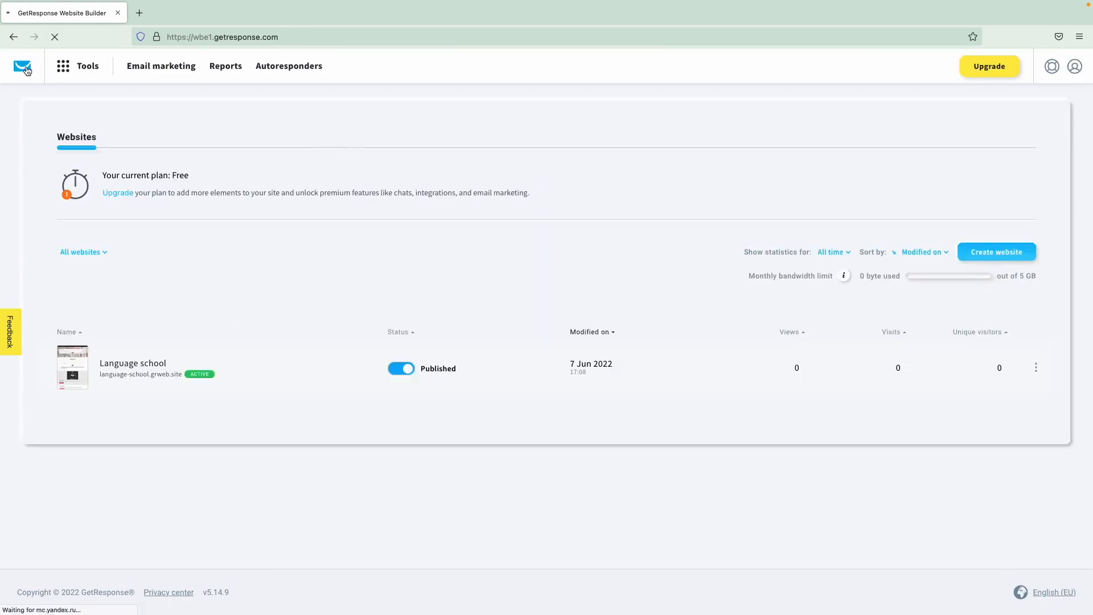
{"action": "left_click", "coordinate": [82, 73]}
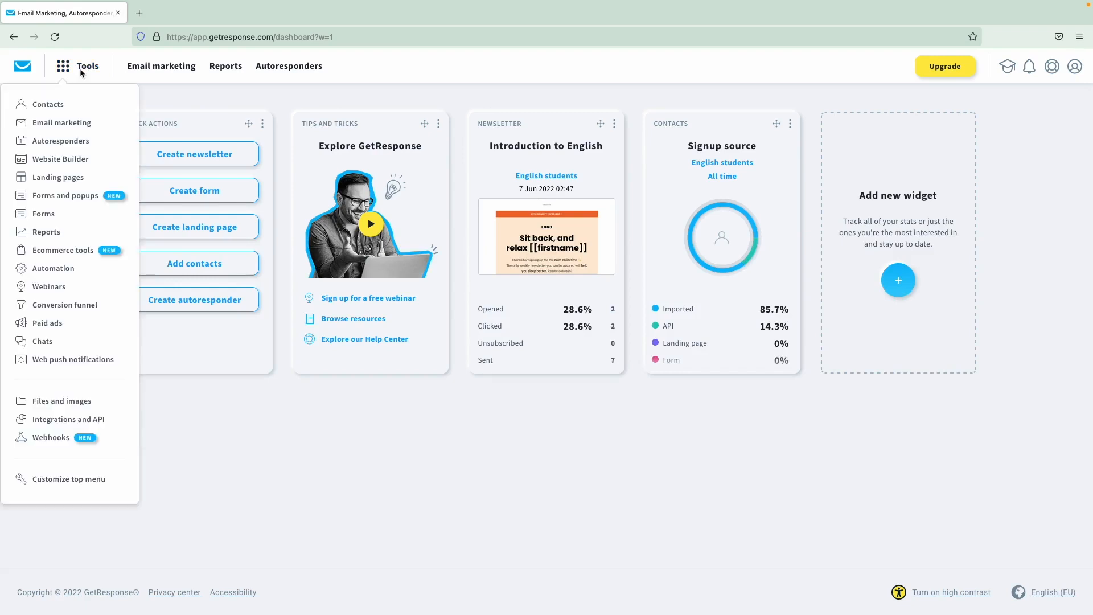
{"action": "left_click", "coordinate": [80, 197]}
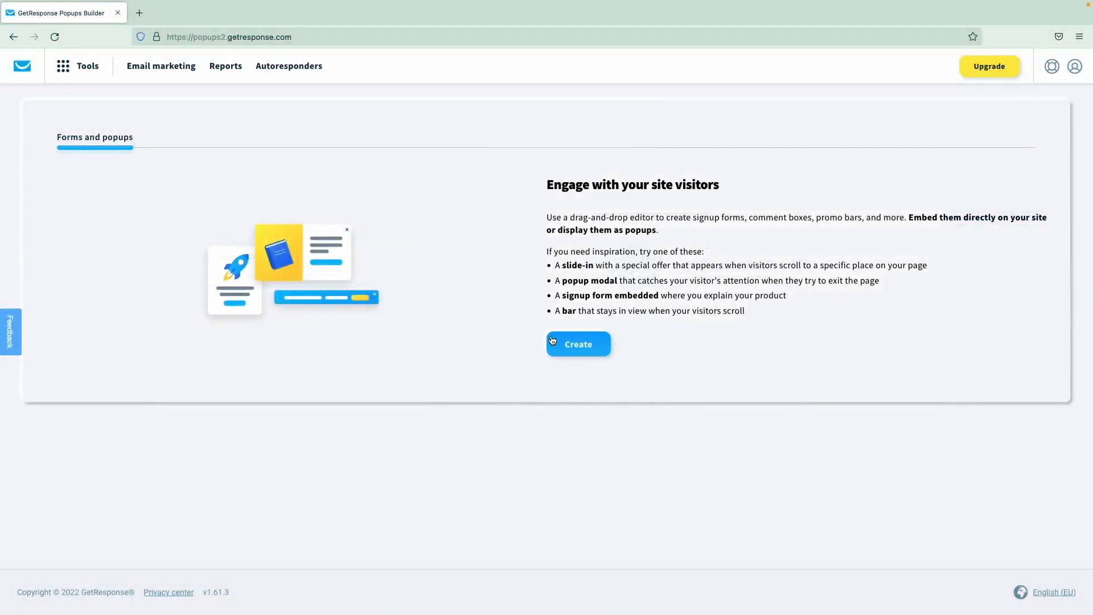
- Start a new popup and show the predesigned popup templates
{"action": "left_click", "coordinate": [576, 345]}
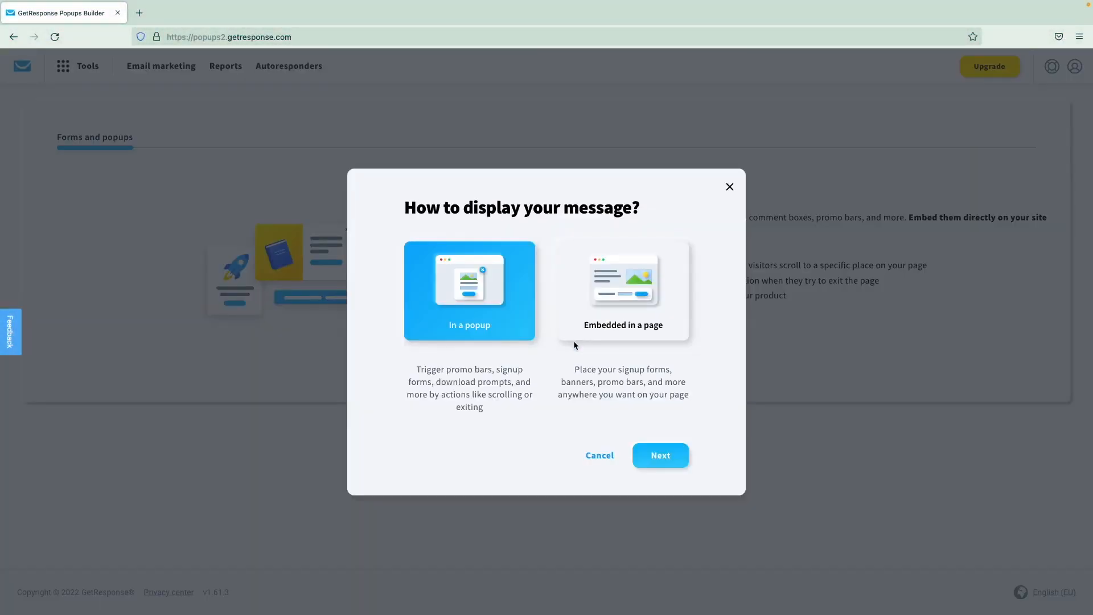
{"action": "left_click", "coordinate": [656, 456]}
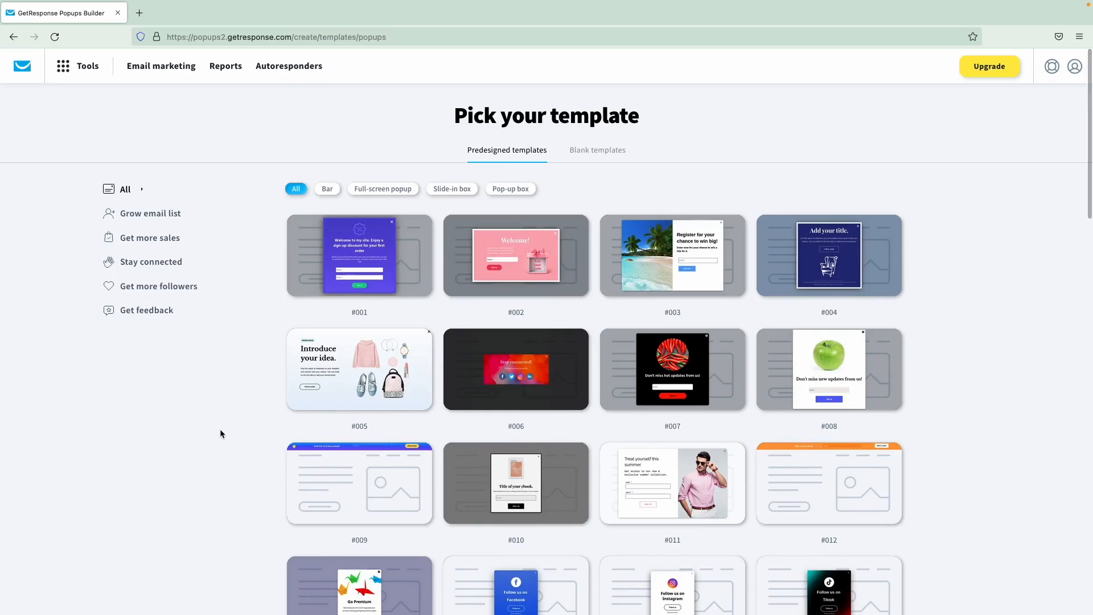
{"action": "left_click", "coordinate": [597, 157]}
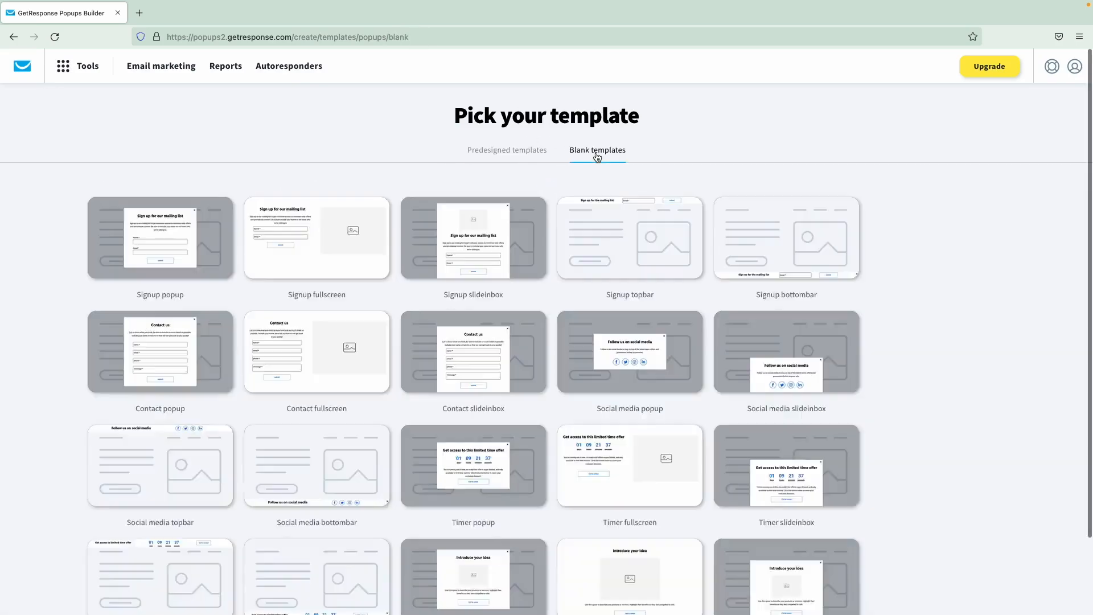
{"action": "left_click", "coordinate": [511, 156]}
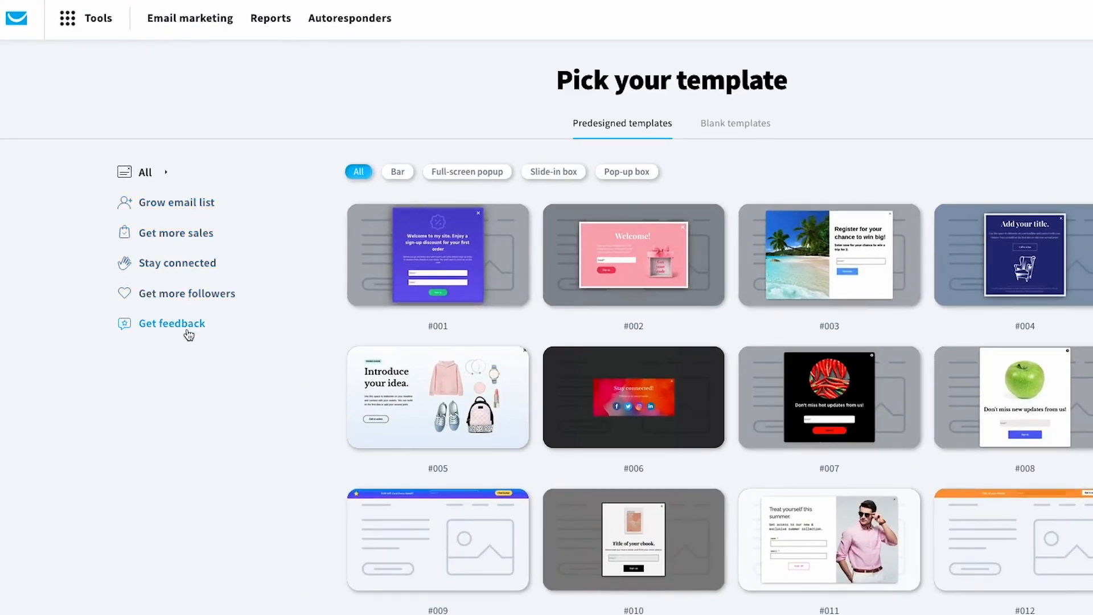
- Preview template #53, 'Don't miss new updates from us!', at full size
{"action": "scroll", "coordinate": [378, 432], "scroll_direction": "down", "scroll_amount": 5}
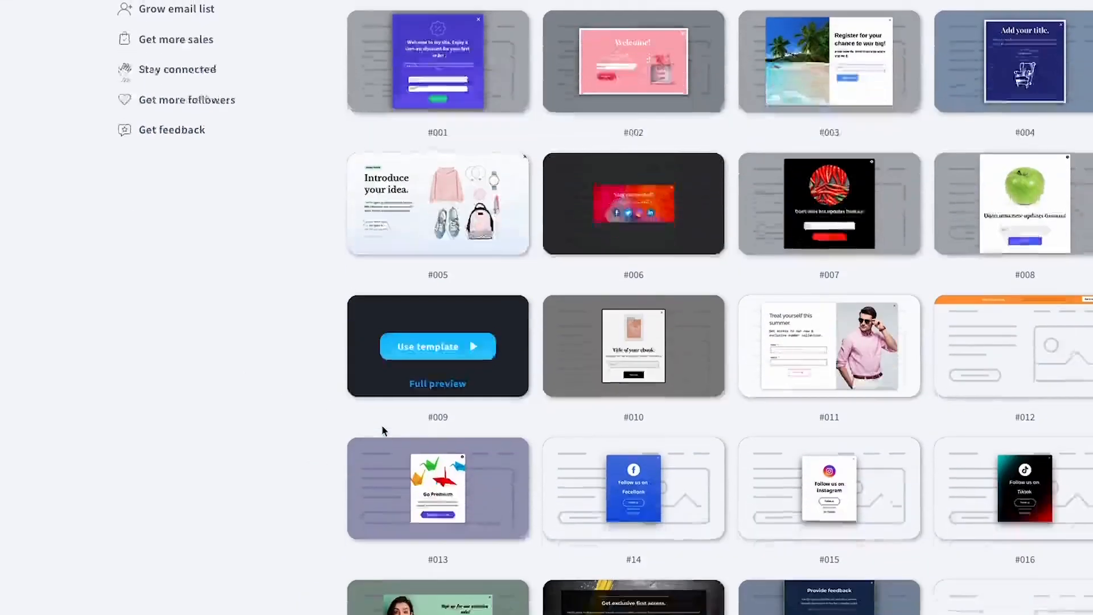
{"action": "scroll", "coordinate": [381, 430], "scroll_direction": "down", "scroll_amount": 15}
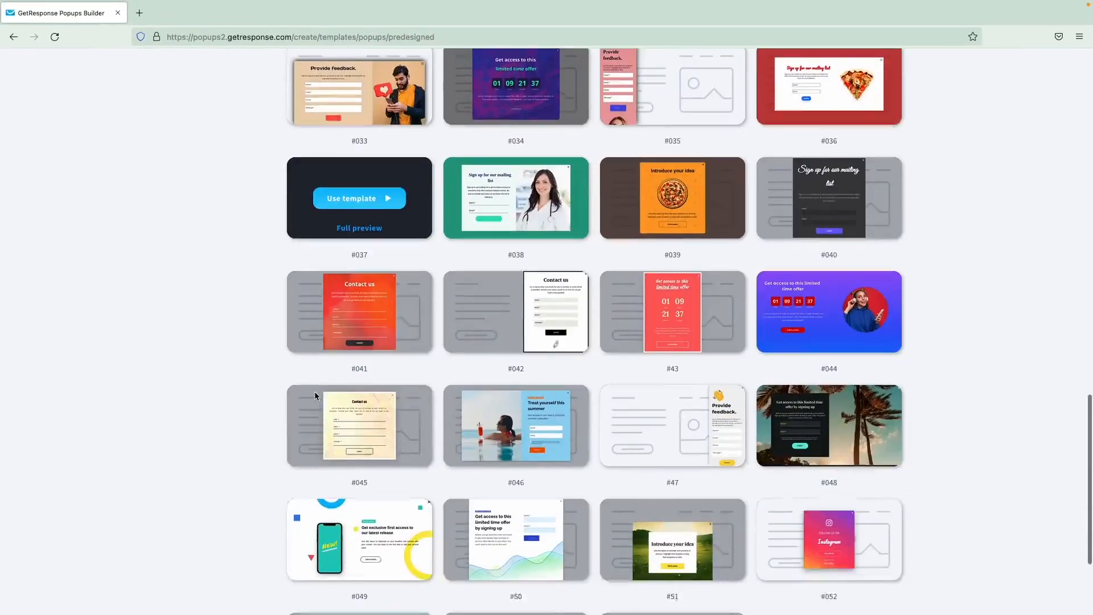
{"action": "scroll", "coordinate": [314, 391], "scroll_direction": "down", "scroll_amount": 3}
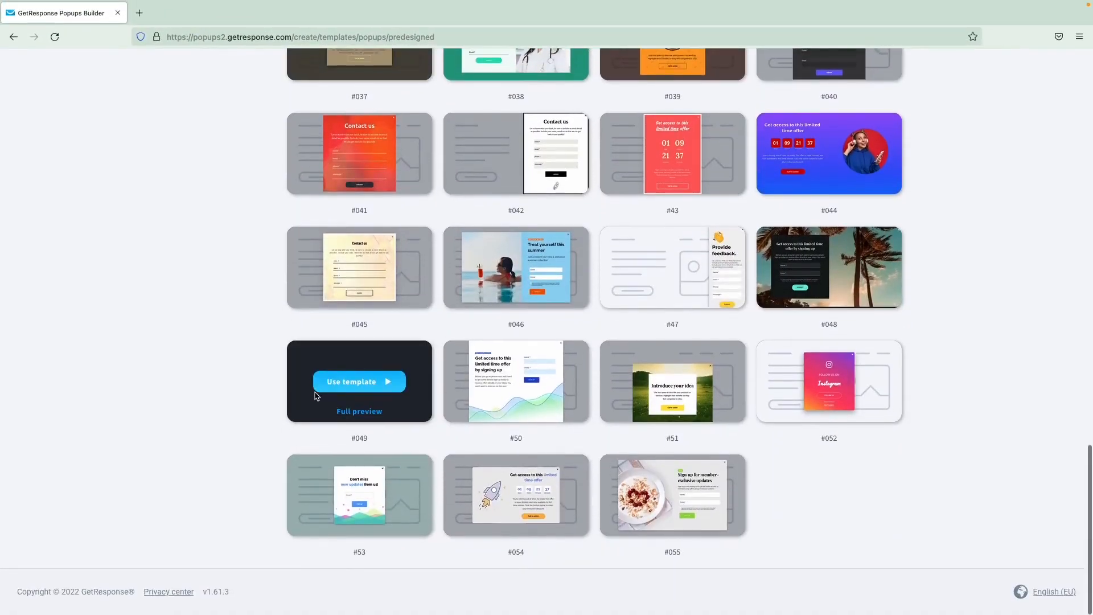
{"action": "mouse_move", "coordinate": [351, 508]}
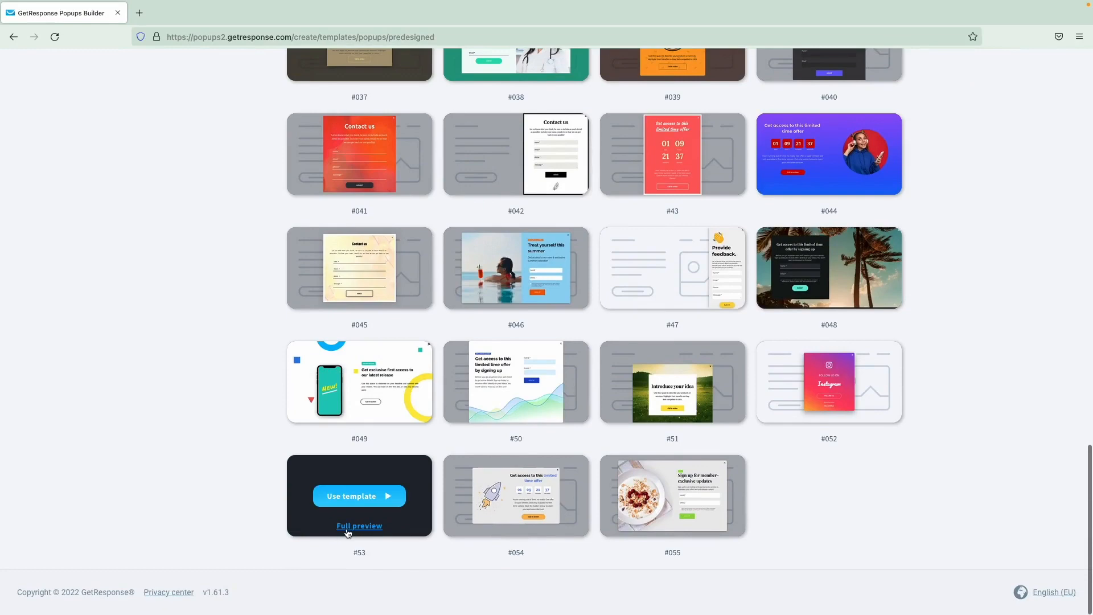
{"action": "left_click", "coordinate": [375, 527]}
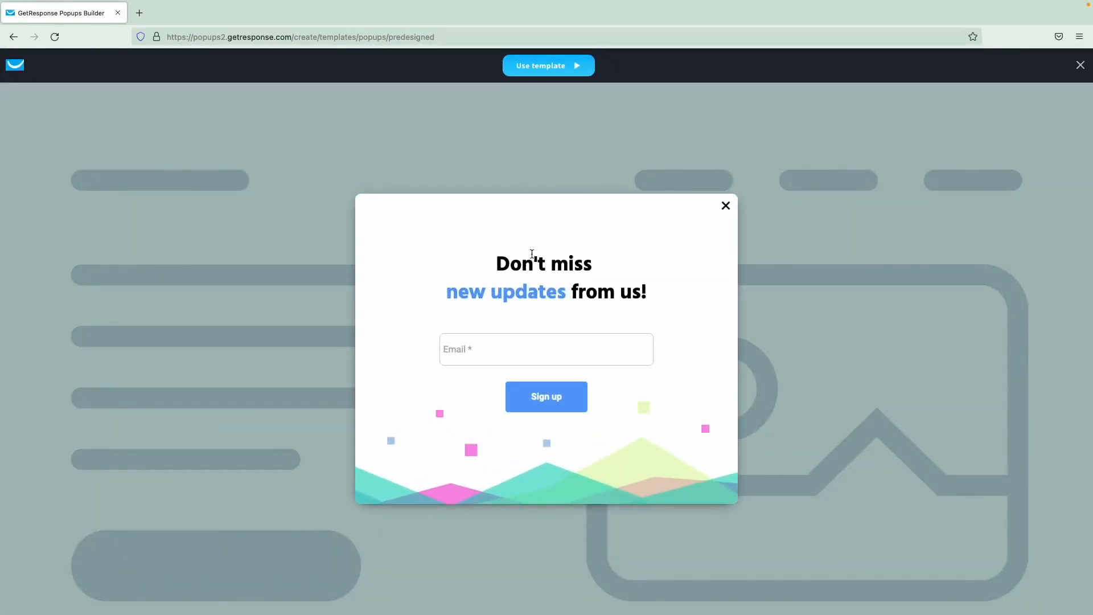
- Use template #53, check its thank-you message, and set mobile headings to 32px and 27px
{"action": "left_click", "coordinate": [545, 68]}
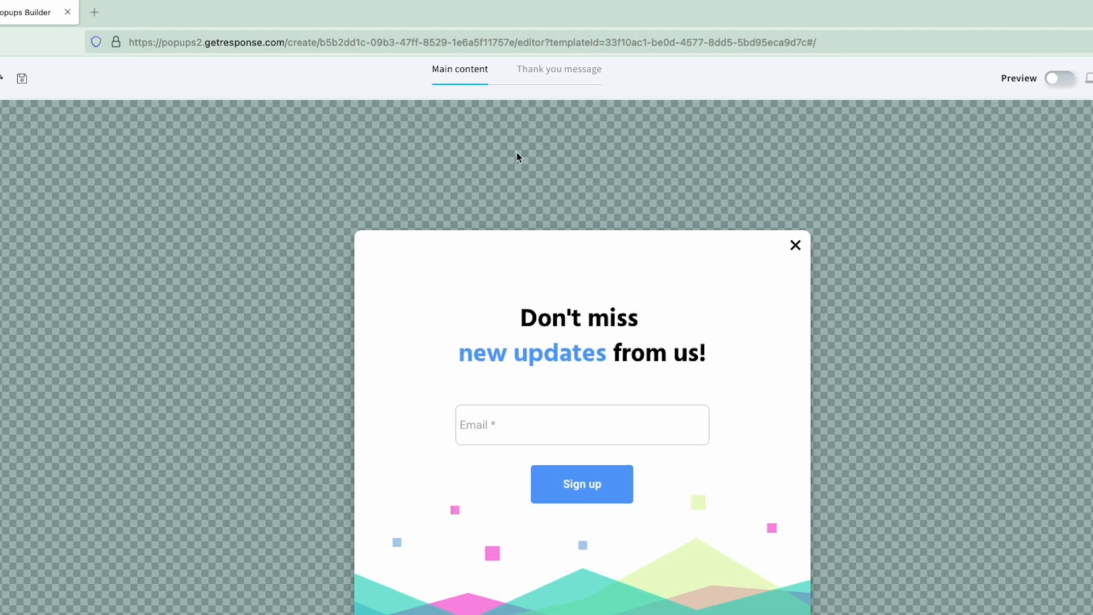
{"action": "left_click", "coordinate": [556, 74]}
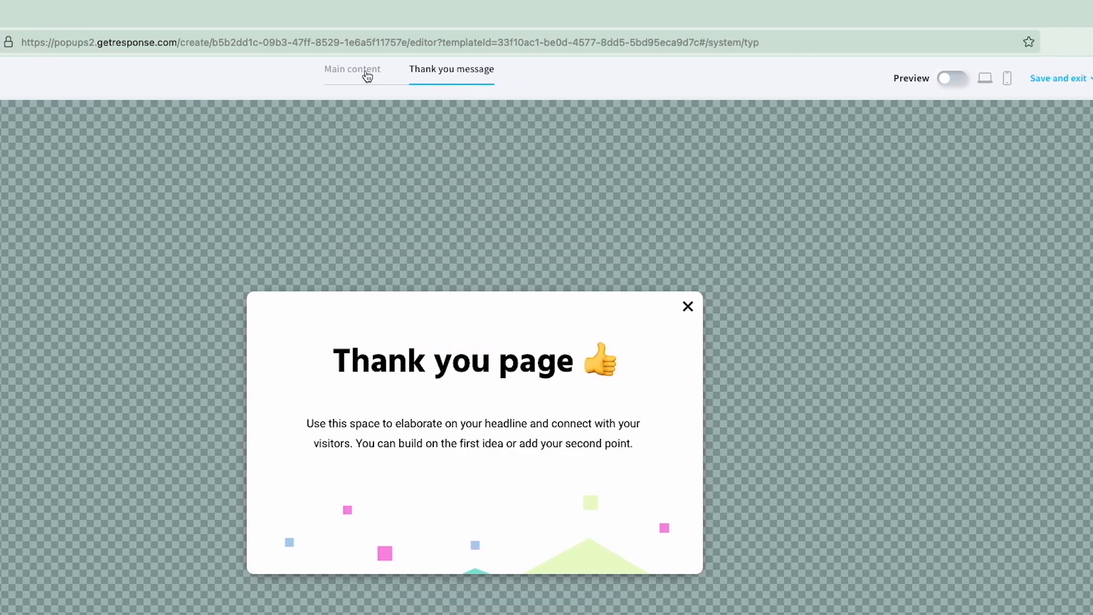
{"action": "left_click", "coordinate": [462, 70]}
{"action": "left_click", "coordinate": [871, 78]}
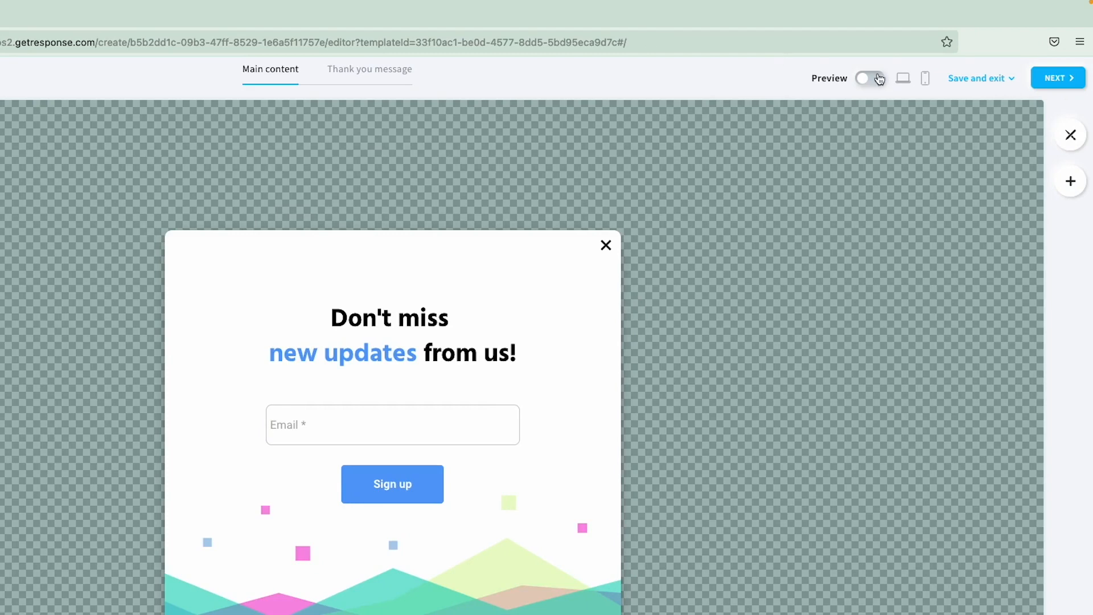
{"action": "left_click", "coordinate": [926, 84]}
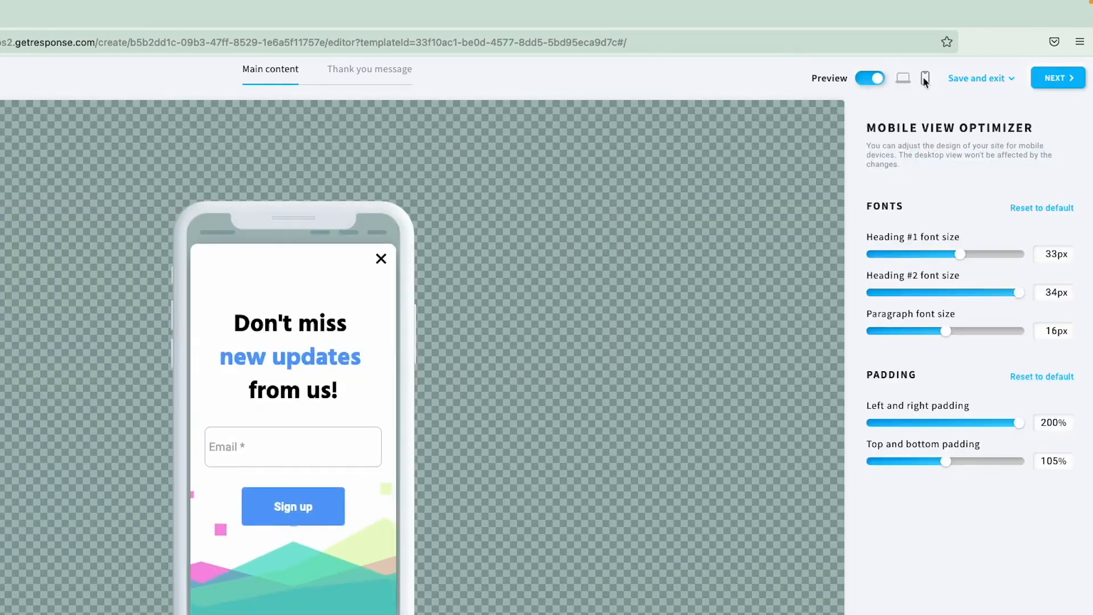
{"action": "left_click_drag", "start_coordinate": [923, 257], "coordinate": [970, 288]}
{"action": "left_click", "coordinate": [948, 292]}
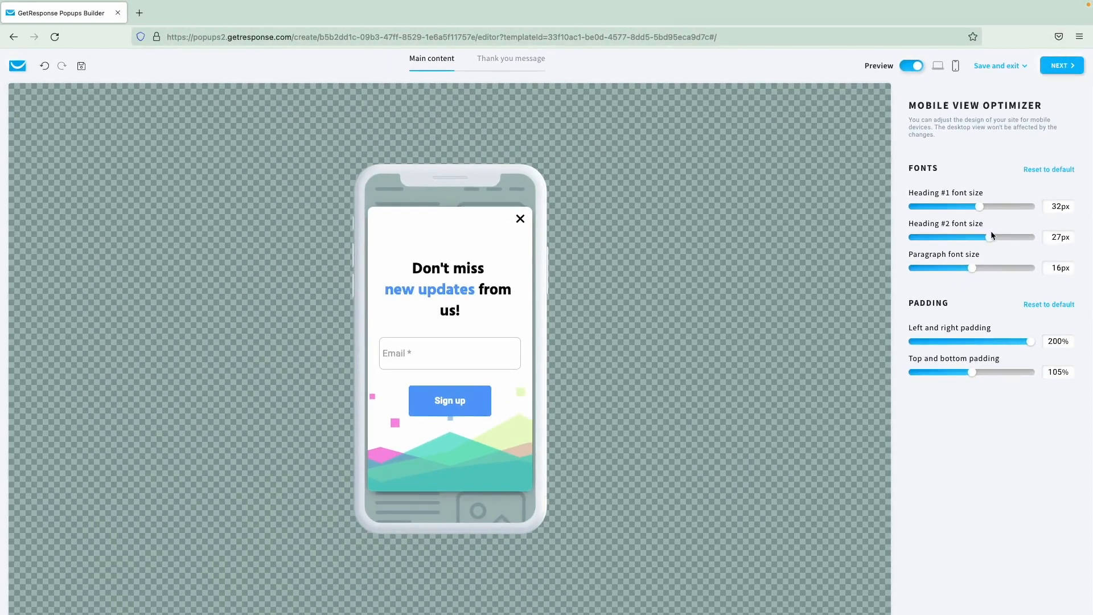
{"action": "left_click", "coordinate": [915, 67]}
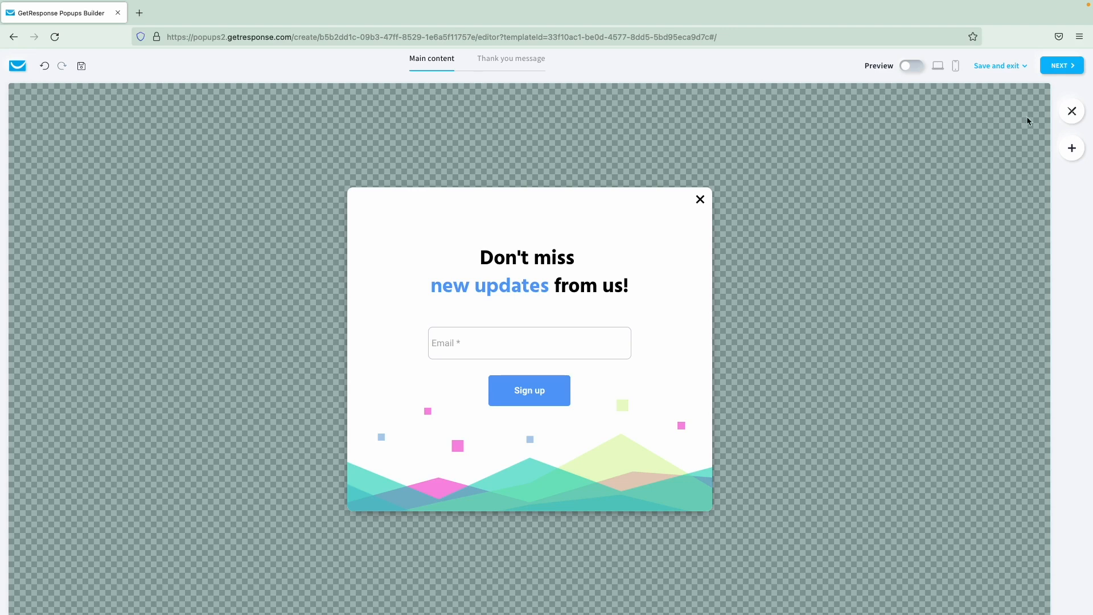
- Make the popup a slide-in box positioned at the centre at 35% size
{"action": "left_click", "coordinate": [1071, 114]}
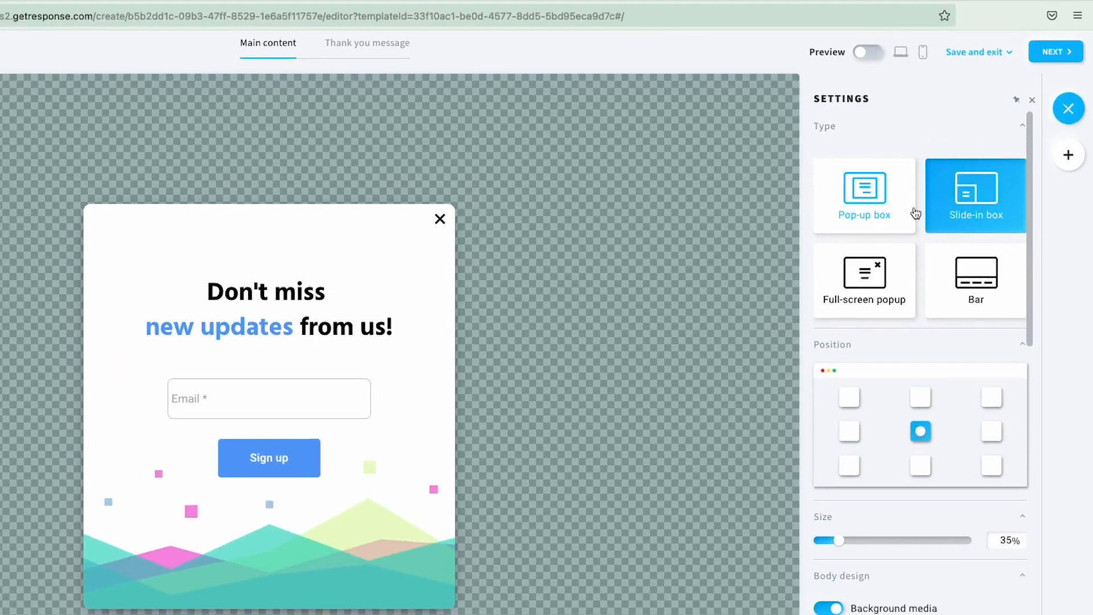
{"action": "left_click", "coordinate": [862, 227]}
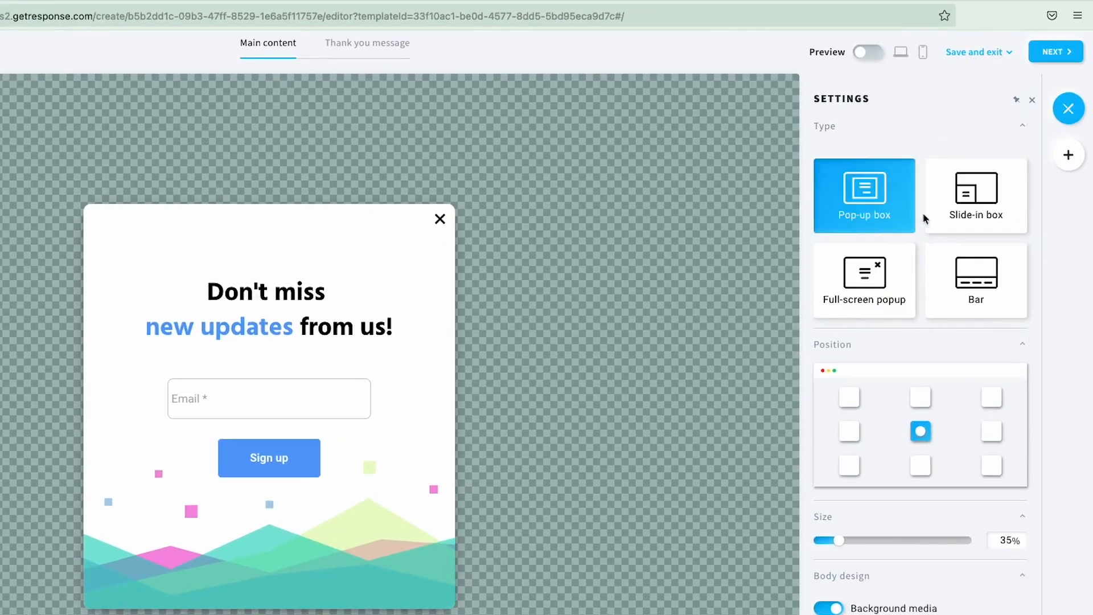
{"action": "left_click", "coordinate": [959, 212]}
{"action": "left_click", "coordinate": [883, 278]}
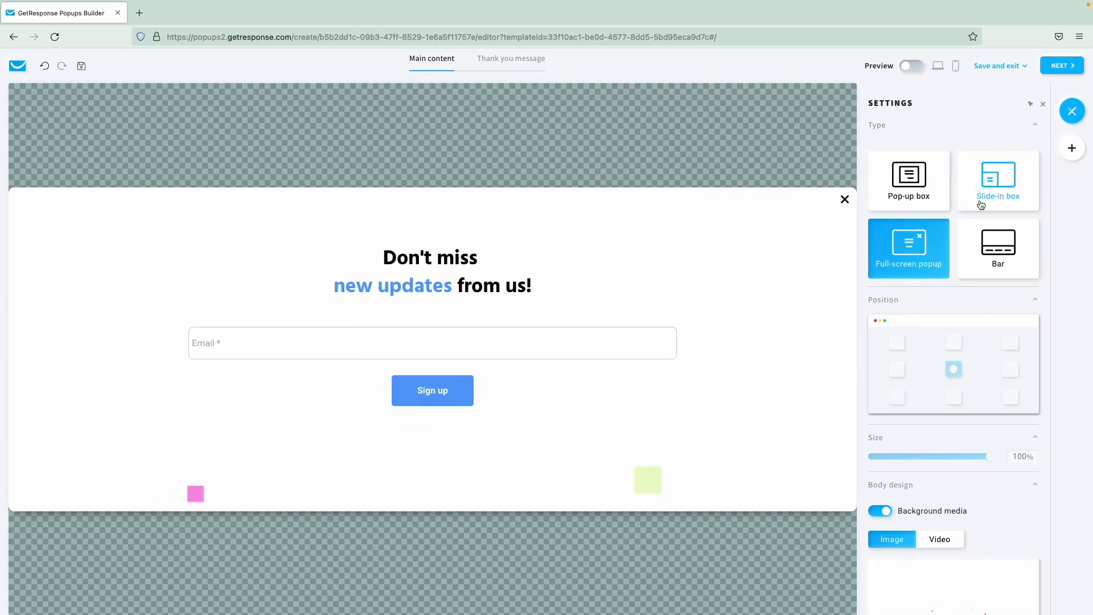
{"action": "left_click", "coordinate": [975, 197]}
{"action": "left_click", "coordinate": [944, 359]}
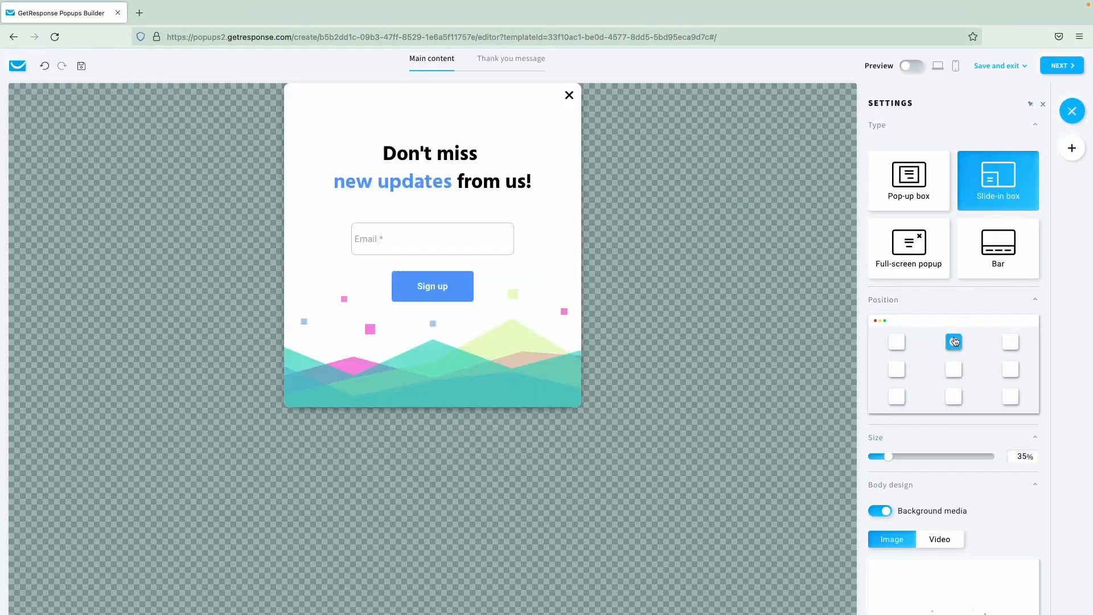
{"action": "left_click", "coordinate": [897, 342]}
{"action": "left_click", "coordinate": [953, 369]}
{"action": "left_click", "coordinate": [1072, 148]}
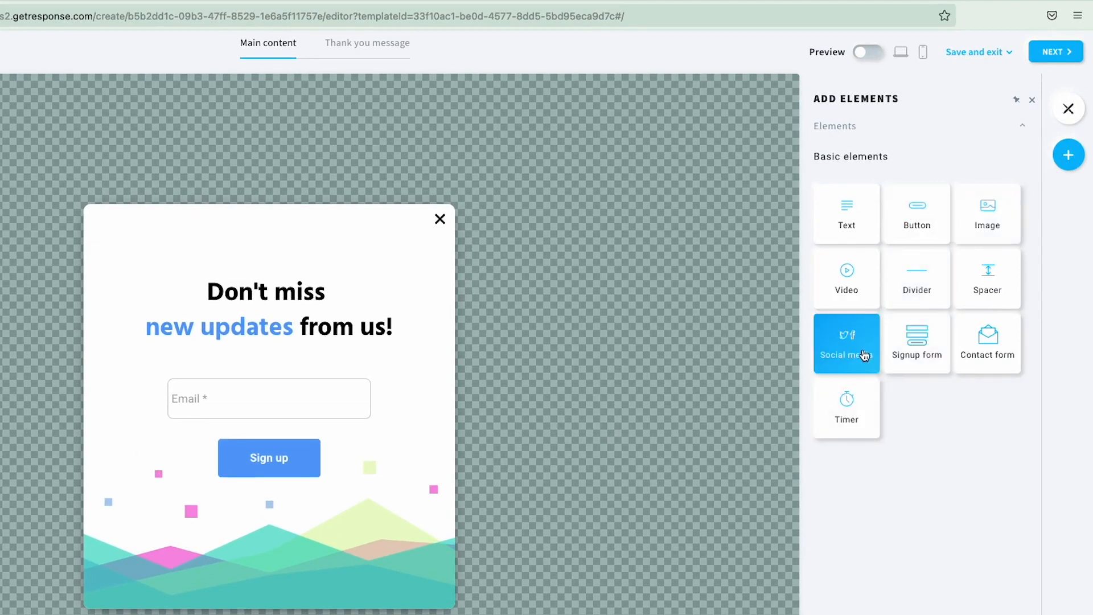
- Add outlined, coloured social media icons below the sign-up button and continue to Display rules
{"action": "left_click_drag", "start_coordinate": [864, 355], "coordinate": [308, 514]}
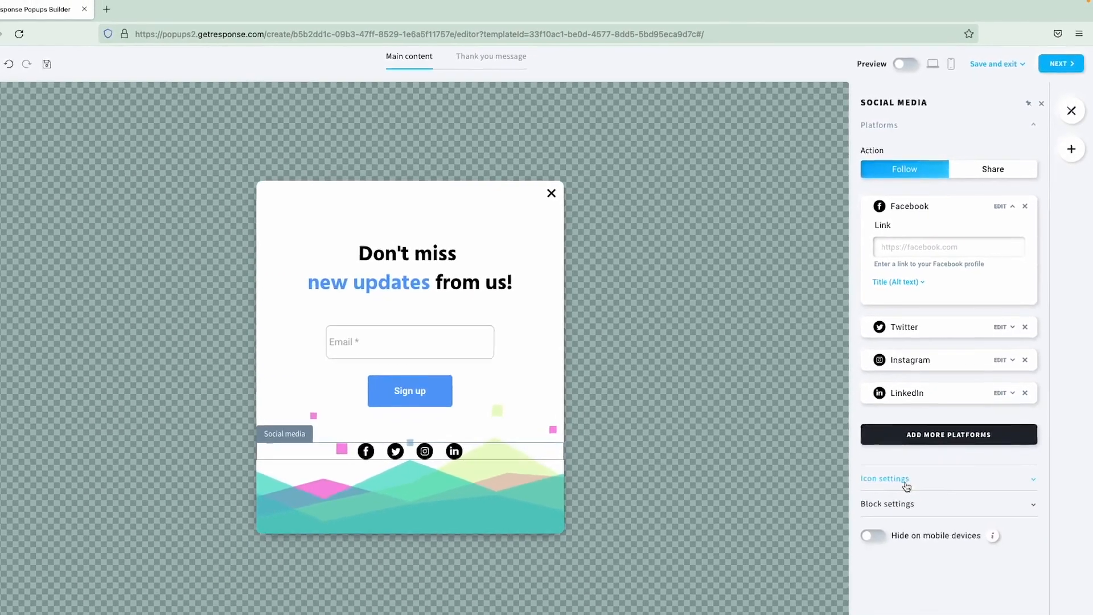
{"action": "left_click", "coordinate": [866, 557]}
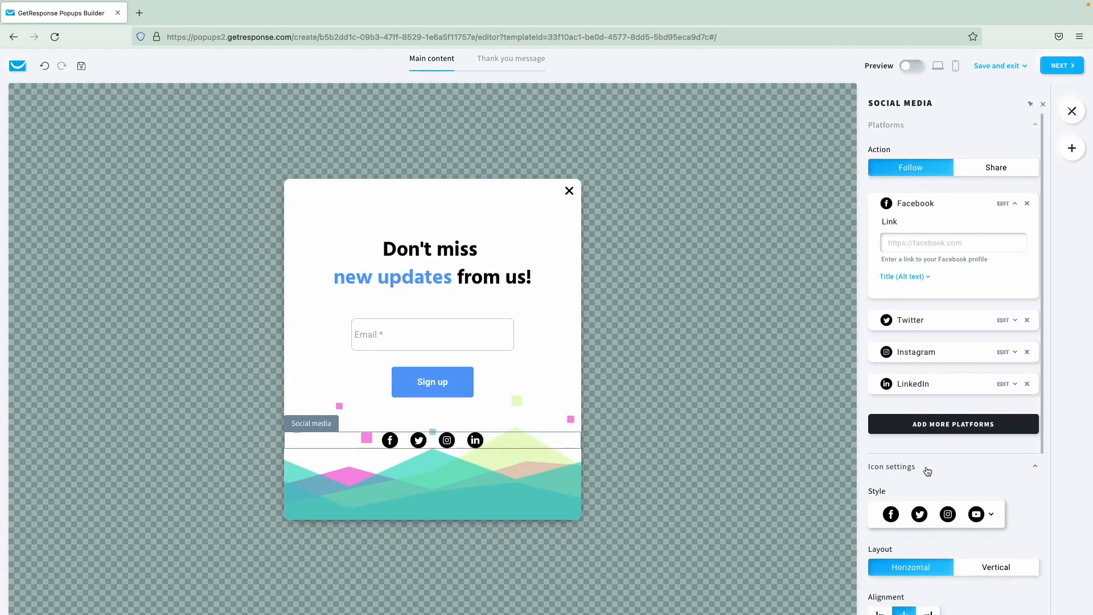
{"action": "scroll", "coordinate": [919, 456], "scroll_direction": "down", "scroll_amount": 3}
{"action": "left_click", "coordinate": [928, 433]}
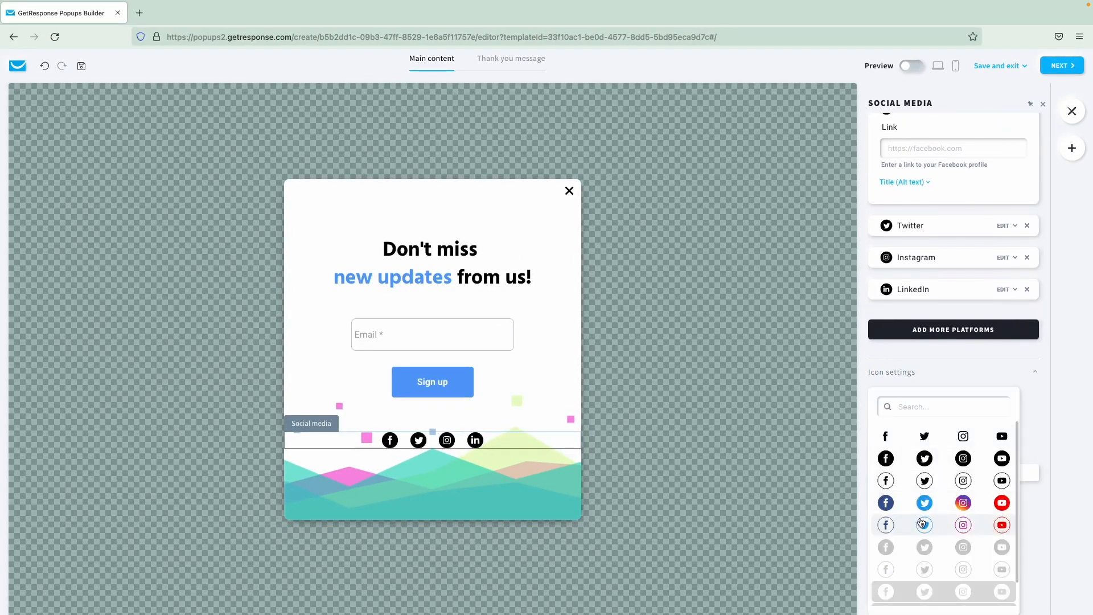
{"action": "left_click", "coordinate": [923, 524]}
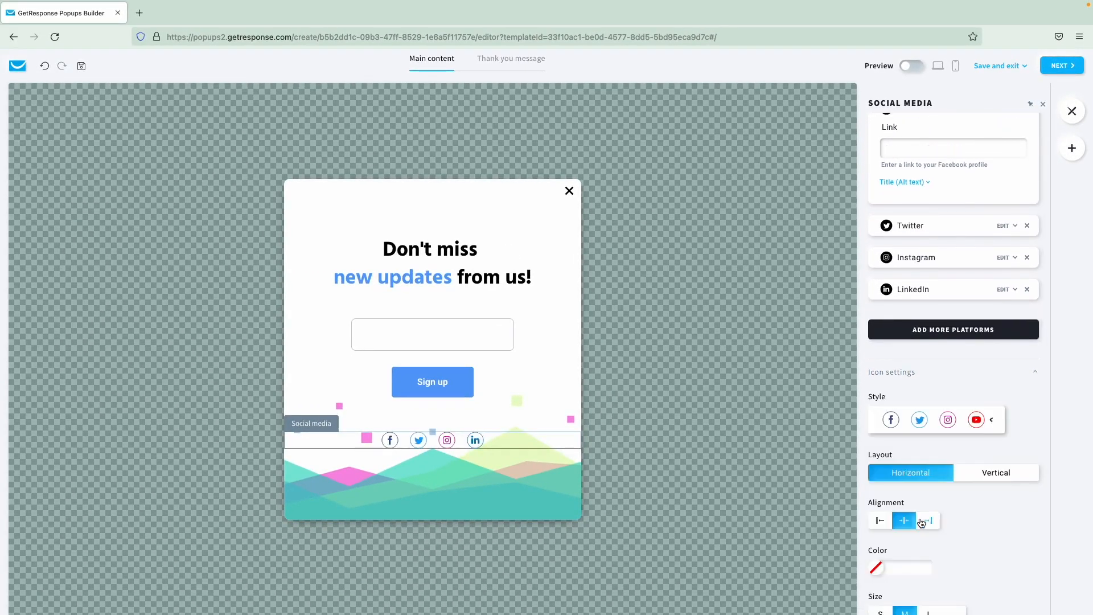
{"action": "left_click", "coordinate": [799, 398]}
{"action": "left_click", "coordinate": [1063, 67]}
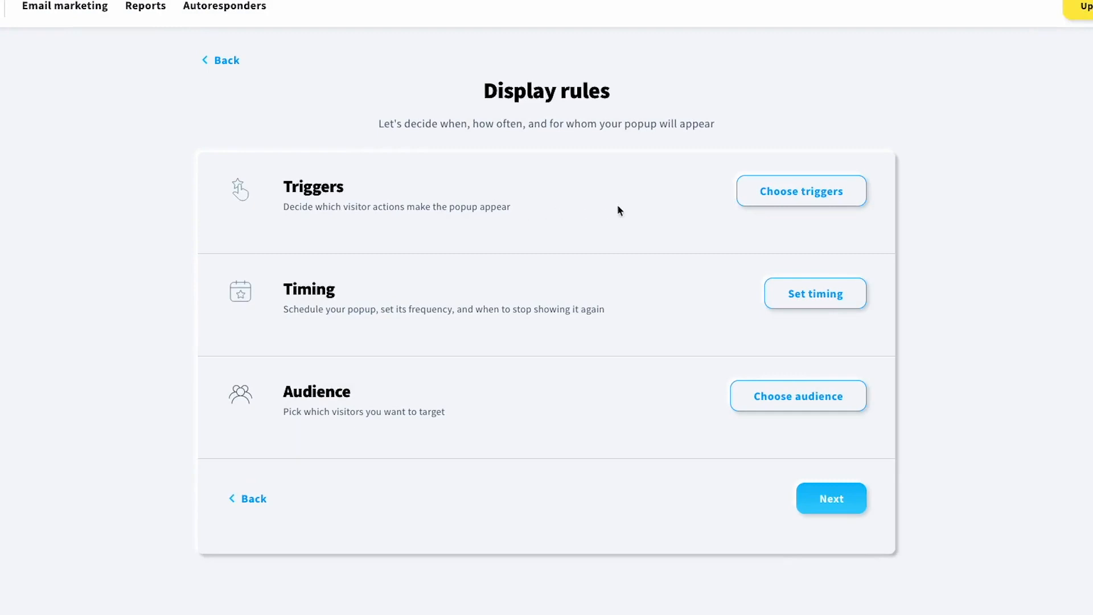
- Set the popup to trigger on exit intent
{"action": "left_click", "coordinate": [757, 202]}
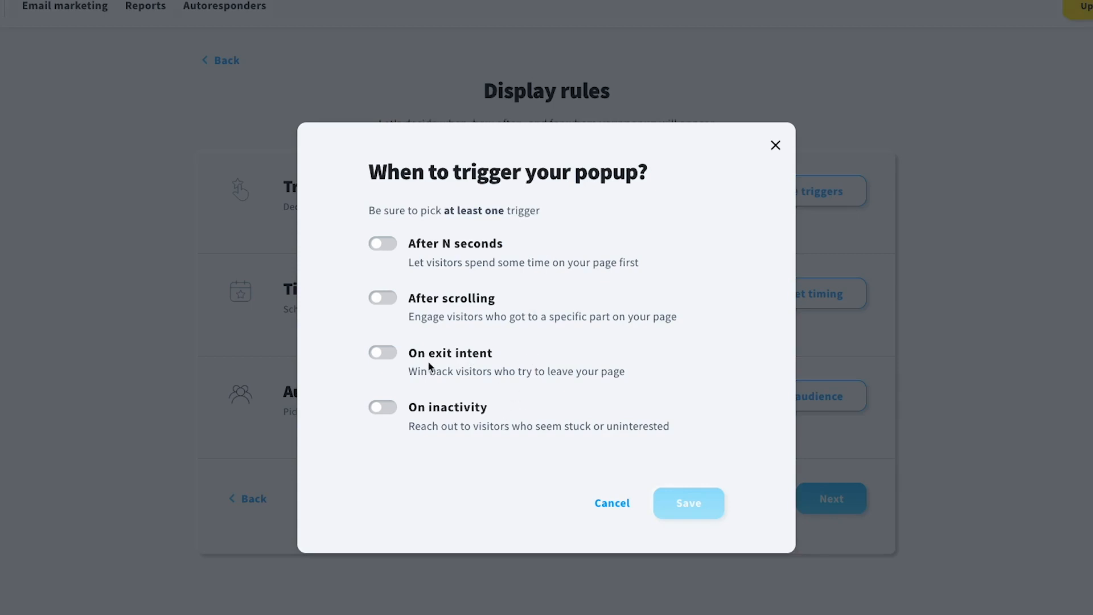
{"action": "left_click", "coordinate": [390, 360]}
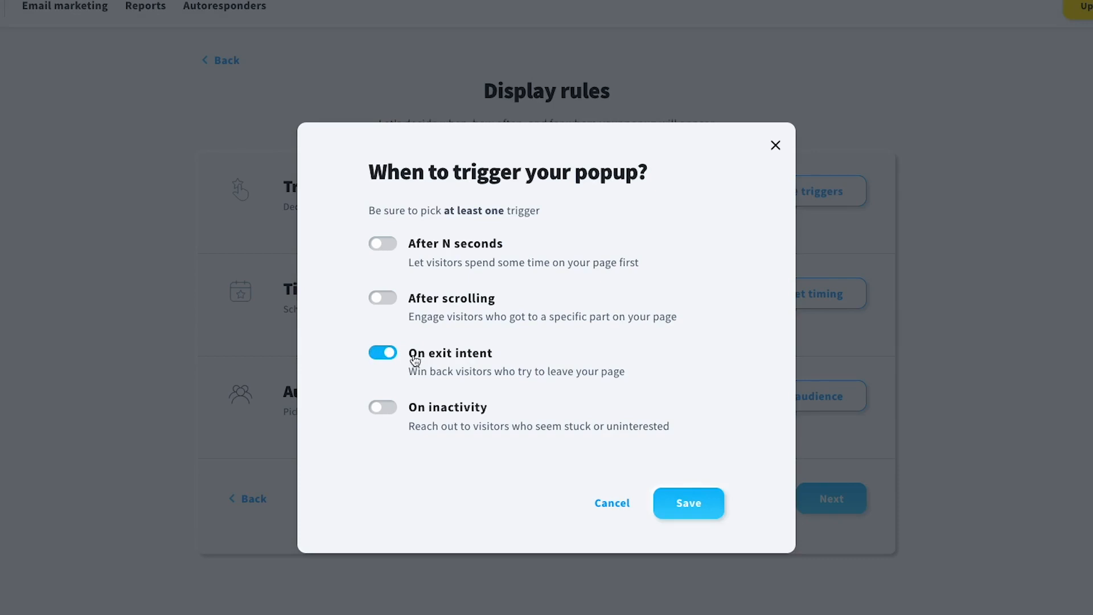
{"action": "left_click", "coordinate": [679, 503]}
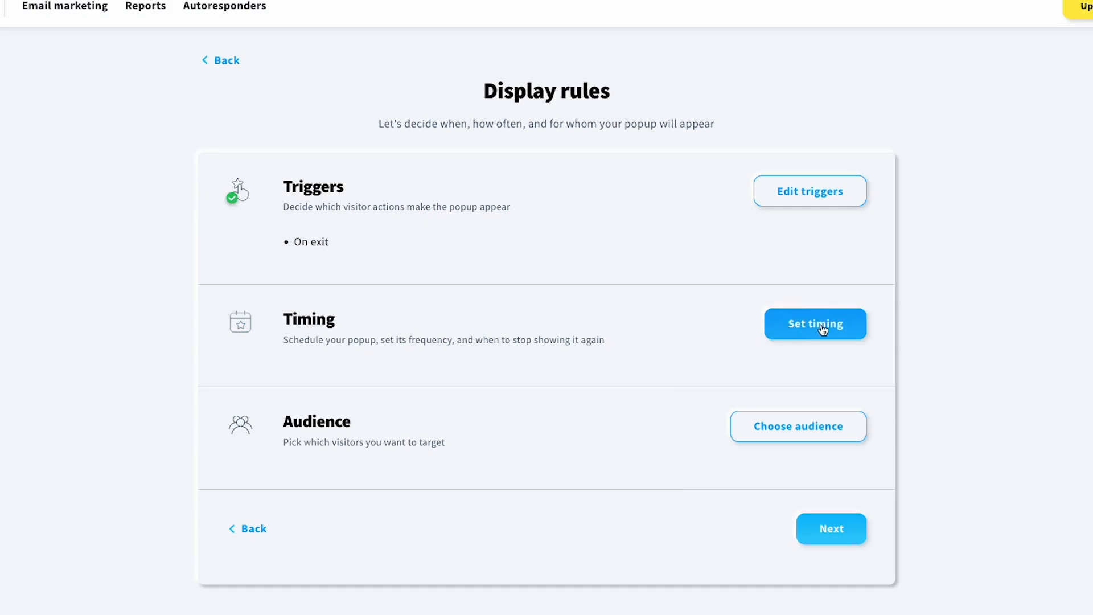
- Set the popup timing to no repeat frequency and stop showing it to visitors who signed up
{"action": "left_click", "coordinate": [800, 330]}
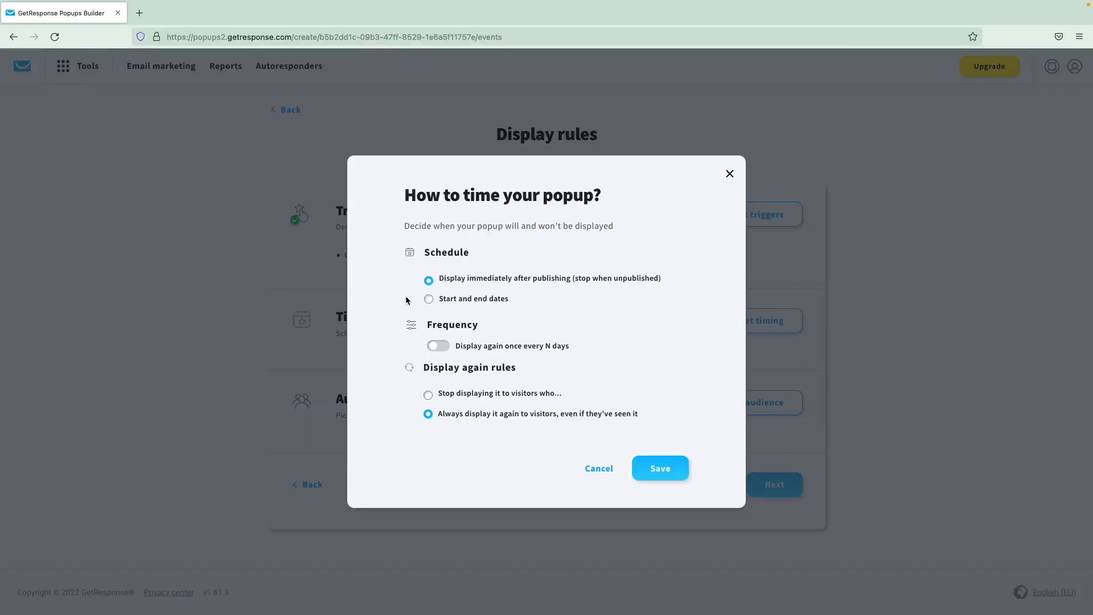
{"action": "left_click", "coordinate": [438, 345]}
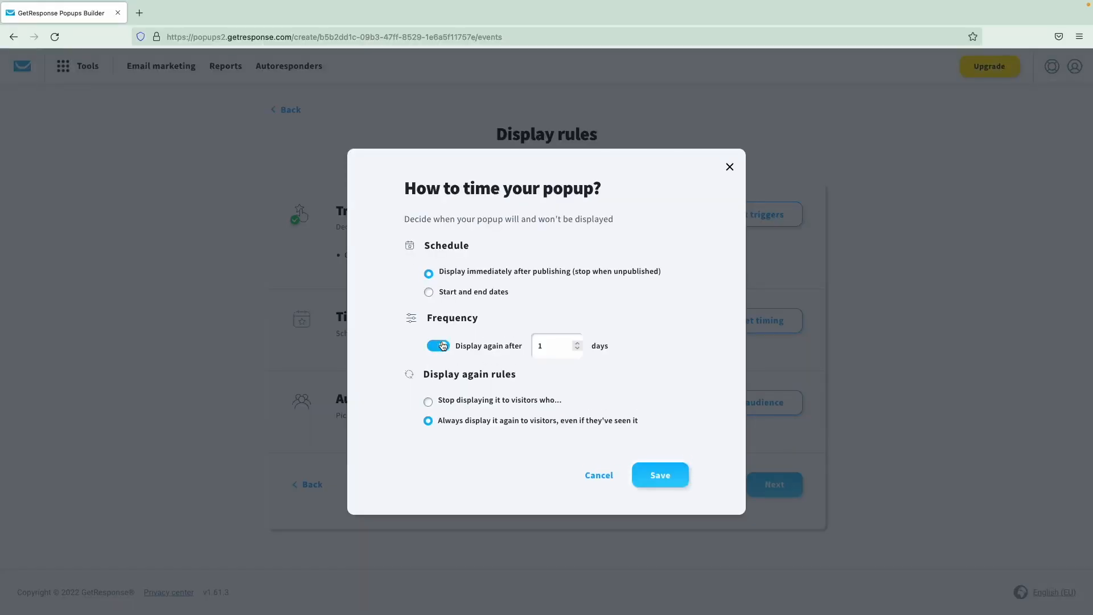
{"action": "left_click", "coordinate": [439, 347]}
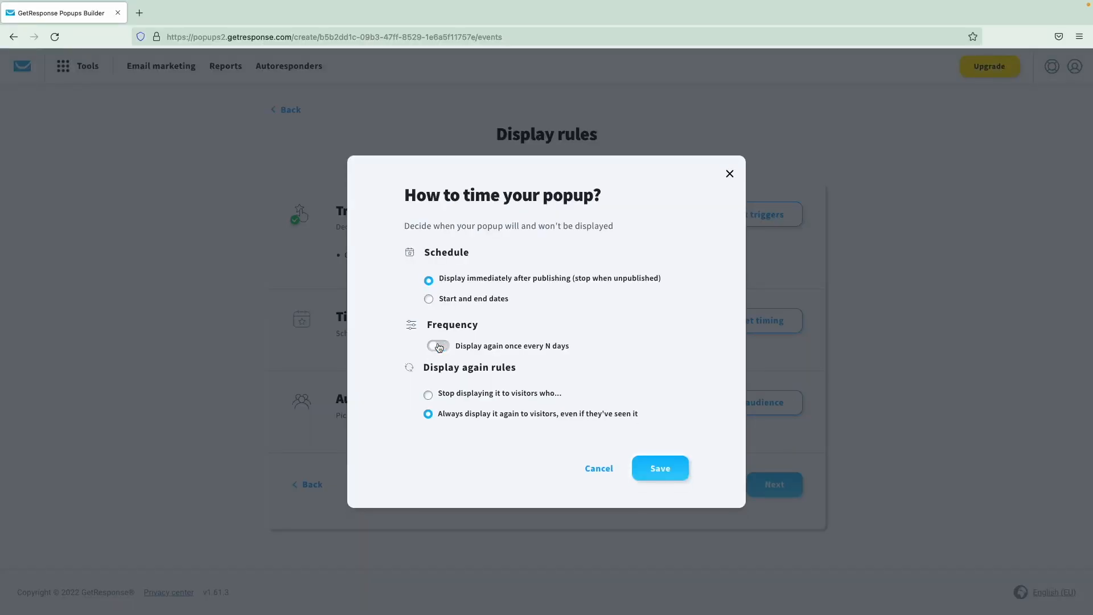
{"action": "left_click", "coordinate": [429, 395]}
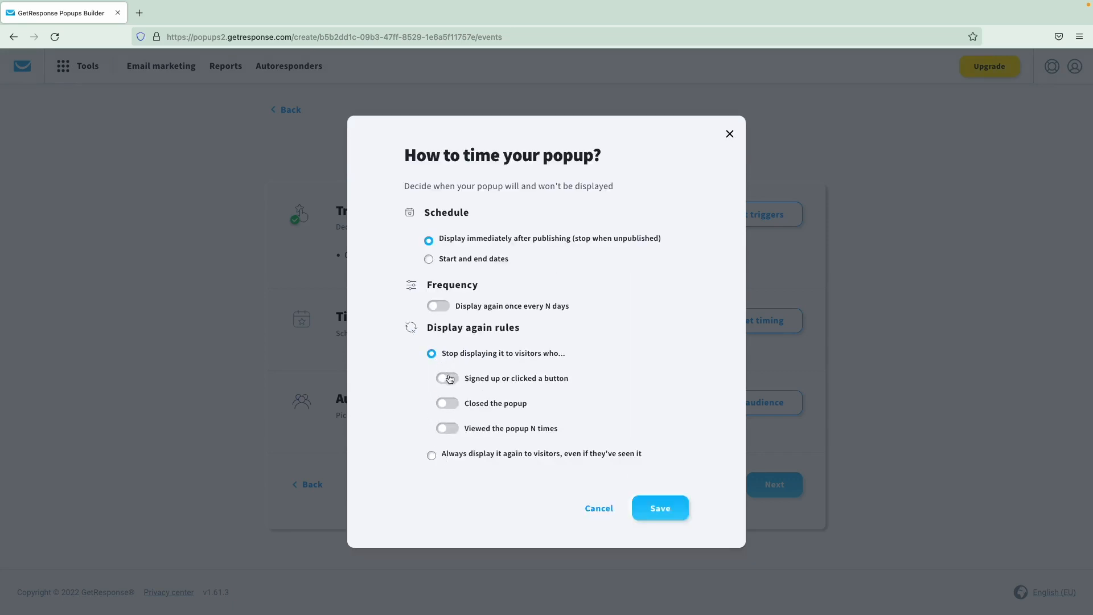
{"action": "left_click", "coordinate": [449, 379]}
{"action": "left_click", "coordinate": [664, 509]}
{"action": "scroll", "coordinate": [622, 452], "scroll_direction": "down", "scroll_amount": 2}
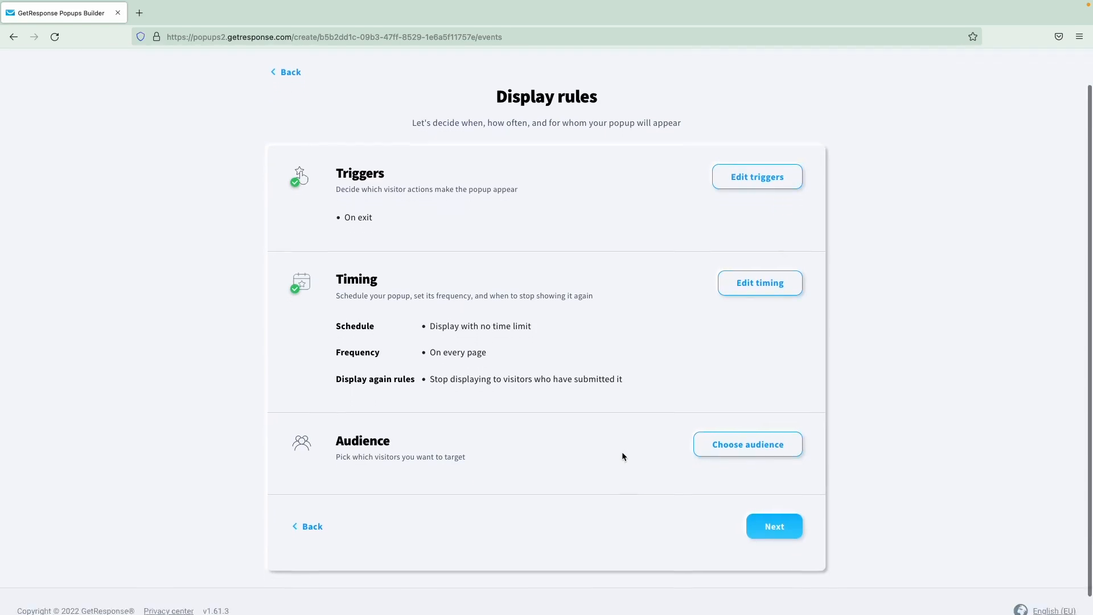
- Keep the popup audience on all countries, devices and visitors, and save it
{"action": "left_click", "coordinate": [719, 433]}
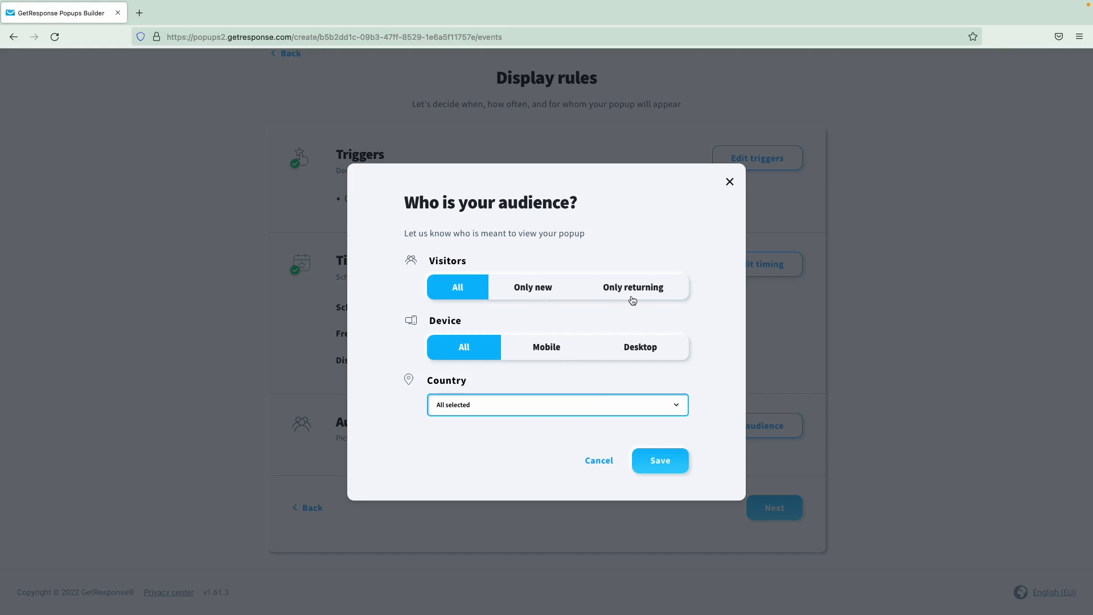
{"action": "left_click", "coordinate": [539, 404]}
{"action": "scroll", "coordinate": [540, 408], "scroll_direction": "down", "scroll_amount": 4}
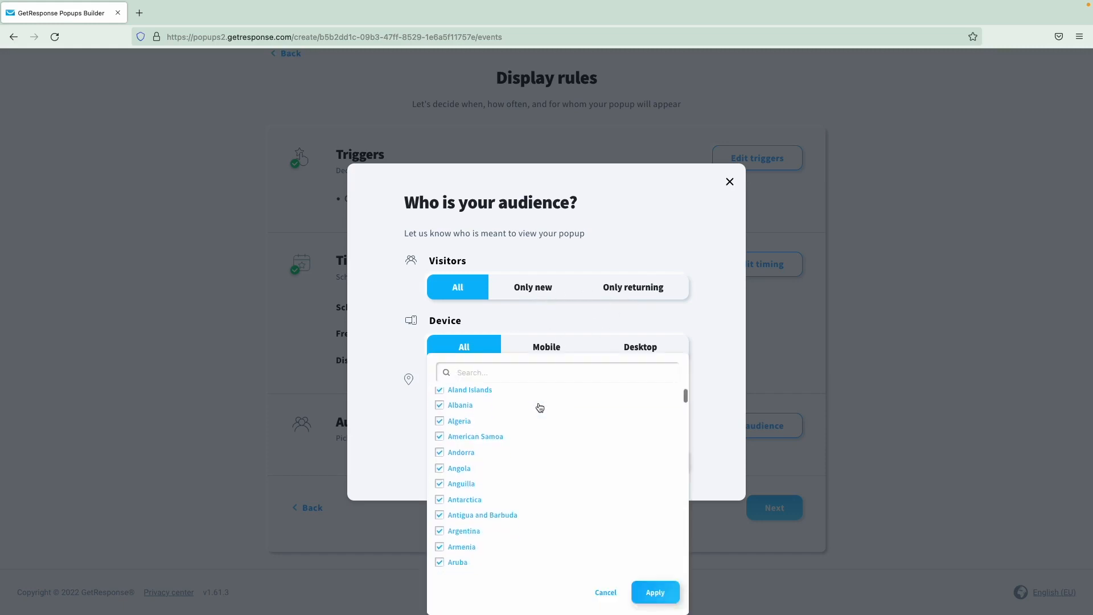
{"action": "scroll", "coordinate": [540, 408], "scroll_direction": "up", "scroll_amount": 2}
{"action": "scroll", "coordinate": [540, 408], "scroll_direction": "up", "scroll_amount": 2}
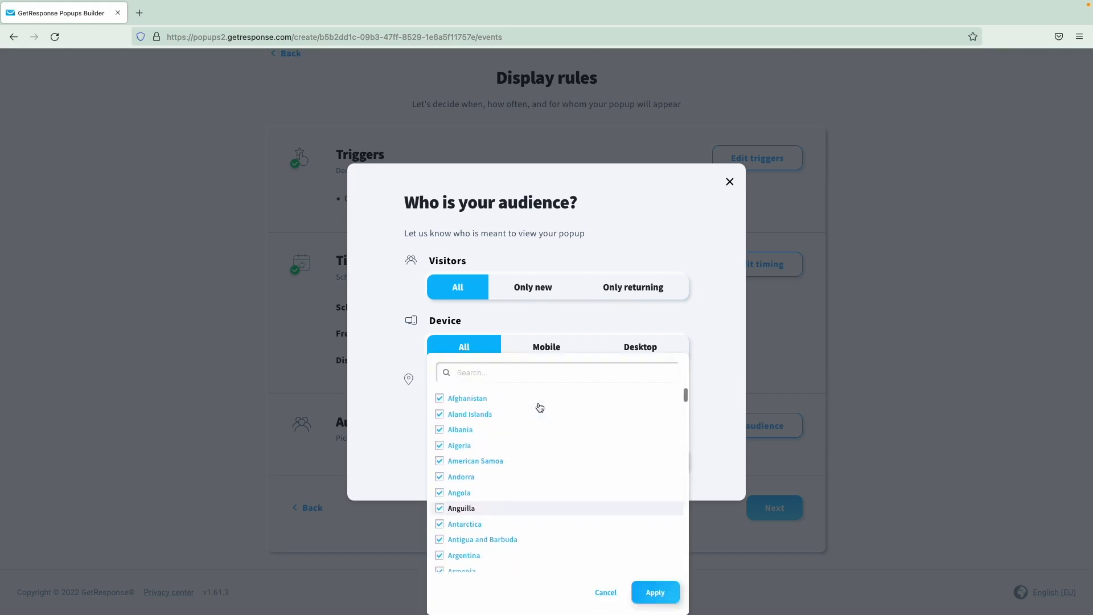
{"action": "left_click", "coordinate": [375, 329]}
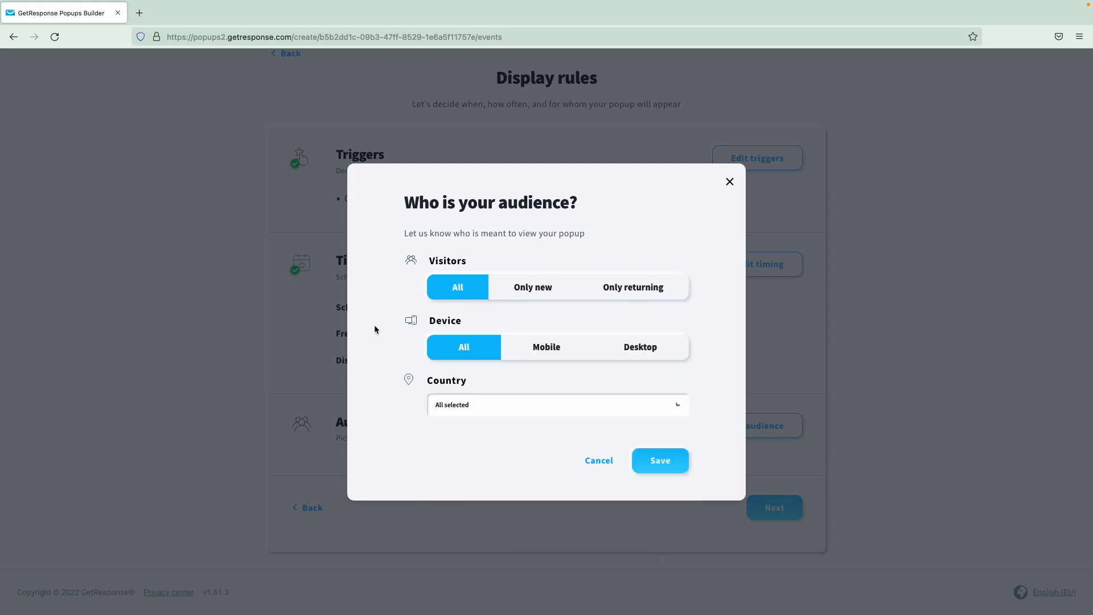
{"action": "left_click", "coordinate": [661, 467]}
{"action": "scroll", "coordinate": [625, 451], "scroll_direction": "down", "scroll_amount": 1}
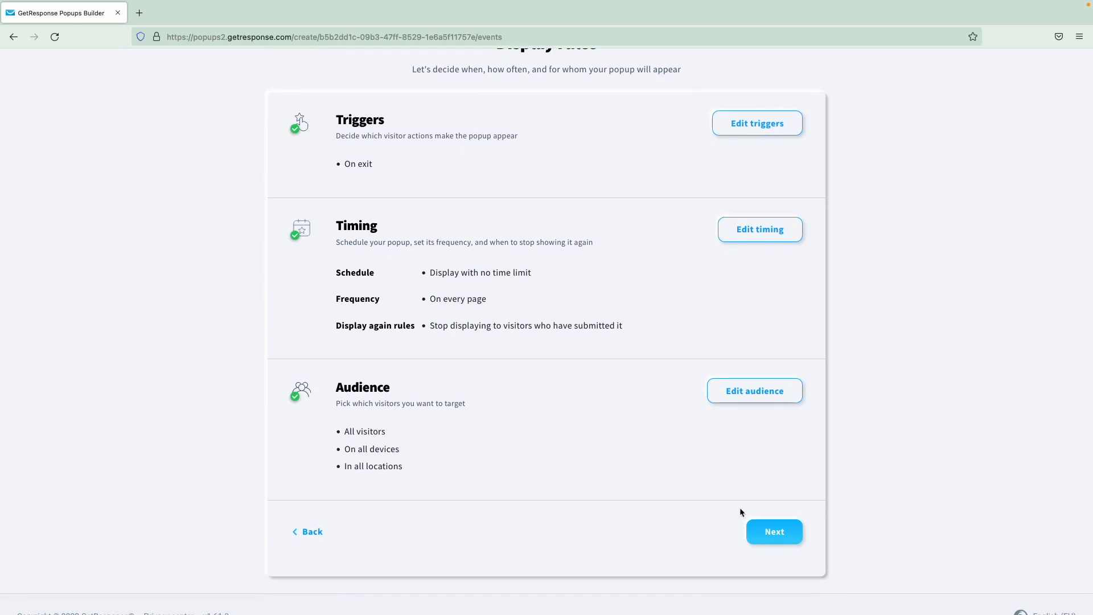
- Rename the popup to 'Don't miss an update!'
{"action": "left_click", "coordinate": [773, 532]}
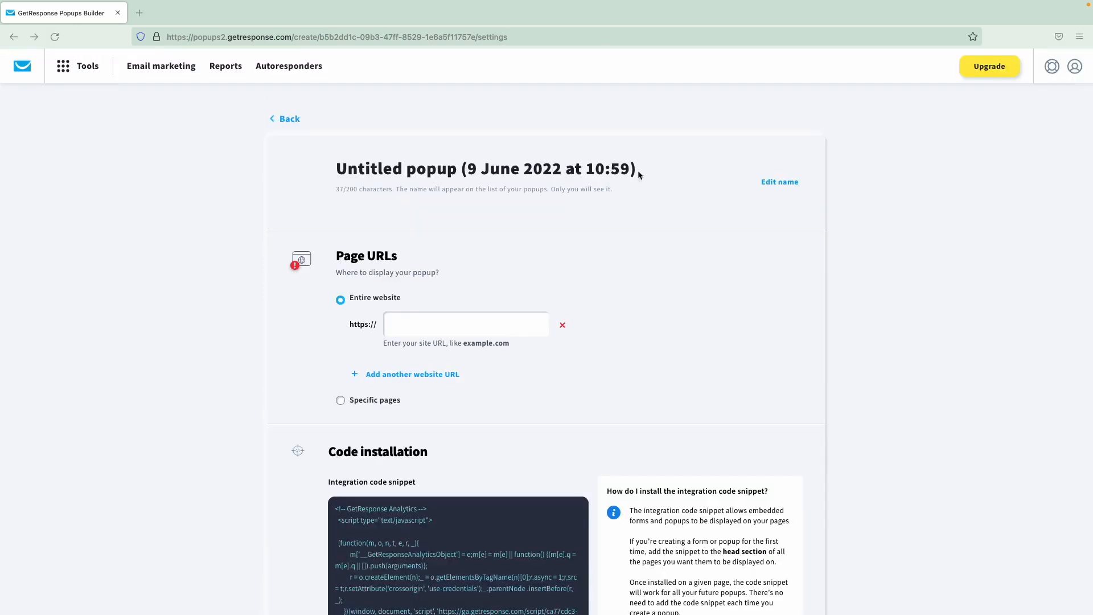
{"action": "left_click", "coordinate": [782, 181]}
{"action": "type", "text": "D"}
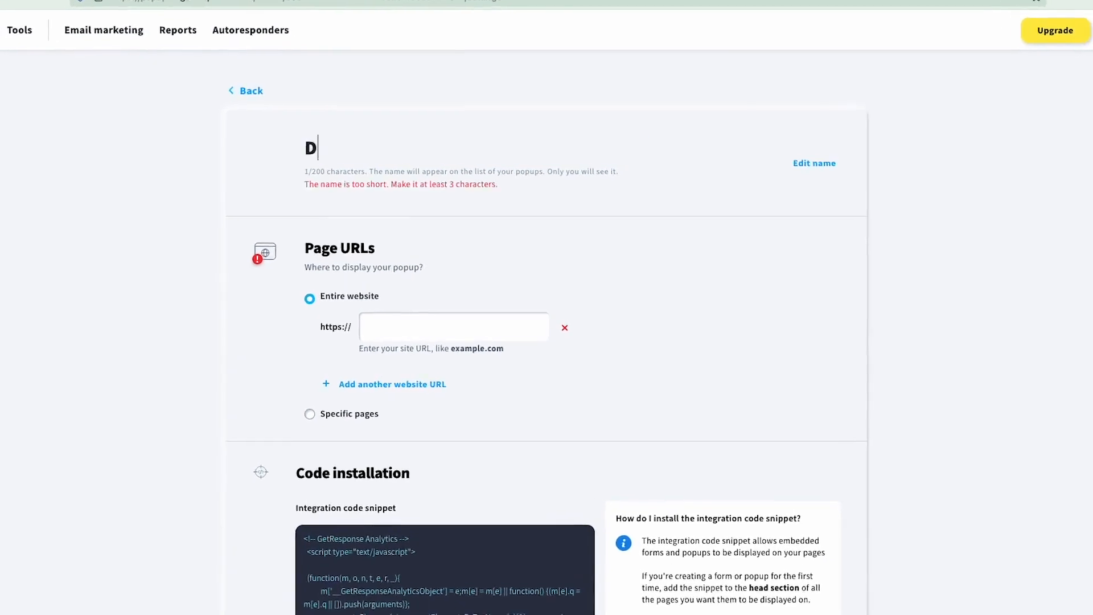
{"action": "type", "text": "on't miss an upd"}
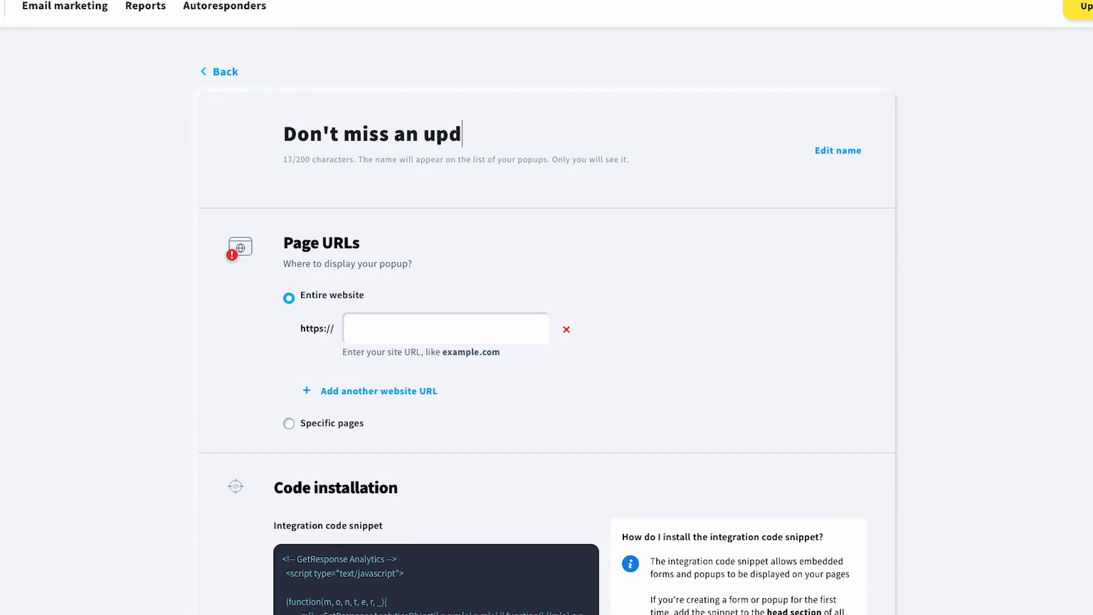
{"action": "type", "text": "ate!"}
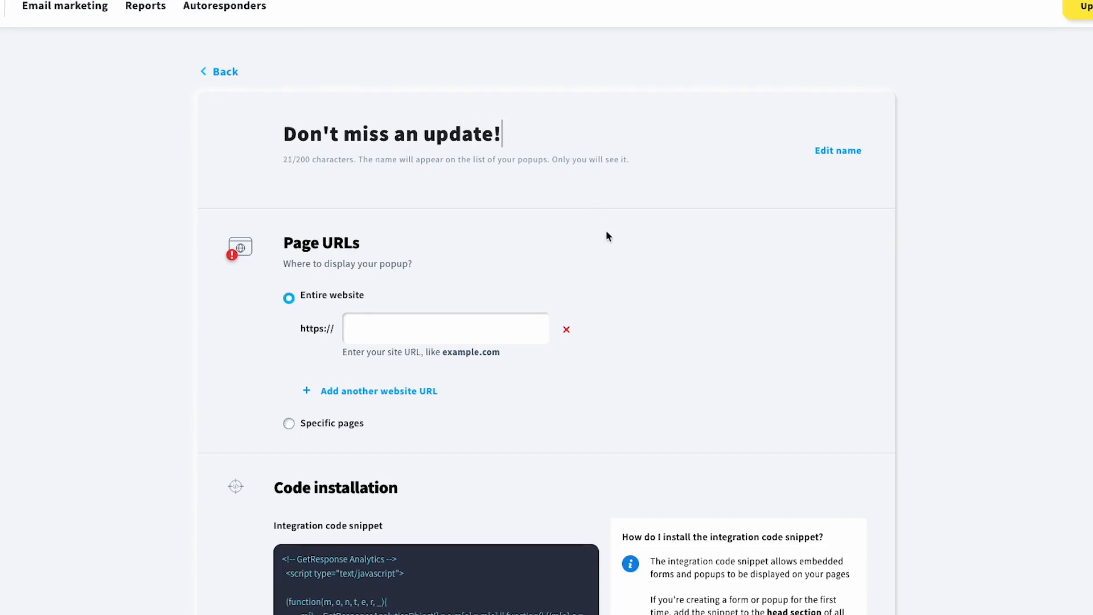
{"action": "left_click", "coordinate": [607, 231]}
- Enter getresponse.com as the site address and getresponse.com/blog as a specific page
{"action": "scroll", "coordinate": [473, 270], "scroll_direction": "down", "scroll_amount": 1}
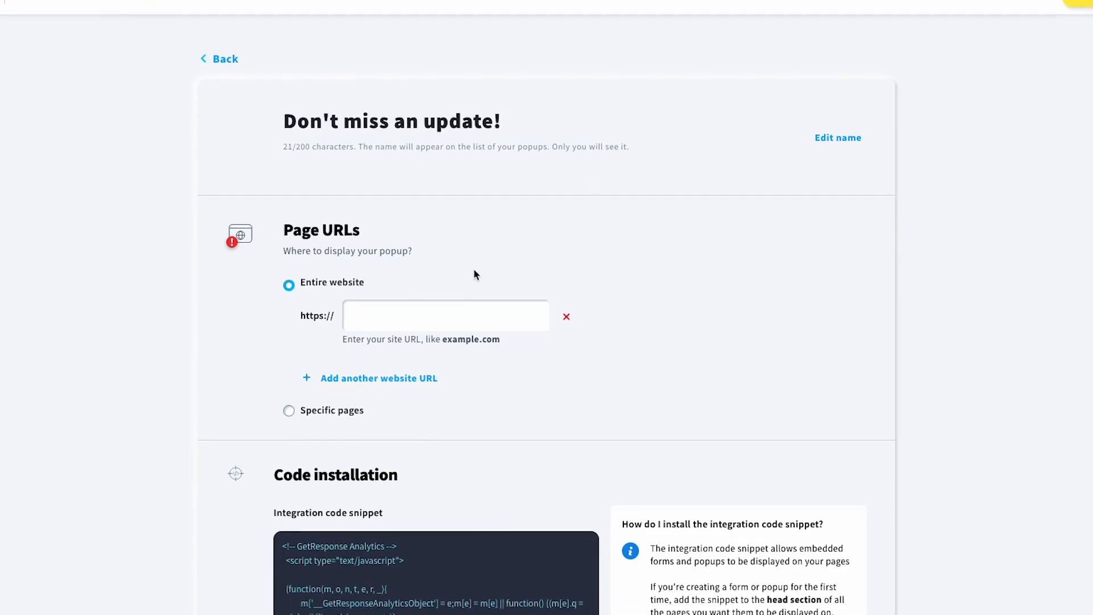
{"action": "left_click", "coordinate": [437, 322]}
{"action": "type", "text": "get"}
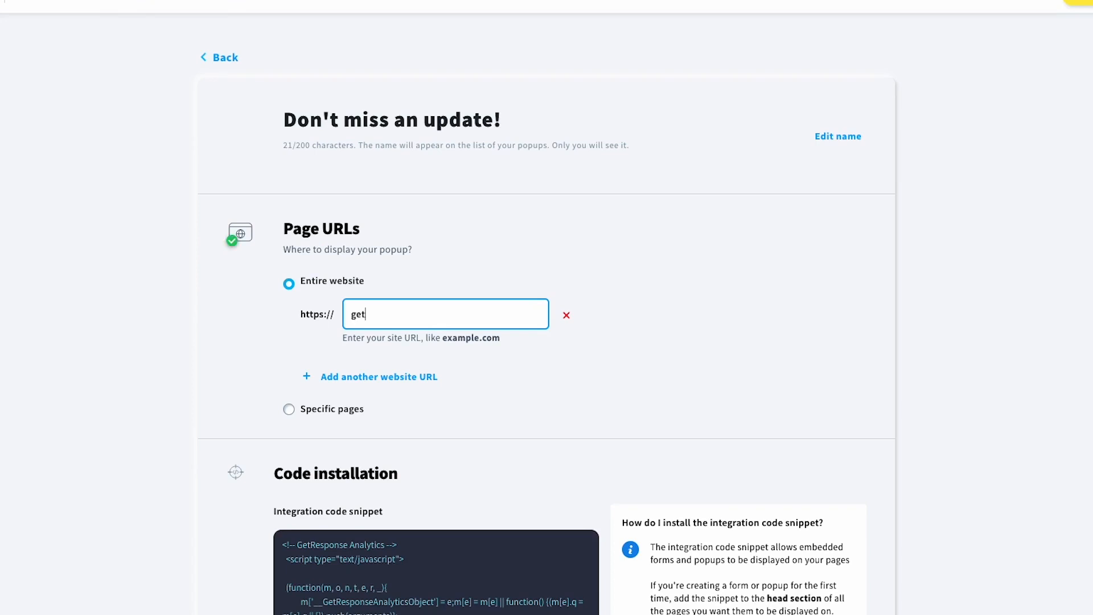
{"action": "type", "text": "response.com"}
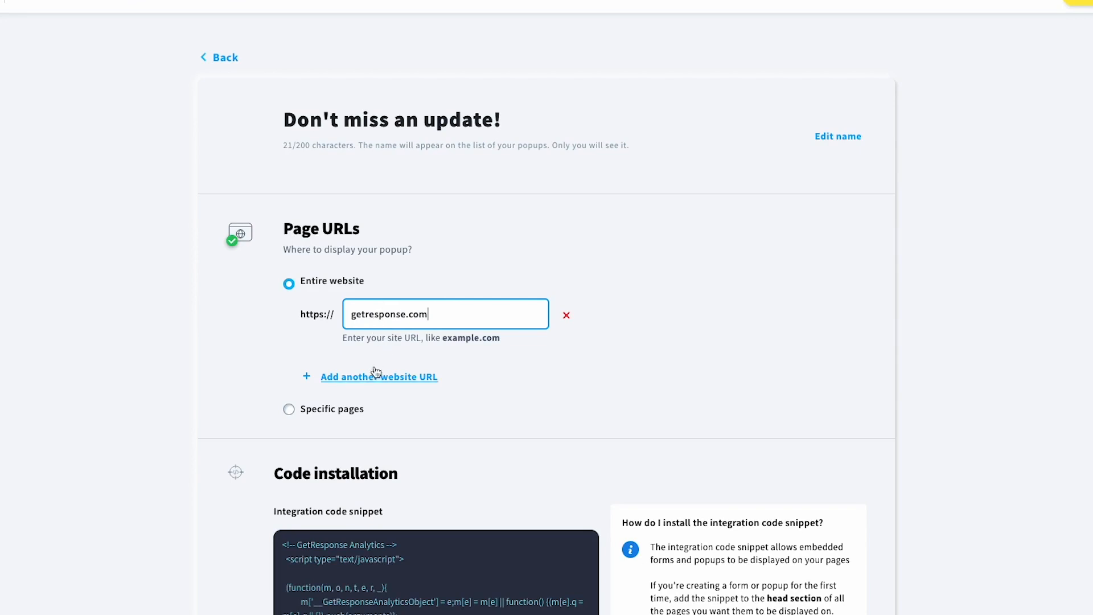
{"action": "left_click", "coordinate": [357, 410]}
{"action": "left_click", "coordinate": [386, 385]}
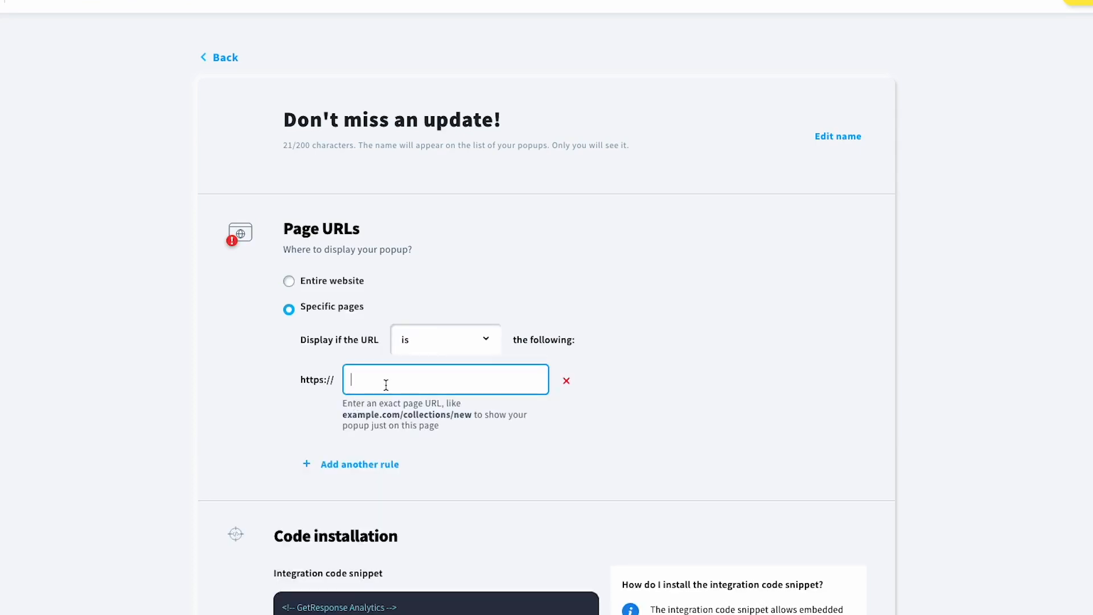
{"action": "type", "text": "getresponse.com/blog"}
{"action": "scroll", "coordinate": [365, 368], "scroll_direction": "down", "scroll_amount": 1}
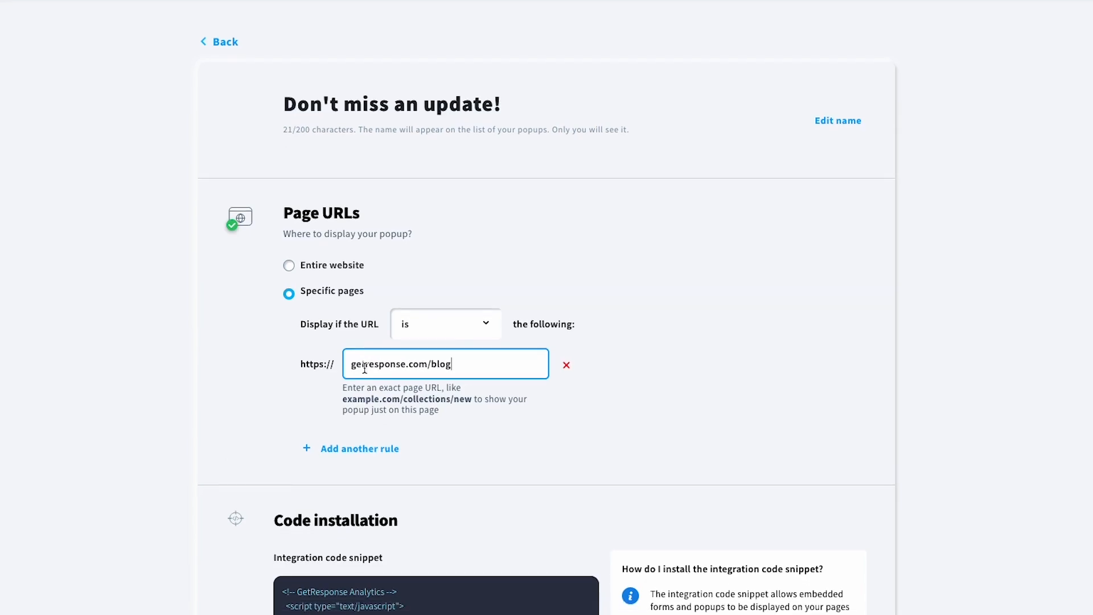
- Limit the popup to the specific page localhost:8888/wordpress/blog/ by pasting its URL
{"action": "left_click", "coordinate": [342, 448]}
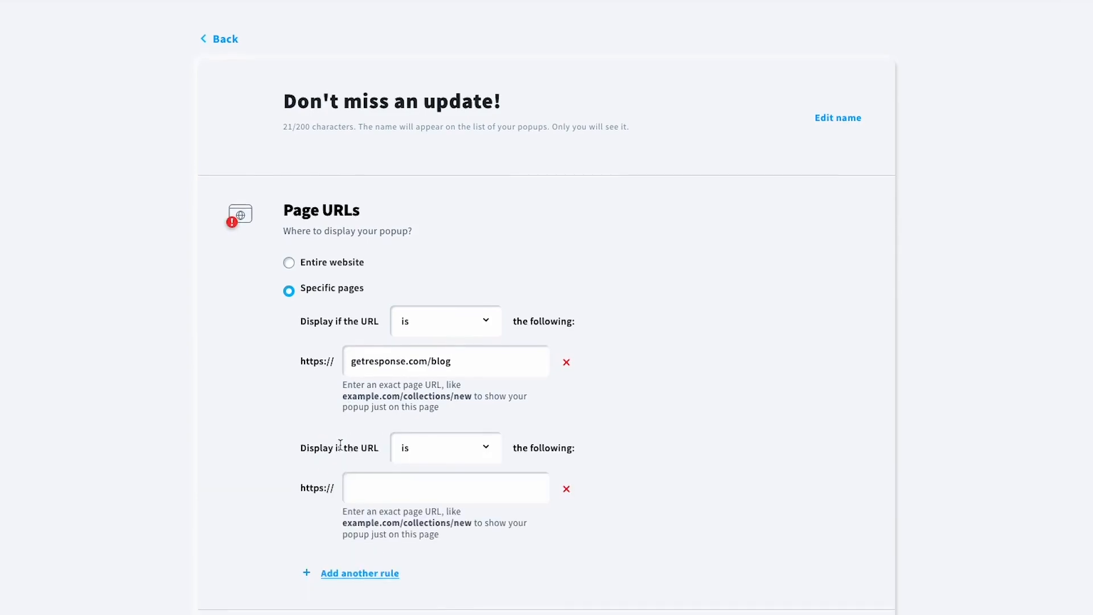
{"action": "scroll", "coordinate": [342, 325], "scroll_direction": "down", "scroll_amount": 1}
{"action": "left_click", "coordinate": [337, 252]}
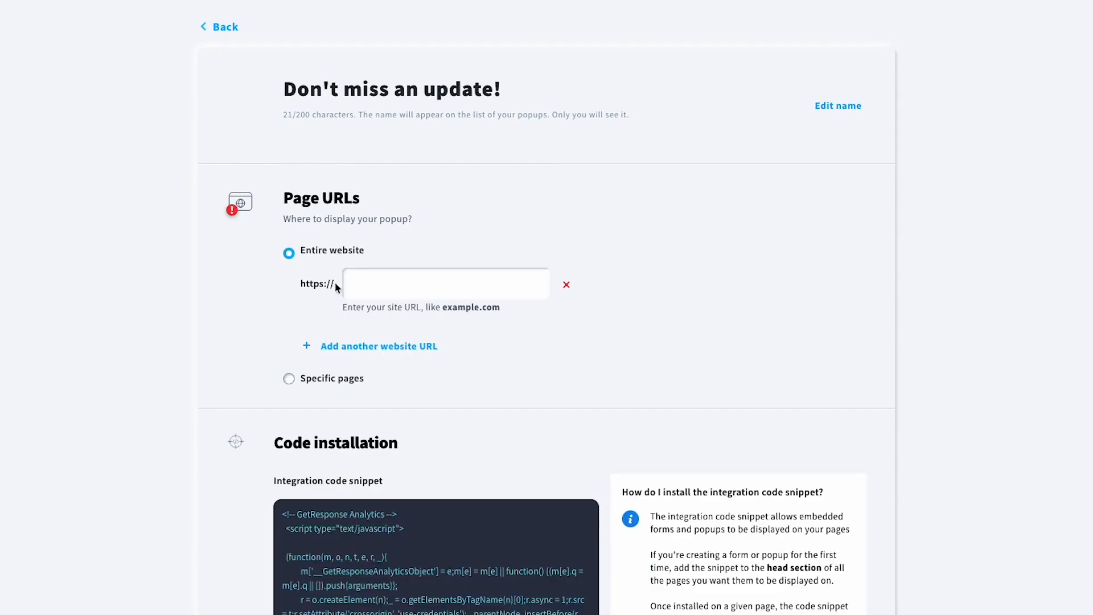
{"action": "left_click", "coordinate": [330, 348]}
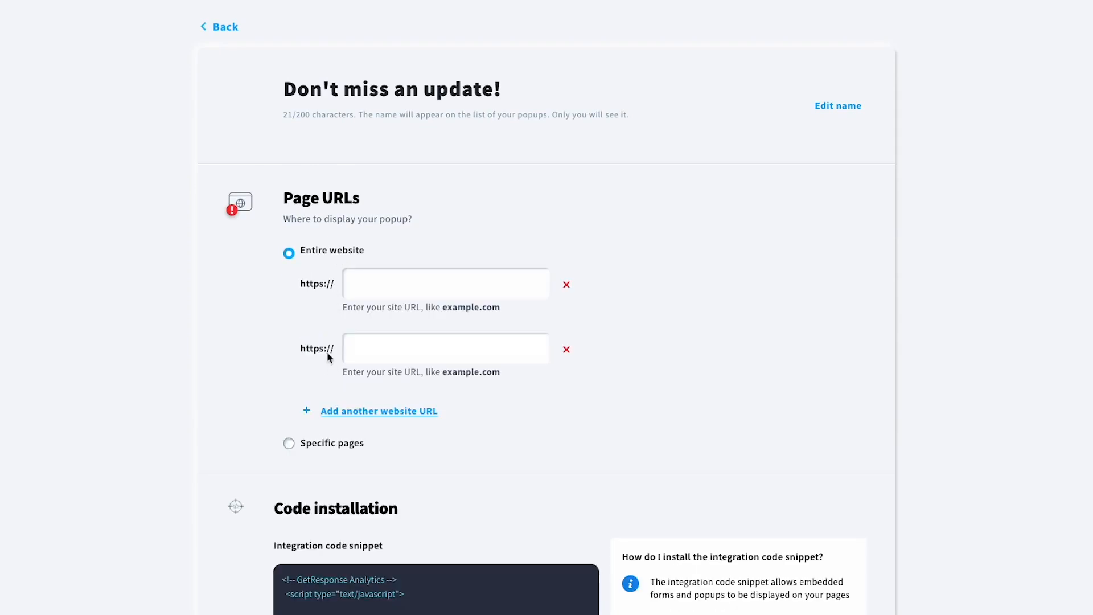
{"action": "left_click", "coordinate": [310, 447]}
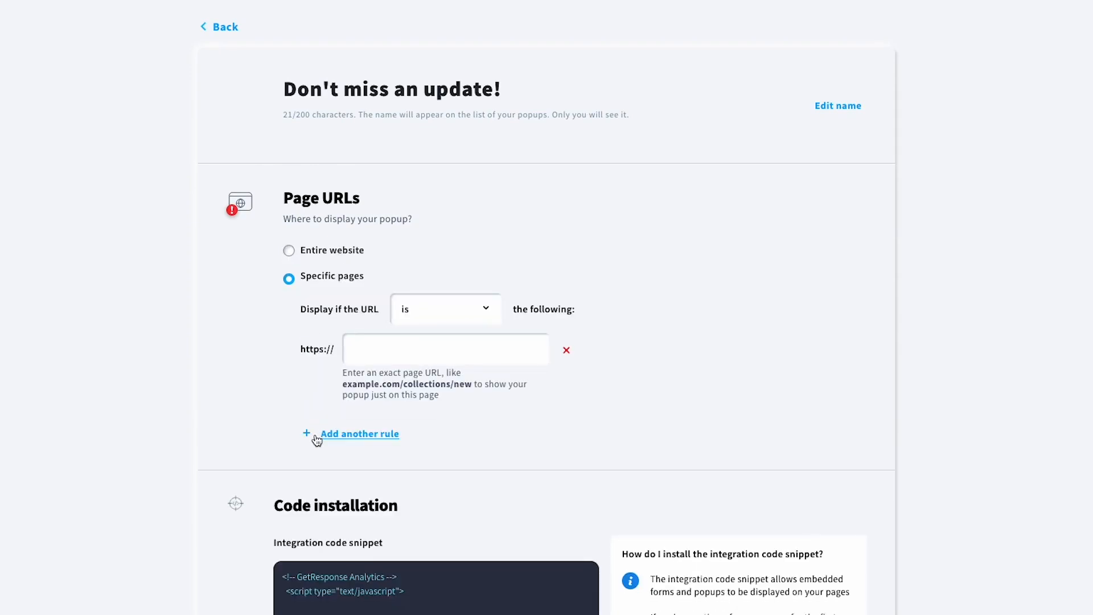
{"action": "left_click", "coordinate": [367, 357]}
{"action": "type", "text": "localhost:8888/wordpress/blog/"}
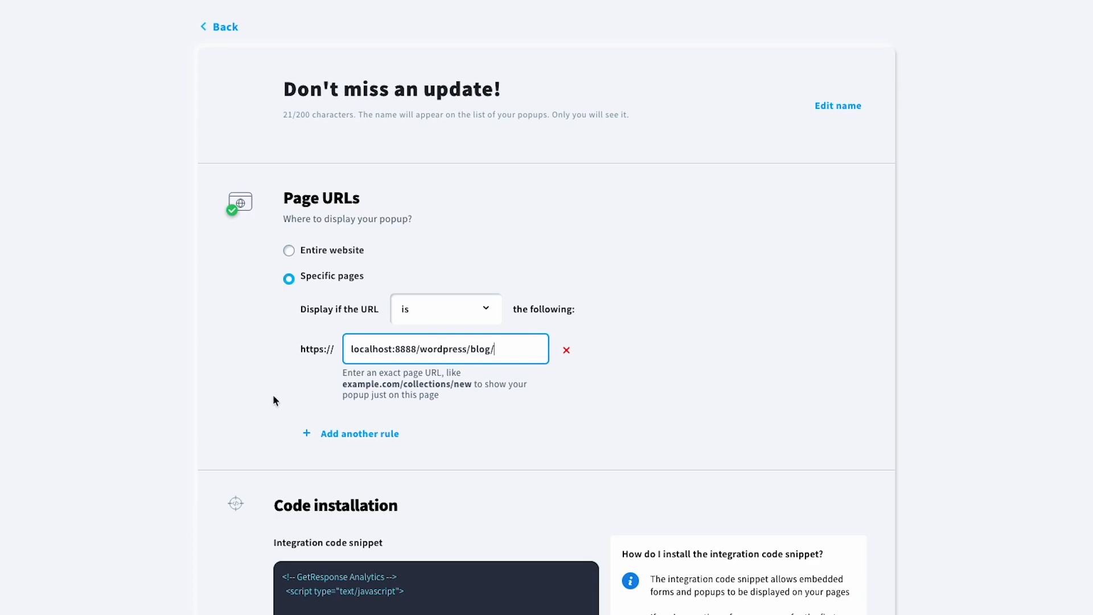
{"action": "scroll", "coordinate": [273, 400], "scroll_direction": "down", "scroll_amount": 1}
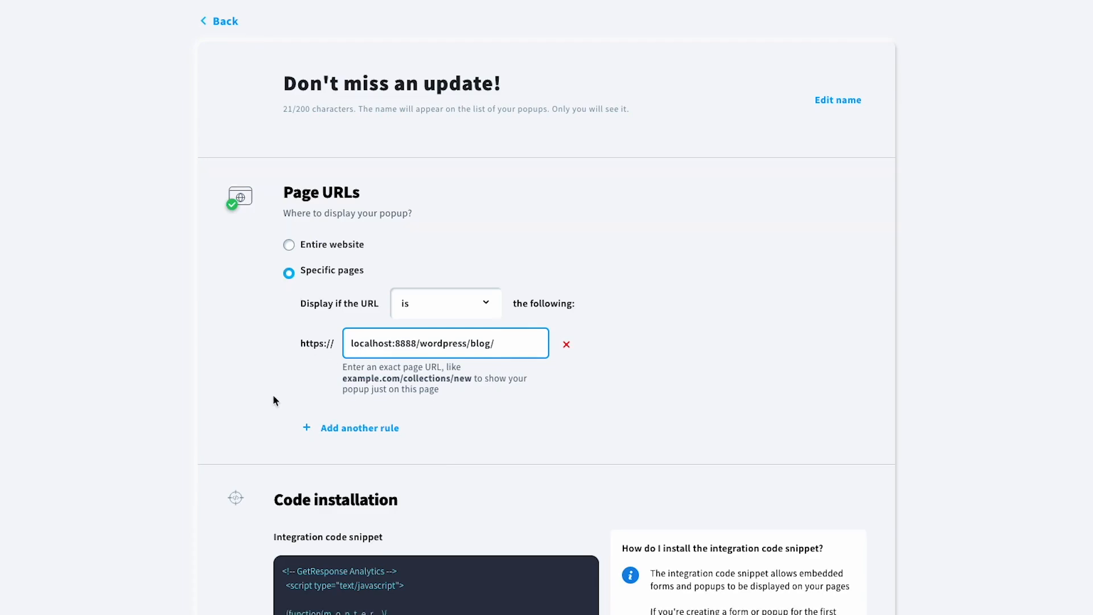
{"action": "scroll", "coordinate": [273, 401], "scroll_direction": "down", "scroll_amount": 3}
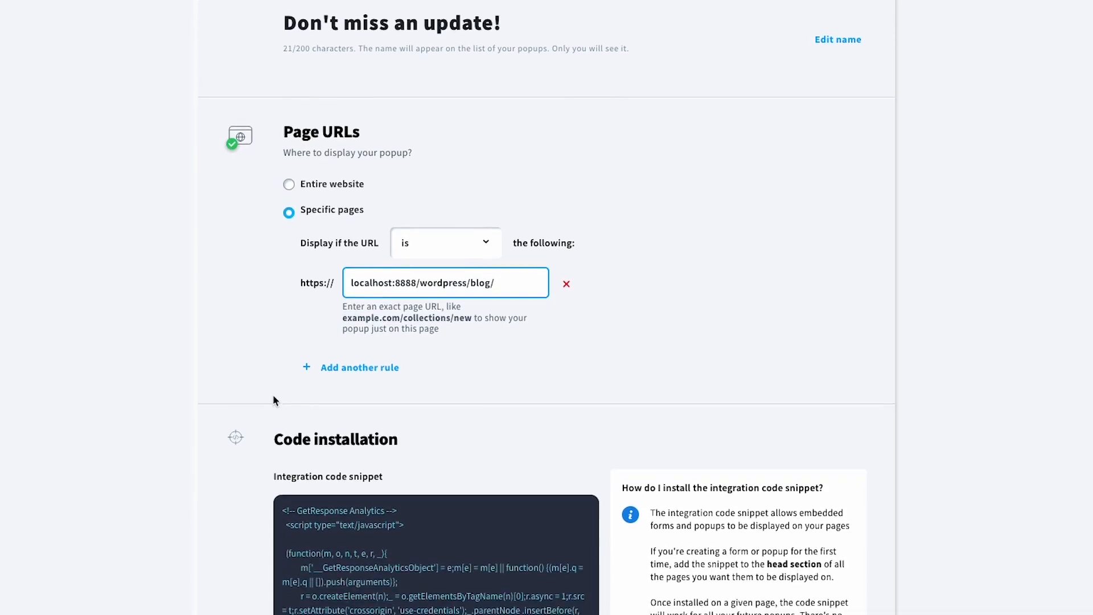
- Copy the integration code snippet and switch to the WordPress admin Dashboard
{"action": "scroll", "coordinate": [273, 400], "scroll_direction": "down", "scroll_amount": 2}
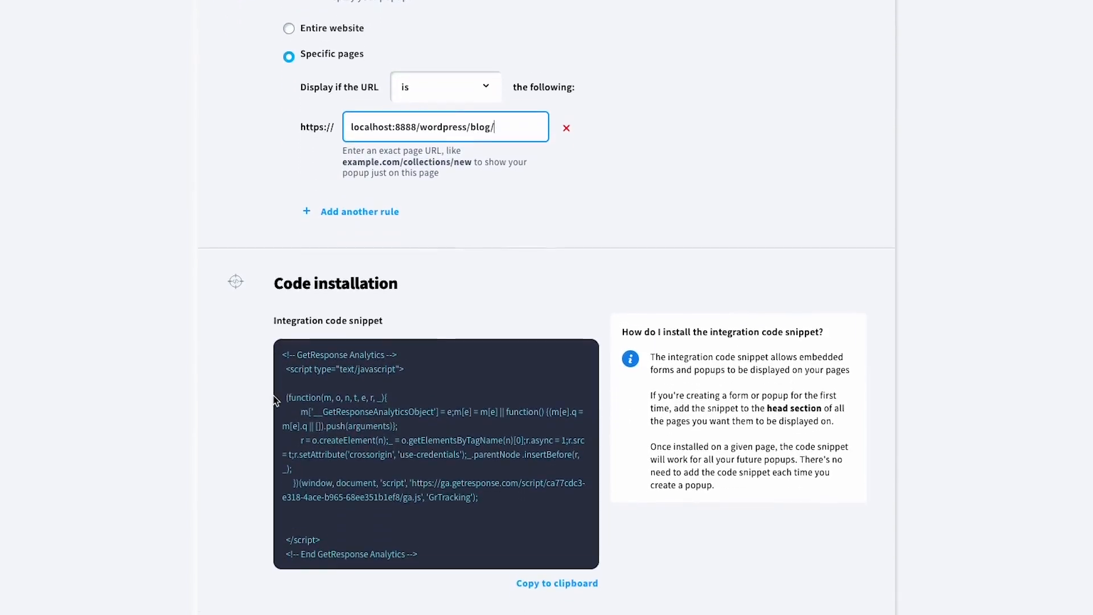
{"action": "scroll", "coordinate": [317, 426], "scroll_direction": "down", "scroll_amount": 1}
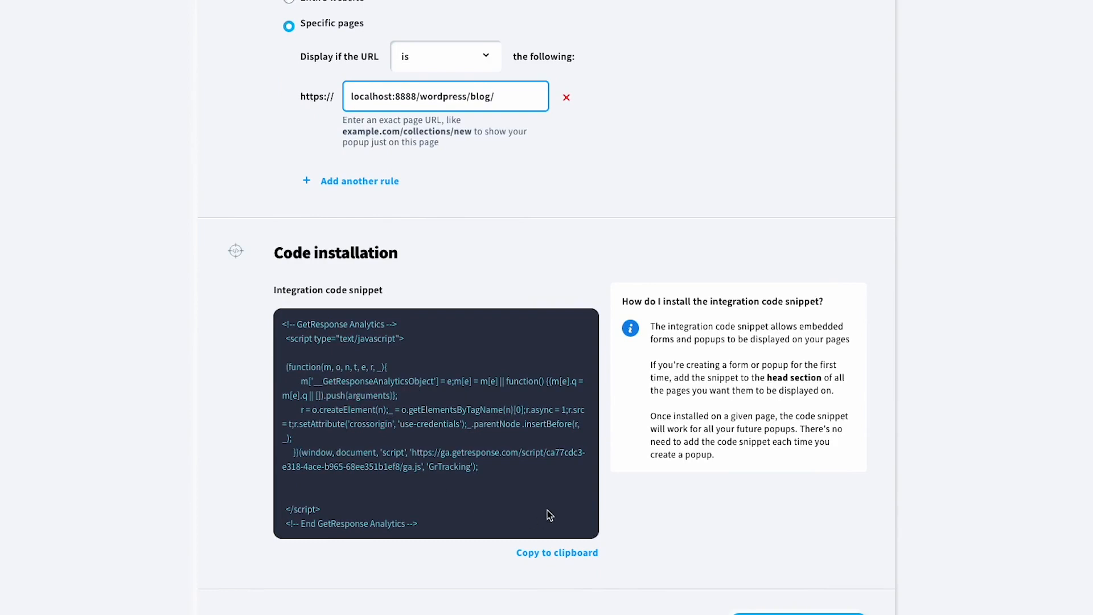
{"action": "left_click", "coordinate": [566, 557]}
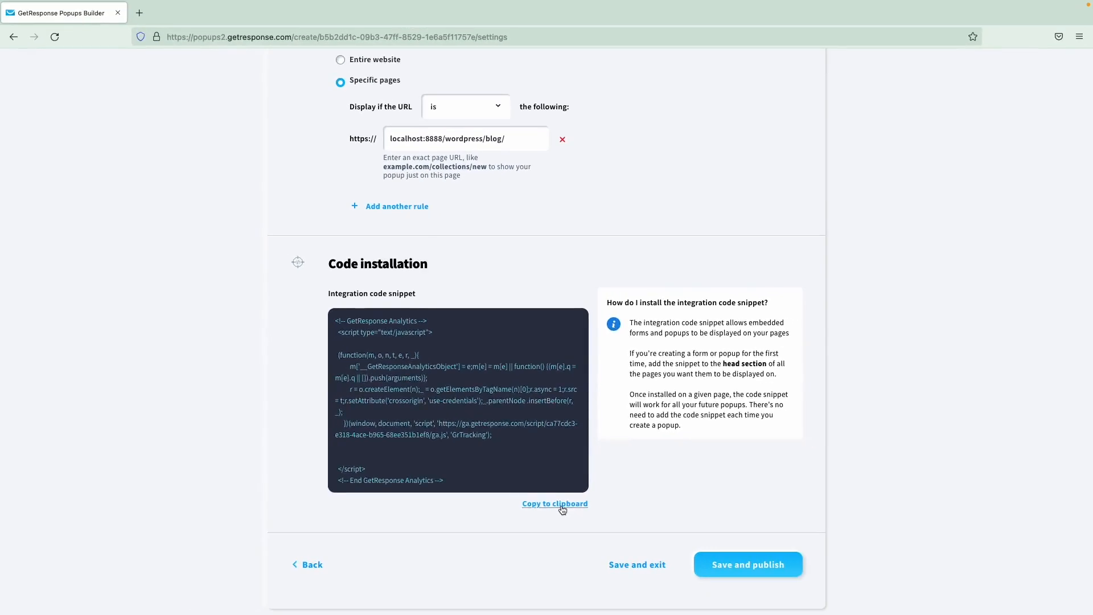
{"action": "key", "text": "ctrl+Right"}
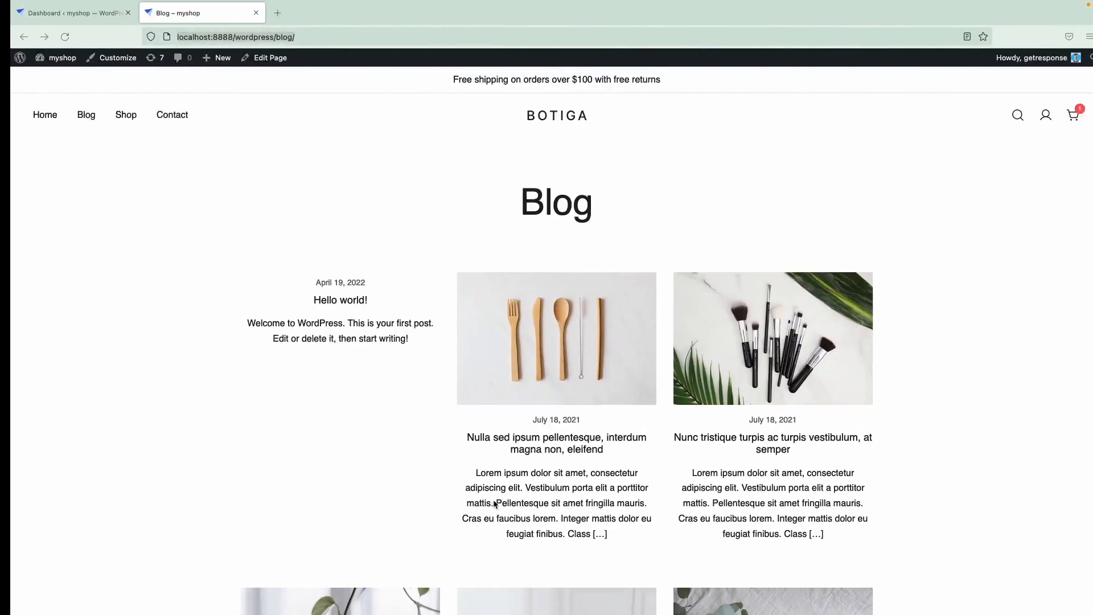
{"action": "left_click", "coordinate": [57, 13]}
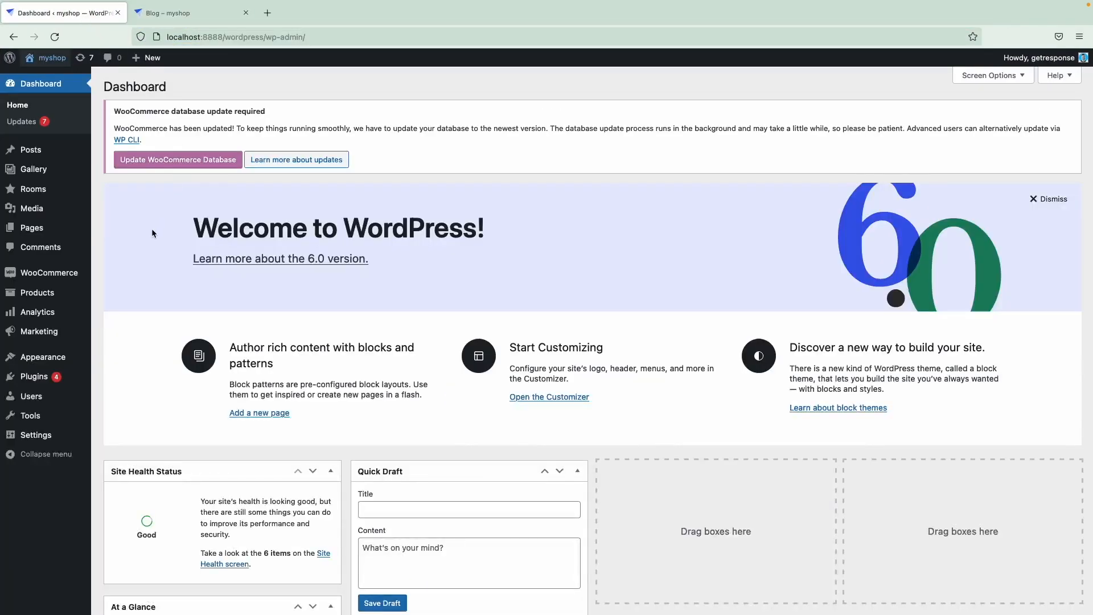
- Paste the GetResponse Analytics snippet after wp_head in Botiga's header.php and update the file
{"action": "mouse_move", "coordinate": [60, 363]}
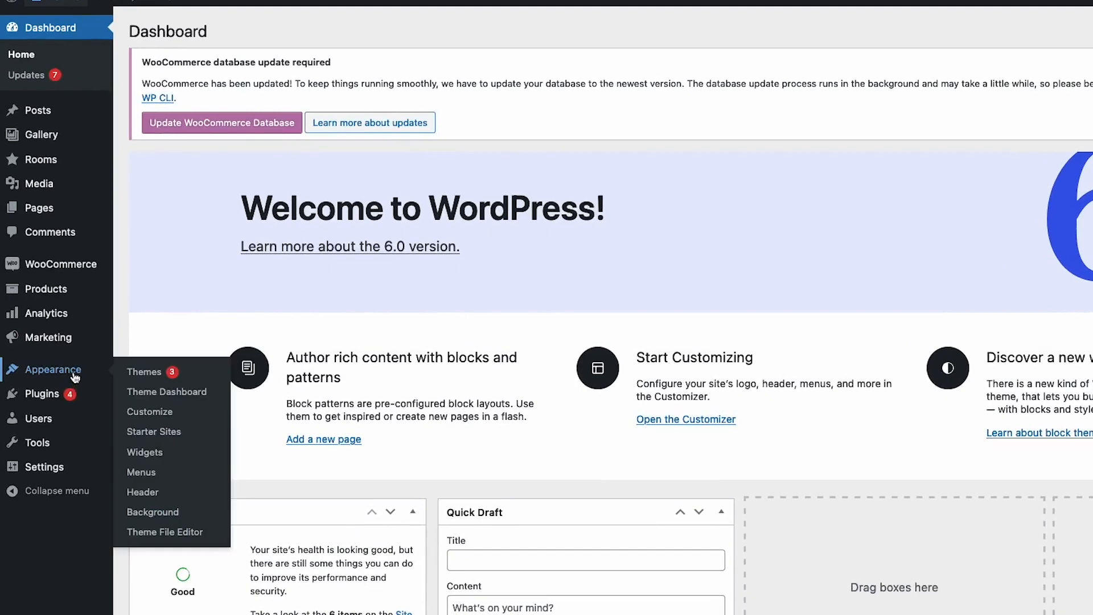
{"action": "left_click", "coordinate": [168, 534]}
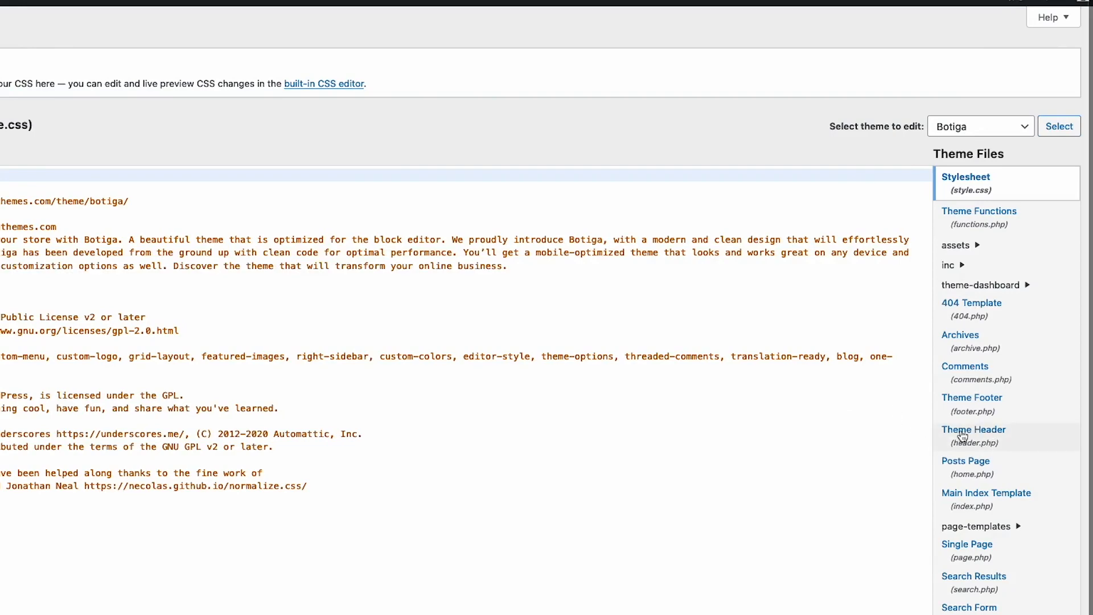
{"action": "left_click", "coordinate": [963, 436]}
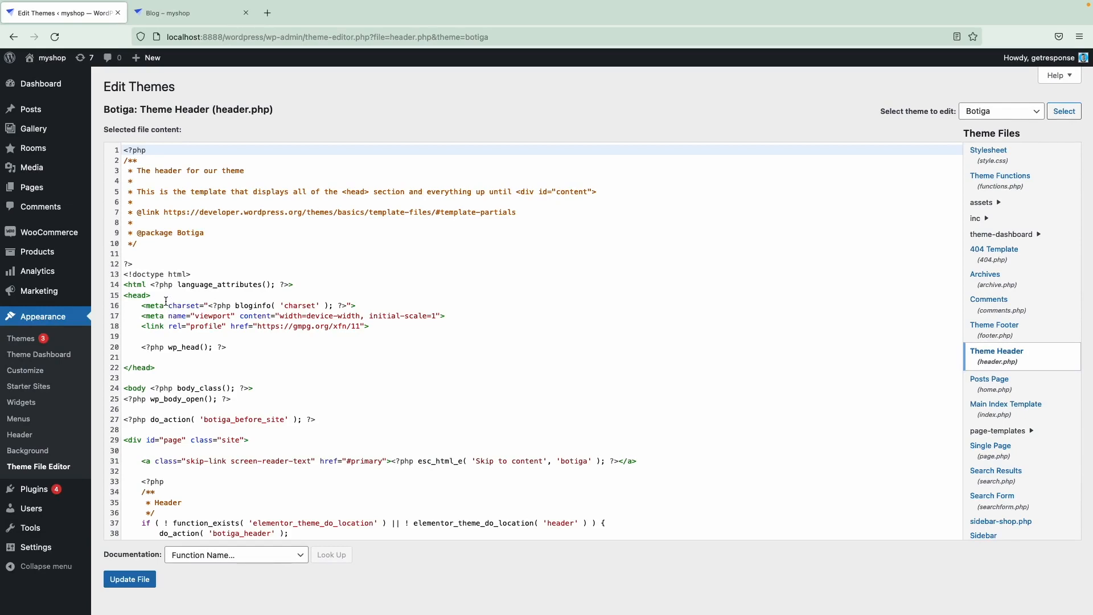
{"action": "double_click", "coordinate": [131, 294]}
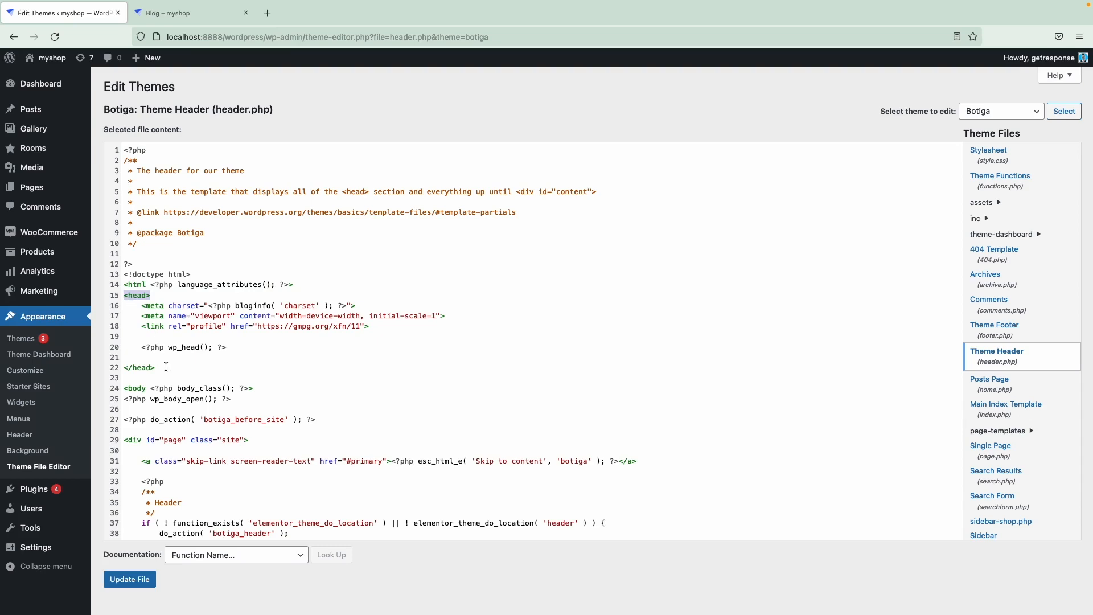
{"action": "left_click", "coordinate": [166, 367]}
{"action": "left_click", "coordinate": [230, 347]}
{"action": "key", "text": "Return"}
{"action": "key", "text": "ctrl+v"}
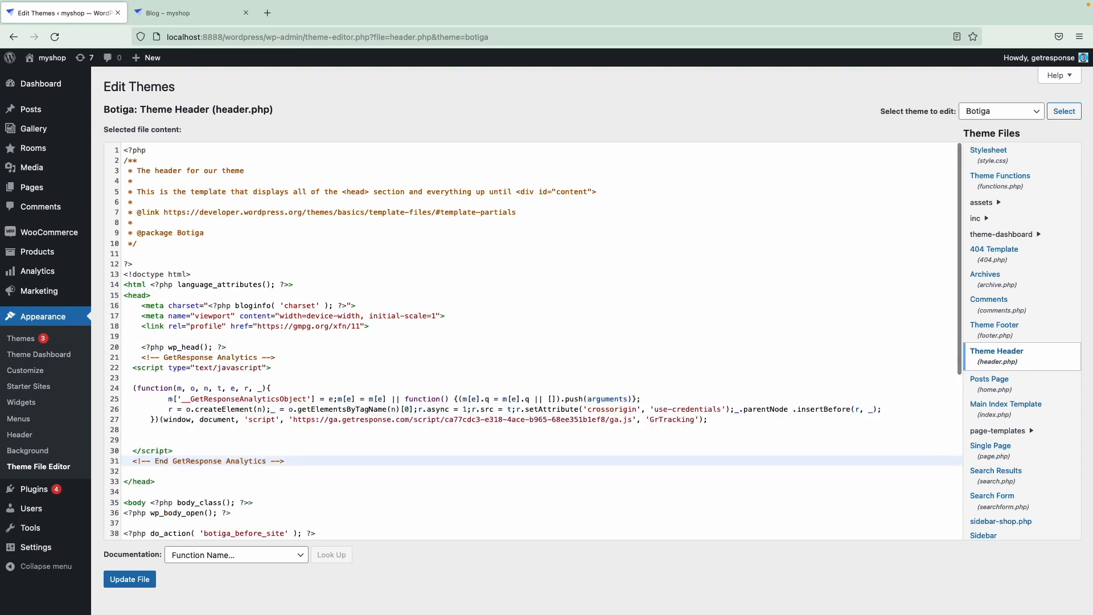
{"action": "left_click", "coordinate": [131, 580]}
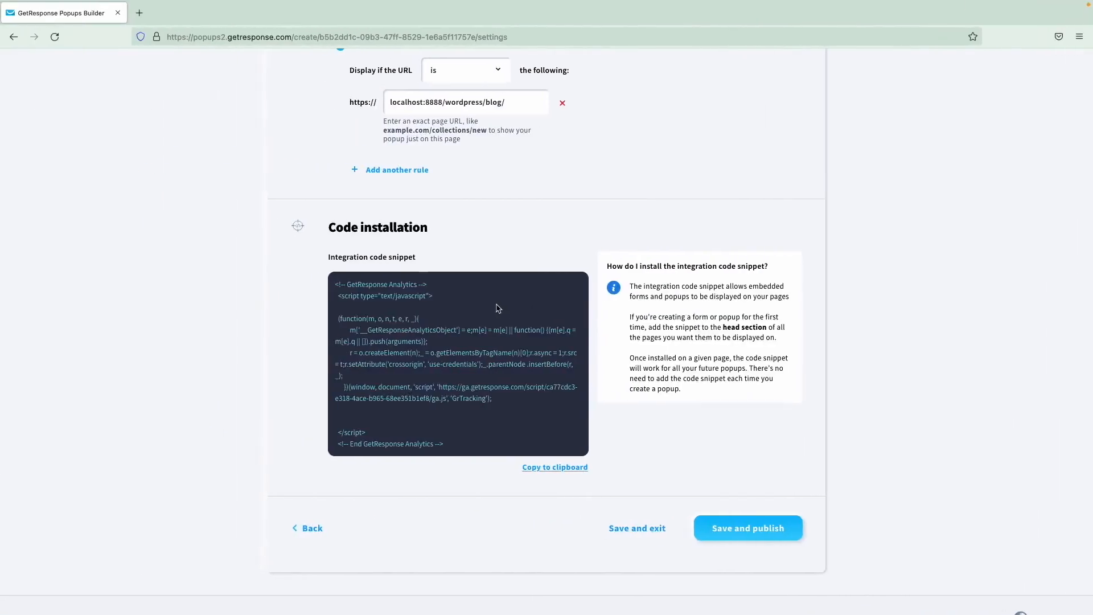
- Save and publish the blog-page popup
{"action": "left_click", "coordinate": [743, 527]}
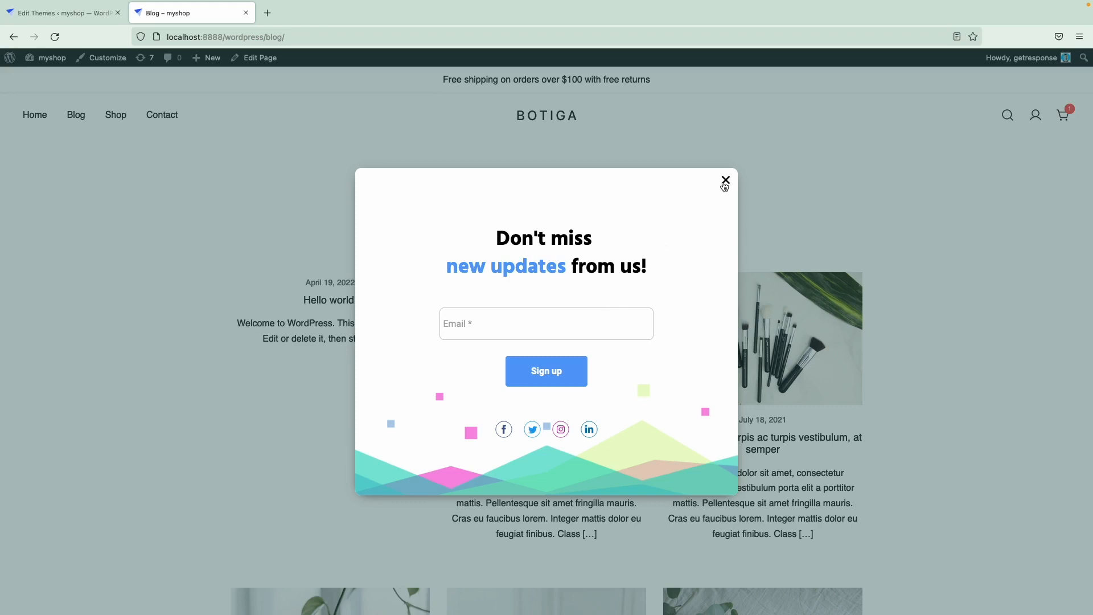
- Submit the blog popup's signup form with a test email address
{"action": "left_click", "coordinate": [607, 316]}
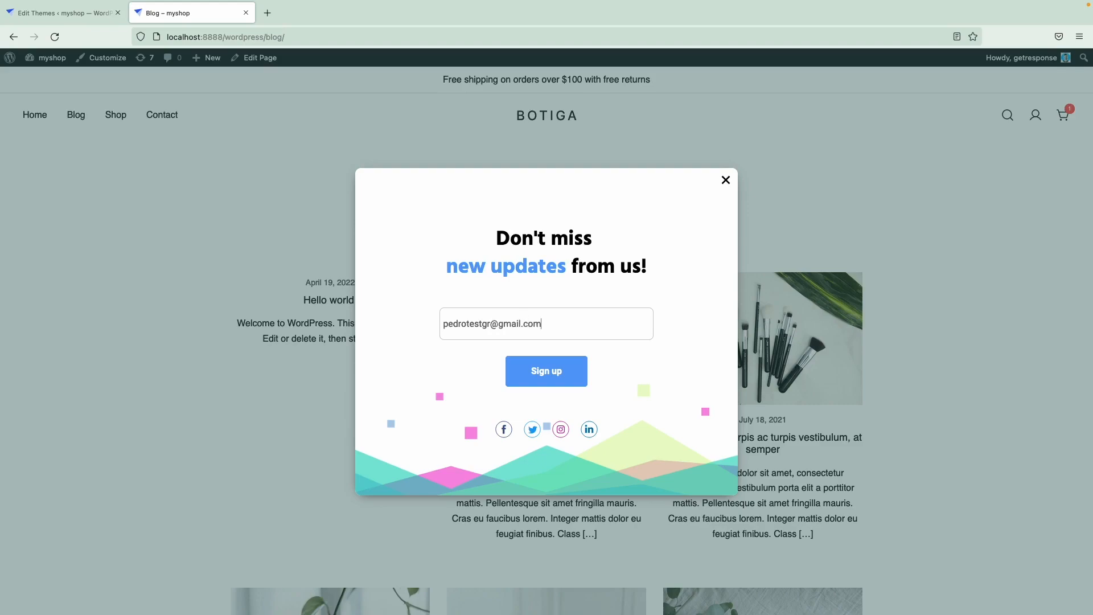
{"action": "left_click", "coordinate": [546, 373]}
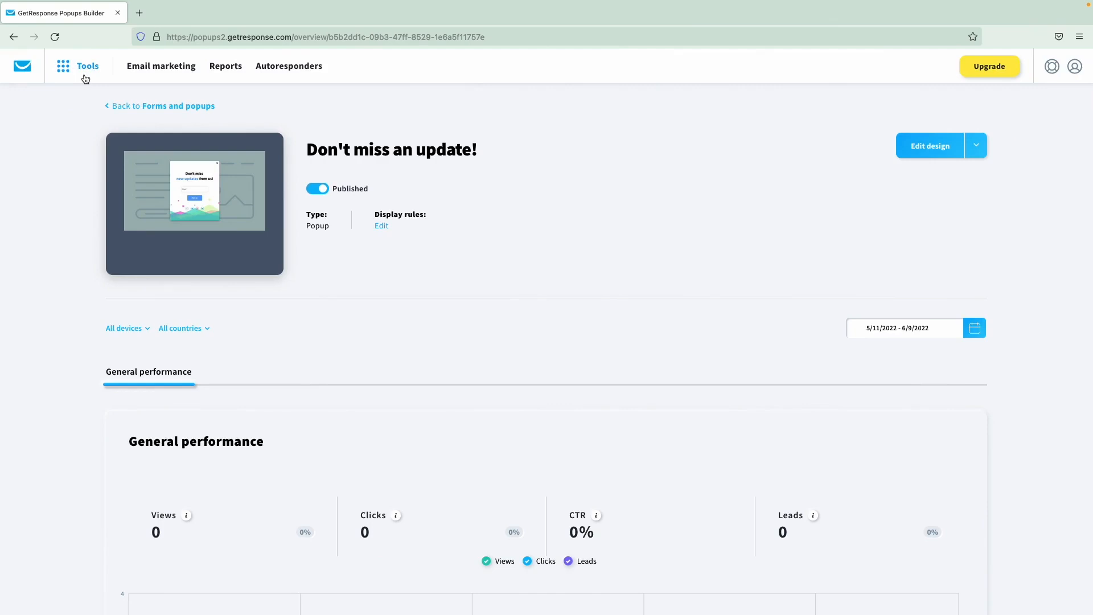
- Create a new embedded-in-page form from template #001
{"action": "left_click", "coordinate": [124, 108]}
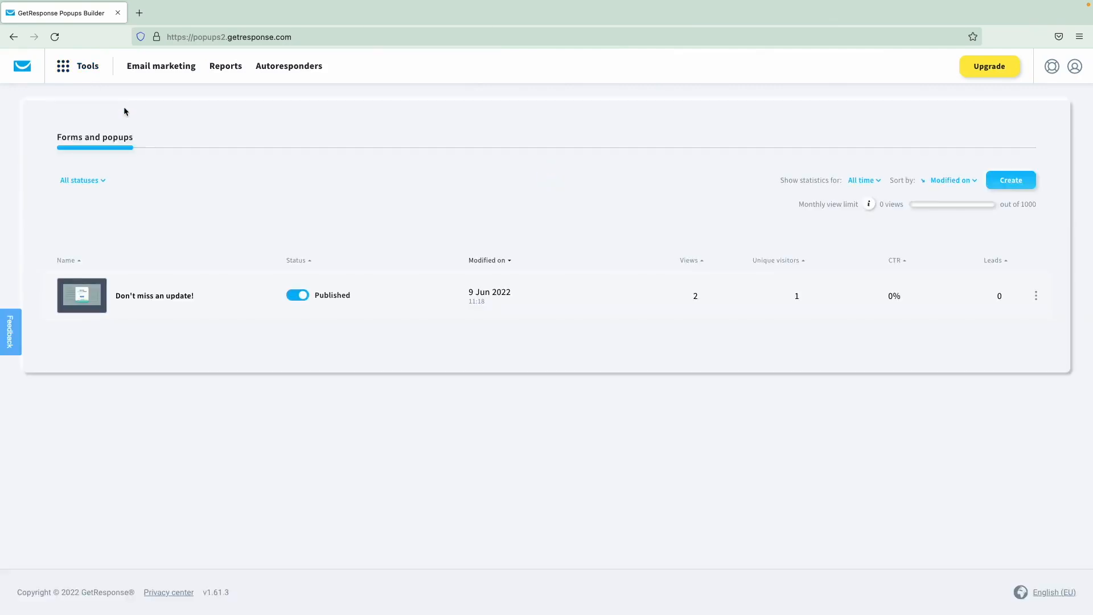
{"action": "left_click", "coordinate": [1001, 181]}
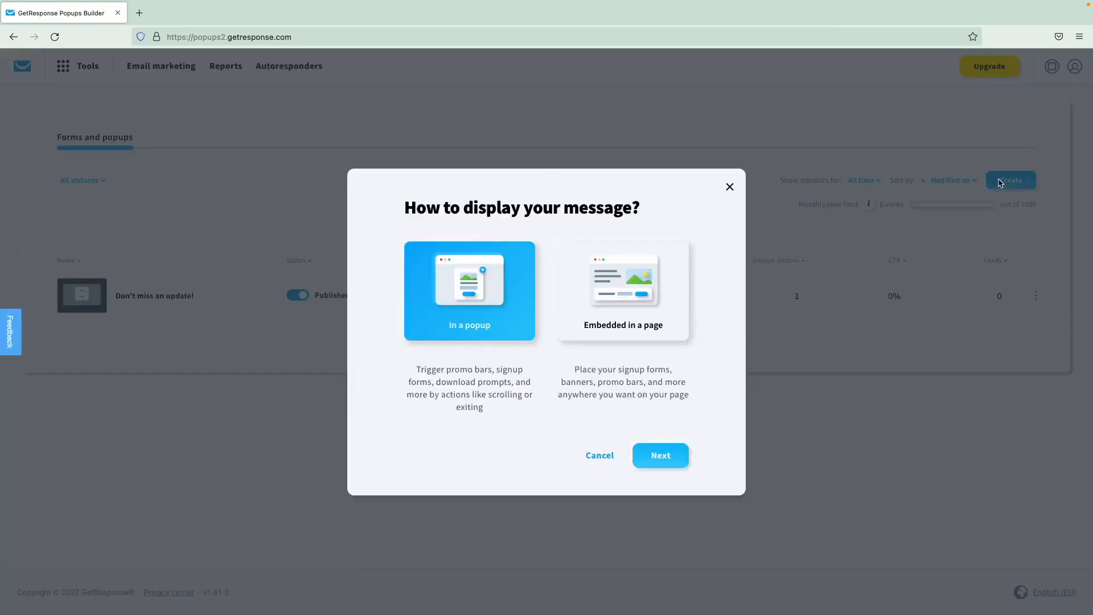
{"action": "left_click", "coordinate": [620, 308]}
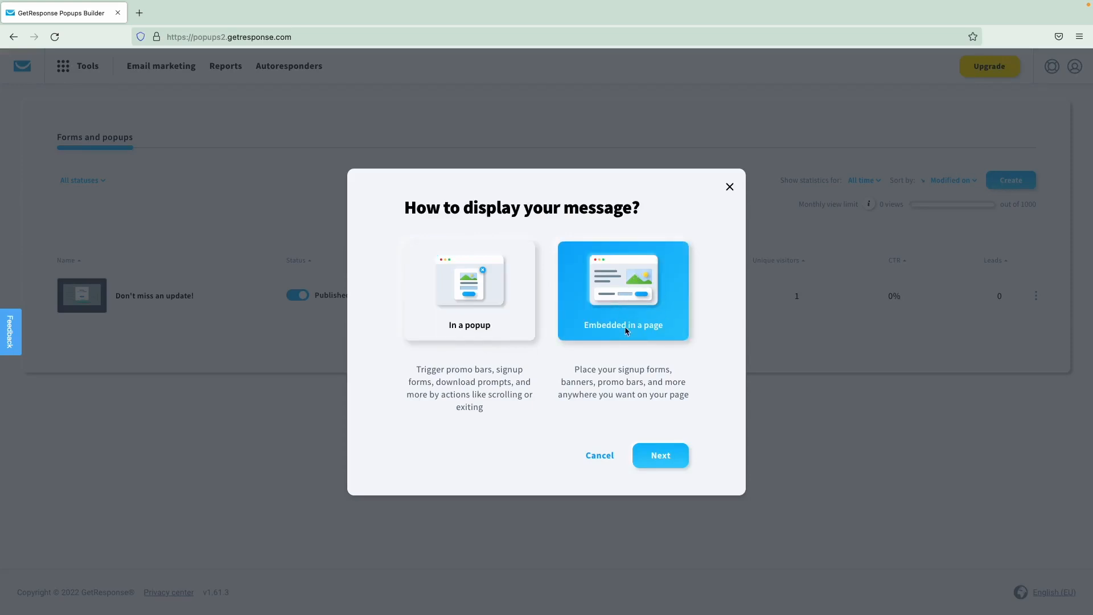
{"action": "left_click", "coordinate": [648, 453]}
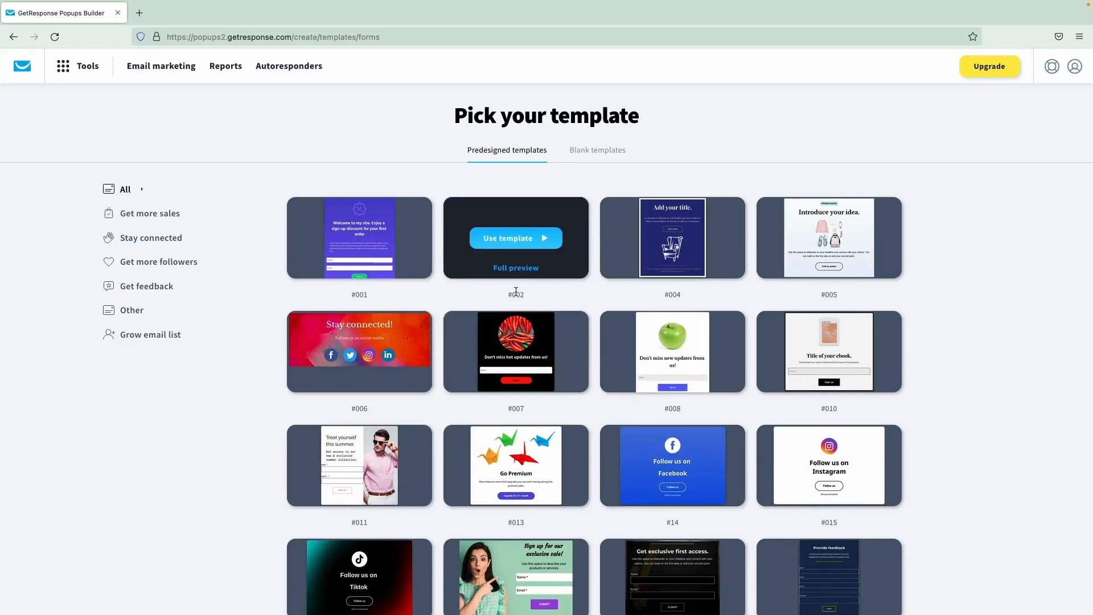
{"action": "left_click", "coordinate": [373, 242]}
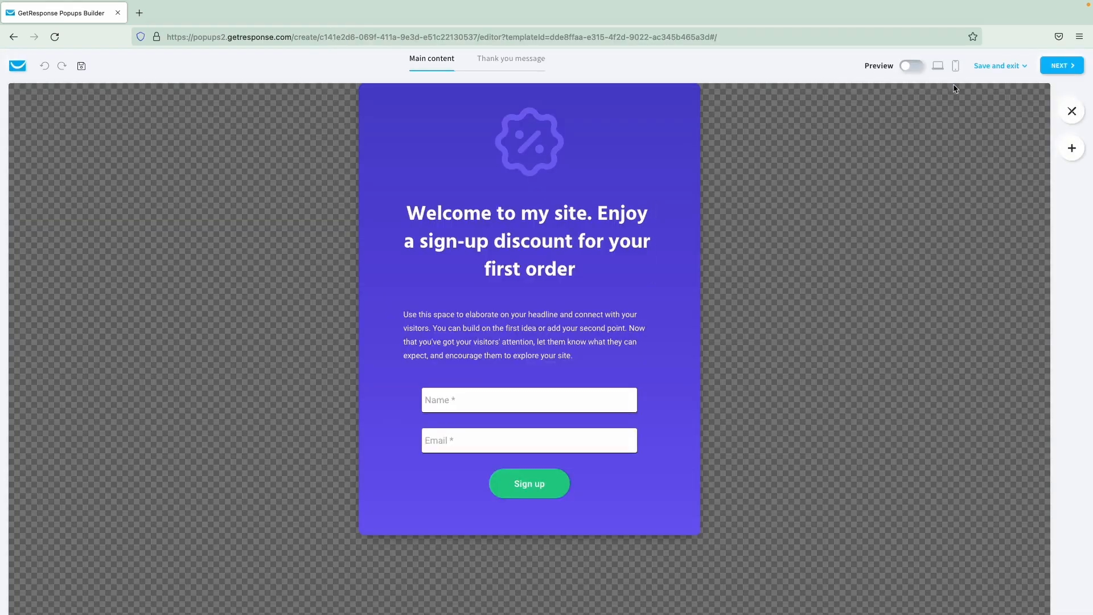
{"action": "left_click", "coordinate": [1058, 66]}
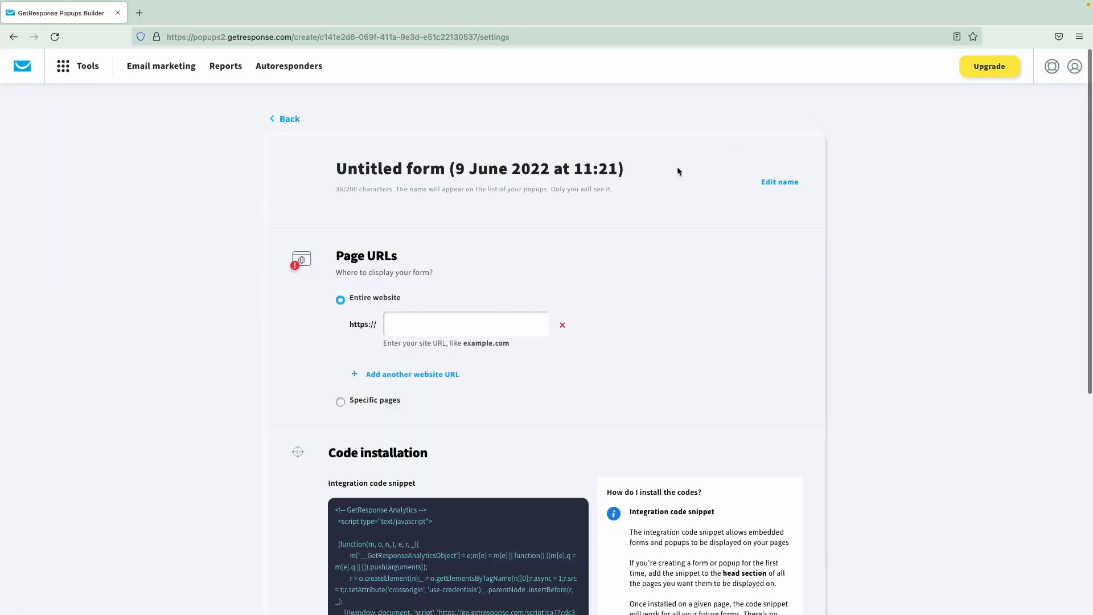
- Review the embedded form code and its explanation in the form settings
{"action": "scroll", "coordinate": [735, 189], "scroll_direction": "down", "scroll_amount": 5}
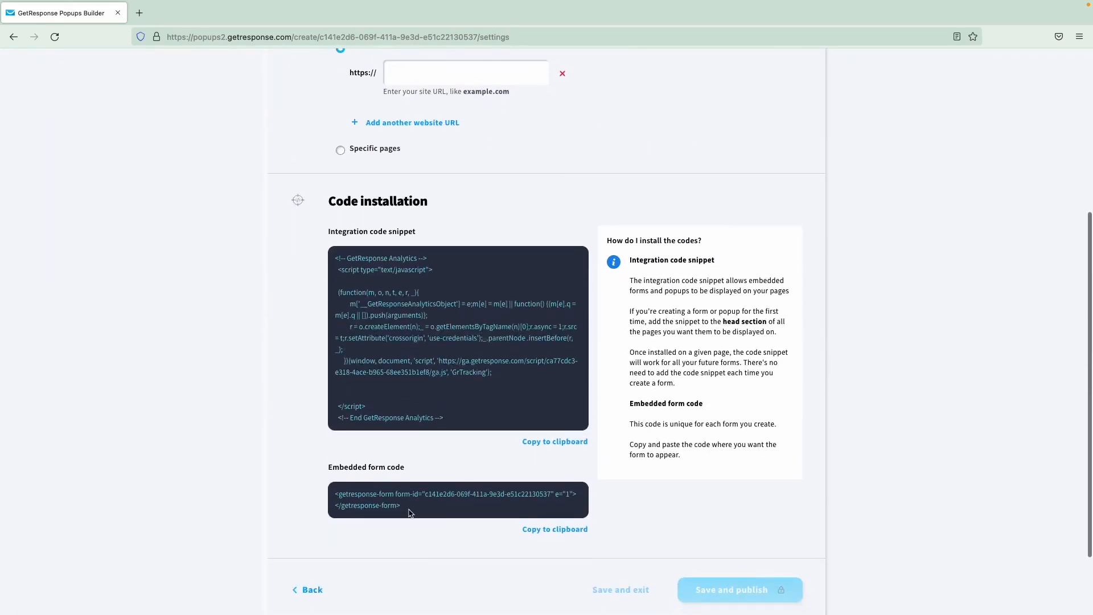
{"action": "left_click_drag", "start_coordinate": [403, 510], "coordinate": [311, 494]}
{"action": "left_click", "coordinate": [308, 493]}
{"action": "left_click_drag", "start_coordinate": [682, 455], "coordinate": [627, 426]}
{"action": "left_click", "coordinate": [618, 442]}
{"action": "scroll", "coordinate": [618, 441], "scroll_direction": "down", "scroll_amount": 2}
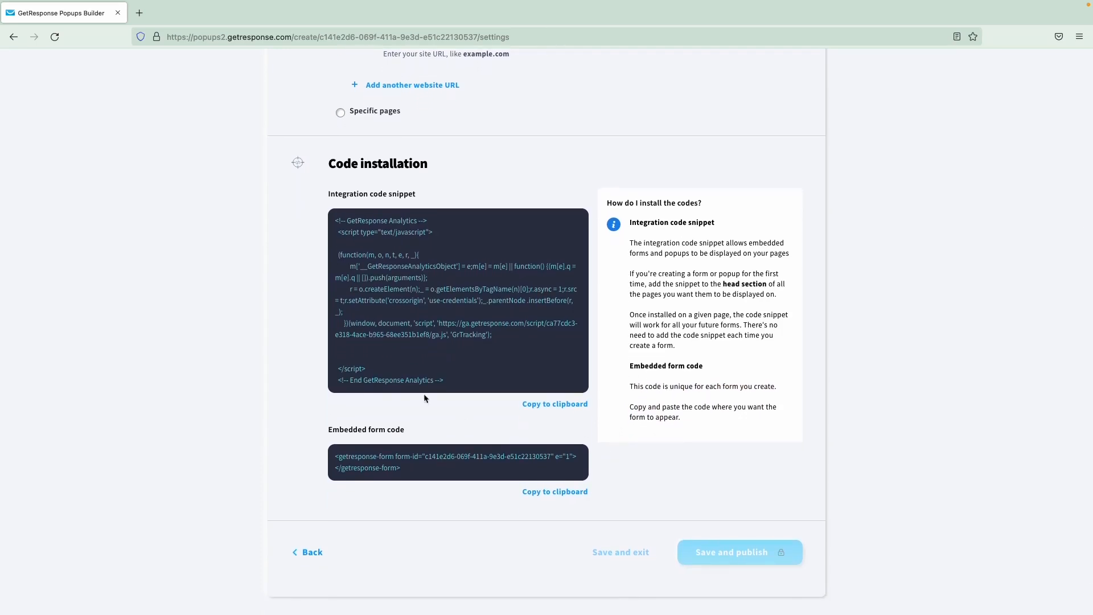
{"action": "scroll", "coordinate": [512, 416], "scroll_direction": "up", "scroll_amount": 6}
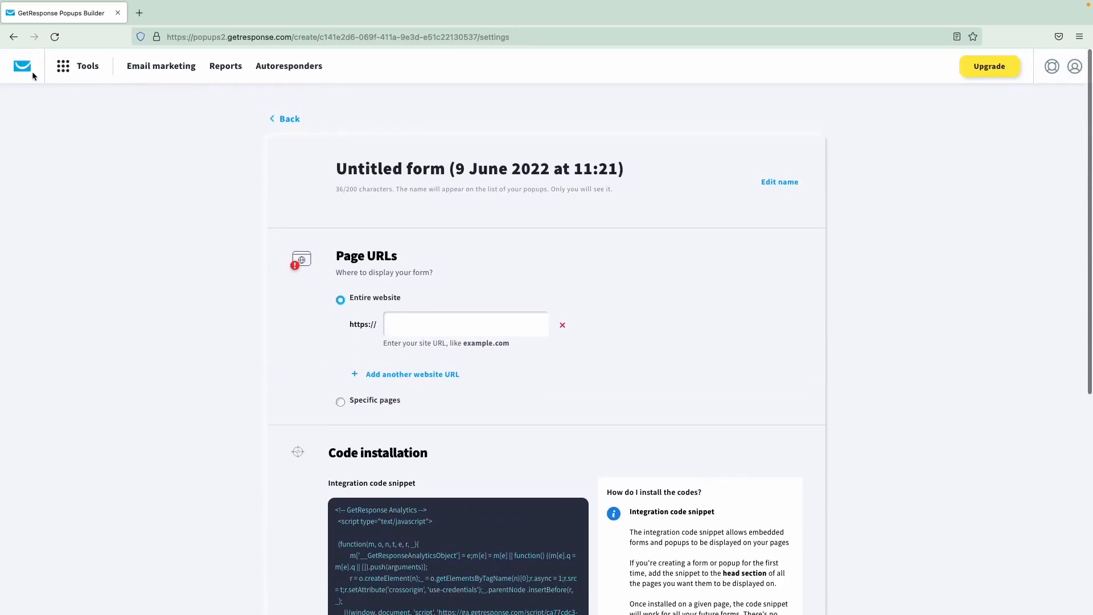
- Browse the Students of English list's contacts, then return to the contact lists overview
{"action": "left_click", "coordinate": [26, 73]}
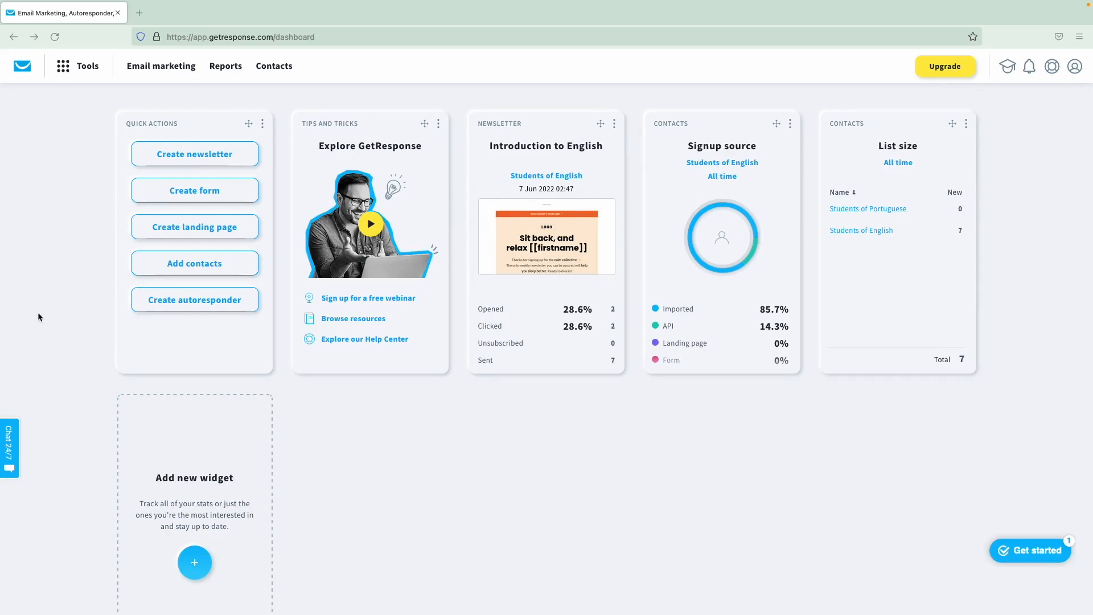
{"action": "left_click", "coordinate": [276, 67]}
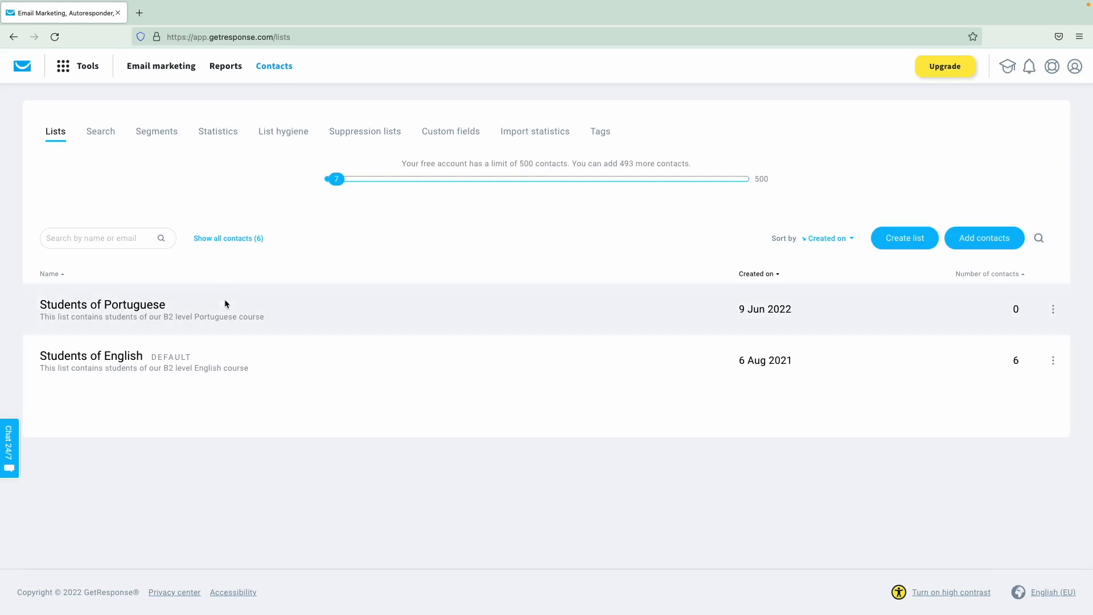
{"action": "left_click", "coordinate": [98, 363]}
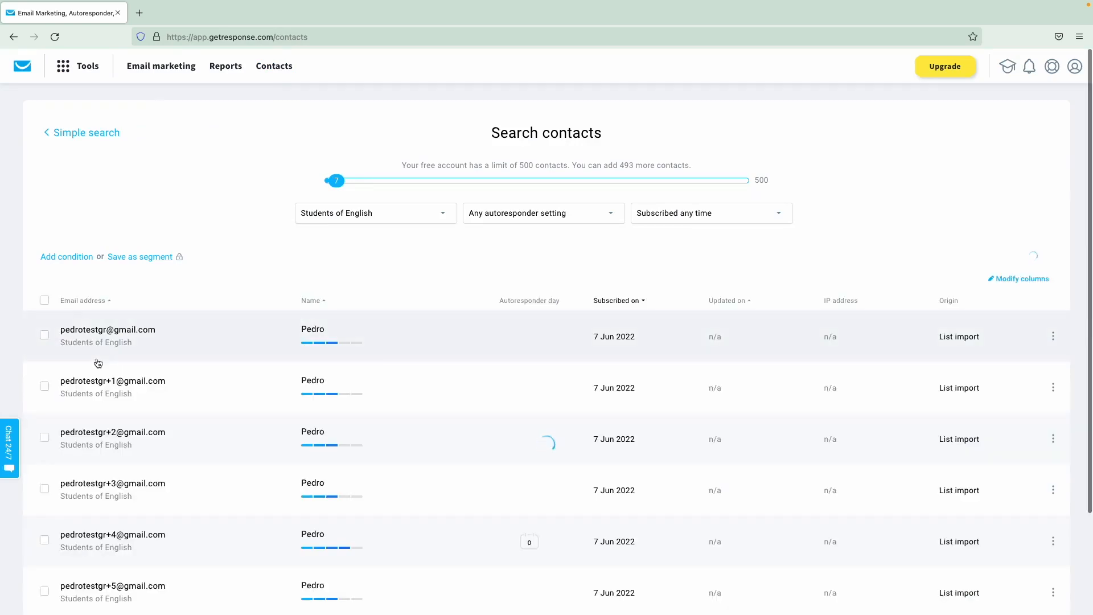
{"action": "scroll", "coordinate": [99, 360], "scroll_direction": "down", "scroll_amount": 2}
{"action": "scroll", "coordinate": [99, 359], "scroll_direction": "down", "scroll_amount": 1}
{"action": "scroll", "coordinate": [98, 358], "scroll_direction": "up", "scroll_amount": 3}
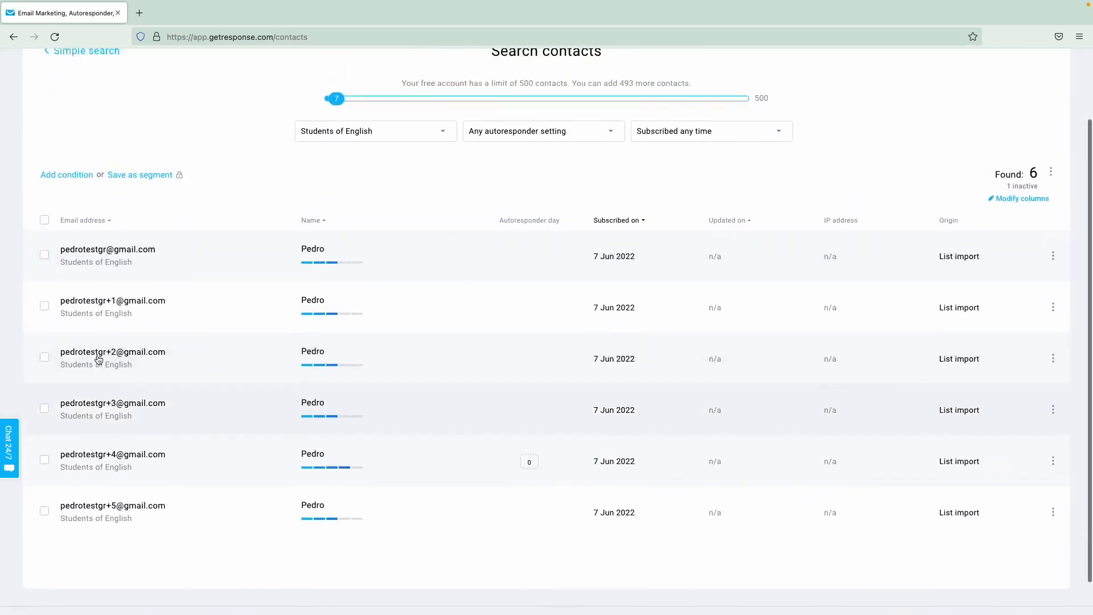
{"action": "scroll", "coordinate": [99, 354], "scroll_direction": "down", "scroll_amount": 1}
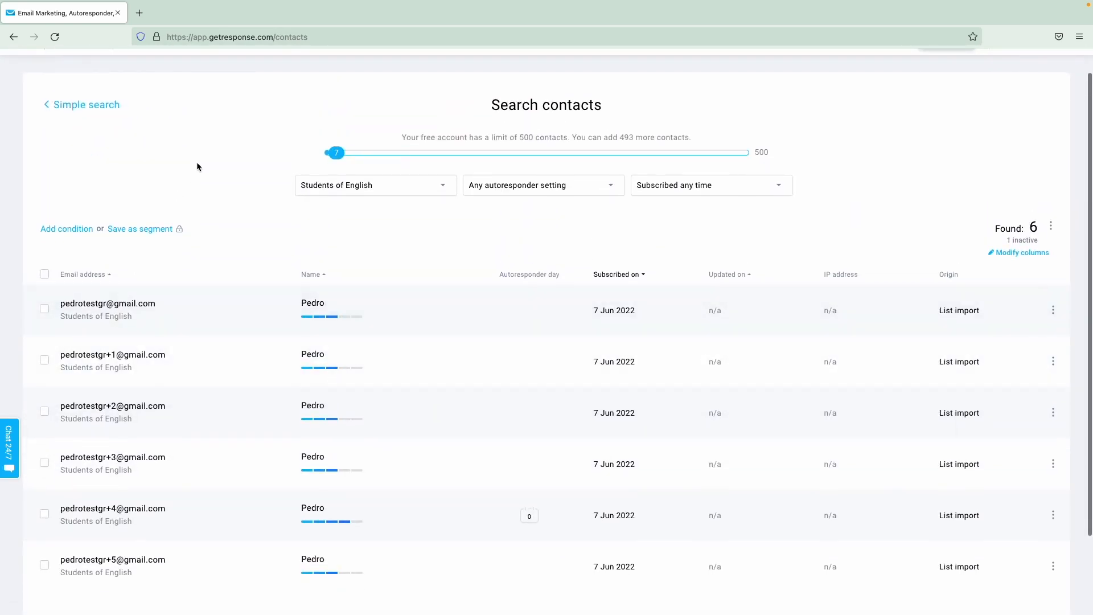
{"action": "scroll", "coordinate": [196, 161], "scroll_direction": "up", "scroll_amount": 1}
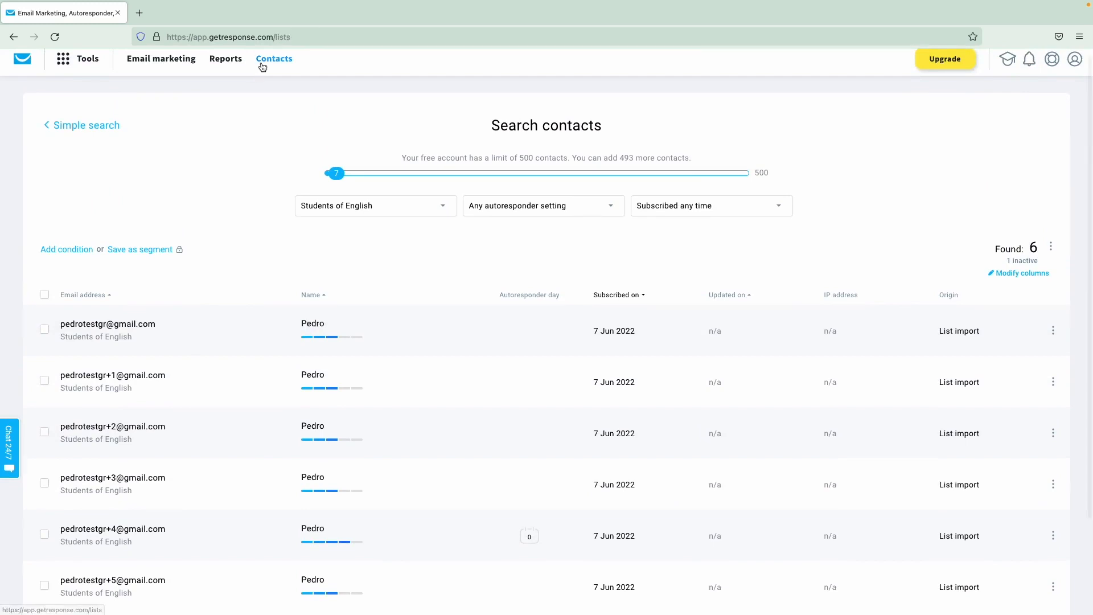
{"action": "left_click", "coordinate": [260, 66]}
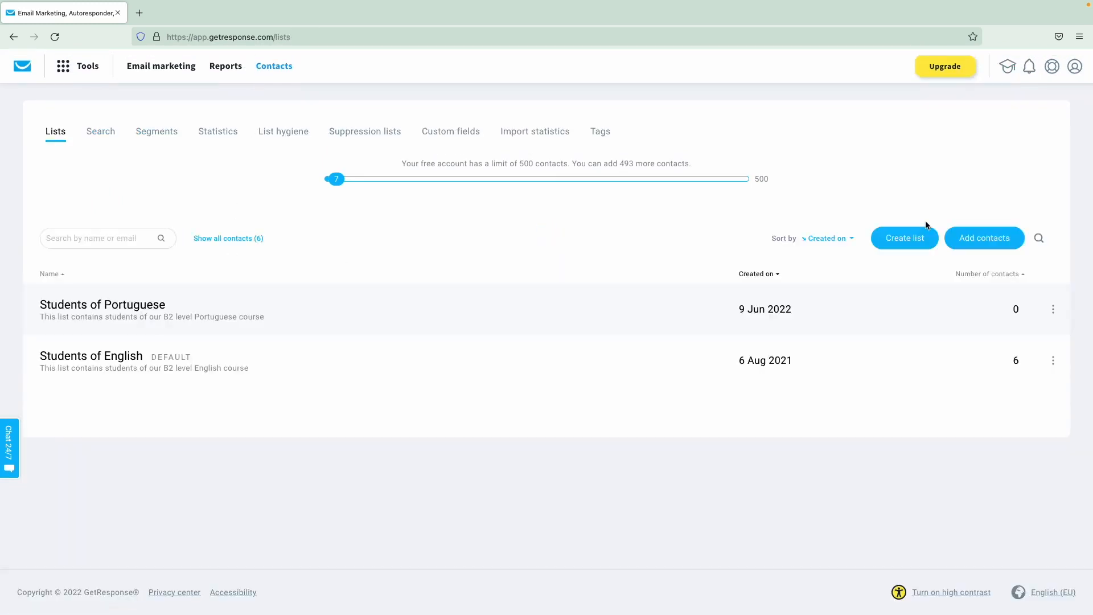
- Create a new contact list named 'Students of Italian'
{"action": "left_click", "coordinate": [905, 238]}
{"action": "left_click", "coordinate": [522, 190]}
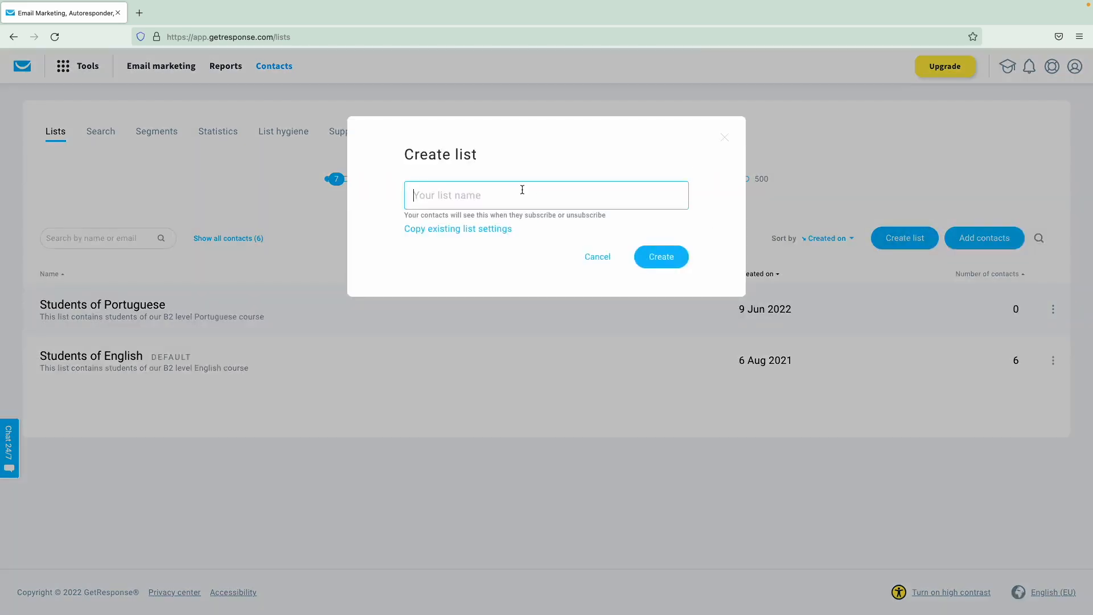
{"action": "type", "text": "Students of Italiuans"}
{"action": "key", "text": "BackSpace"}
{"action": "key", "text": "BackSpace"}
{"action": "type", "text": "an"}
{"action": "left_click", "coordinate": [652, 260]}
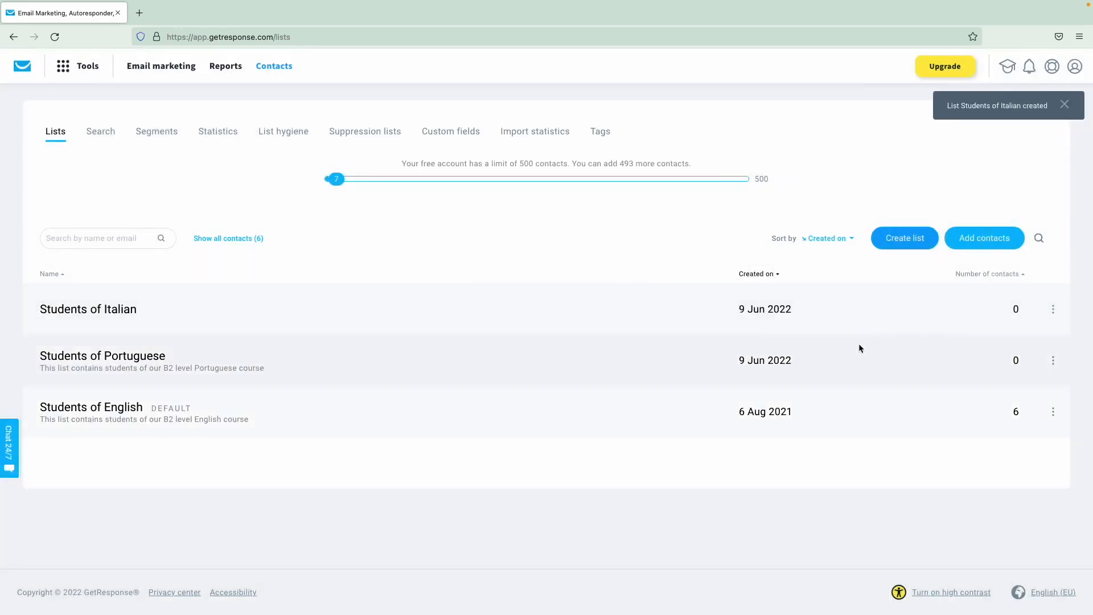
- Give the list the title 'Students of Italian' and a pasted description changed to Italian
{"action": "left_click", "coordinate": [1054, 309]}
{"action": "left_click", "coordinate": [963, 359]}
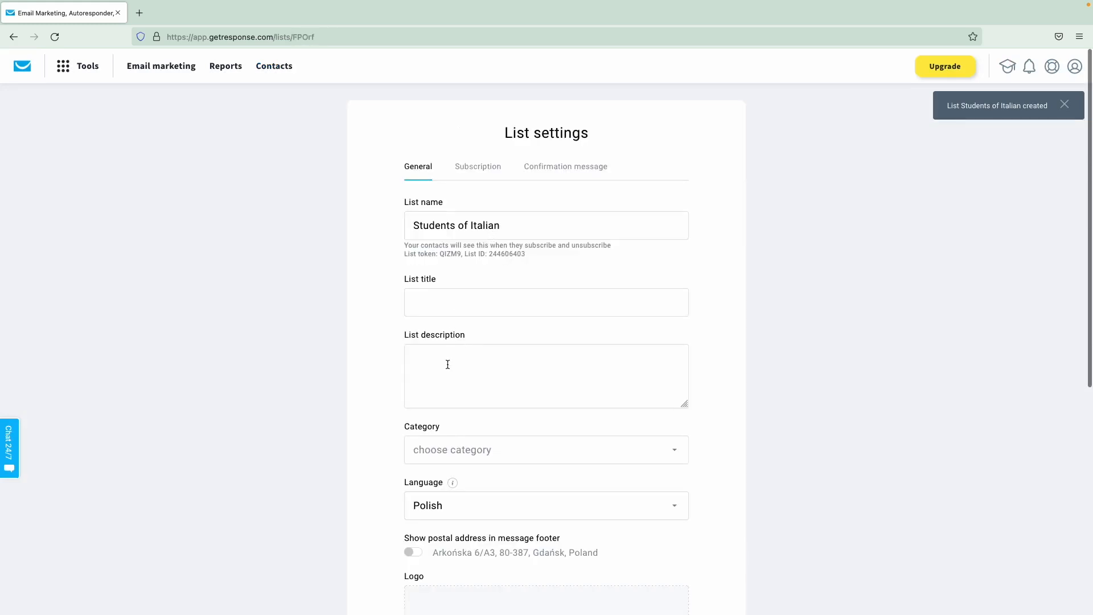
{"action": "left_click", "coordinate": [440, 308]}
{"action": "type", "text": "S"}
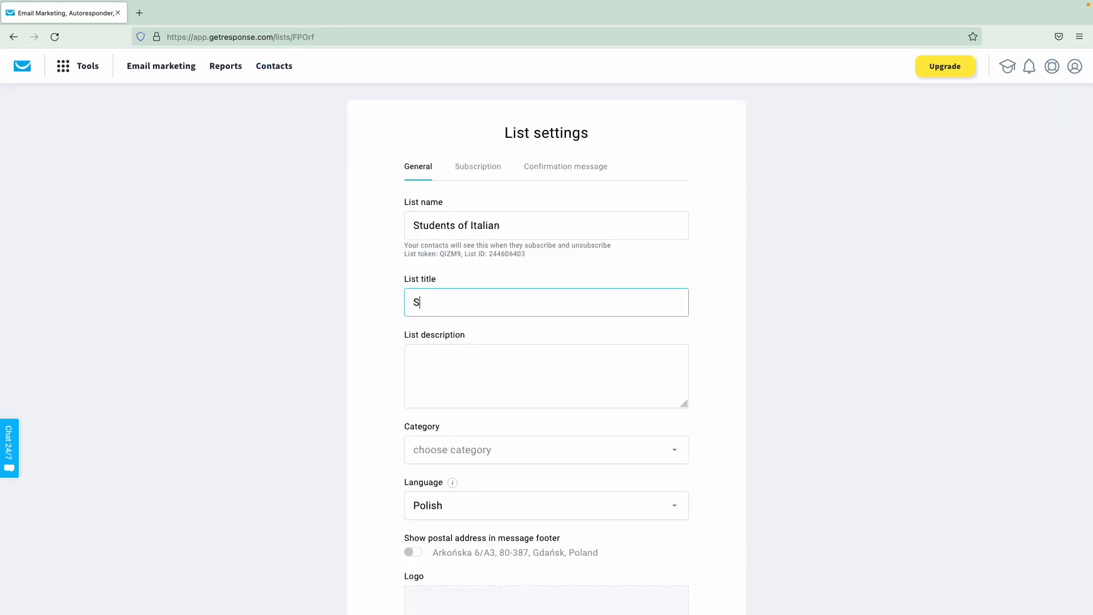
{"action": "type", "text": "tudents of Italian"}
{"action": "left_click", "coordinate": [442, 378]}
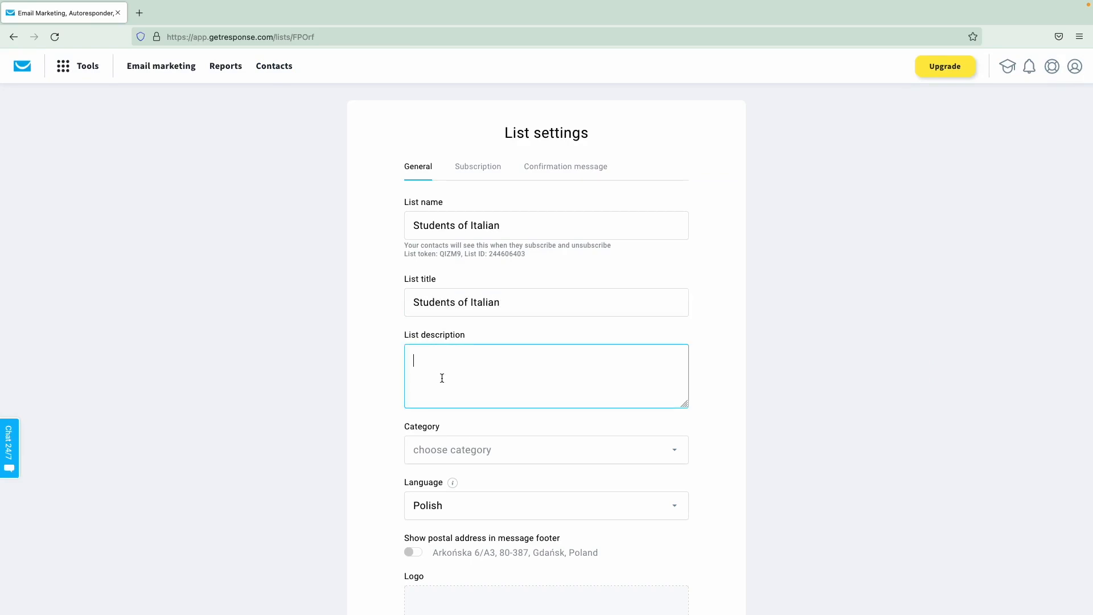
{"action": "type", "text": "This list contains students of our B2 level English course"}
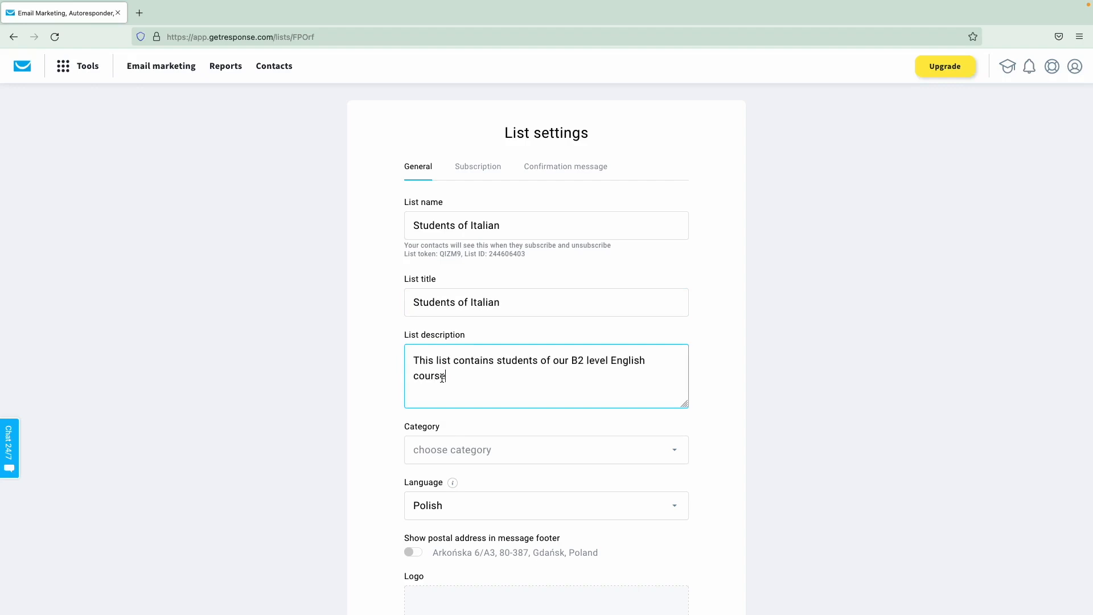
{"action": "double_click", "coordinate": [623, 360]}
{"action": "type", "text": "Italian"}
- Set the list language to Italian and show the postal address in message footers
{"action": "scroll", "coordinate": [373, 450], "scroll_direction": "down", "scroll_amount": 3}
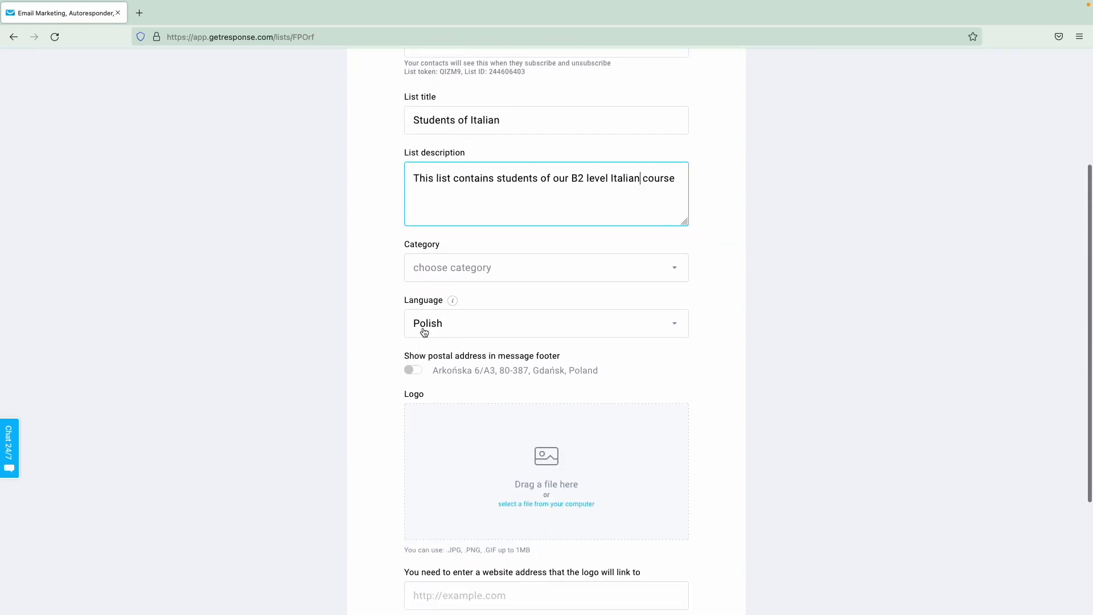
{"action": "left_click", "coordinate": [424, 330]}
{"action": "type", "text": "it"}
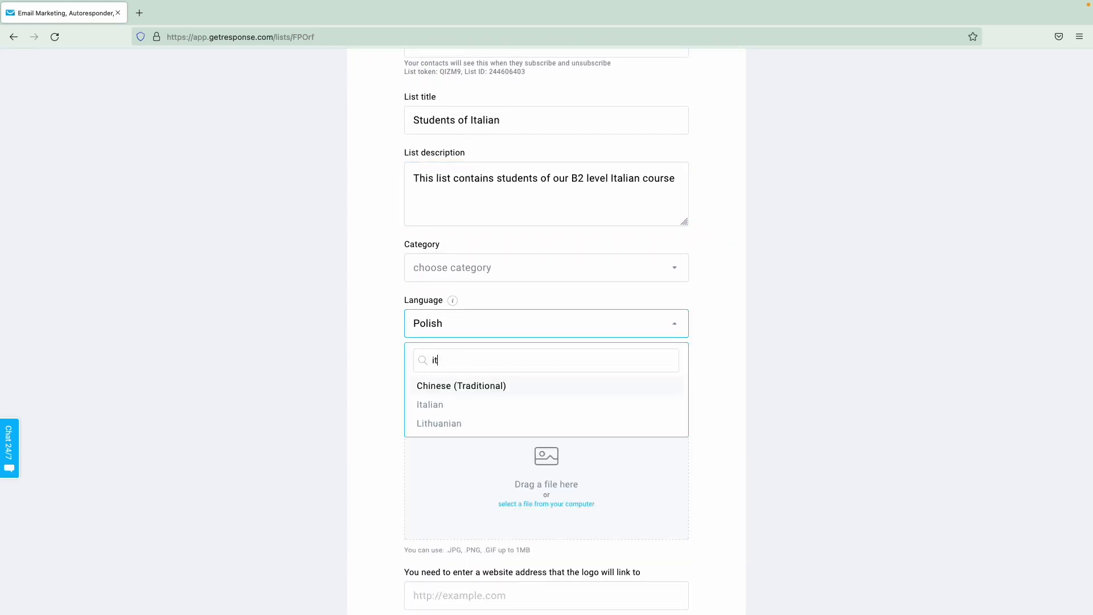
{"action": "left_click", "coordinate": [432, 404]}
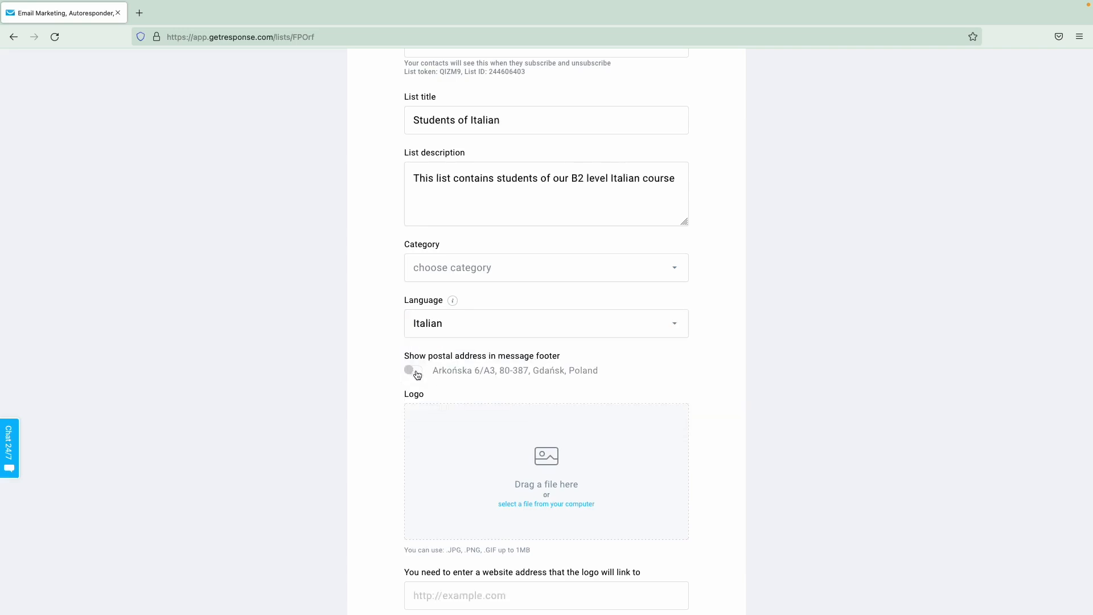
{"action": "left_click", "coordinate": [414, 370]}
{"action": "left_click", "coordinate": [522, 379]}
{"action": "scroll", "coordinate": [513, 421], "scroll_direction": "down", "scroll_amount": 5}
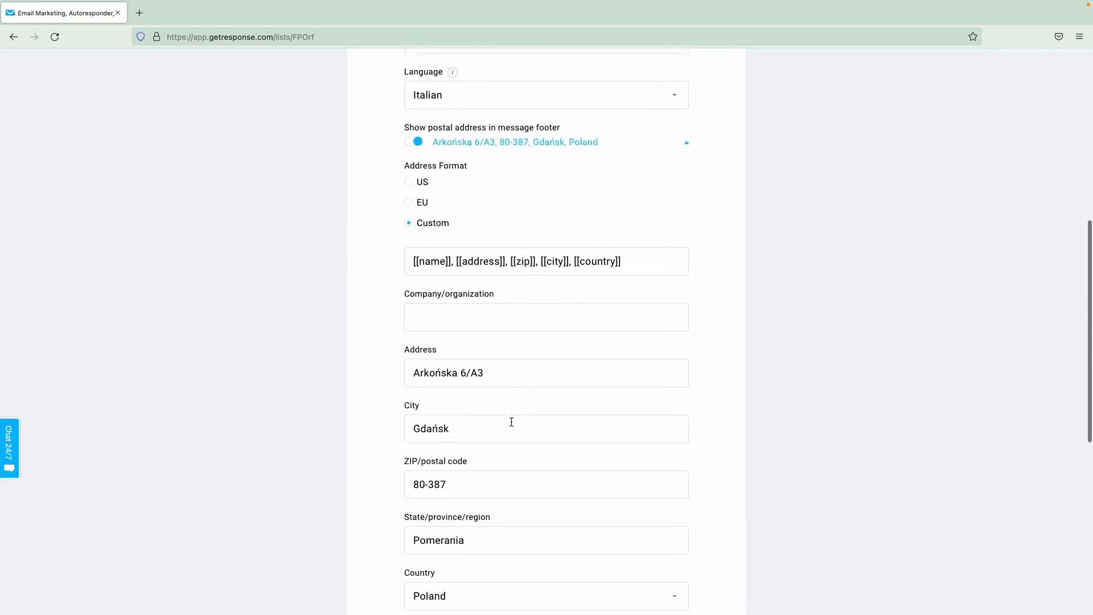
{"action": "scroll", "coordinate": [512, 422], "scroll_direction": "down", "scroll_amount": 2}
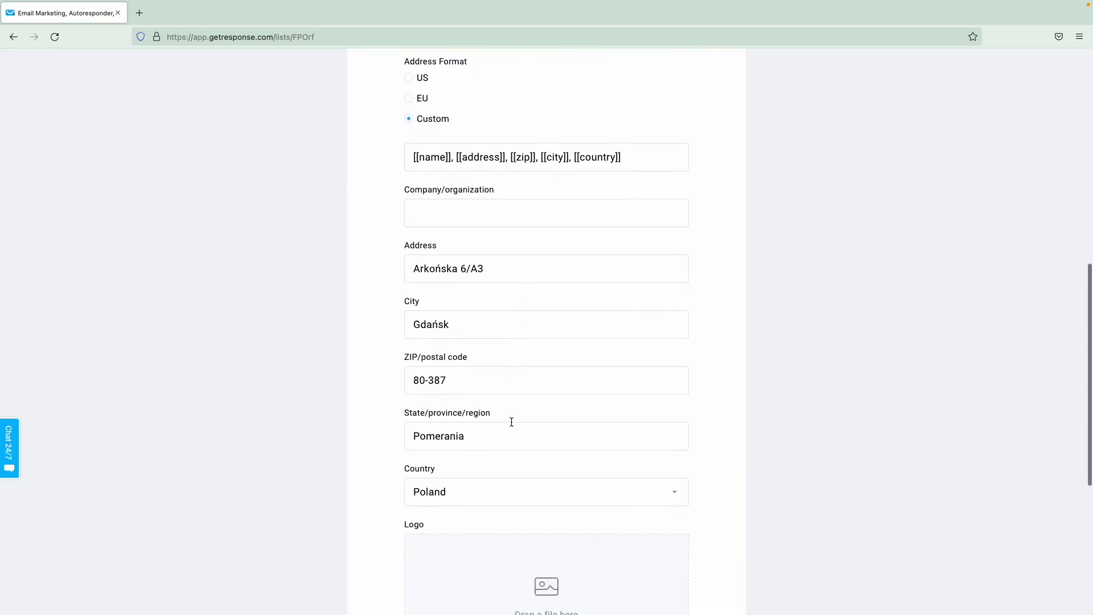
{"action": "scroll", "coordinate": [511, 422], "scroll_direction": "up", "scroll_amount": 1}
{"action": "scroll", "coordinate": [512, 422], "scroll_direction": "up", "scroll_amount": 2}
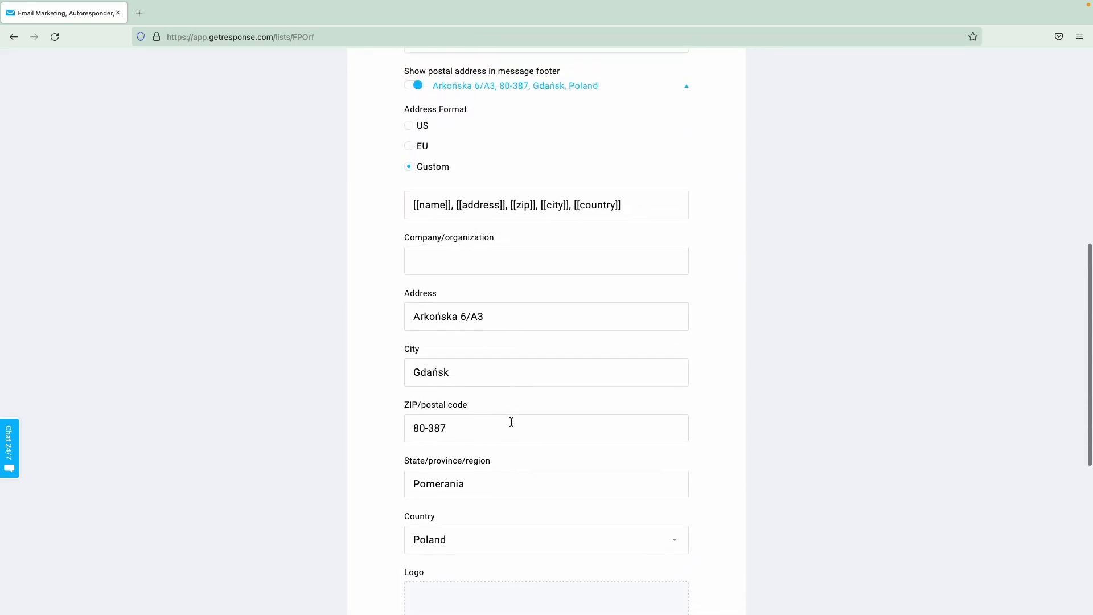
{"action": "scroll", "coordinate": [511, 422], "scroll_direction": "up", "scroll_amount": 2}
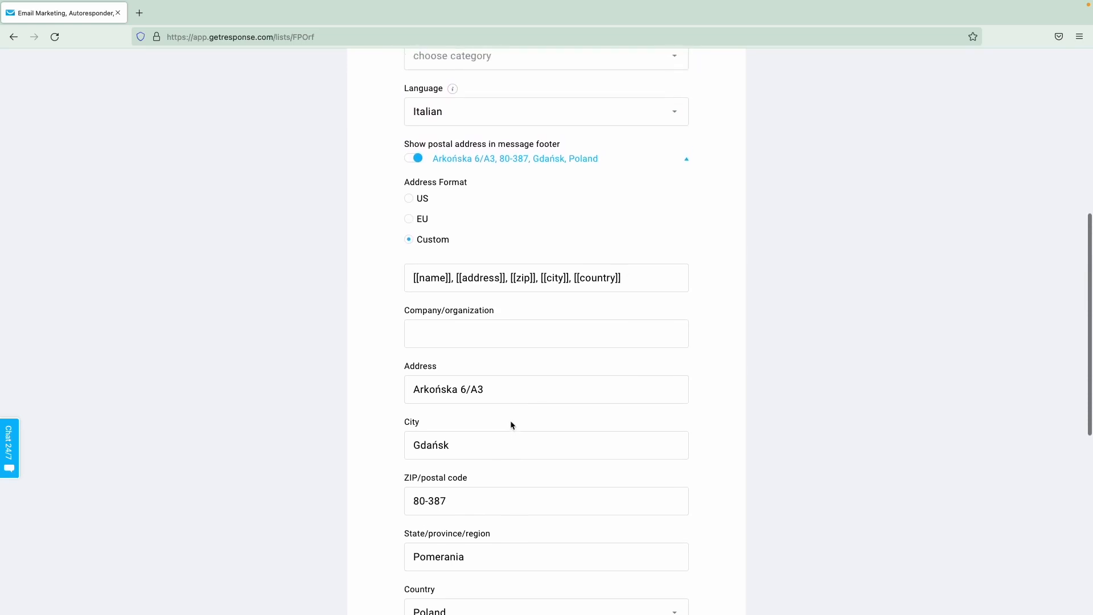
{"action": "scroll", "coordinate": [512, 425], "scroll_direction": "down", "scroll_amount": 2}
{"action": "scroll", "coordinate": [512, 425], "scroll_direction": "down", "scroll_amount": 1}
{"action": "scroll", "coordinate": [512, 423], "scroll_direction": "up", "scroll_amount": 6}
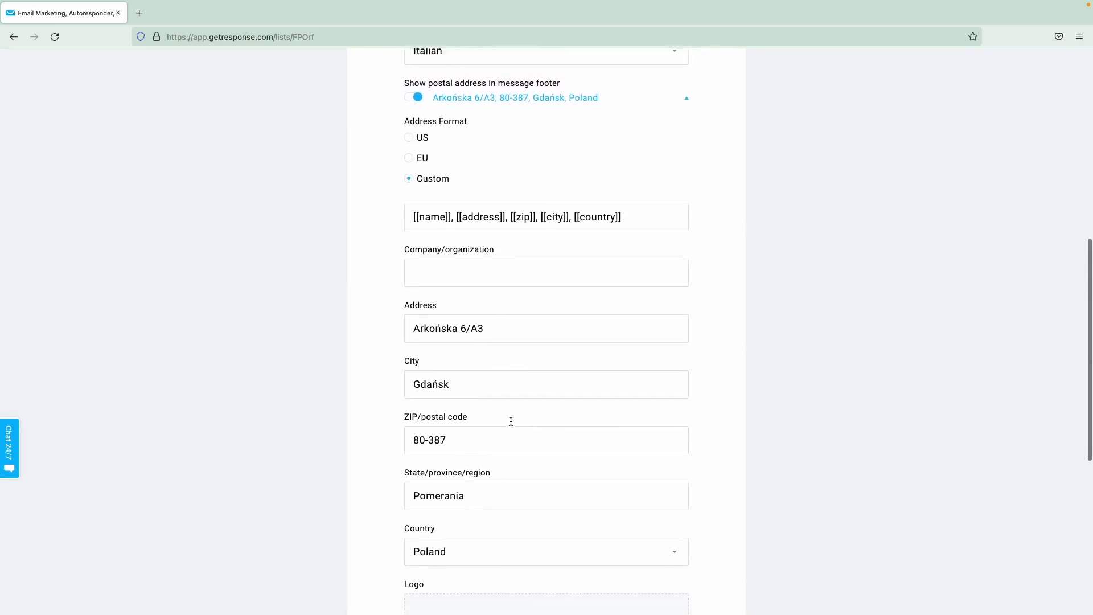
{"action": "scroll", "coordinate": [511, 421], "scroll_direction": "up", "scroll_amount": 10}
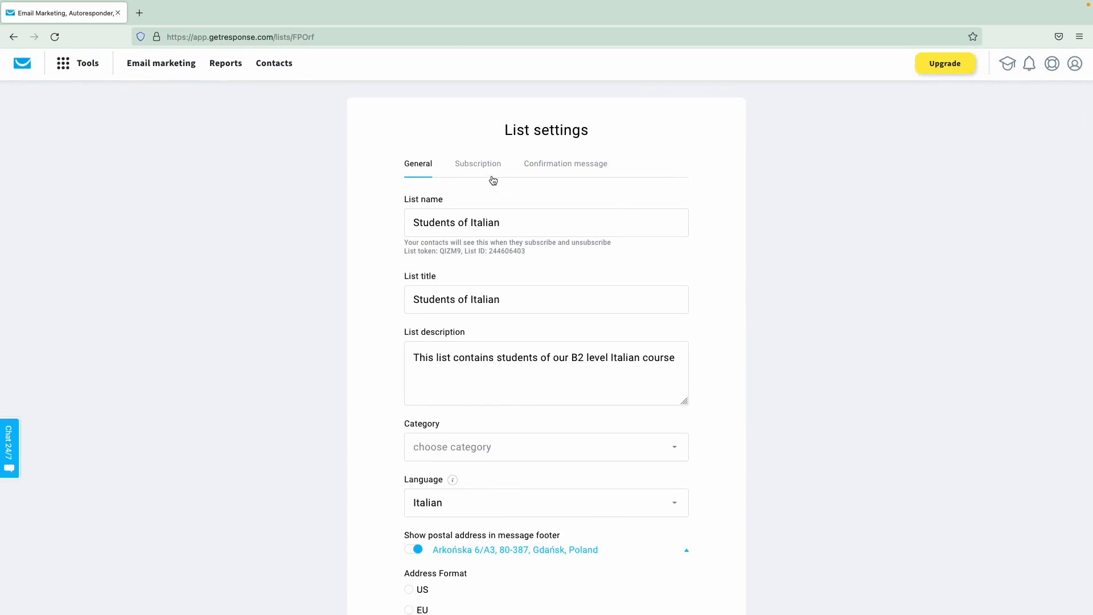
- Review the Subscription and Confirmation message tabs, save general settings, and return to contact lists
{"action": "left_click", "coordinate": [491, 170]}
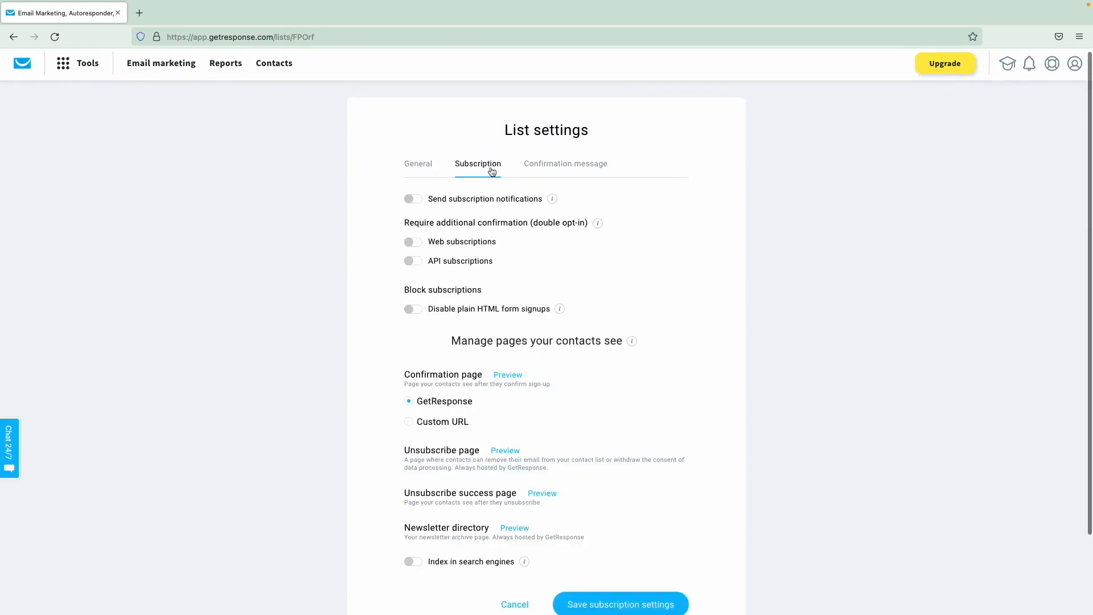
{"action": "left_click", "coordinate": [545, 169]}
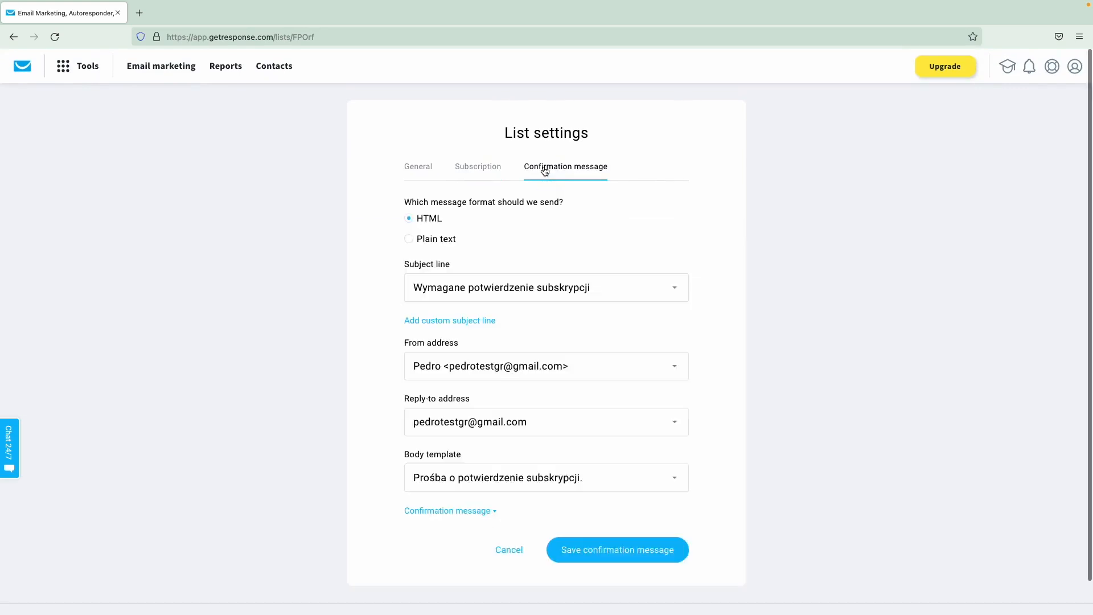
{"action": "left_click", "coordinate": [420, 169]}
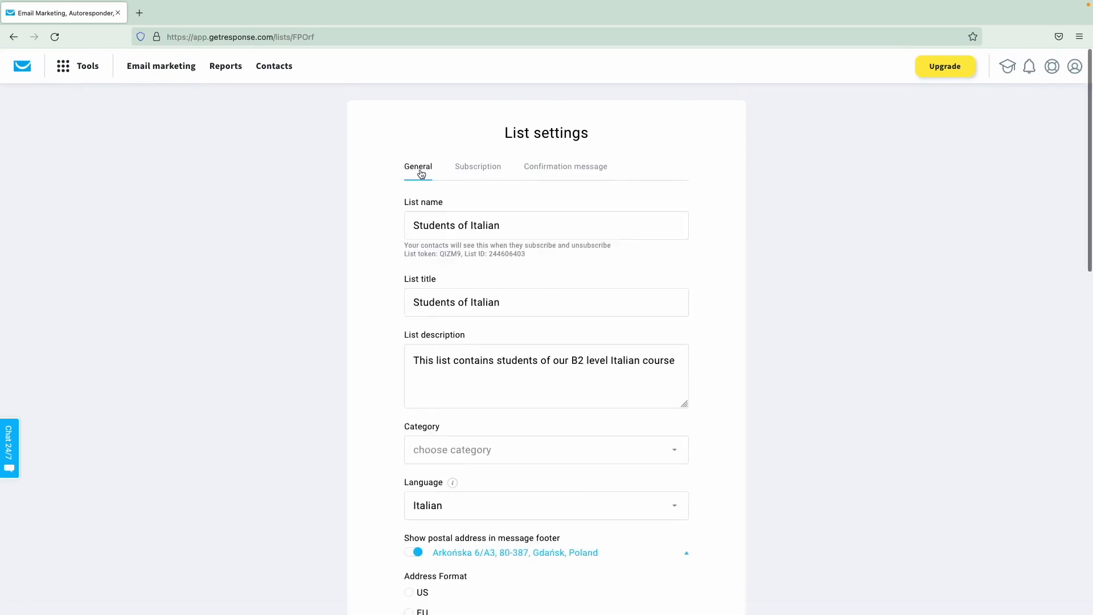
{"action": "scroll", "coordinate": [567, 353], "scroll_direction": "down", "scroll_amount": 2}
{"action": "scroll", "coordinate": [567, 353], "scroll_direction": "down", "scroll_amount": 20}
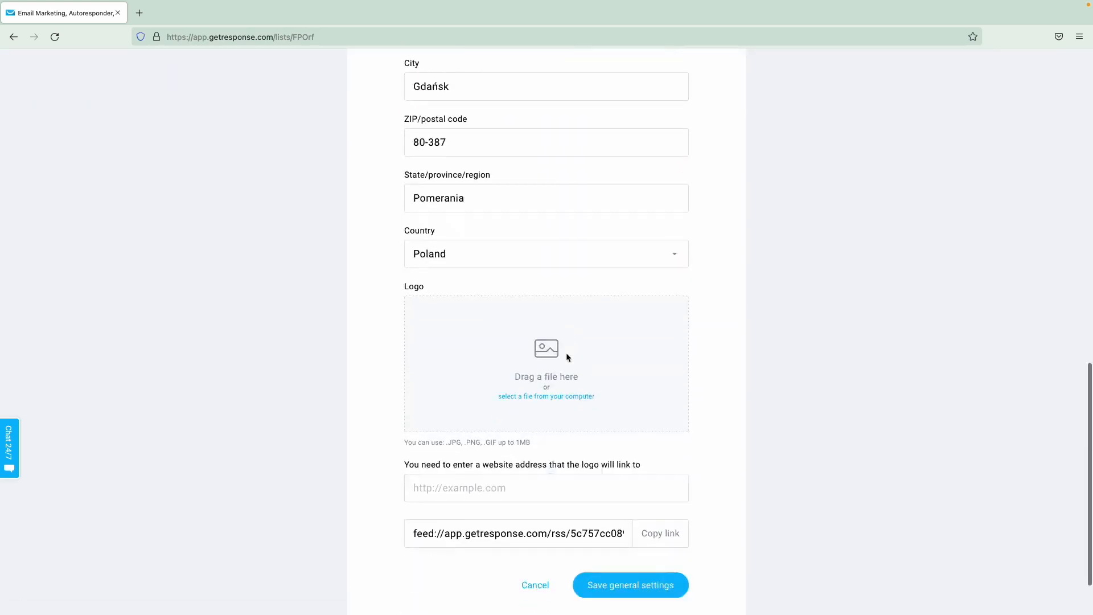
{"action": "left_click", "coordinate": [625, 522]}
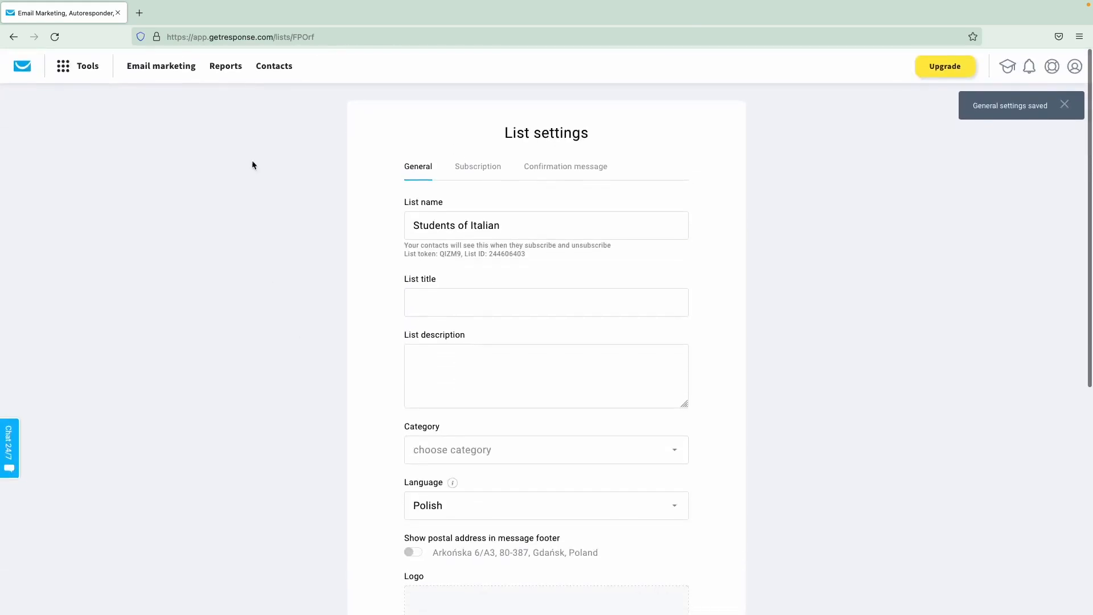
{"action": "left_click", "coordinate": [269, 69]}
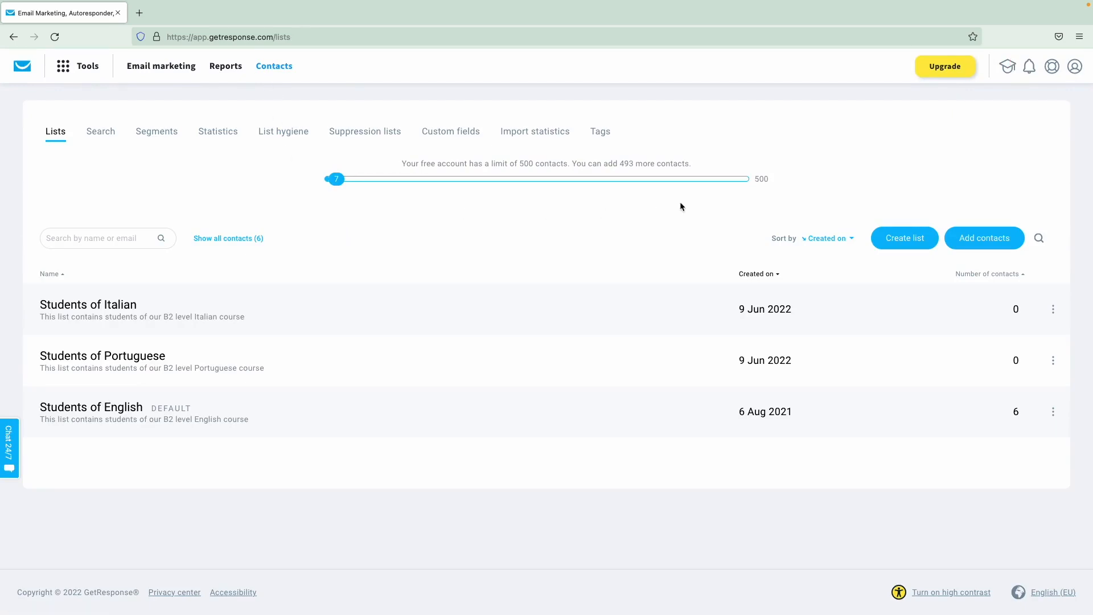
{"action": "left_click", "coordinate": [980, 239]}
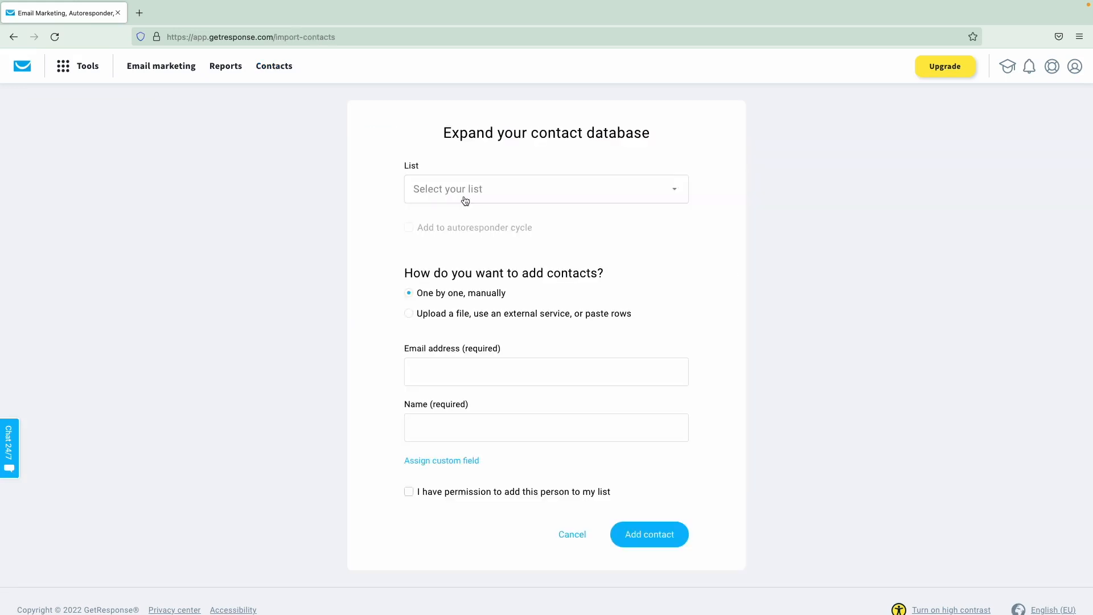
- Target the Students of English list and add imported contacts to the autoresponder cycle
{"action": "left_click", "coordinate": [463, 199]}
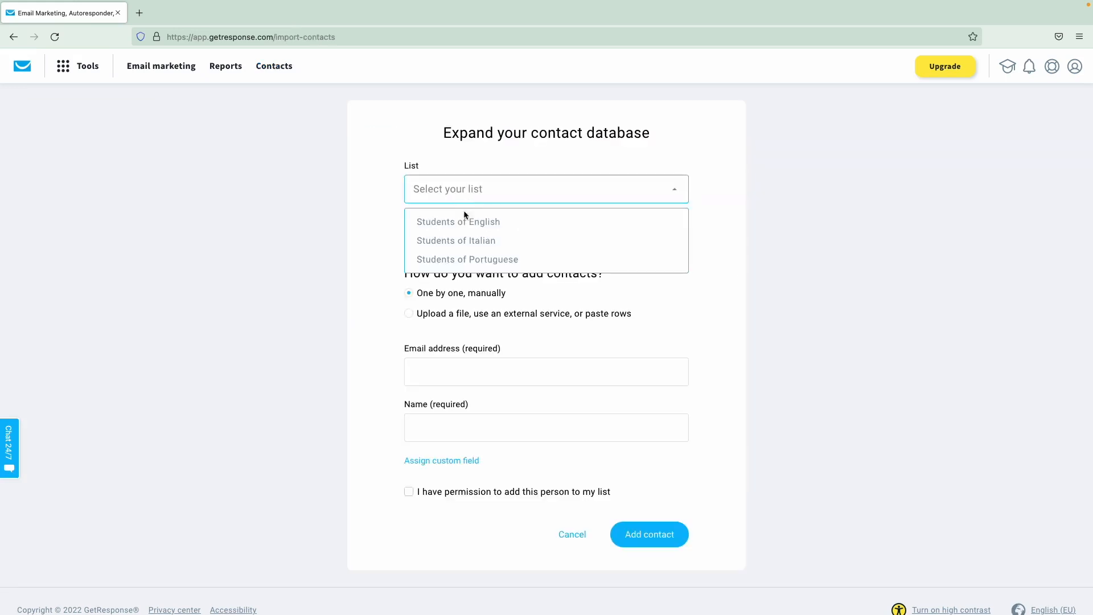
{"action": "left_click", "coordinate": [465, 225]}
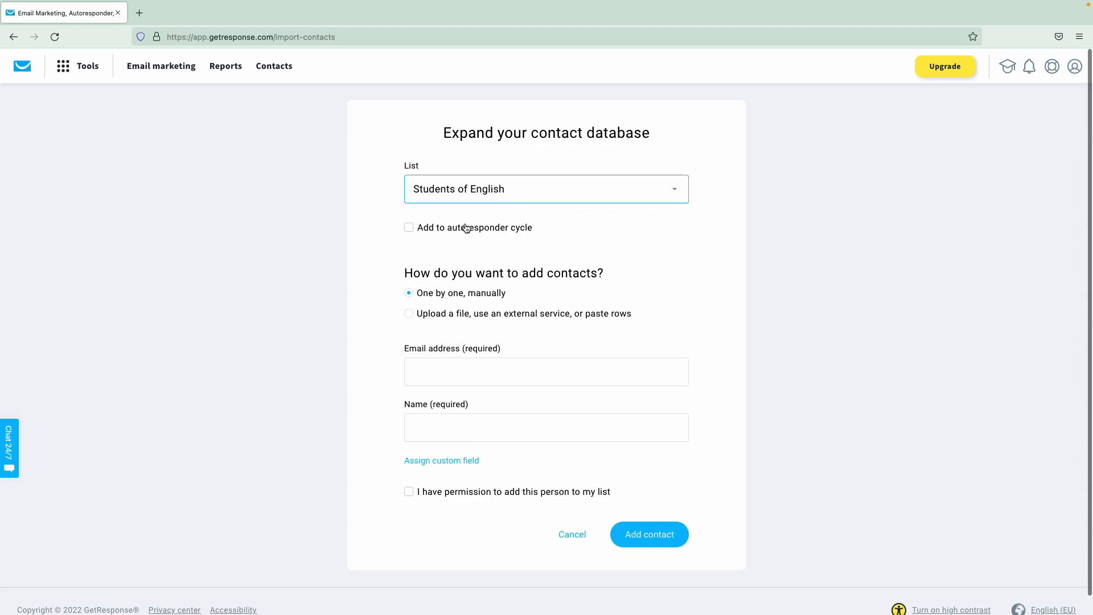
{"action": "left_click", "coordinate": [456, 232]}
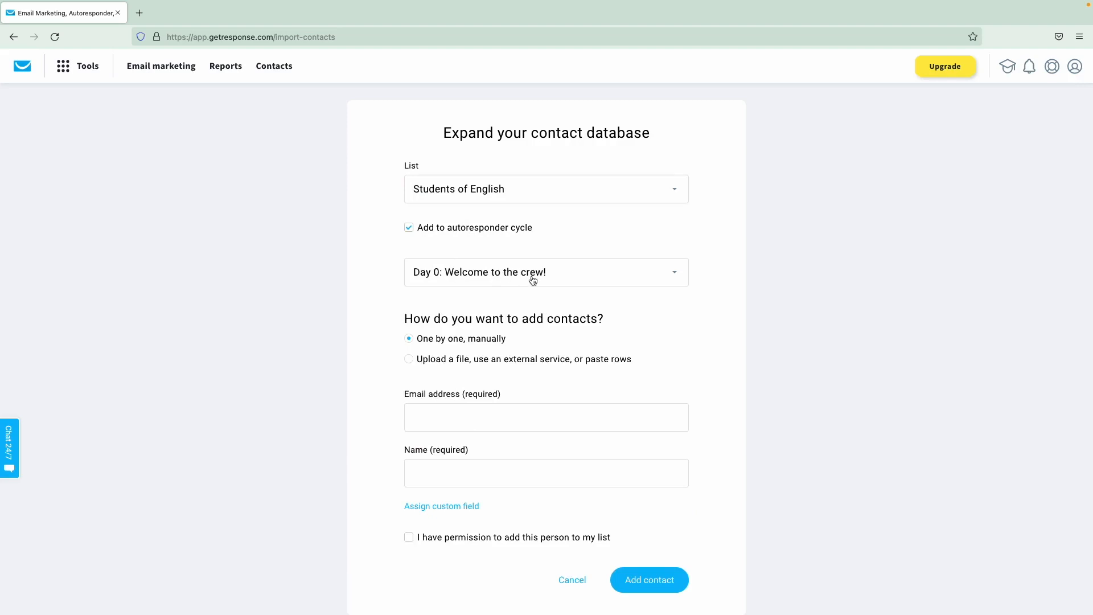
{"action": "scroll", "coordinate": [542, 234], "scroll_direction": "down", "scroll_amount": 2}
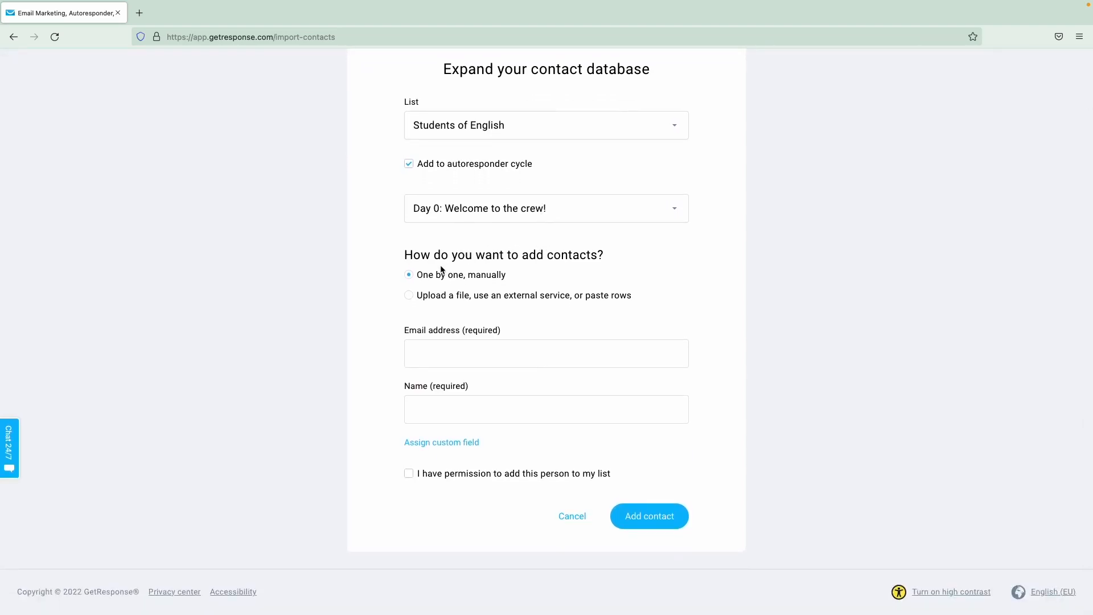
- Compare the Upload a file, import-from-services and paste-contacts import options
{"action": "left_click", "coordinate": [465, 302]}
{"action": "scroll", "coordinate": [471, 321], "scroll_direction": "down", "scroll_amount": 2}
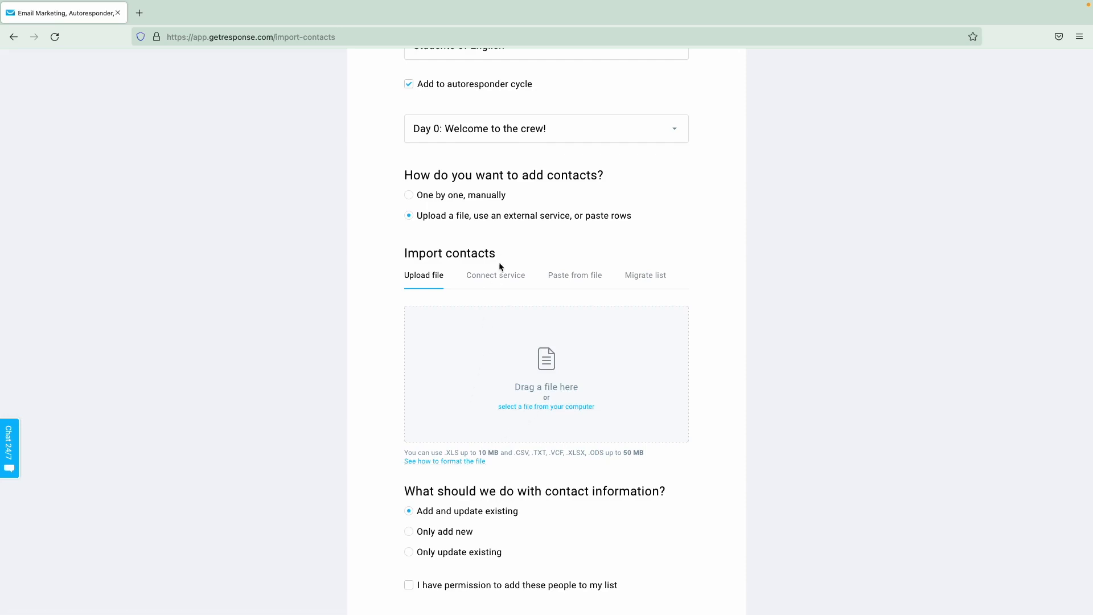
{"action": "left_click", "coordinate": [498, 285]}
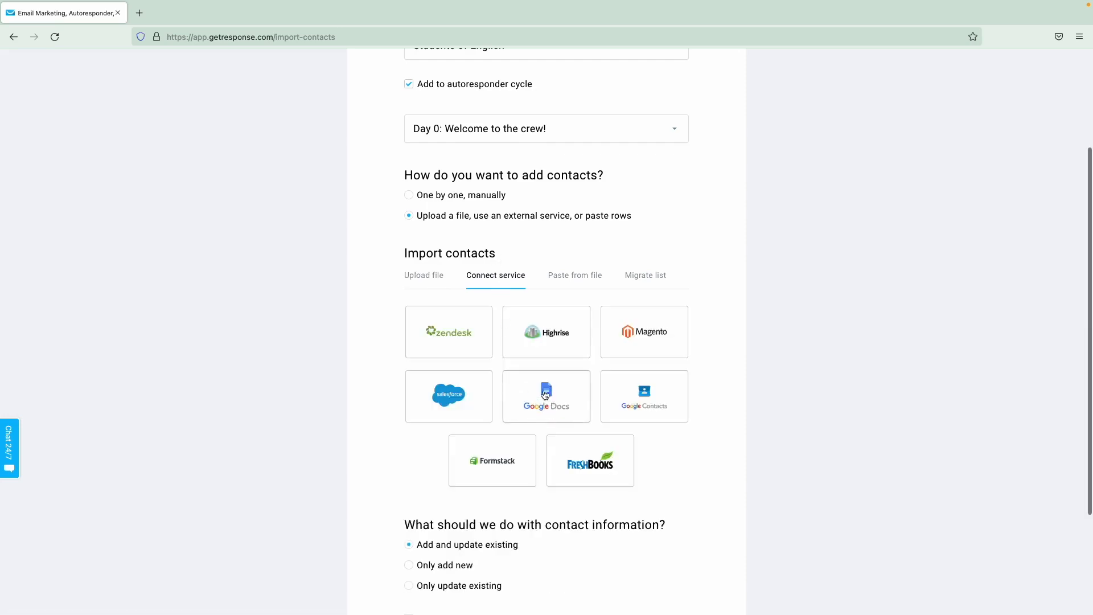
{"action": "left_click", "coordinate": [567, 286]}
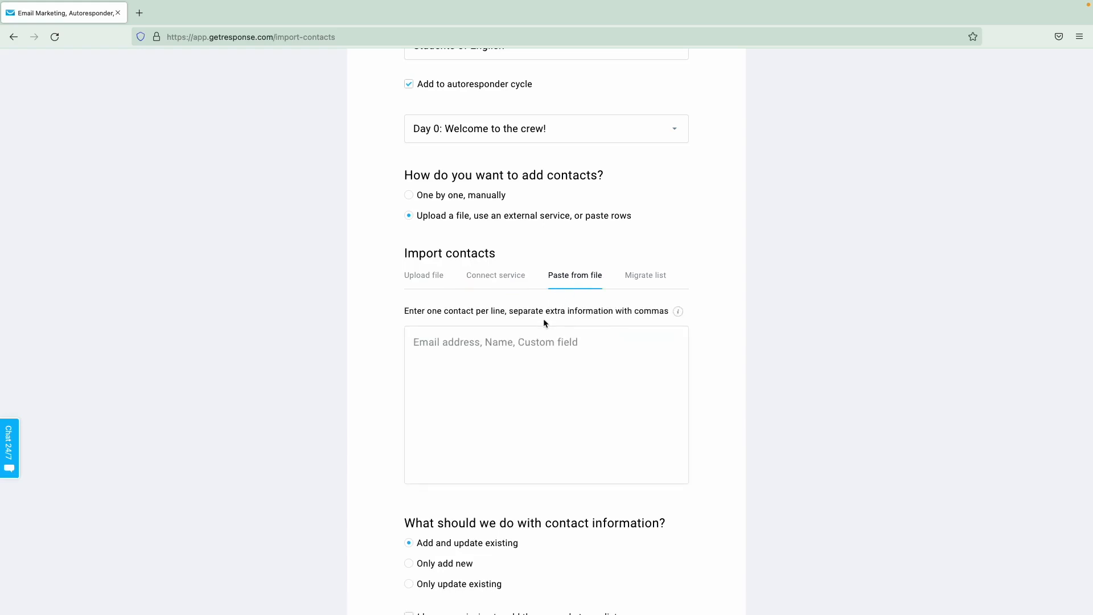
{"action": "mouse_move", "coordinate": [681, 316]}
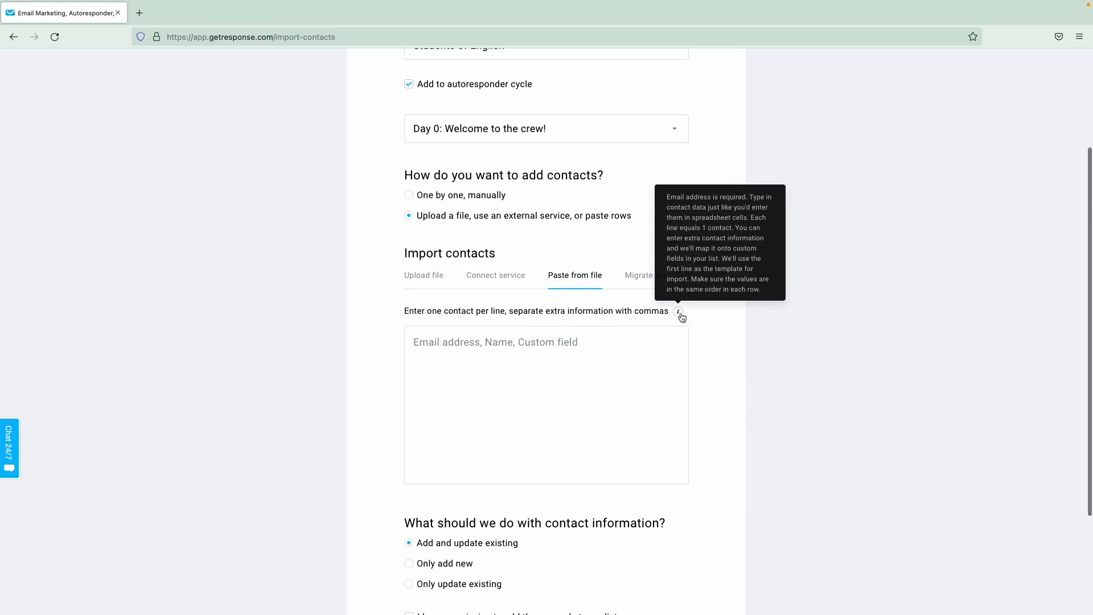
- Choose list migration with MailChimp as the source provider
{"action": "left_click", "coordinate": [636, 279]}
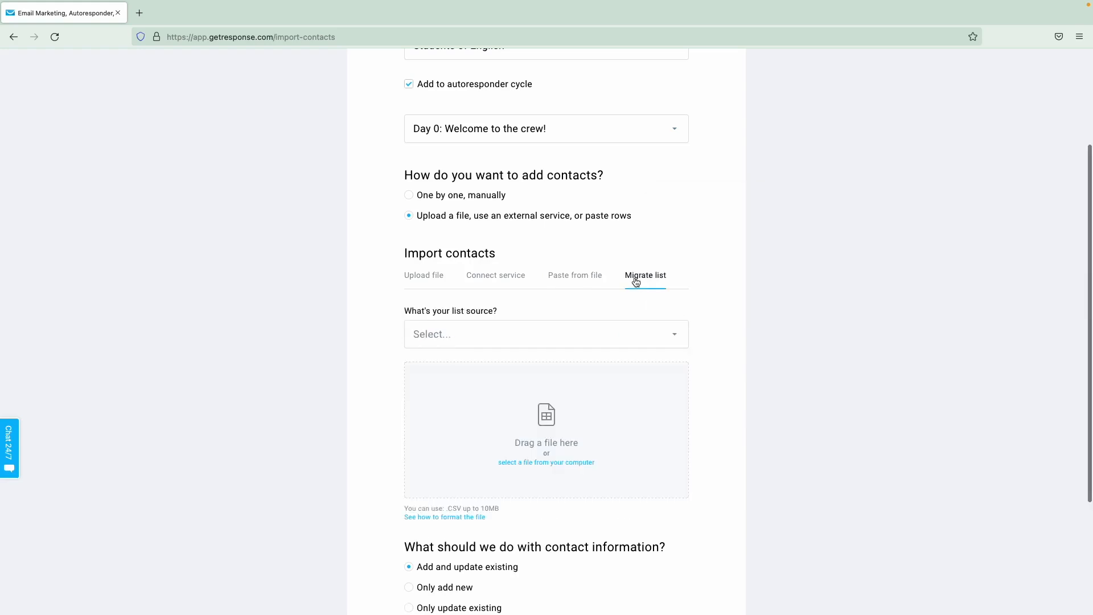
{"action": "left_click", "coordinate": [547, 334]}
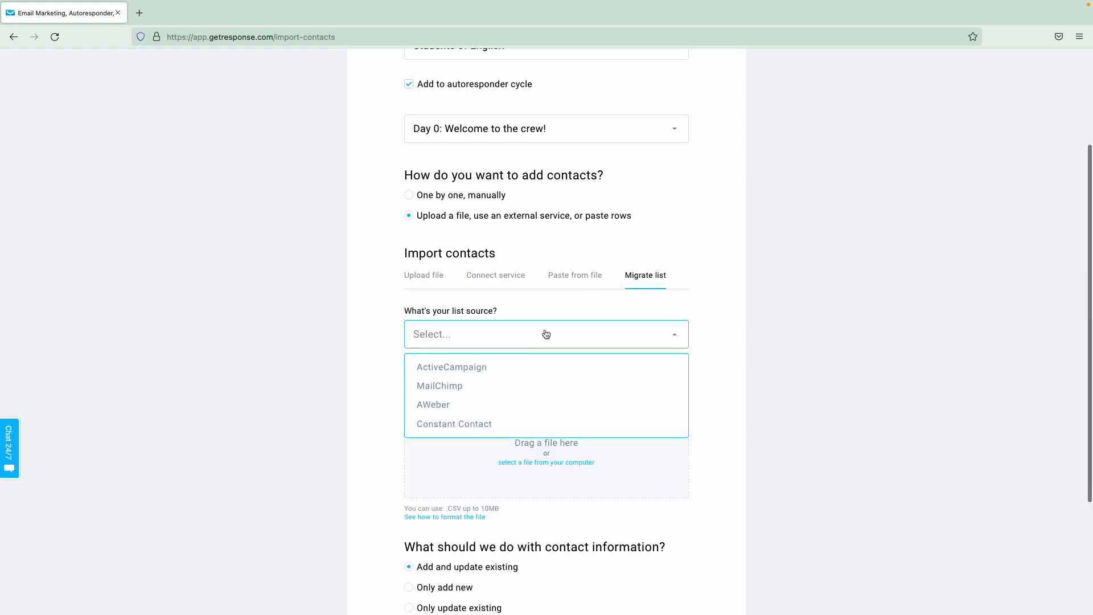
{"action": "left_click", "coordinate": [500, 386]}
{"action": "scroll", "coordinate": [478, 416], "scroll_direction": "down", "scroll_amount": 2}
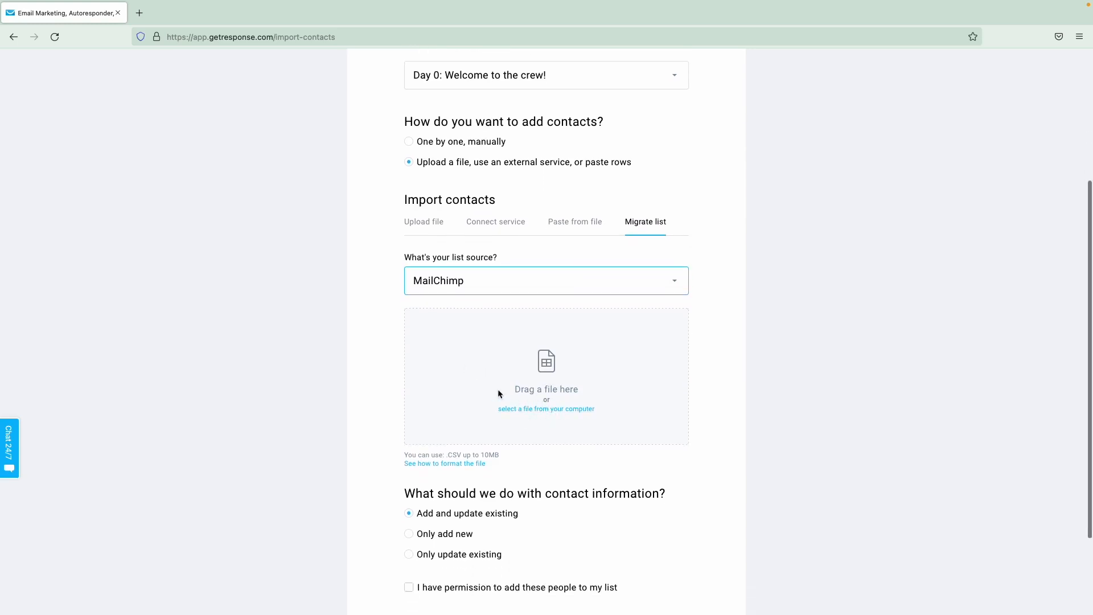
{"action": "scroll", "coordinate": [498, 389], "scroll_direction": "down", "scroll_amount": 2}
{"action": "scroll", "coordinate": [498, 389], "scroll_direction": "down", "scroll_amount": 2}
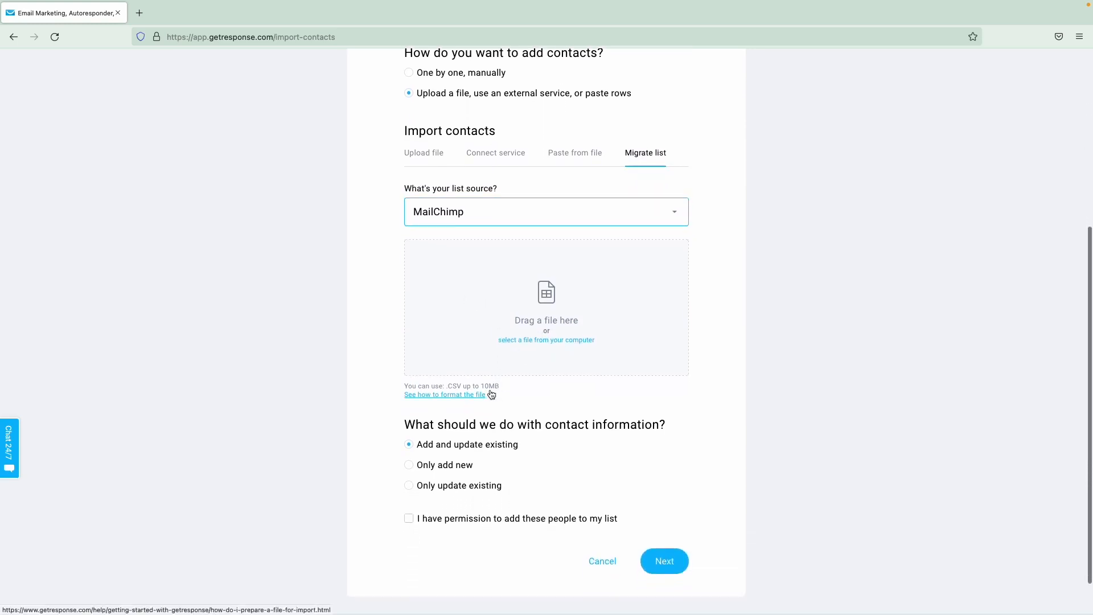
{"action": "scroll", "coordinate": [524, 391], "scroll_direction": "down", "scroll_amount": 2}
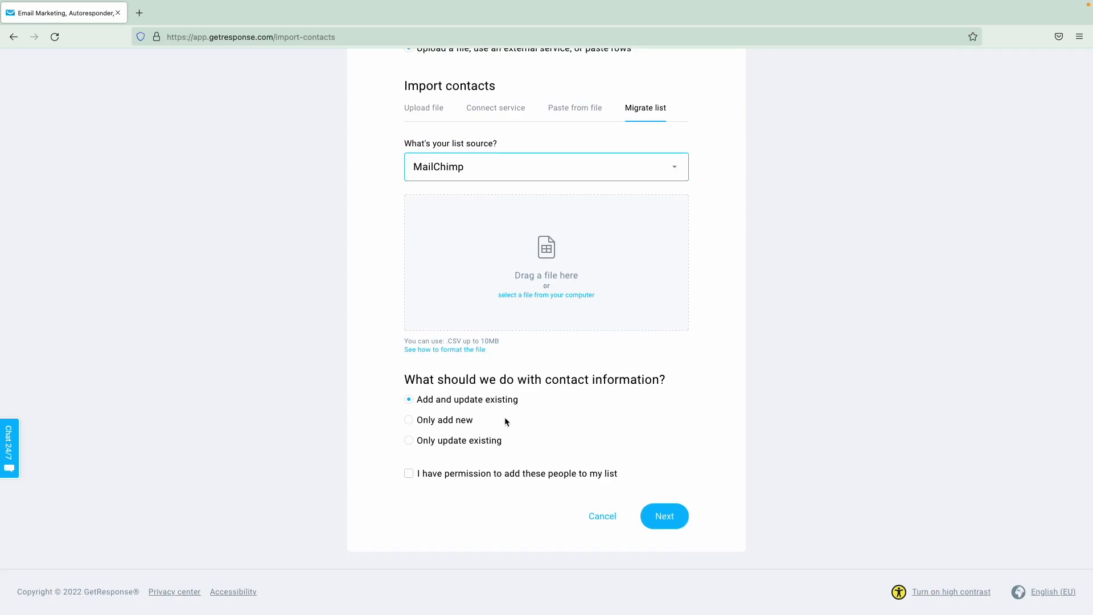
- Try the new-only and updates-only modes, restore add-and-update, then return to Contacts
{"action": "left_click", "coordinate": [463, 422]}
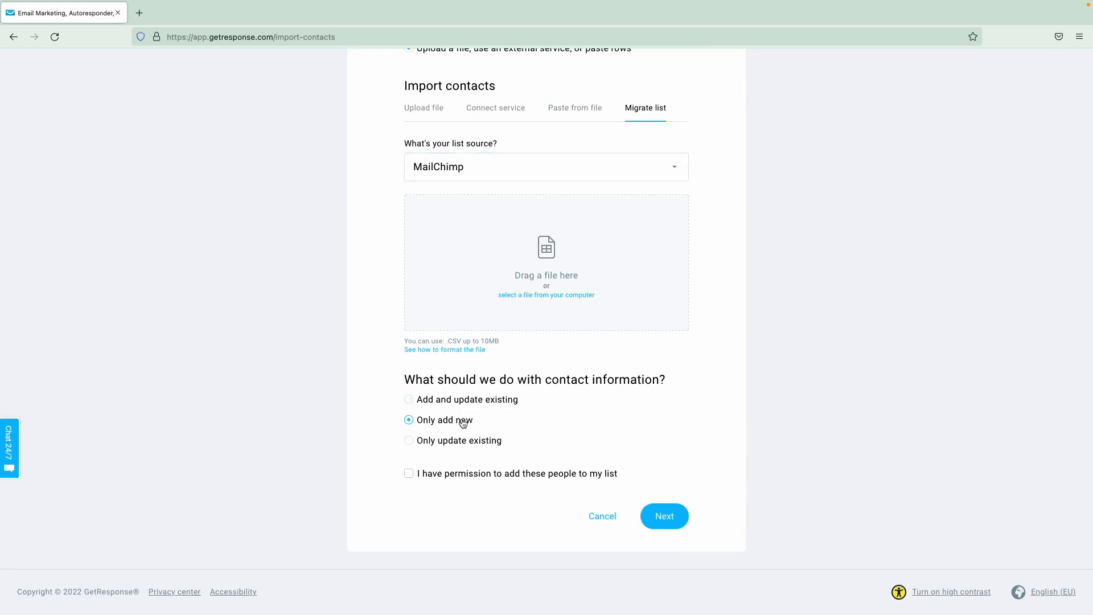
{"action": "left_click", "coordinate": [464, 401]}
{"action": "left_click", "coordinate": [497, 444]}
{"action": "left_click", "coordinate": [478, 407]}
{"action": "scroll", "coordinate": [458, 483], "scroll_direction": "up", "scroll_amount": 10}
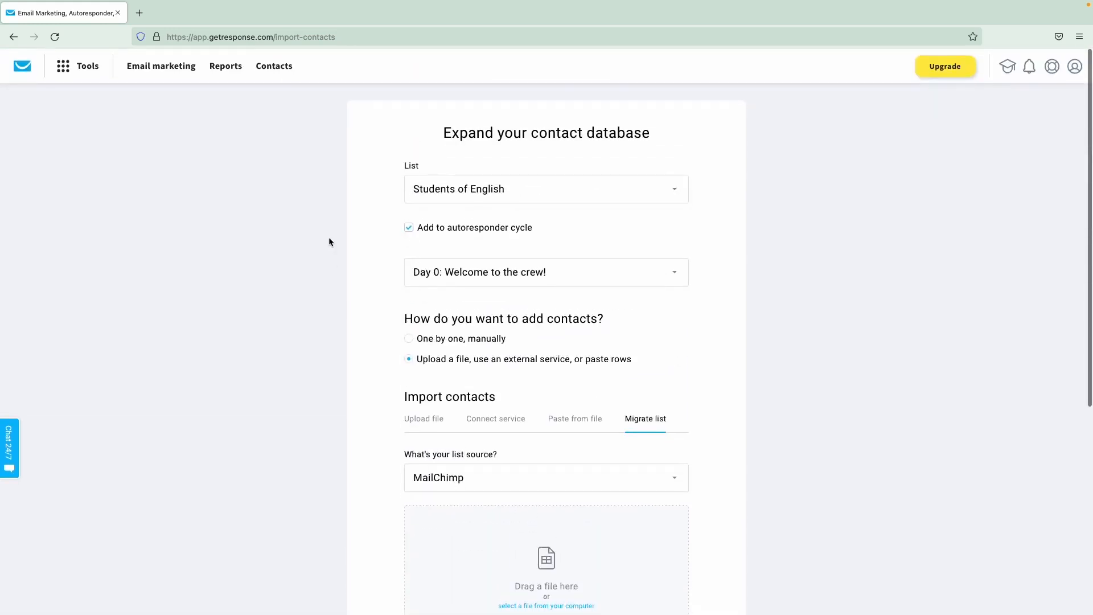
{"action": "left_click", "coordinate": [276, 69]}
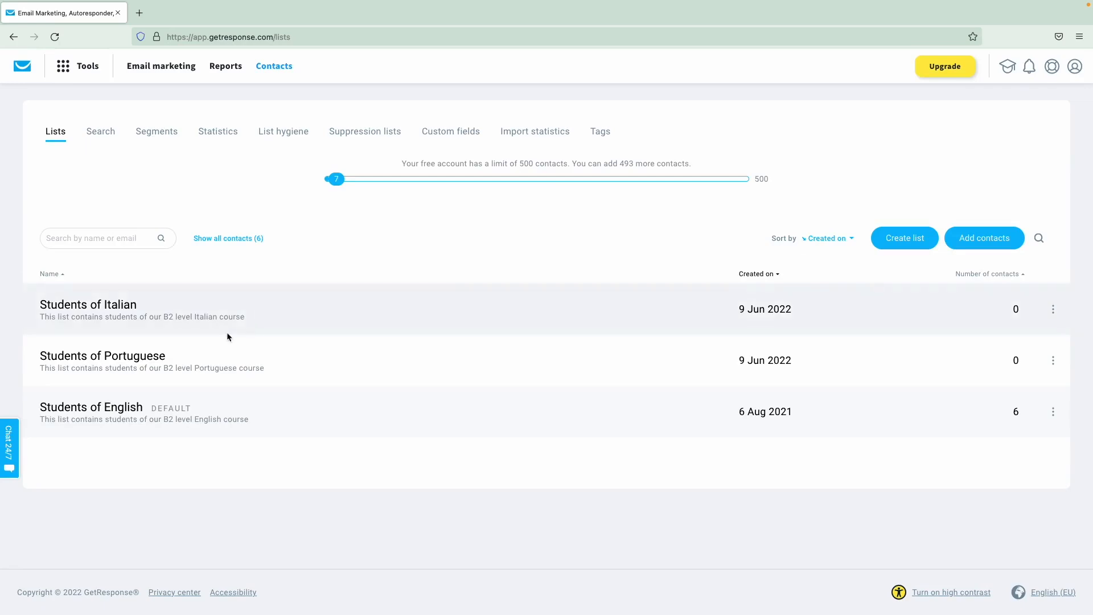
- Open the fifth contact's details in the Students of English list
{"action": "left_click", "coordinate": [119, 413]}
{"action": "scroll", "coordinate": [372, 310], "scroll_direction": "down", "scroll_amount": 1}
{"action": "scroll", "coordinate": [372, 310], "scroll_direction": "down", "scroll_amount": 2}
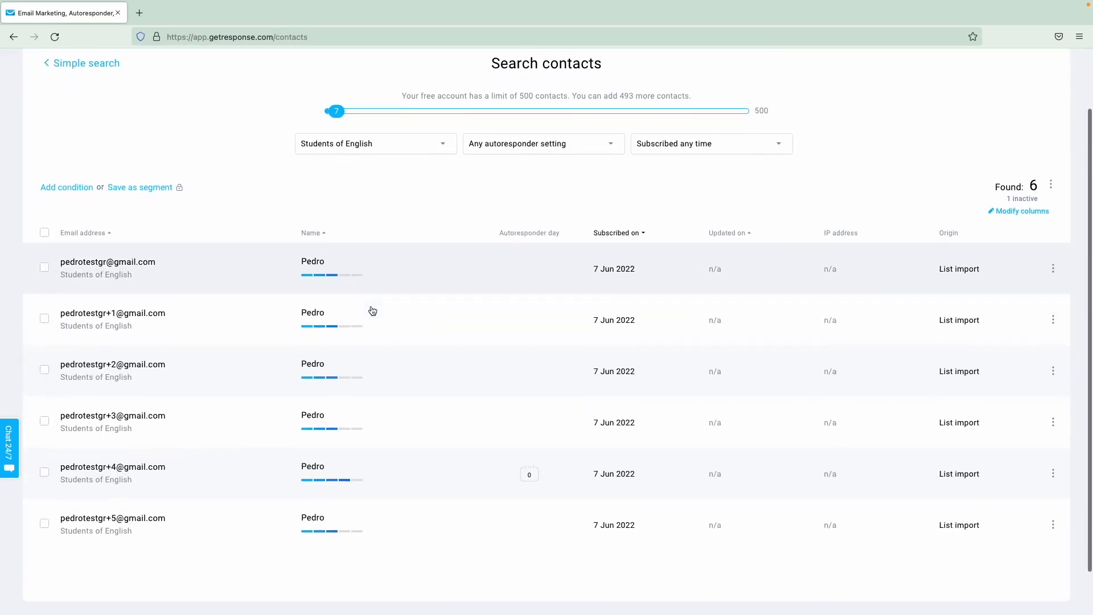
{"action": "left_click", "coordinate": [179, 465]}
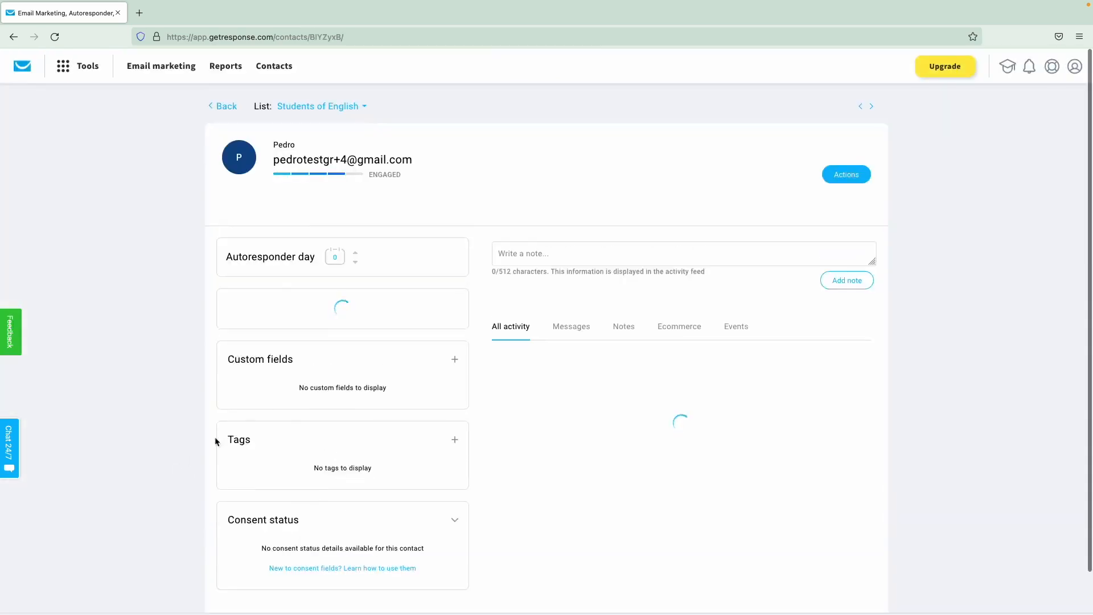
{"action": "scroll", "coordinate": [366, 387], "scroll_direction": "down", "scroll_amount": 1}
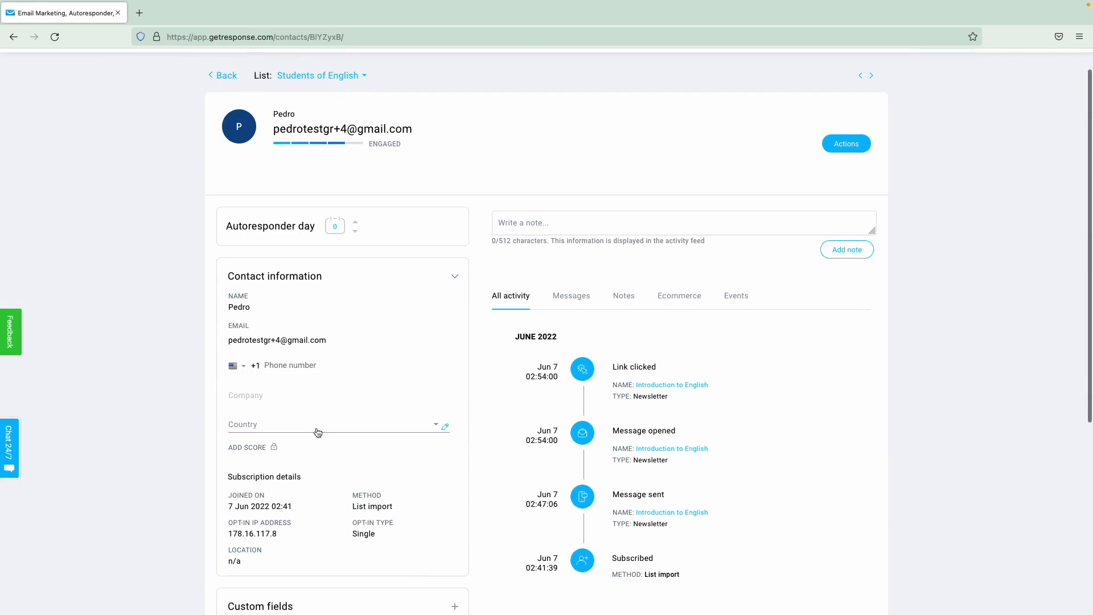
- Add the note 'Testing' to the contact and go back to the search list
{"action": "left_click", "coordinate": [524, 224]}
{"action": "type", "text": "Testing"}
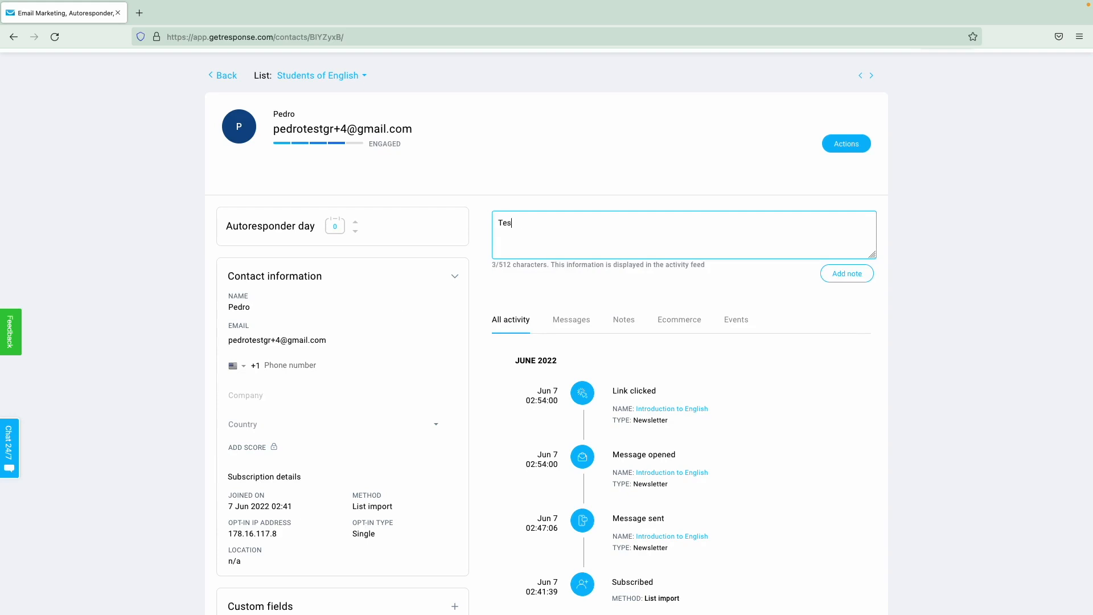
{"action": "left_click", "coordinate": [846, 279]}
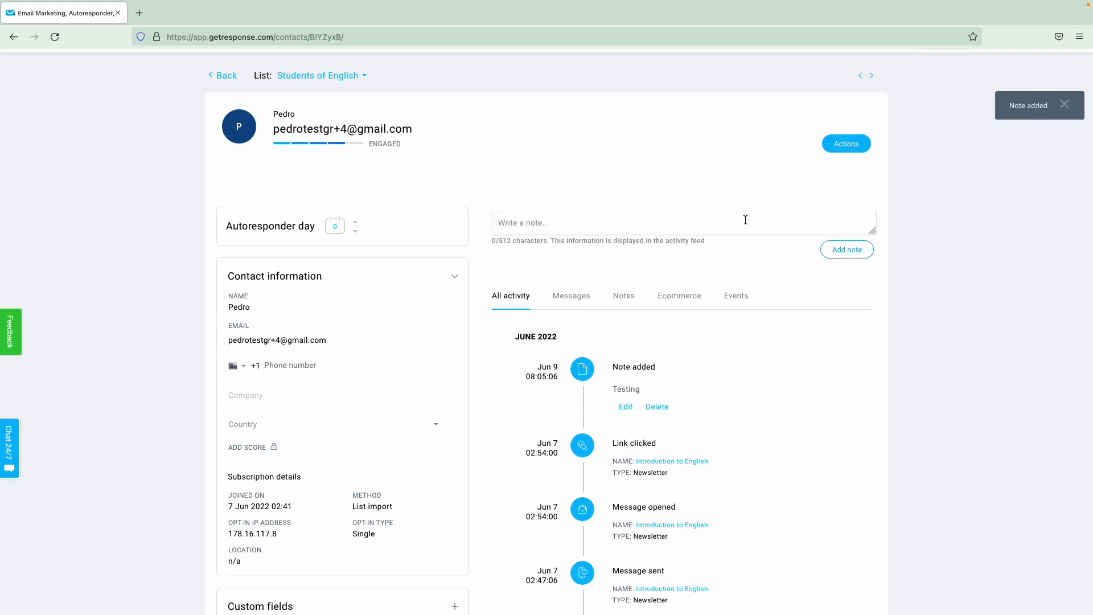
{"action": "scroll", "coordinate": [741, 227], "scroll_direction": "down", "scroll_amount": 2}
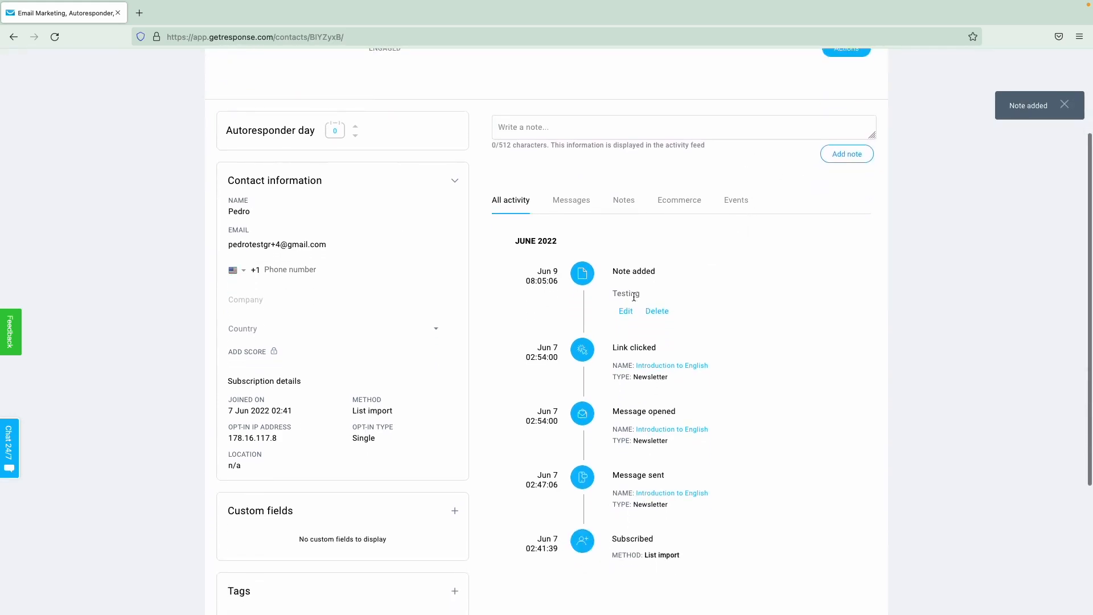
{"action": "scroll", "coordinate": [626, 293], "scroll_direction": "up", "scroll_amount": 3}
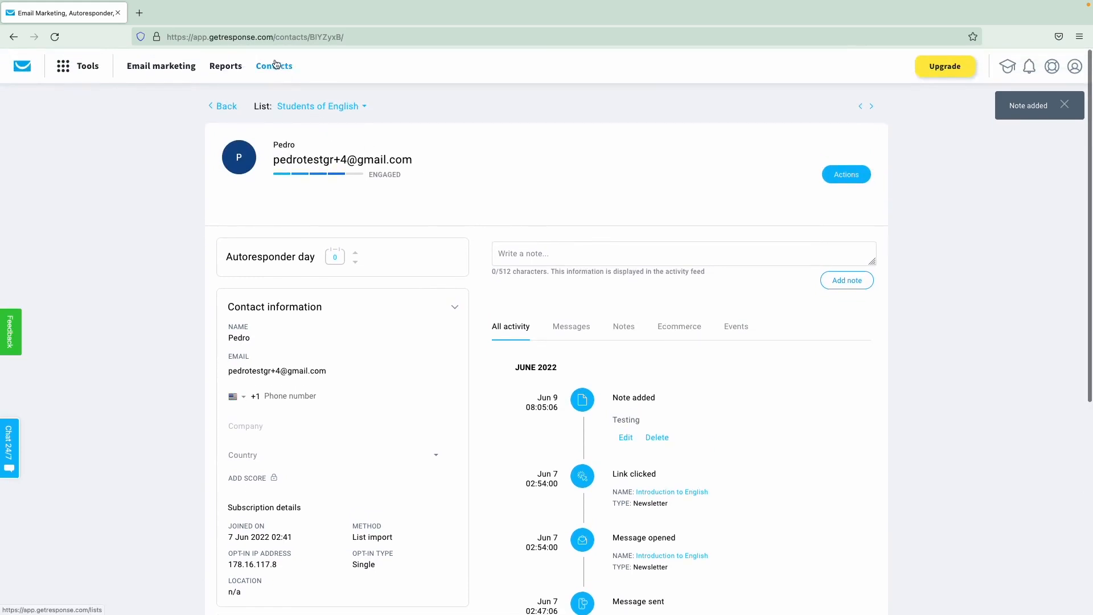
{"action": "left_click", "coordinate": [222, 107]}
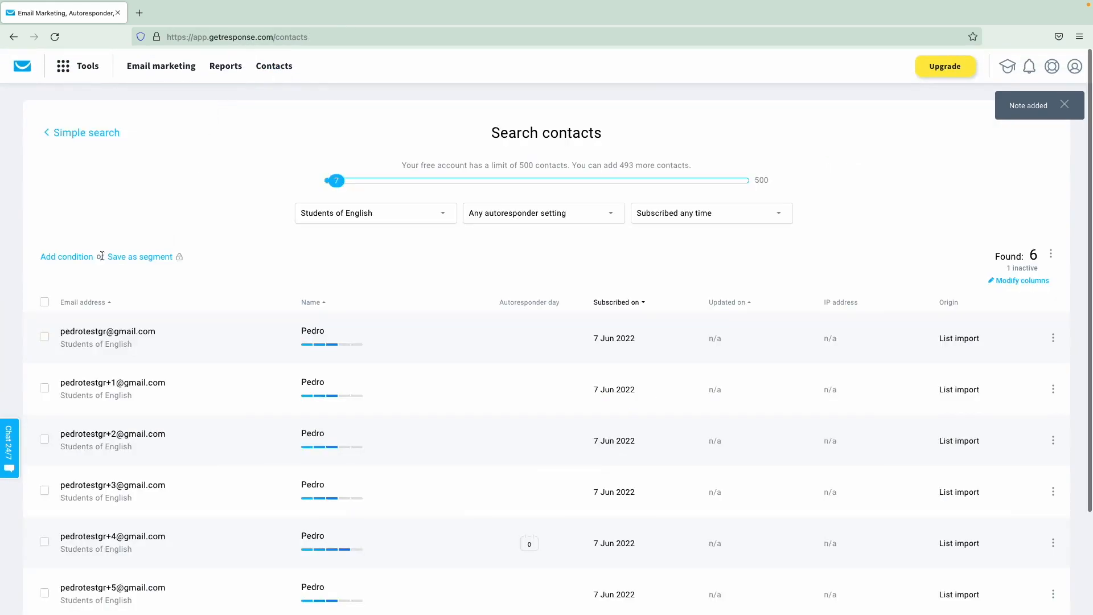
- Add a search condition: contact details custom field country is Portugal
{"action": "left_click", "coordinate": [69, 259]}
{"action": "left_click", "coordinate": [74, 287]}
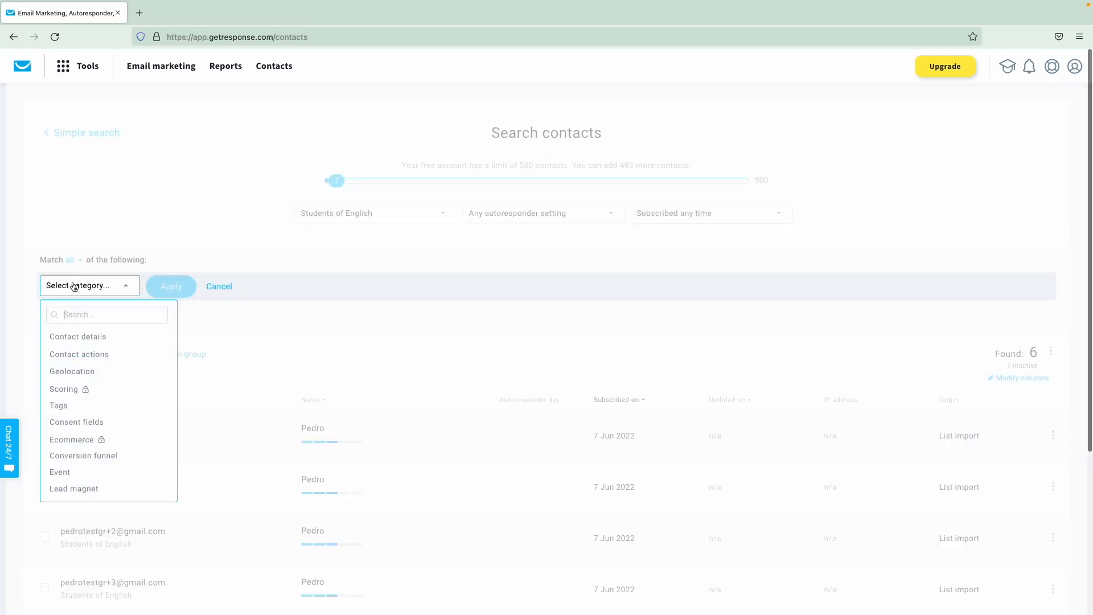
{"action": "left_click", "coordinate": [113, 338]}
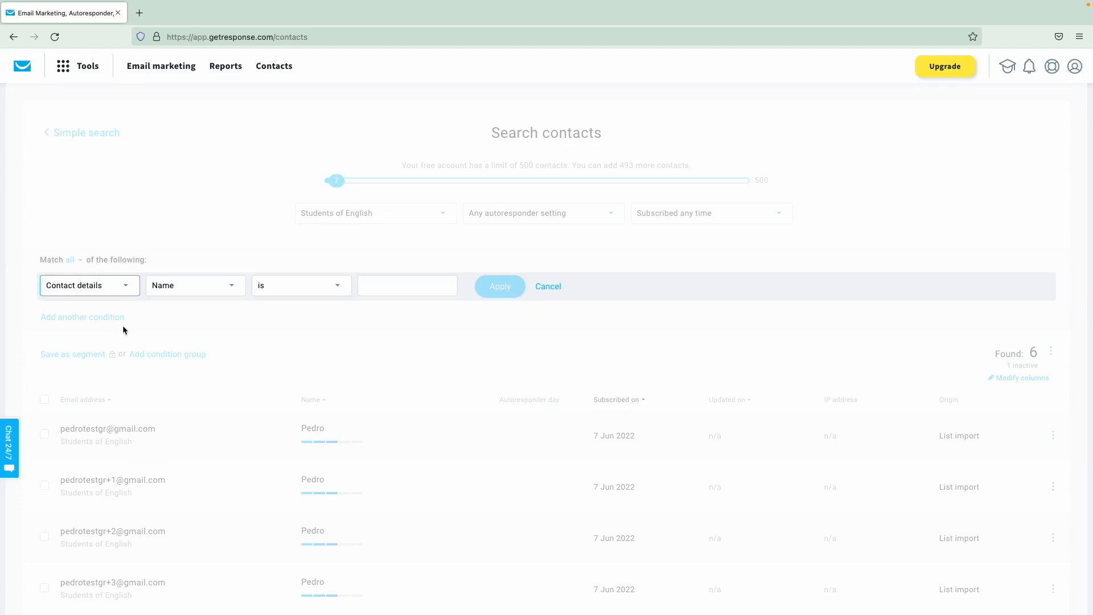
{"action": "left_click", "coordinate": [199, 291]}
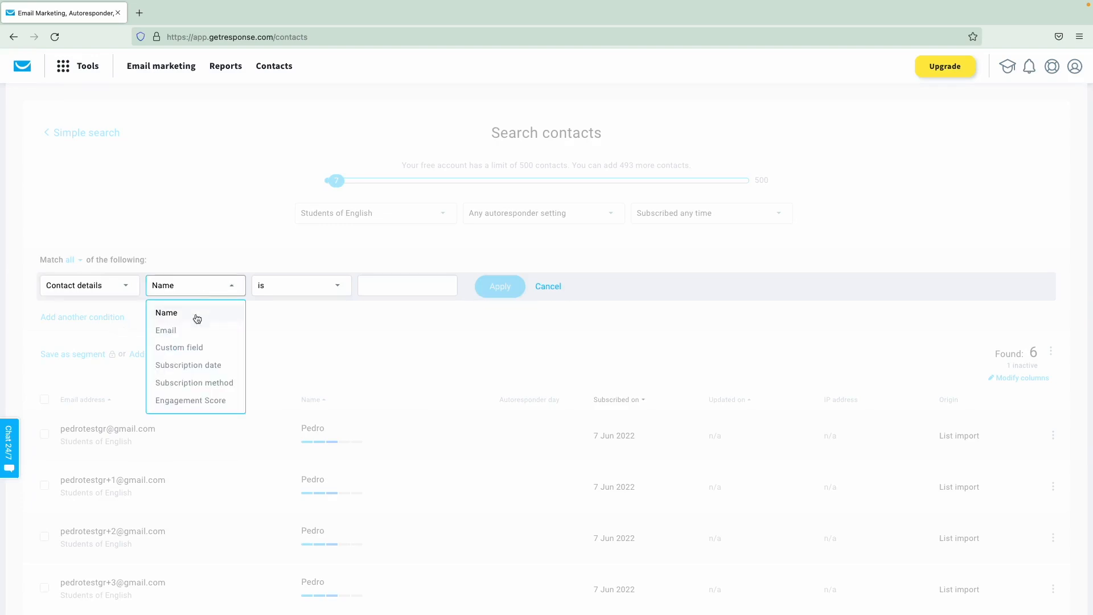
{"action": "left_click", "coordinate": [194, 347]}
{"action": "left_click", "coordinate": [292, 294]}
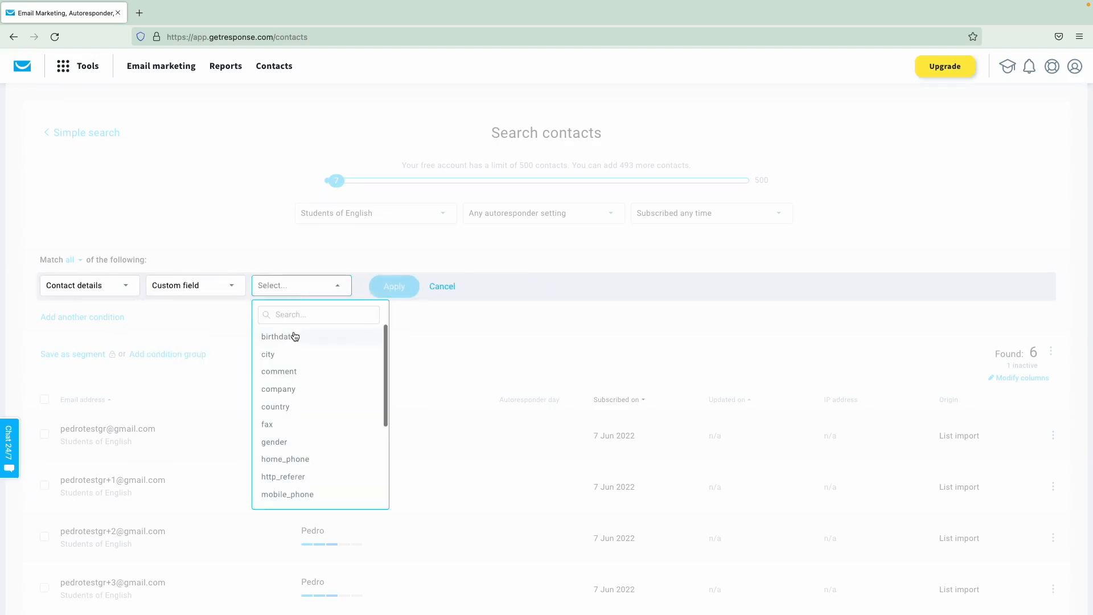
{"action": "left_click", "coordinate": [296, 317]}
{"action": "type", "text": "countr"}
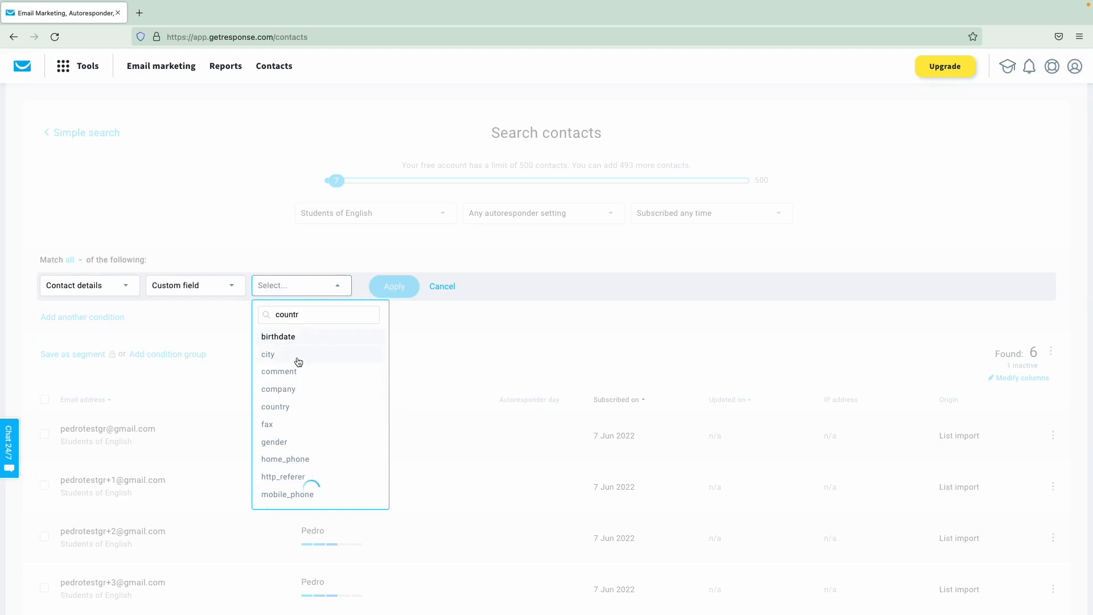
{"action": "left_click", "coordinate": [304, 336]}
{"action": "left_click", "coordinate": [393, 288]}
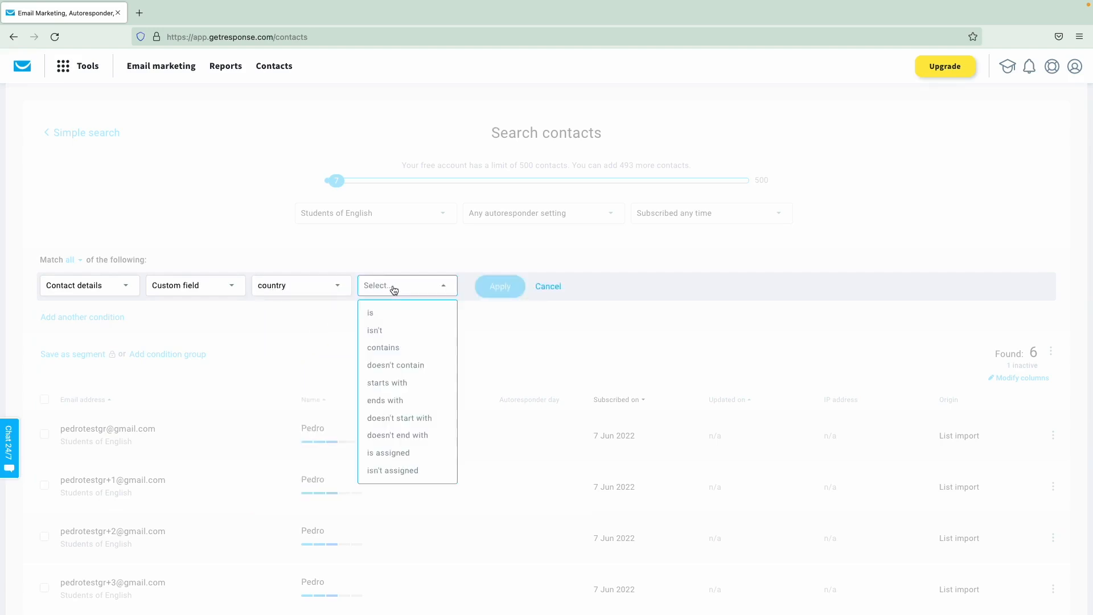
{"action": "left_click", "coordinate": [386, 318]}
{"action": "left_click", "coordinate": [468, 286]}
{"action": "type", "text": "P"}
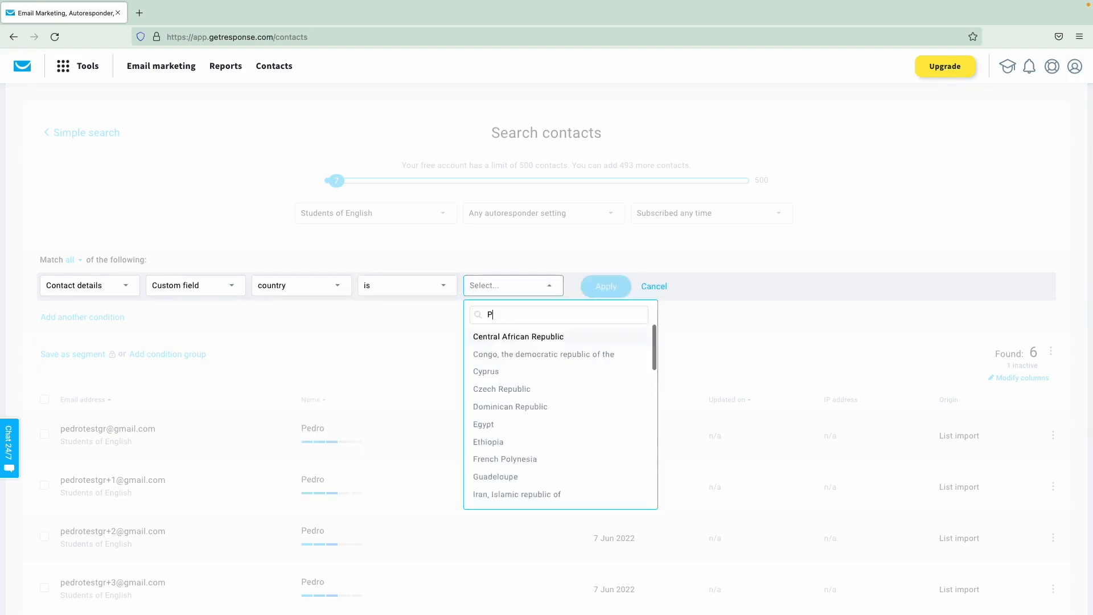
{"action": "type", "text": "ort"}
{"action": "left_click", "coordinate": [500, 335]}
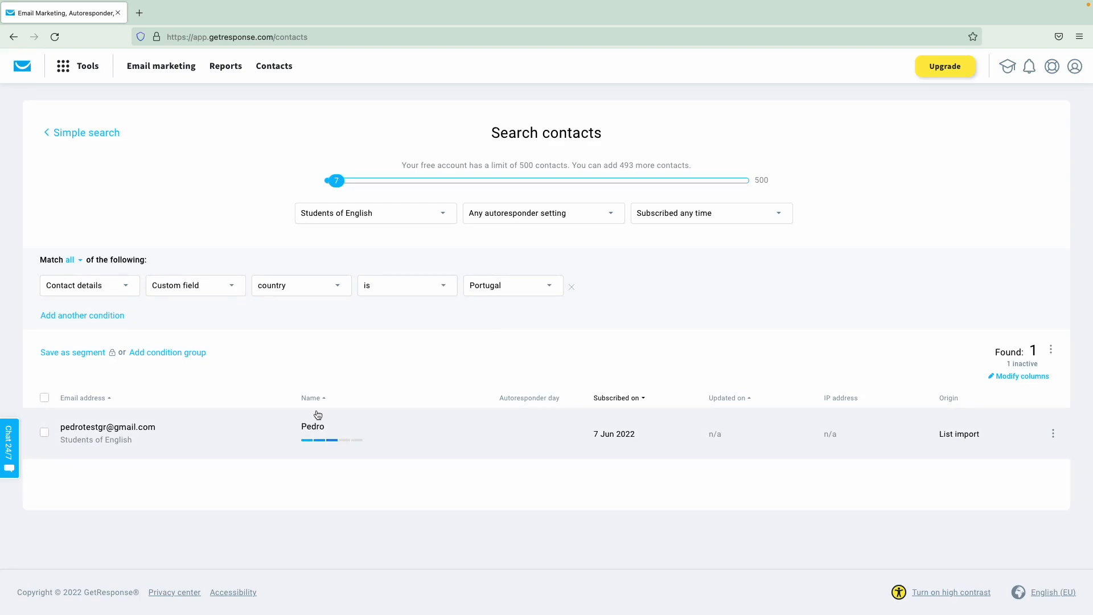
- Try saving the segment and exporting the found contact, cancel both, then go to the Dashboard
{"action": "left_click", "coordinate": [93, 353]}
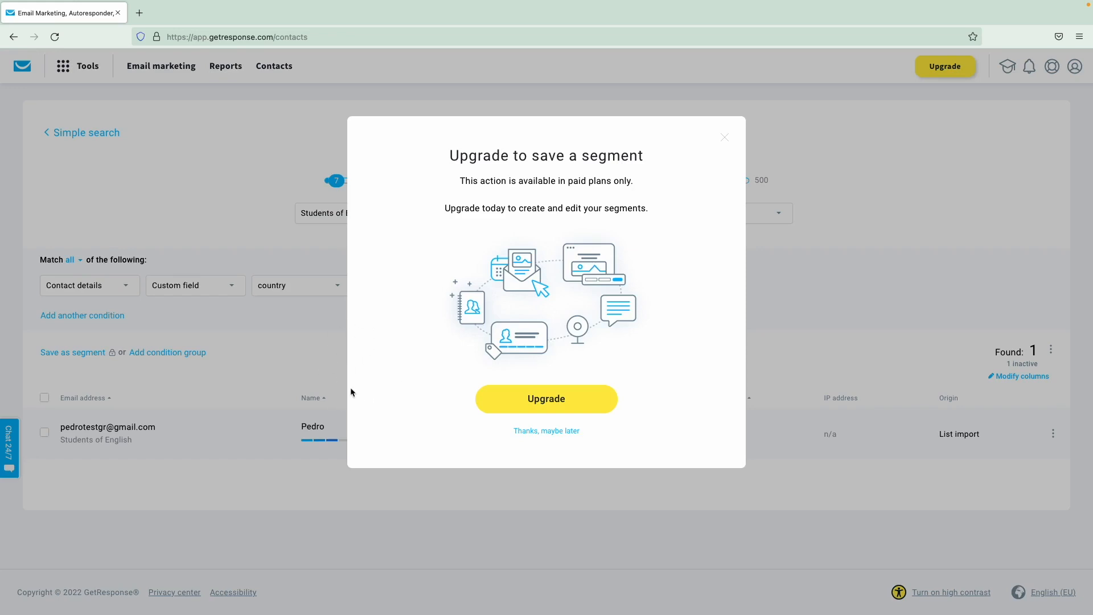
{"action": "left_click", "coordinate": [293, 385]}
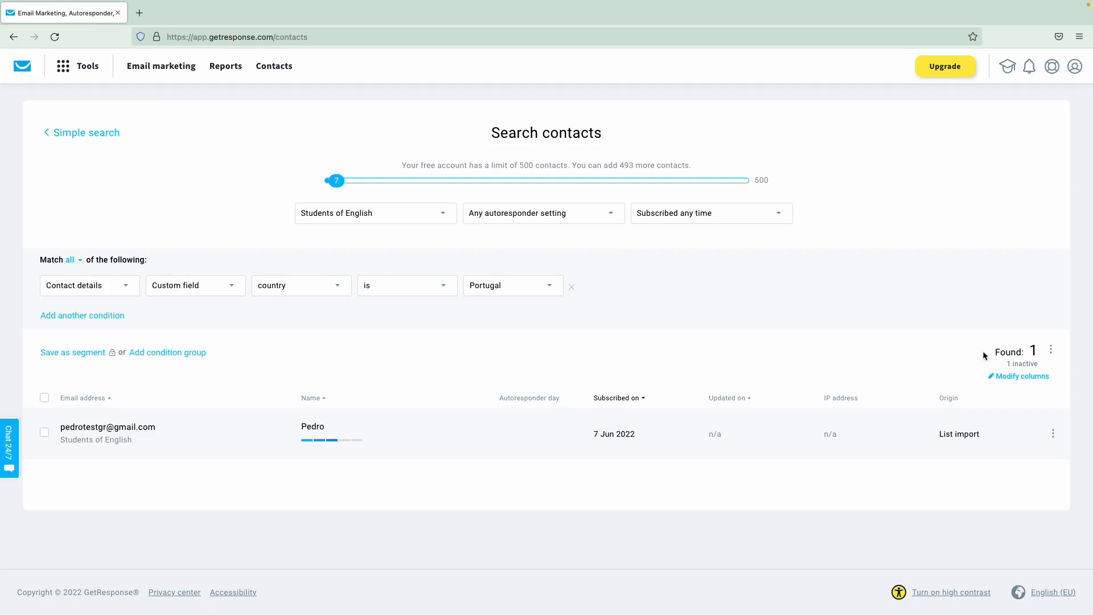
{"action": "left_click", "coordinate": [1051, 350]}
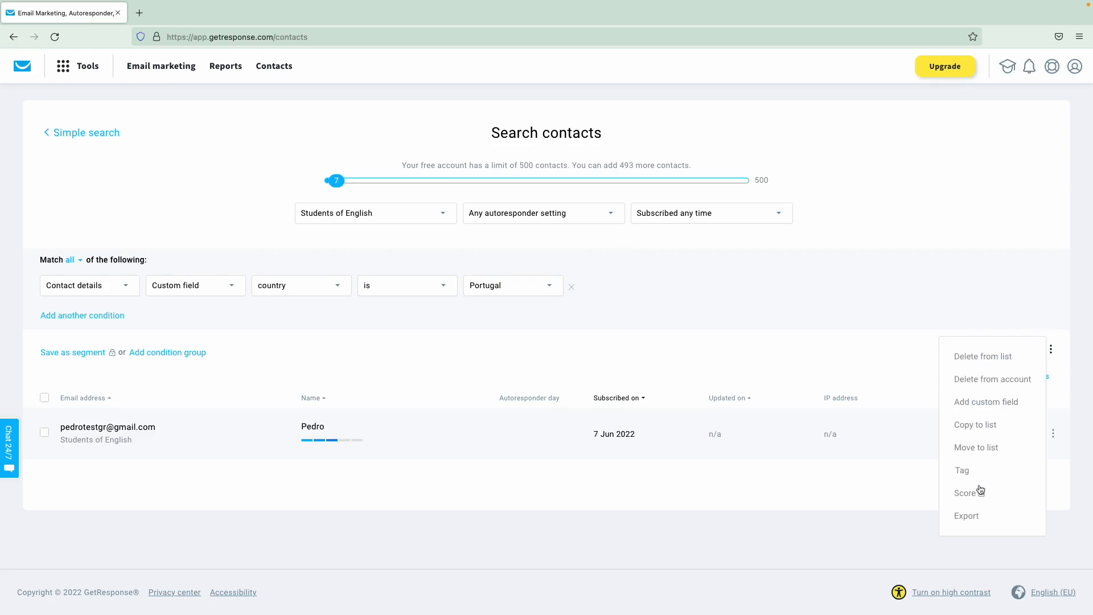
{"action": "left_click", "coordinate": [968, 515]}
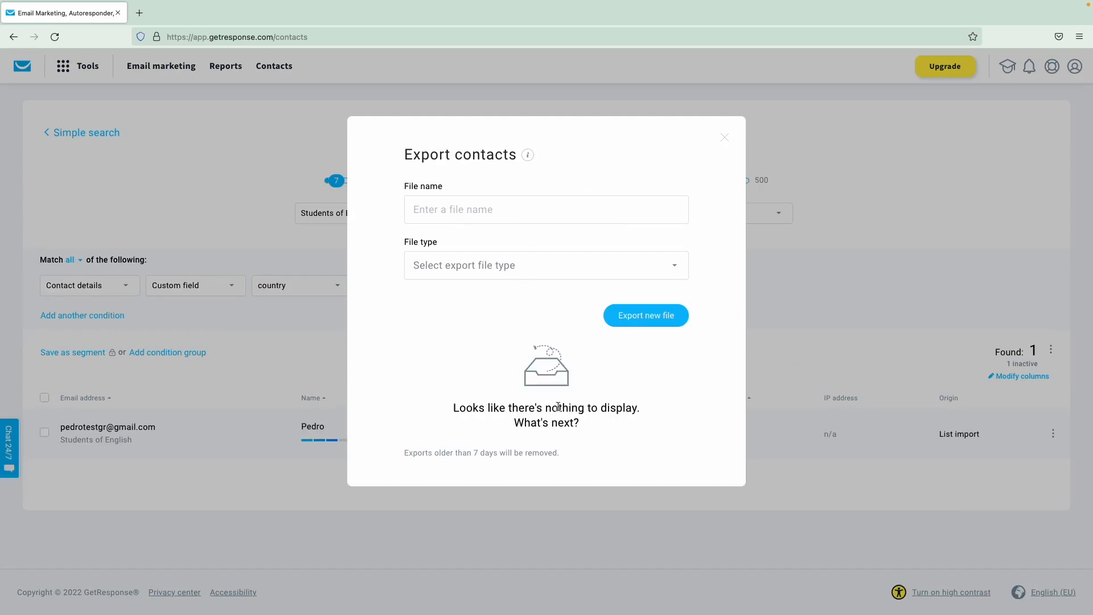
{"action": "left_click", "coordinate": [724, 139]}
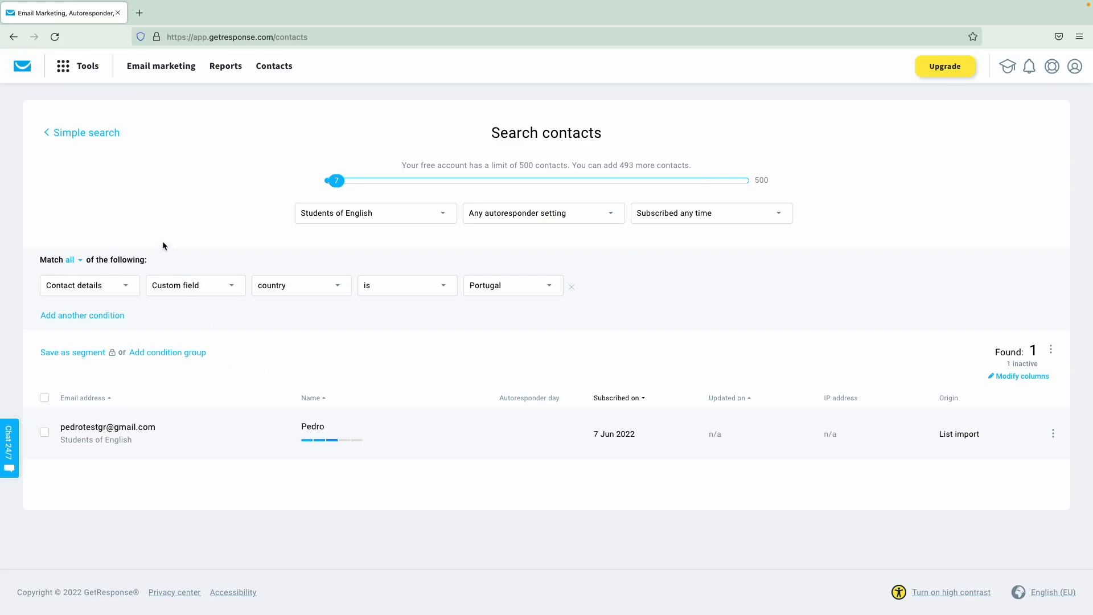
{"action": "left_click", "coordinate": [27, 66]}
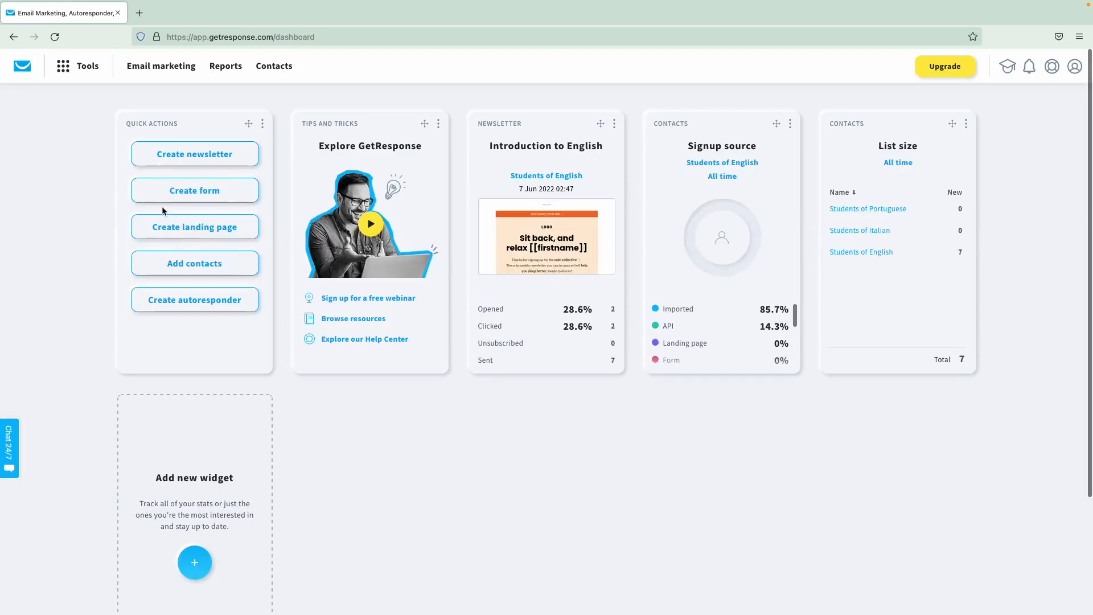
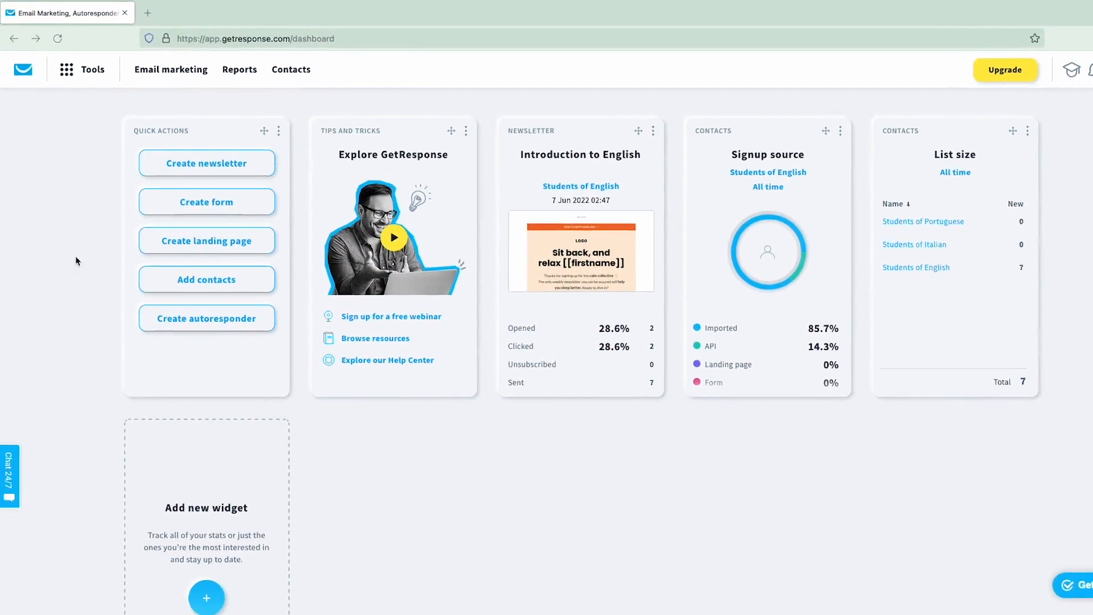
- From Email marketing, start a new newsletter named 'Learning tips' linked to Students of English
{"action": "left_click", "coordinate": [165, 71]}
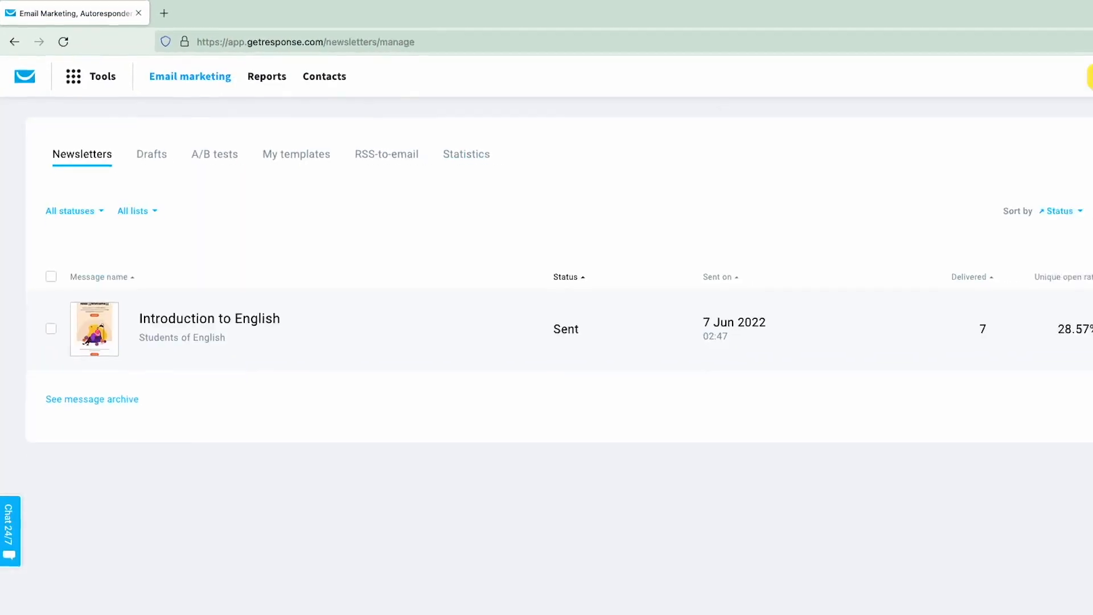
{"action": "left_click", "coordinate": [971, 178]}
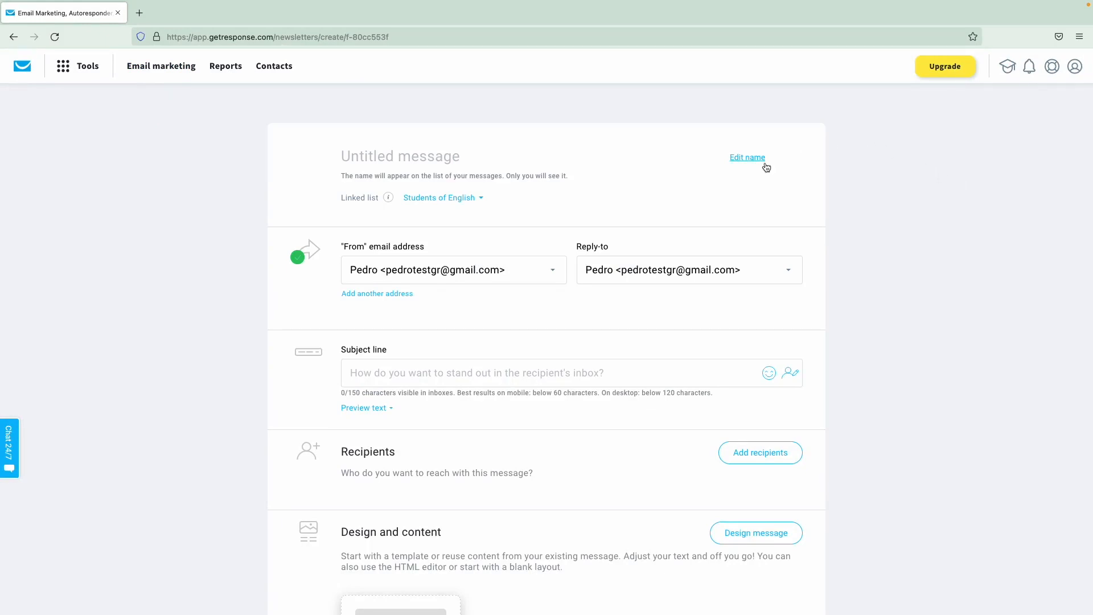
{"action": "left_click", "coordinate": [433, 158]}
{"action": "type", "text": "Learning tip"}
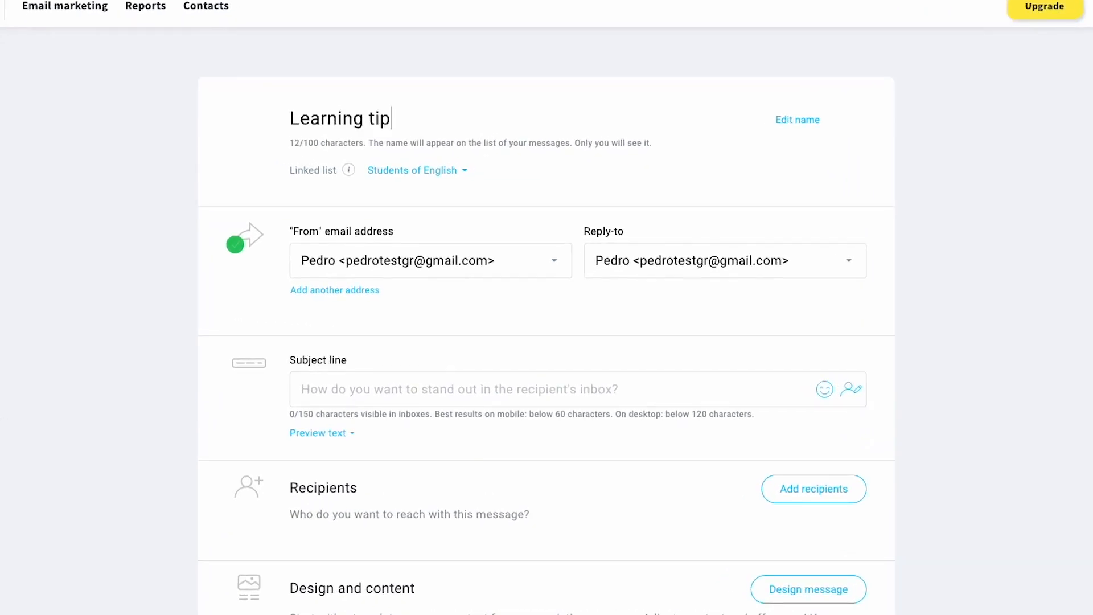
{"action": "type", "text": "s"}
{"action": "left_click", "coordinate": [464, 165]}
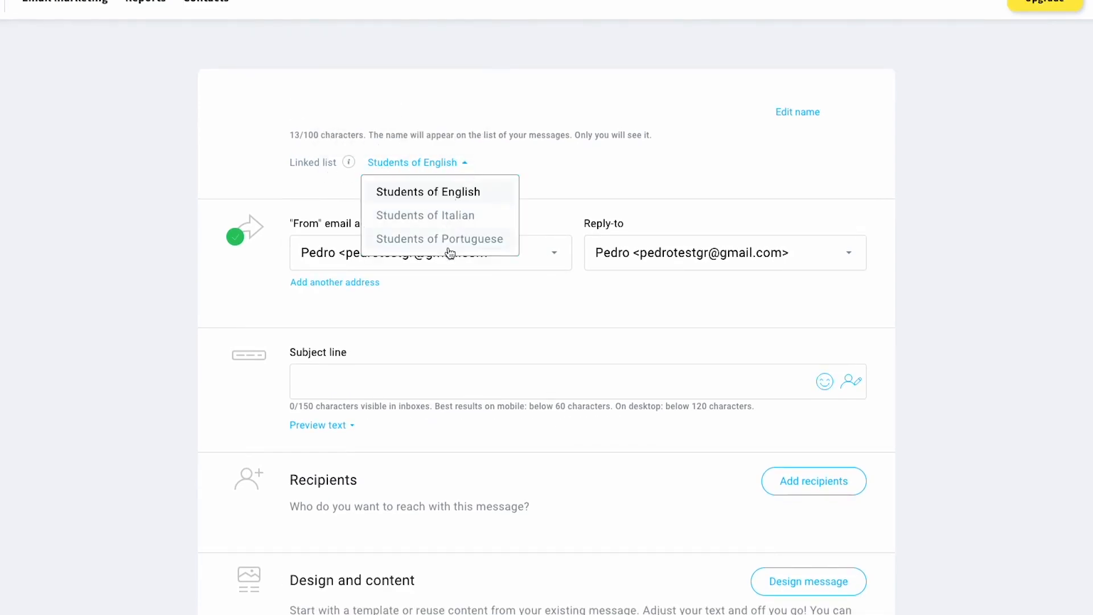
{"action": "left_click", "coordinate": [446, 193]}
{"action": "mouse_move", "coordinate": [348, 166]}
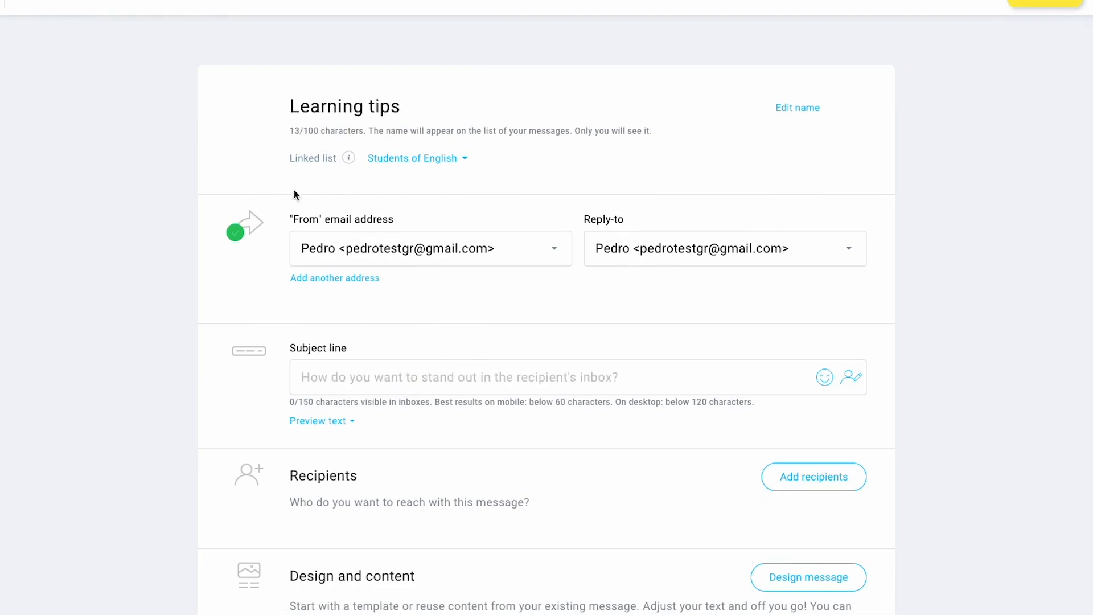
{"action": "scroll", "coordinate": [293, 190], "scroll_direction": "down", "scroll_amount": 1}
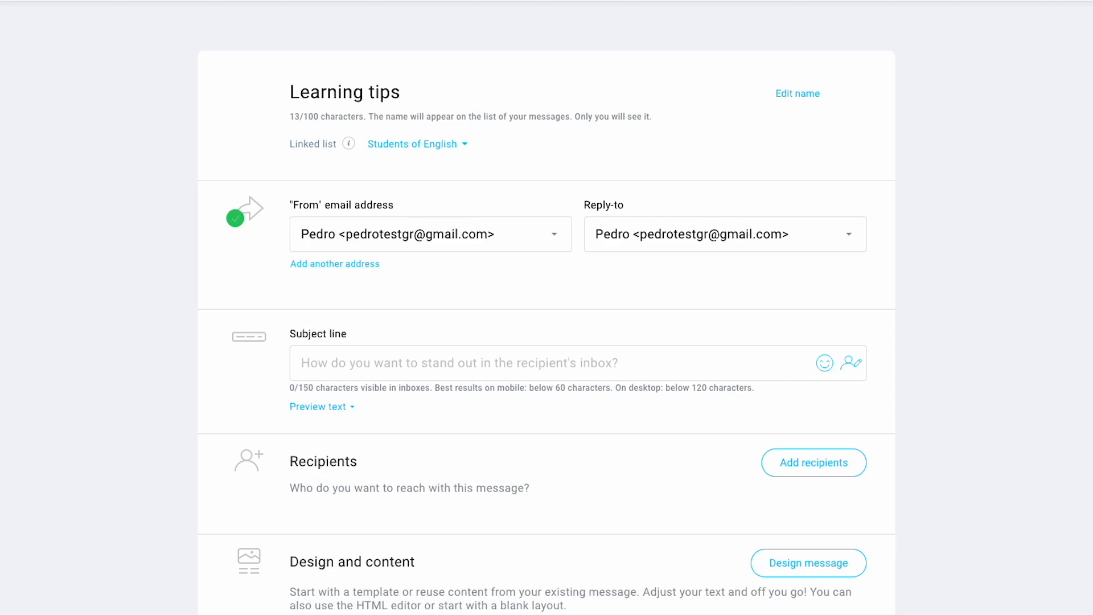
{"action": "scroll", "coordinate": [211, 275], "scroll_direction": "down", "scroll_amount": 1}
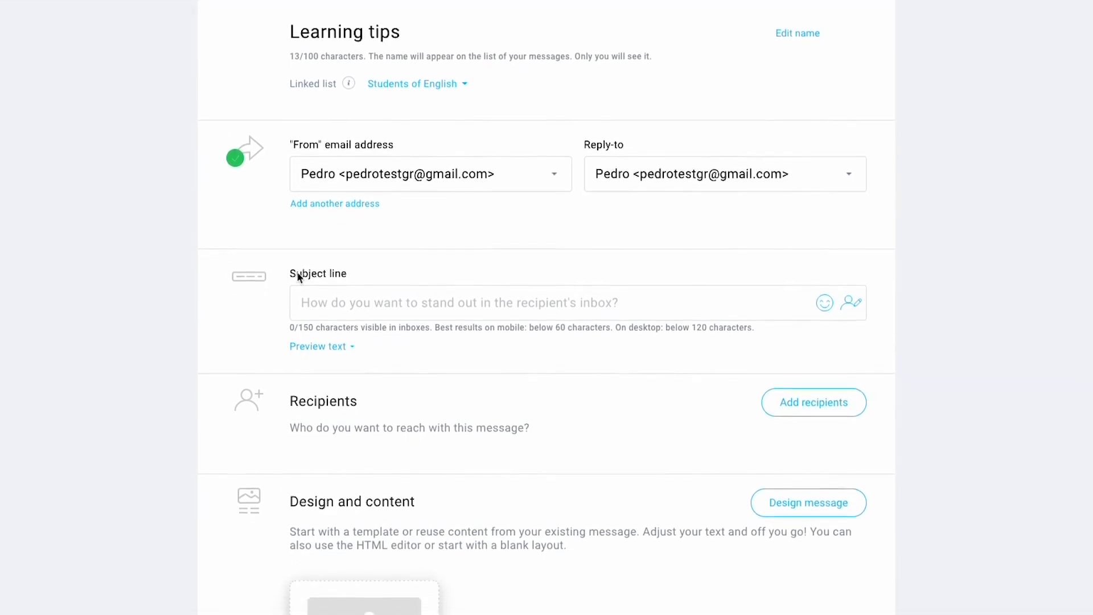
- Insert the [[firstname]] field into the subject, then delete it again
{"action": "left_click", "coordinate": [848, 299]}
{"action": "type", "text": "first"}
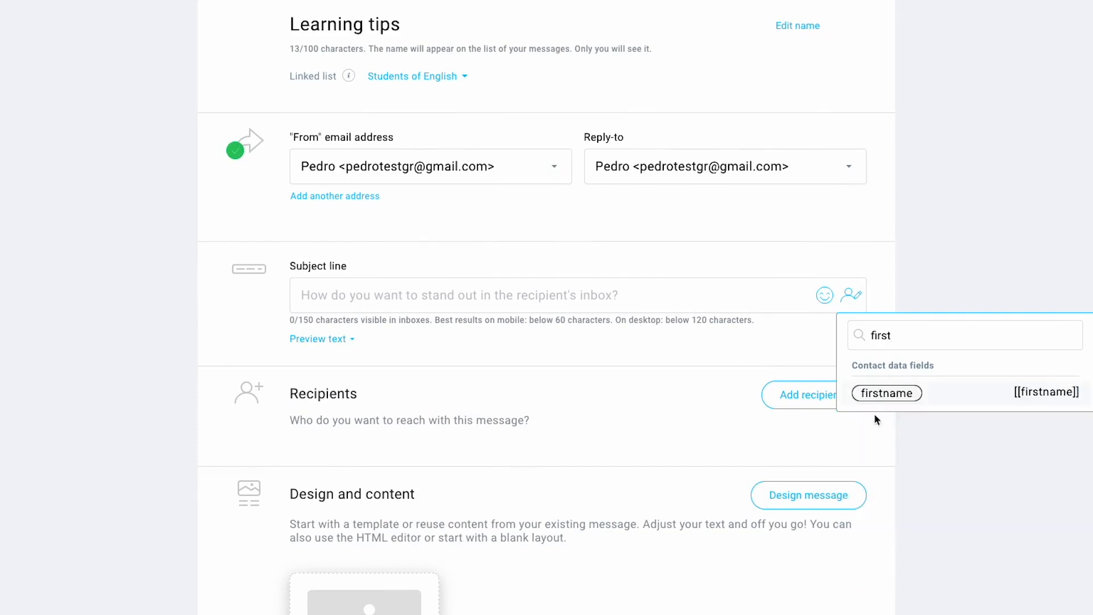
{"action": "left_click", "coordinate": [881, 394]}
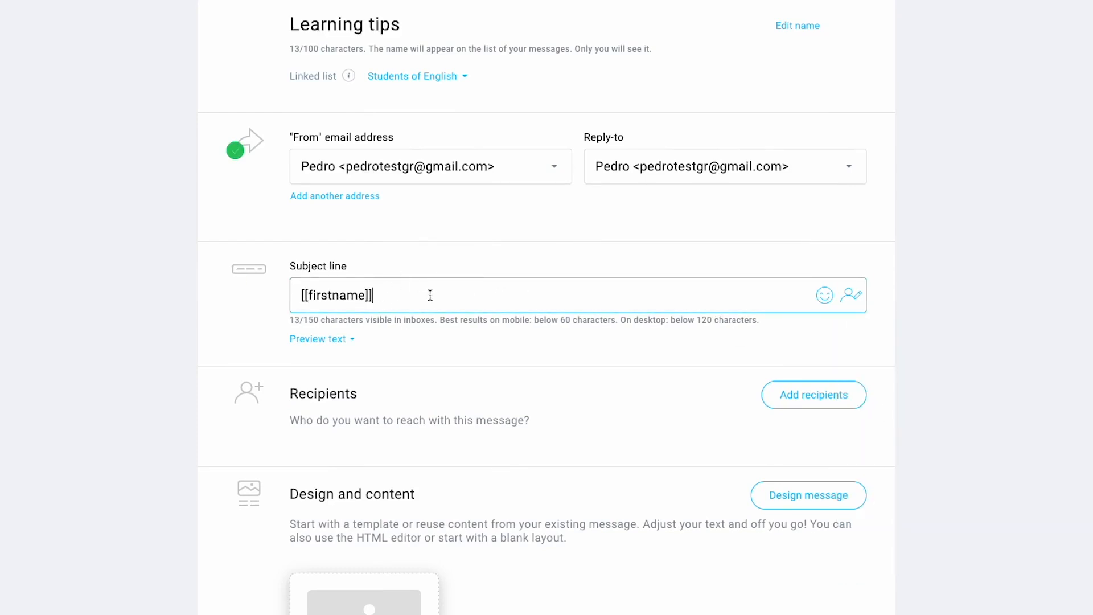
{"action": "left_click_drag", "start_coordinate": [418, 295], "coordinate": [294, 295]}
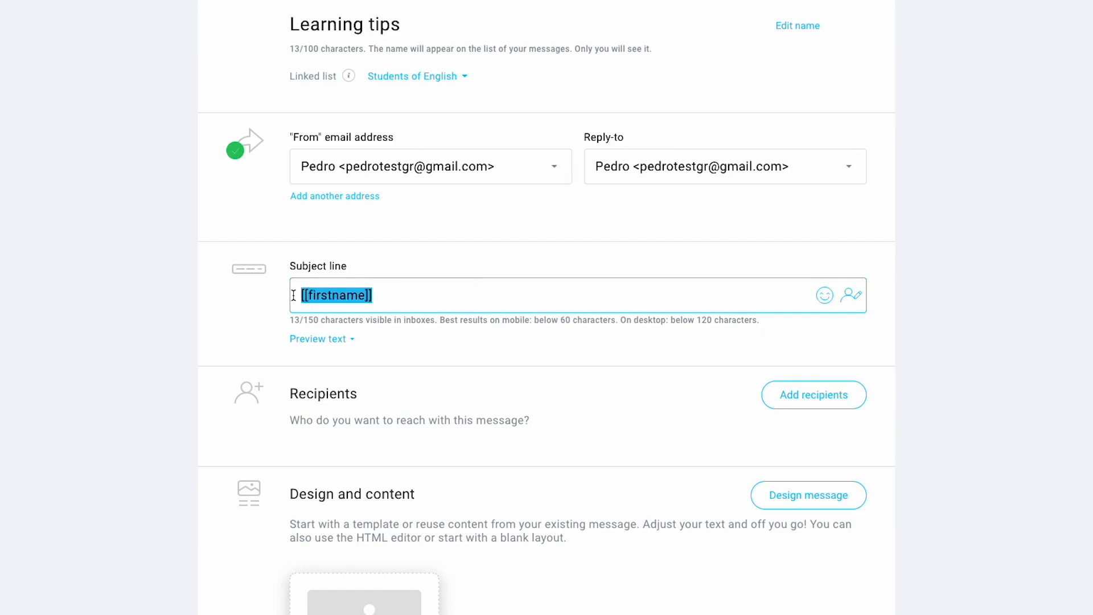
{"action": "key", "text": "BackSpace"}
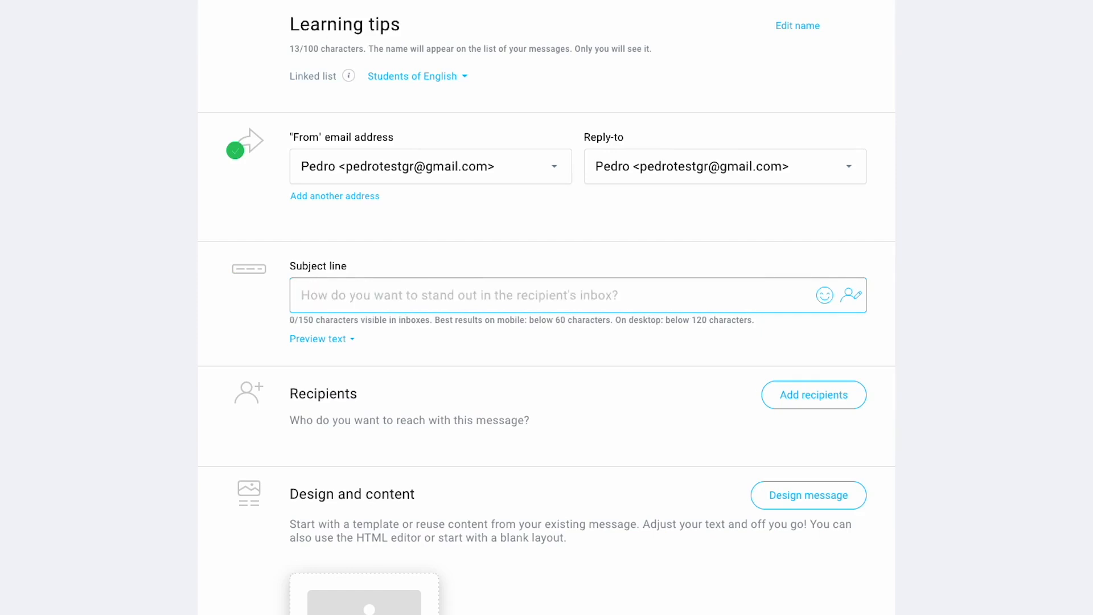
- Paste the subject '5 Easy Steps to Learn English' and prefix it with the ⚡ emoji
{"action": "scroll", "coordinate": [546, 308], "scroll_direction": "down", "scroll_amount": 1}
{"action": "type", "text": "5 Easy Steps to Learn English"}
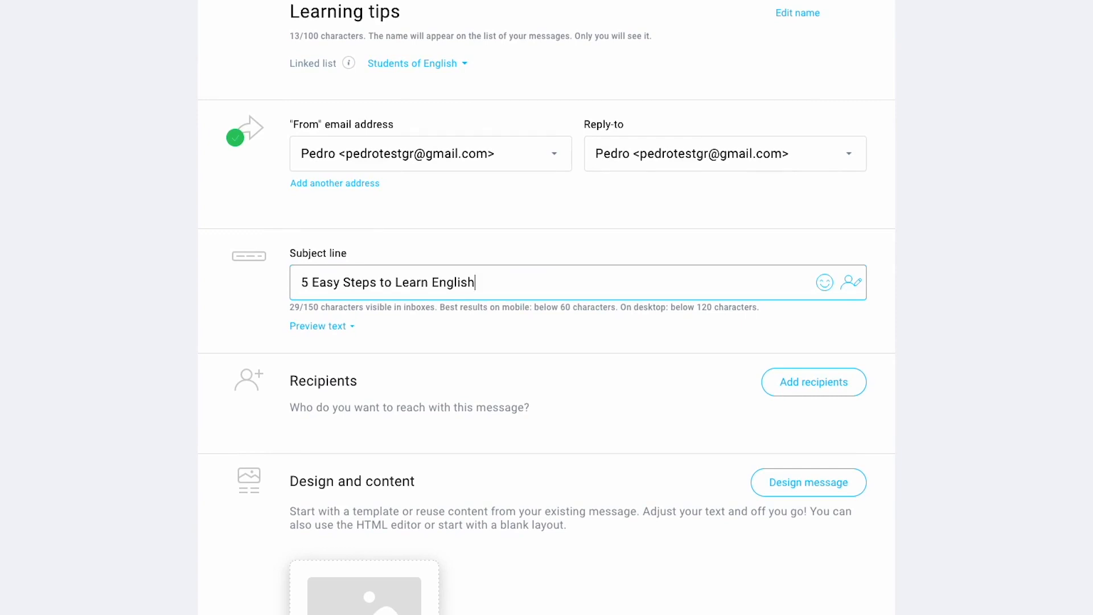
{"action": "scroll", "coordinate": [306, 279], "scroll_direction": "down", "scroll_amount": 1}
{"action": "scroll", "coordinate": [306, 278], "scroll_direction": "down", "scroll_amount": 2}
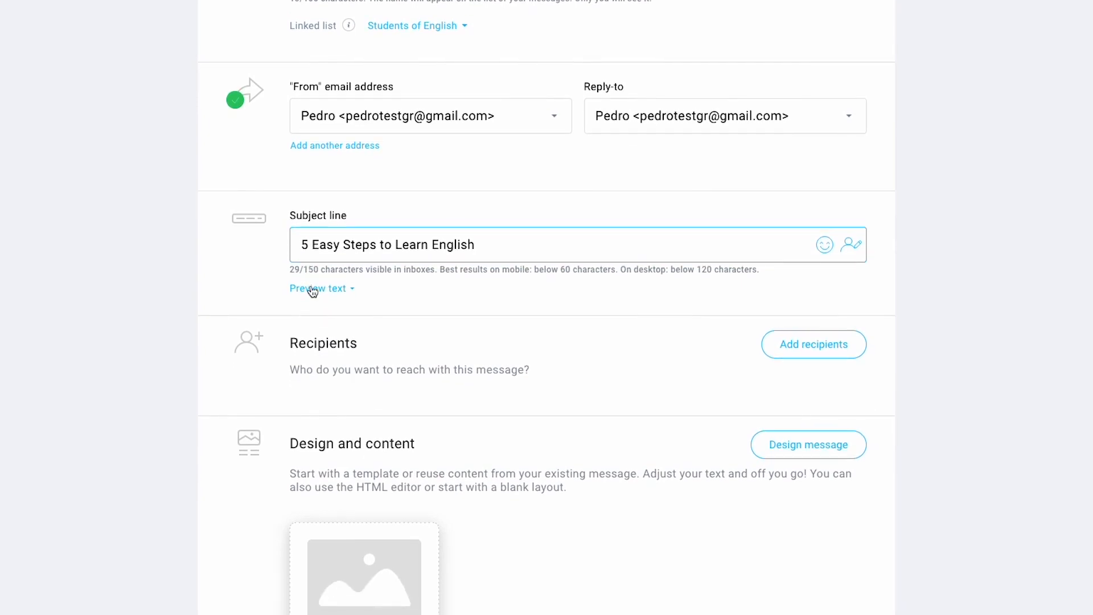
{"action": "left_click", "coordinate": [300, 245]}
{"action": "key", "text": "ctrl+super+space"}
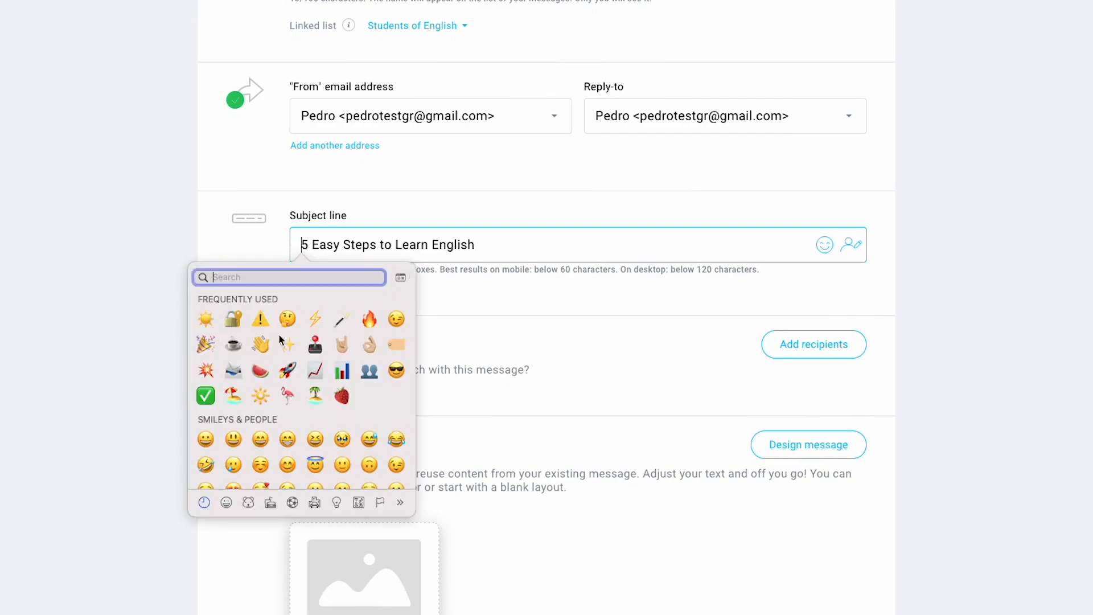
{"action": "left_click", "coordinate": [315, 319]}
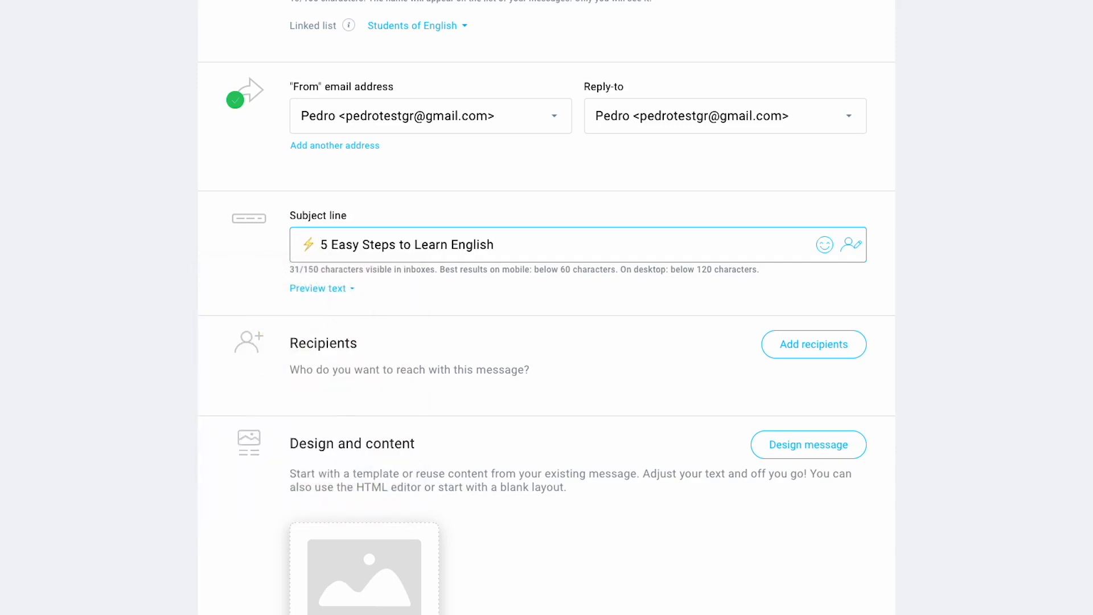
{"action": "key", "text": "BackSpace"}
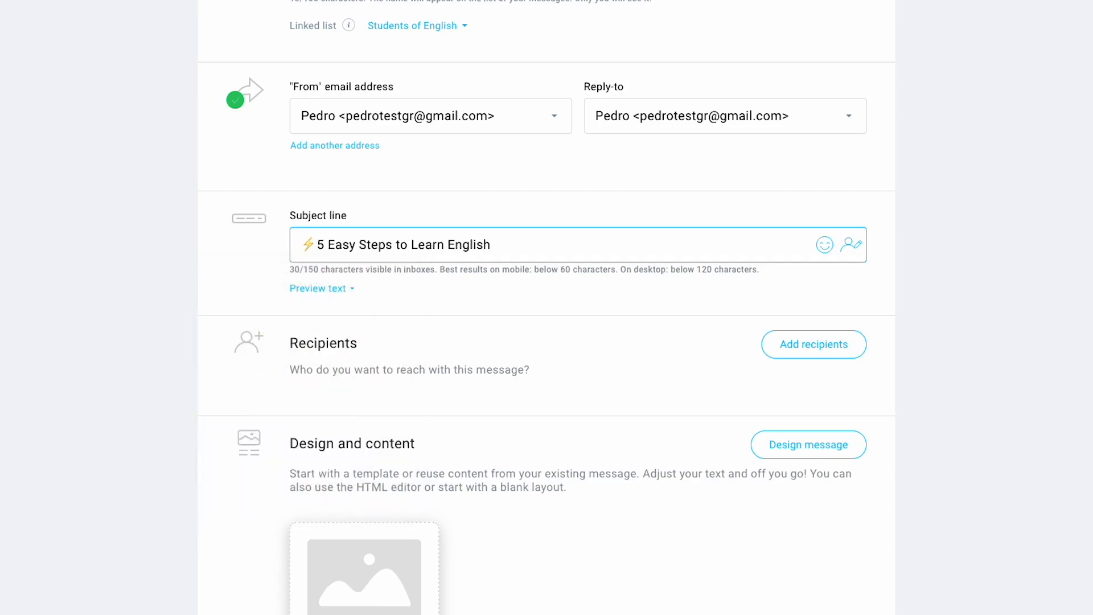
- Expand Preview text and paste the summary about improving English skills
{"action": "left_click", "coordinate": [345, 291]}
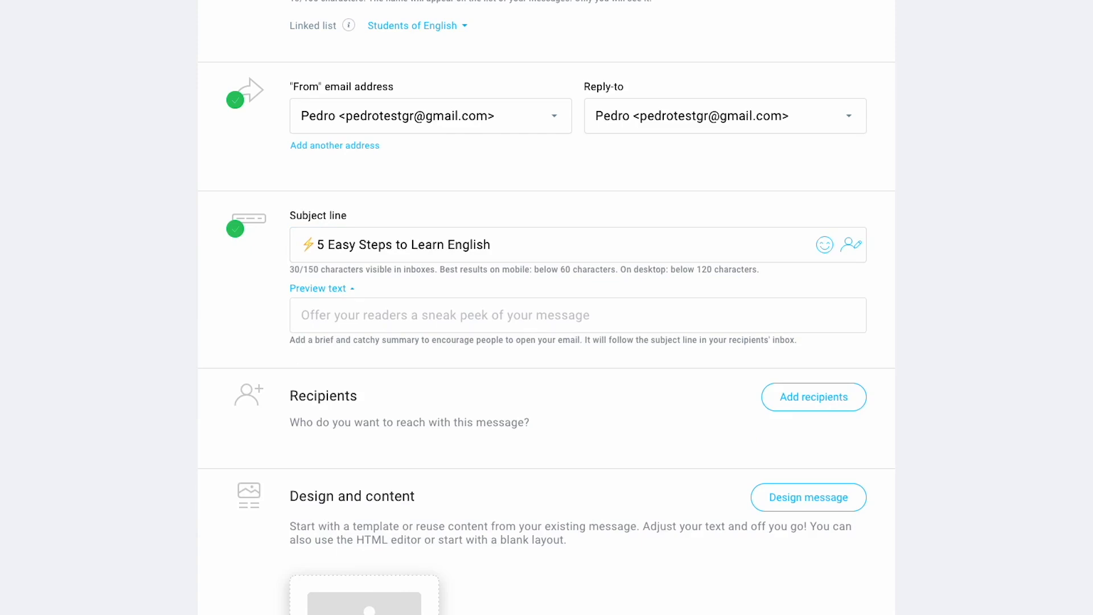
{"action": "left_click", "coordinate": [323, 328]}
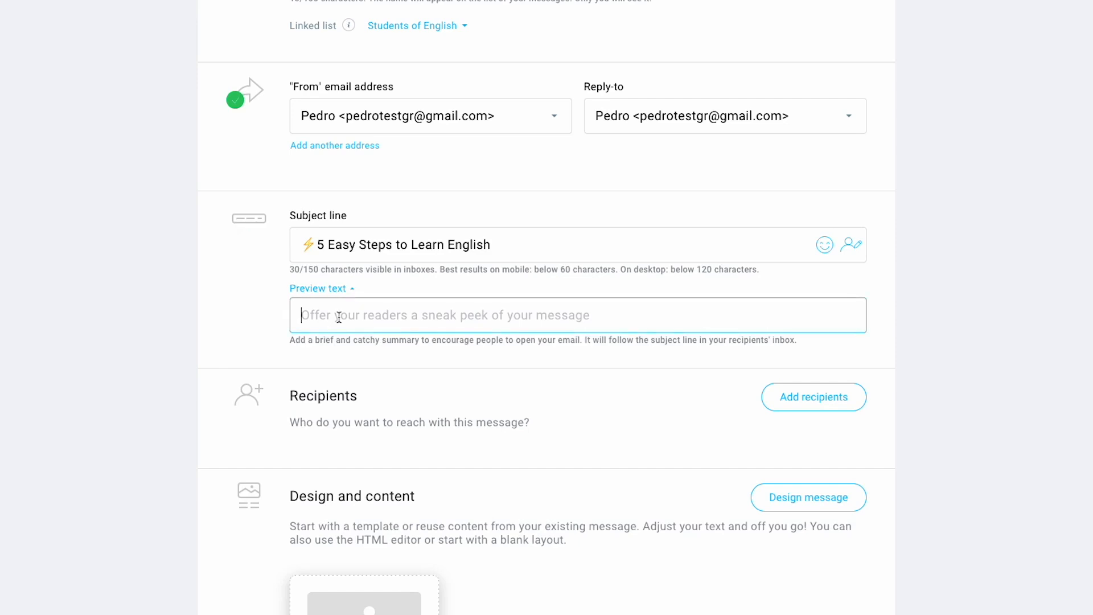
{"action": "key", "text": "ctrl+v"}
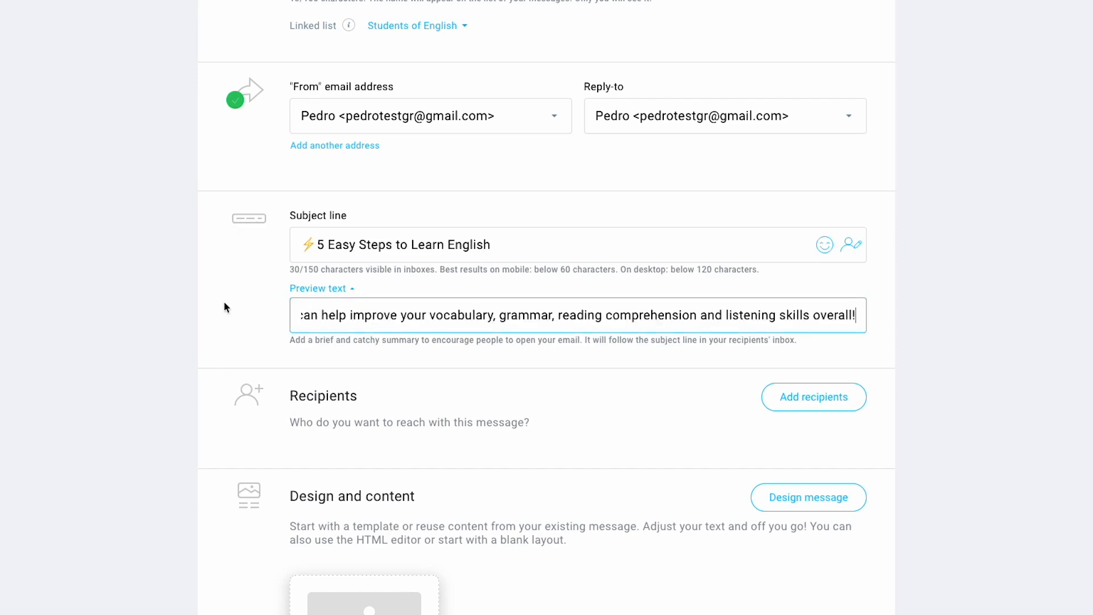
{"action": "scroll", "coordinate": [224, 302], "scroll_direction": "down", "scroll_amount": 1}
{"action": "left_click_drag", "start_coordinate": [332, 313], "coordinate": [271, 305]}
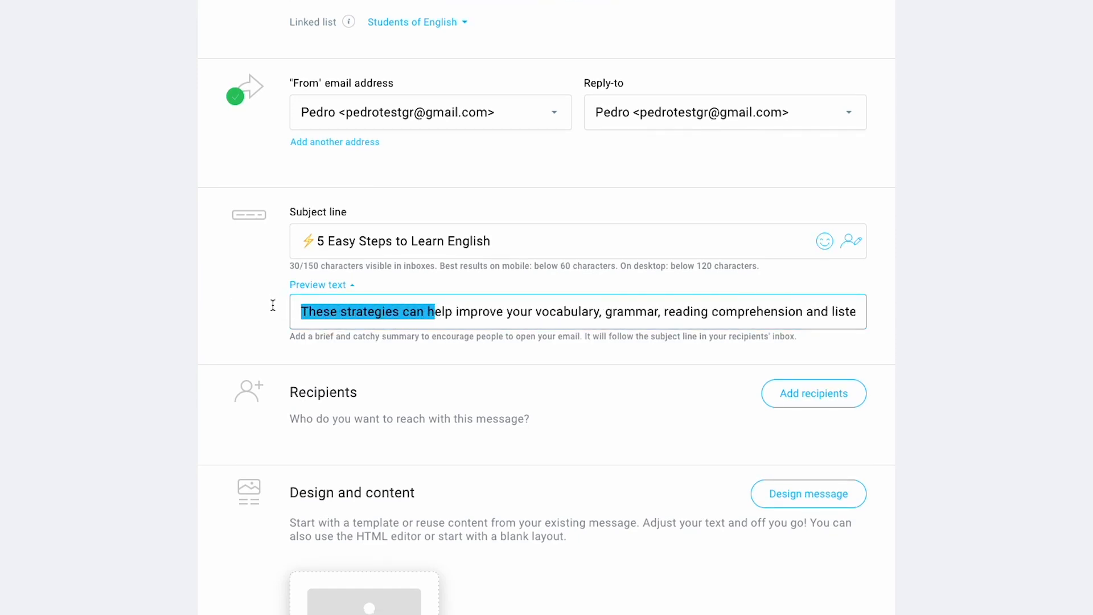
{"action": "left_click", "coordinate": [311, 310]}
{"action": "scroll", "coordinate": [254, 308], "scroll_direction": "down", "scroll_amount": 3}
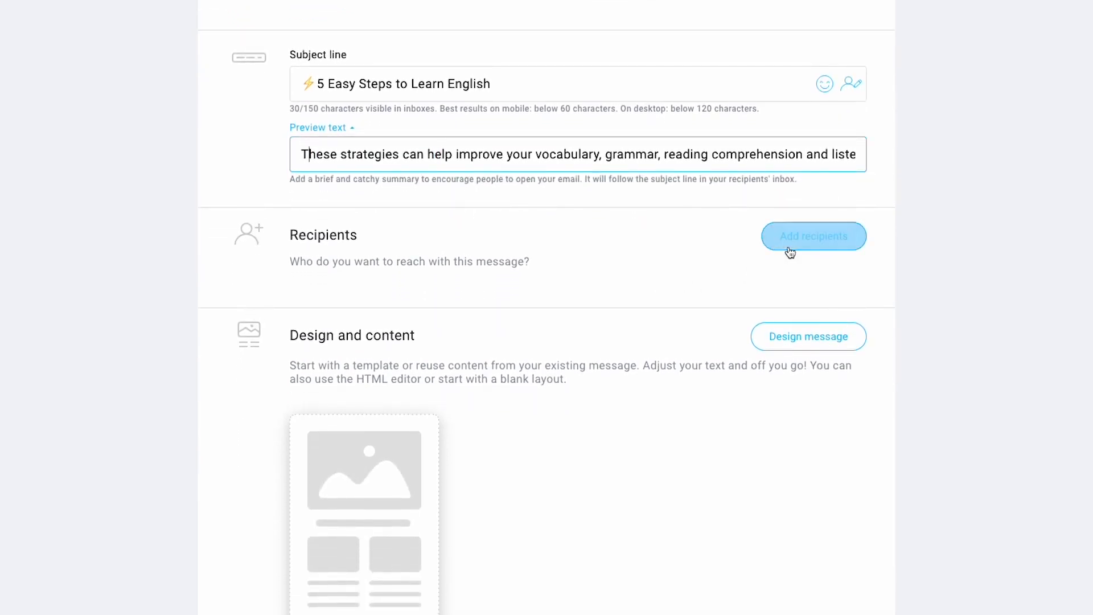
- Add the Students of English list (6 contacts) as the newsletter's recipients
{"action": "left_click", "coordinate": [770, 281]}
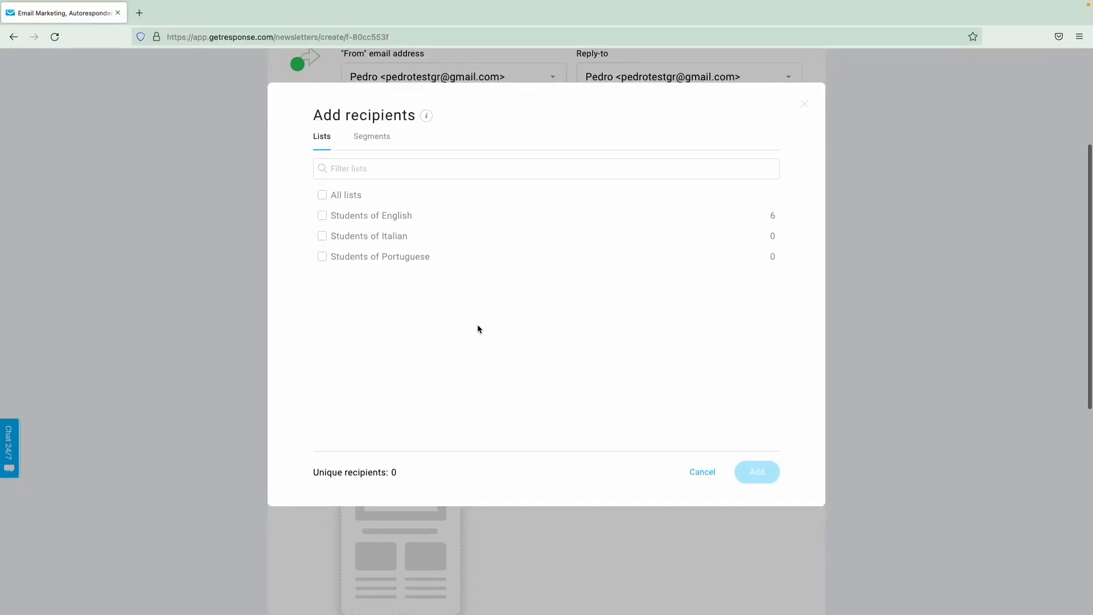
{"action": "left_click", "coordinate": [322, 216]}
{"action": "left_click", "coordinate": [749, 135]}
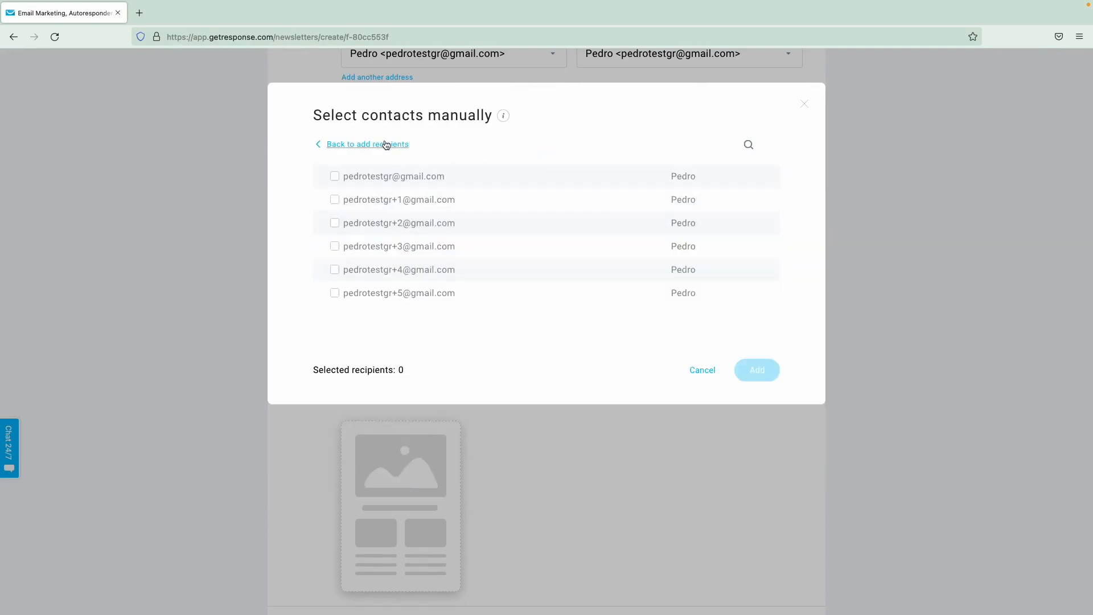
{"action": "left_click", "coordinate": [386, 145]}
{"action": "left_click", "coordinate": [385, 139]}
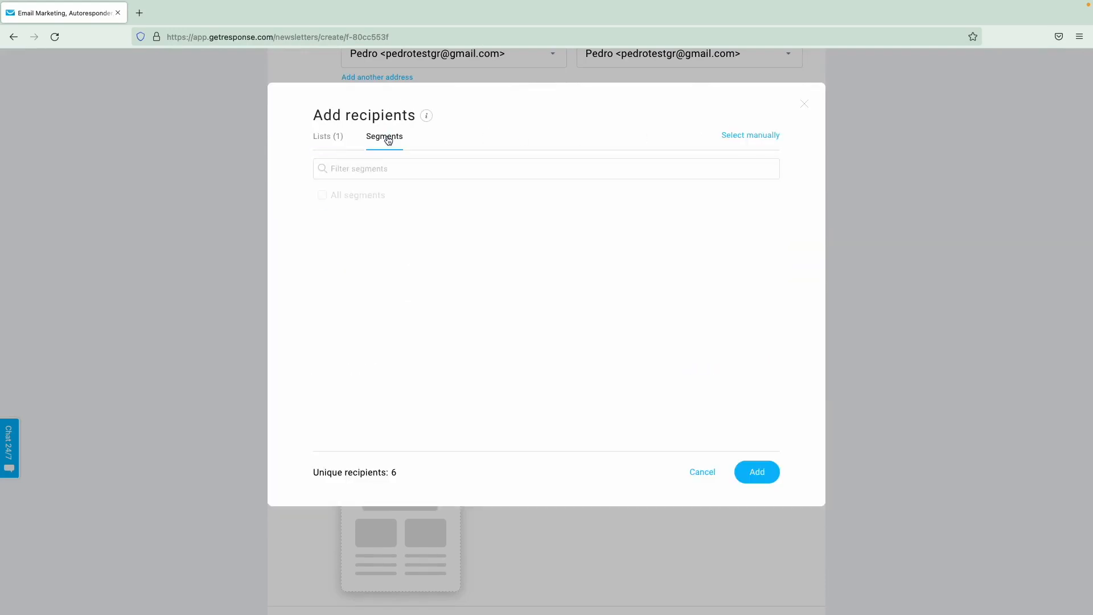
{"action": "left_click", "coordinate": [333, 137]}
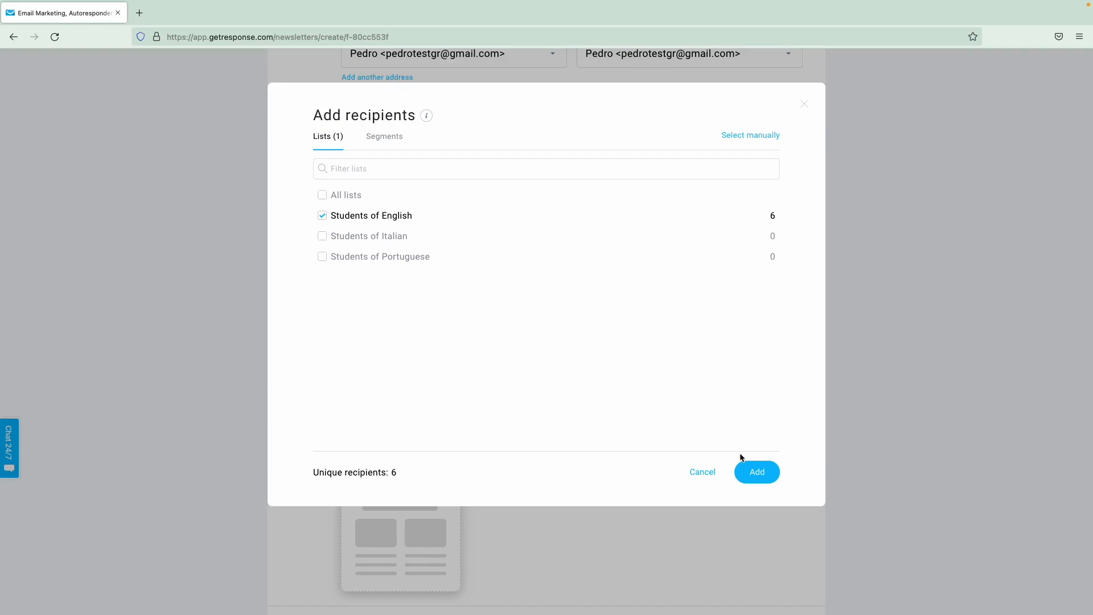
{"action": "left_click", "coordinate": [754, 472]}
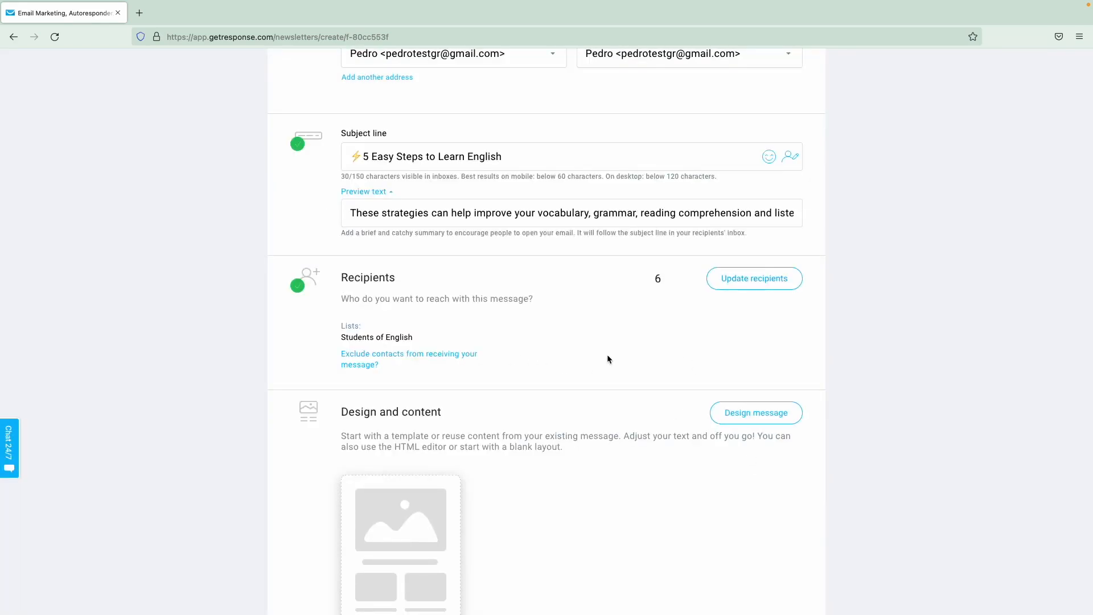
- Check the exclude contacts options and close them without adding exclusions
{"action": "left_click", "coordinate": [413, 359]}
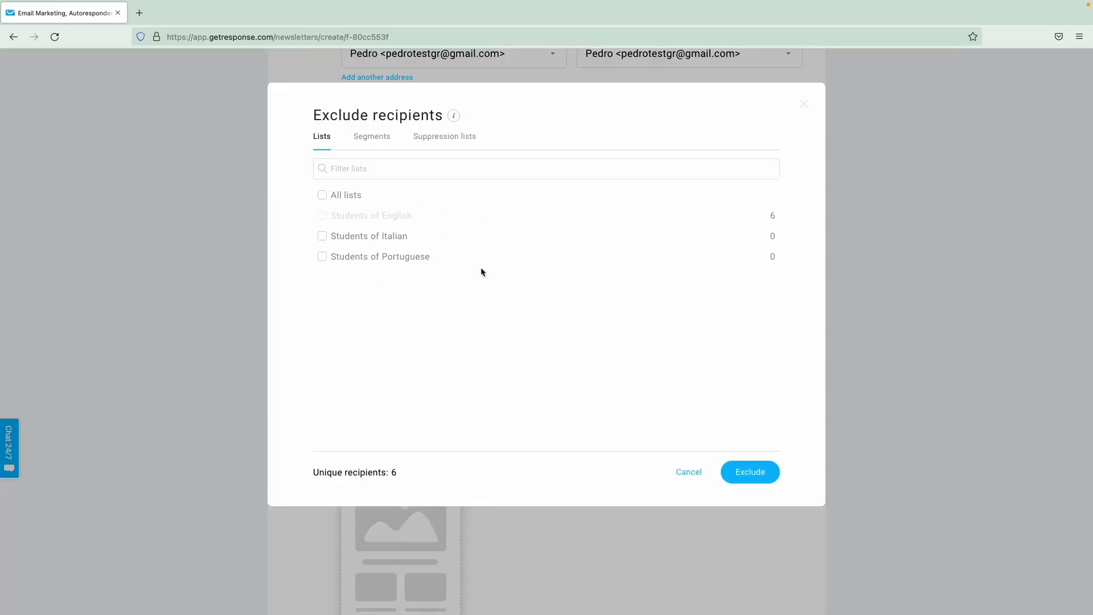
{"action": "left_click", "coordinate": [807, 113]}
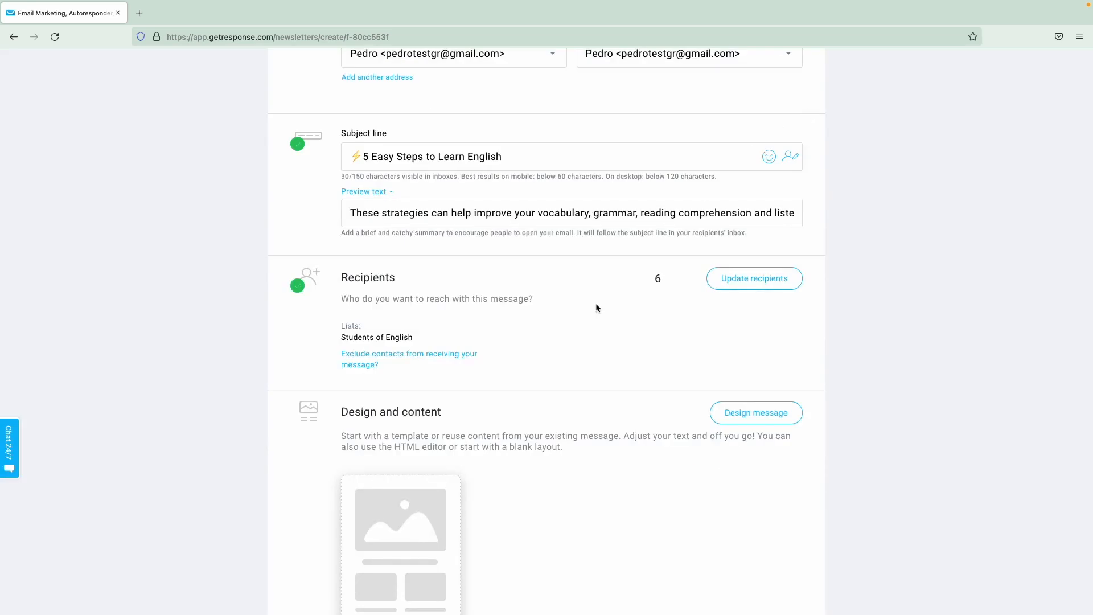
{"action": "scroll", "coordinate": [595, 308], "scroll_direction": "down", "scroll_amount": 2}
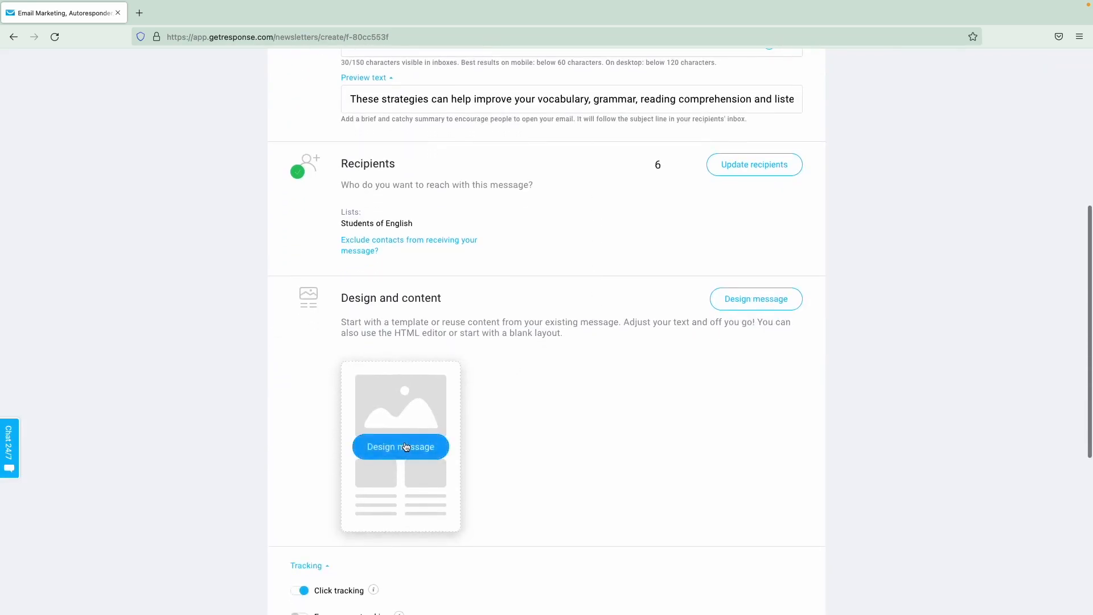
- Browse the predesigned email templates and use the Dark Mode - Feedback template
{"action": "left_click", "coordinate": [404, 445]}
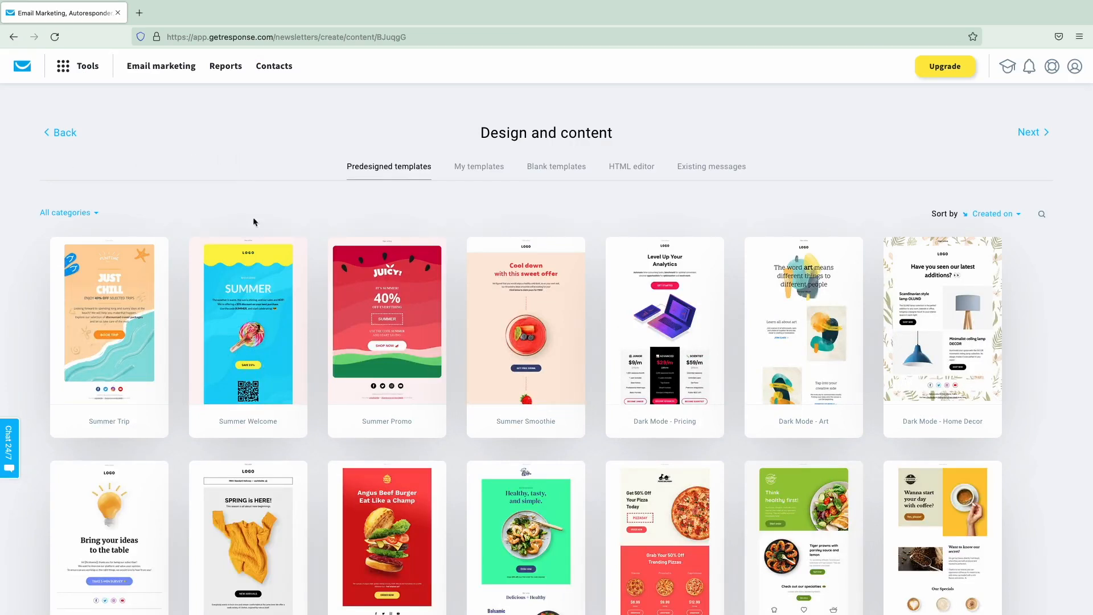
{"action": "scroll", "coordinate": [254, 220], "scroll_direction": "down", "scroll_amount": 2}
{"action": "scroll", "coordinate": [259, 263], "scroll_direction": "down", "scroll_amount": 10}
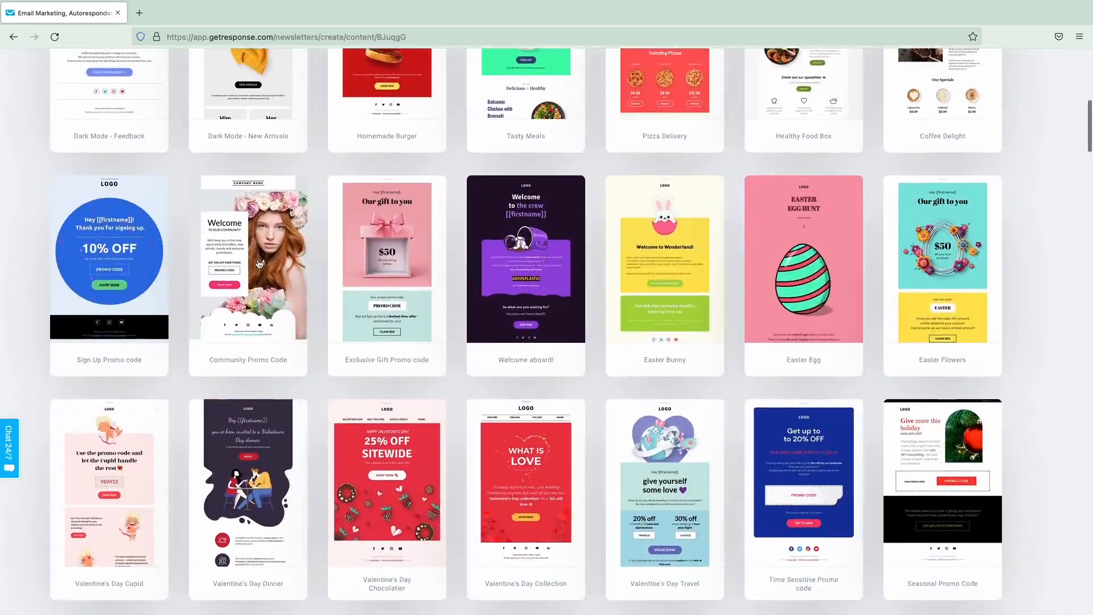
{"action": "scroll", "coordinate": [259, 264], "scroll_direction": "down", "scroll_amount": 5}
{"action": "scroll", "coordinate": [259, 263], "scroll_direction": "up", "scroll_amount": 2}
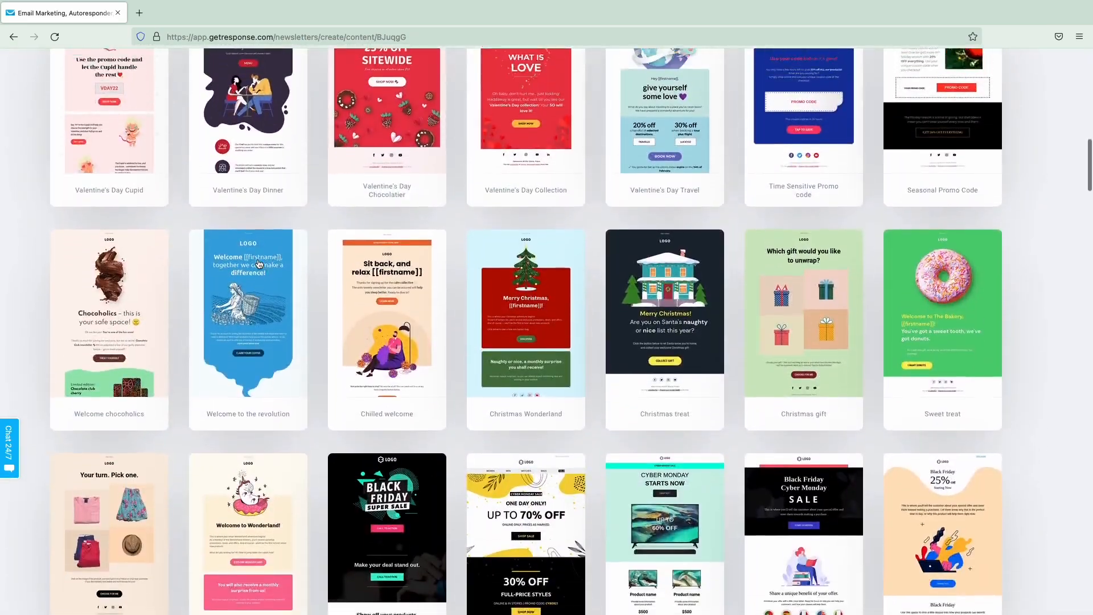
{"action": "scroll", "coordinate": [259, 263], "scroll_direction": "up", "scroll_amount": 5}
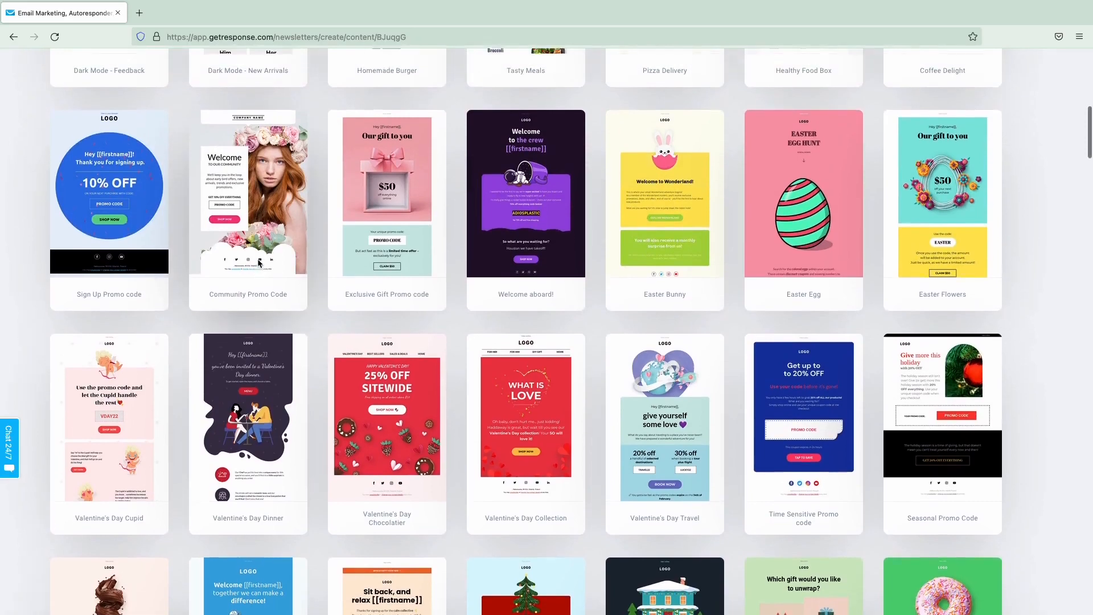
{"action": "scroll", "coordinate": [260, 264], "scroll_direction": "up", "scroll_amount": 8}
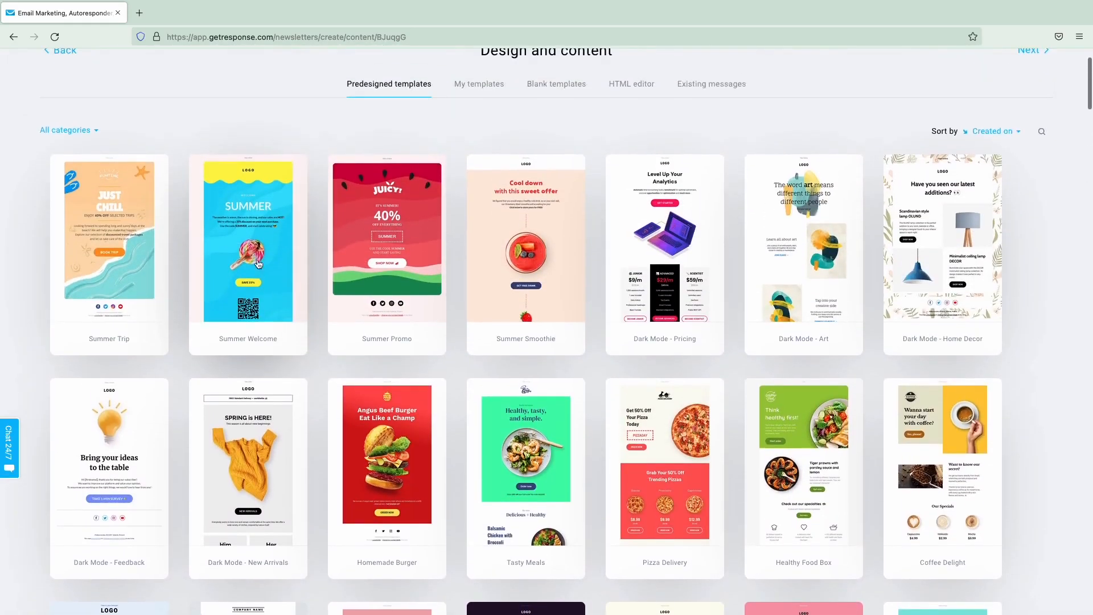
{"action": "scroll", "coordinate": [259, 264], "scroll_direction": "up", "scroll_amount": 1}
{"action": "mouse_move", "coordinate": [259, 264]}
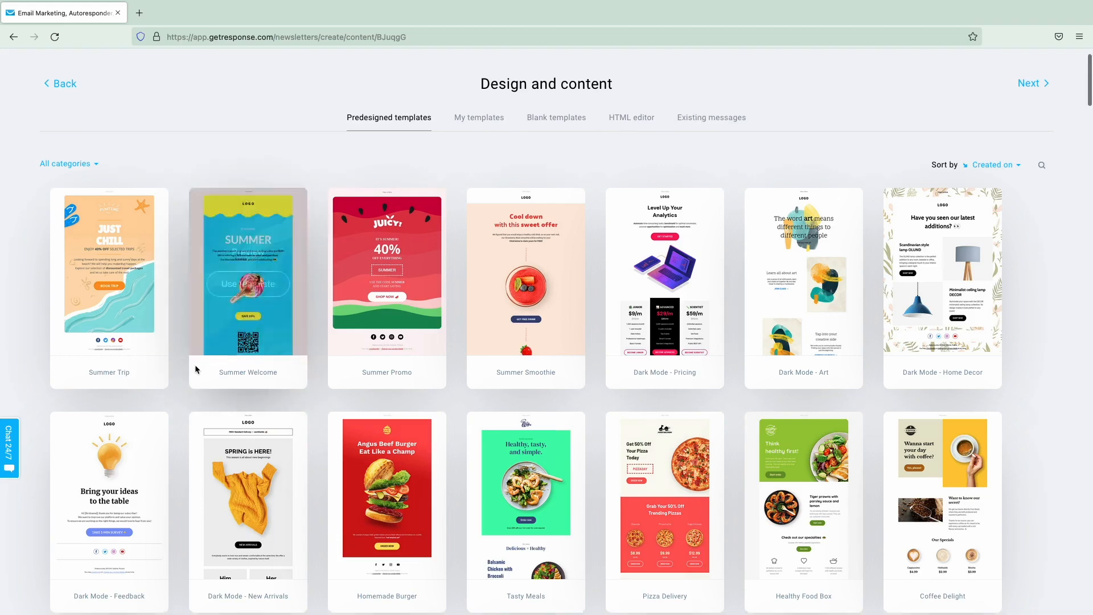
{"action": "scroll", "coordinate": [257, 319], "scroll_direction": "down", "scroll_amount": 2}
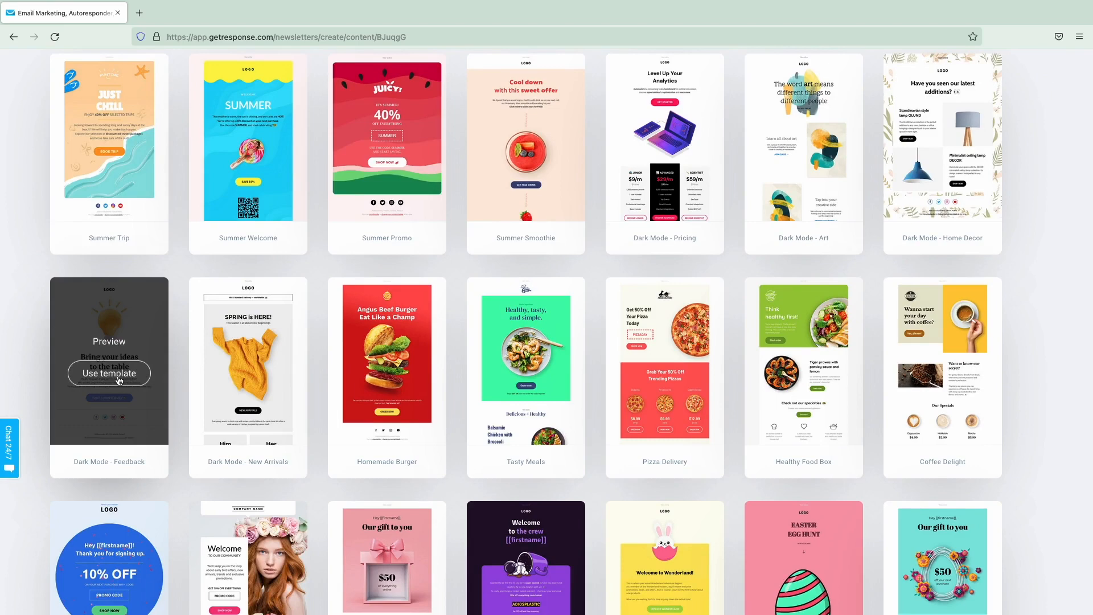
{"action": "left_click", "coordinate": [119, 380]}
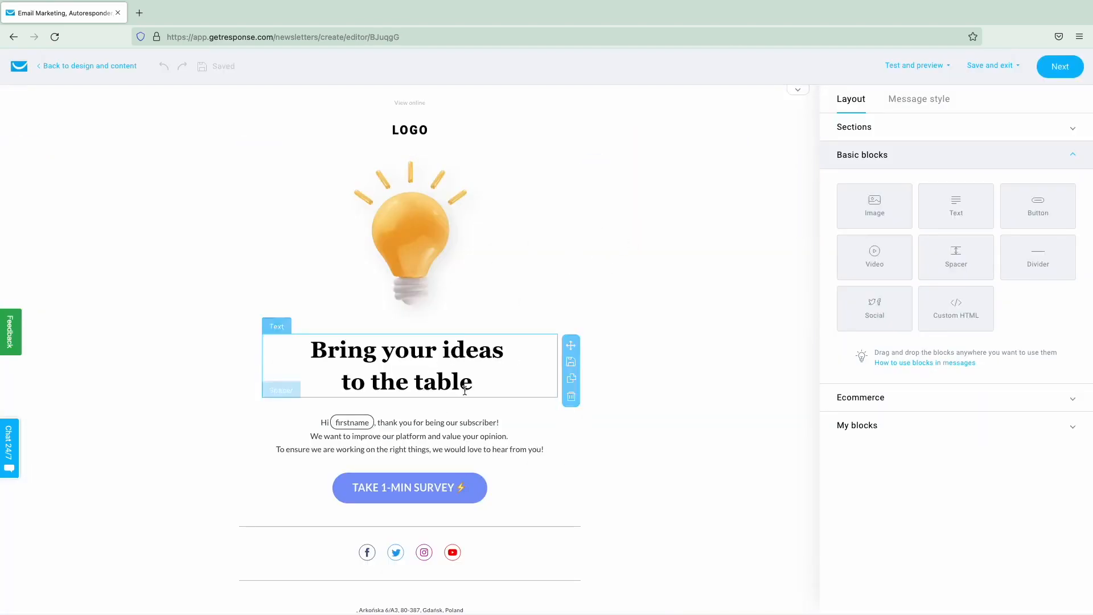
- Look over the 'Bring your ideas to the table' template and show the Sections layouts
{"action": "scroll", "coordinate": [439, 329], "scroll_direction": "down", "scroll_amount": 2}
{"action": "scroll", "coordinate": [437, 328], "scroll_direction": "up", "scroll_amount": 2}
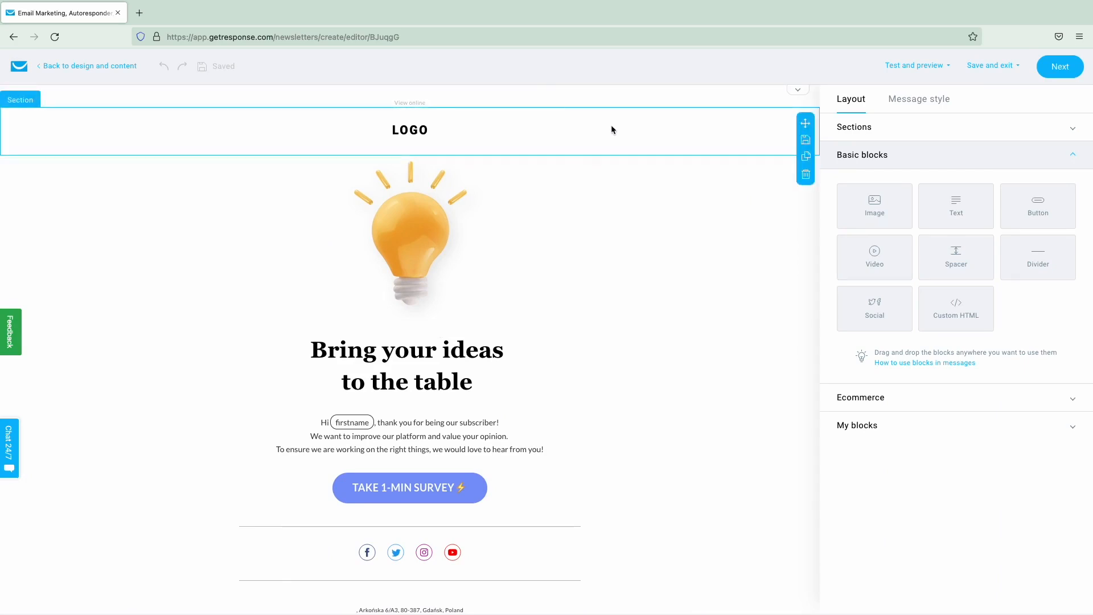
{"action": "scroll", "coordinate": [623, 171], "scroll_direction": "down", "scroll_amount": 1}
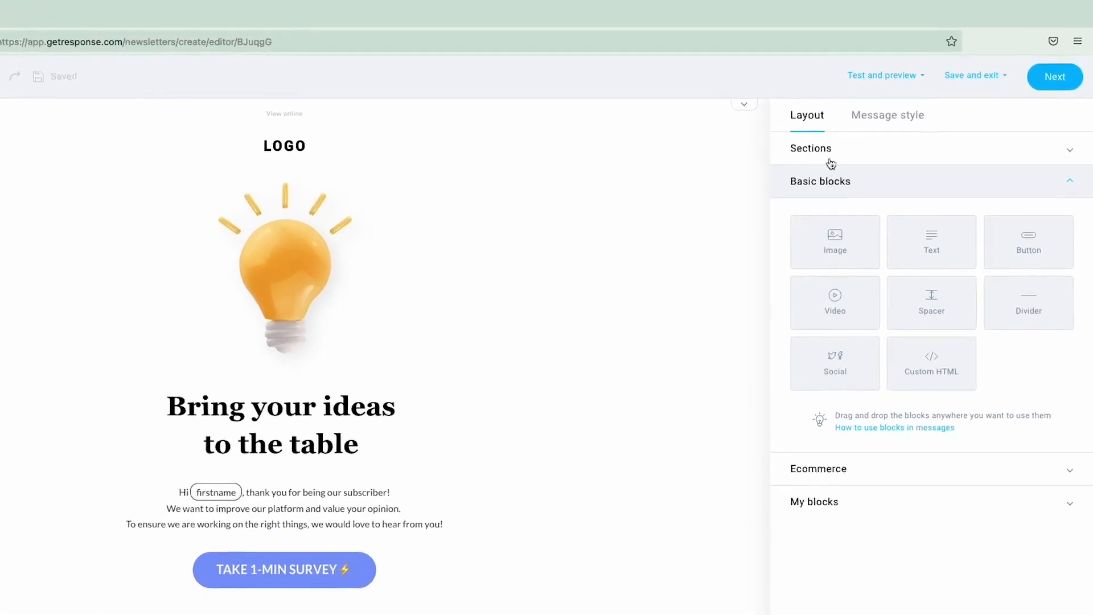
{"action": "left_click", "coordinate": [820, 148]}
{"action": "scroll", "coordinate": [832, 191], "scroll_direction": "down", "scroll_amount": 2}
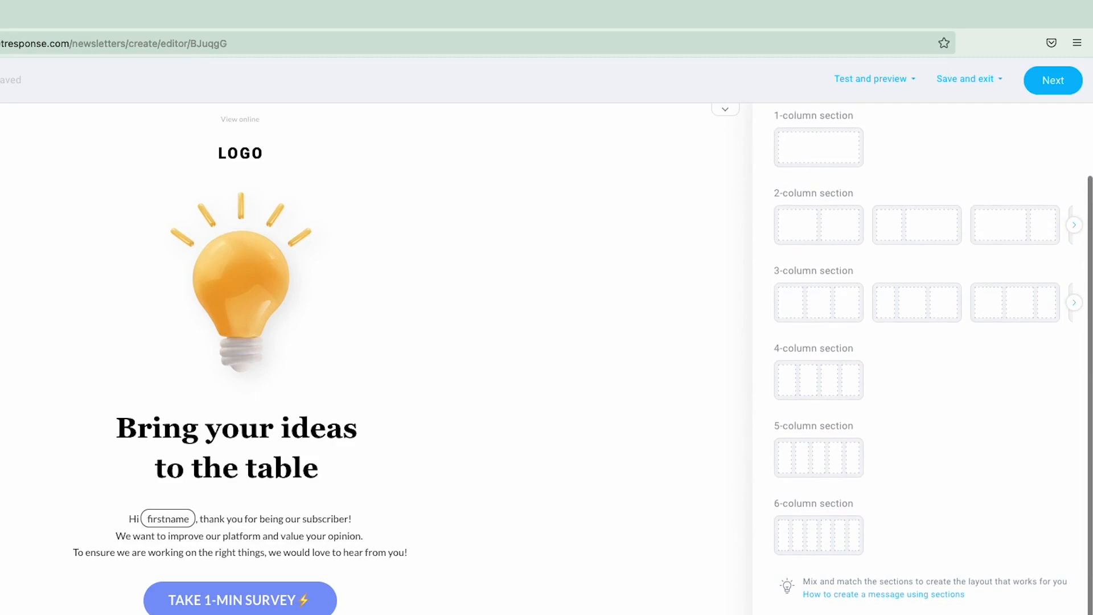
{"action": "scroll", "coordinate": [828, 555], "scroll_direction": "up", "scroll_amount": 2}
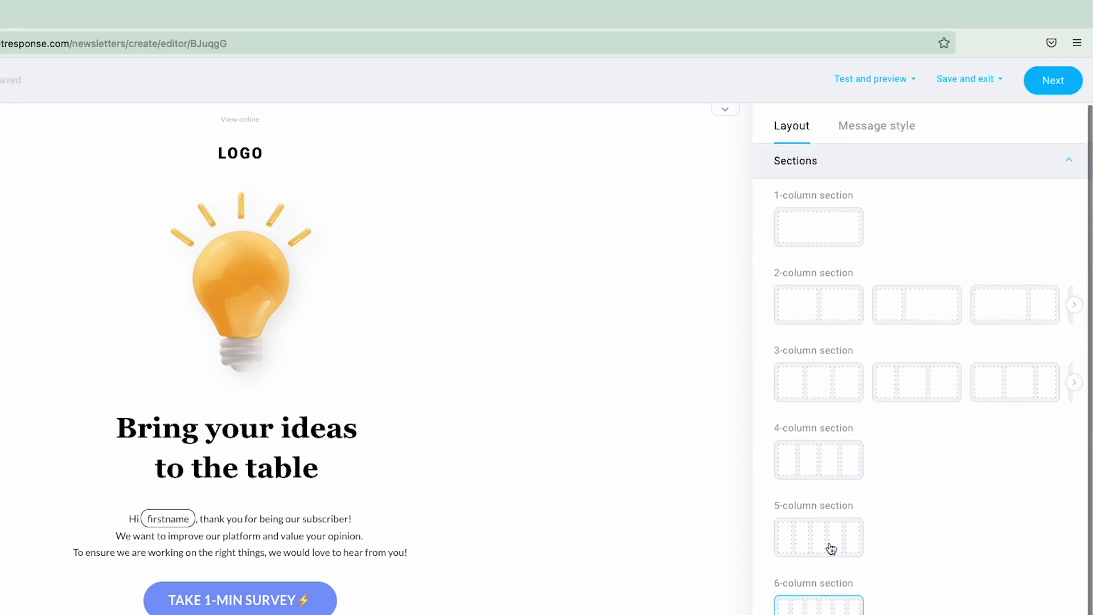
{"action": "left_click", "coordinate": [895, 125]}
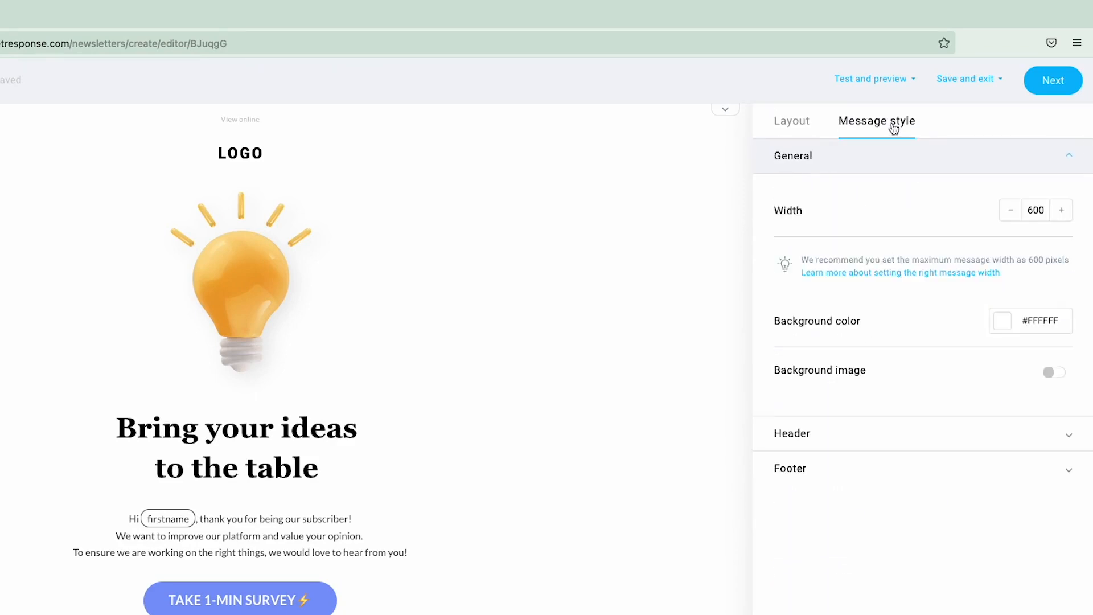
{"action": "left_click", "coordinate": [1012, 212]}
{"action": "left_click", "coordinate": [1011, 212]}
{"action": "left_click", "coordinate": [1011, 212]}
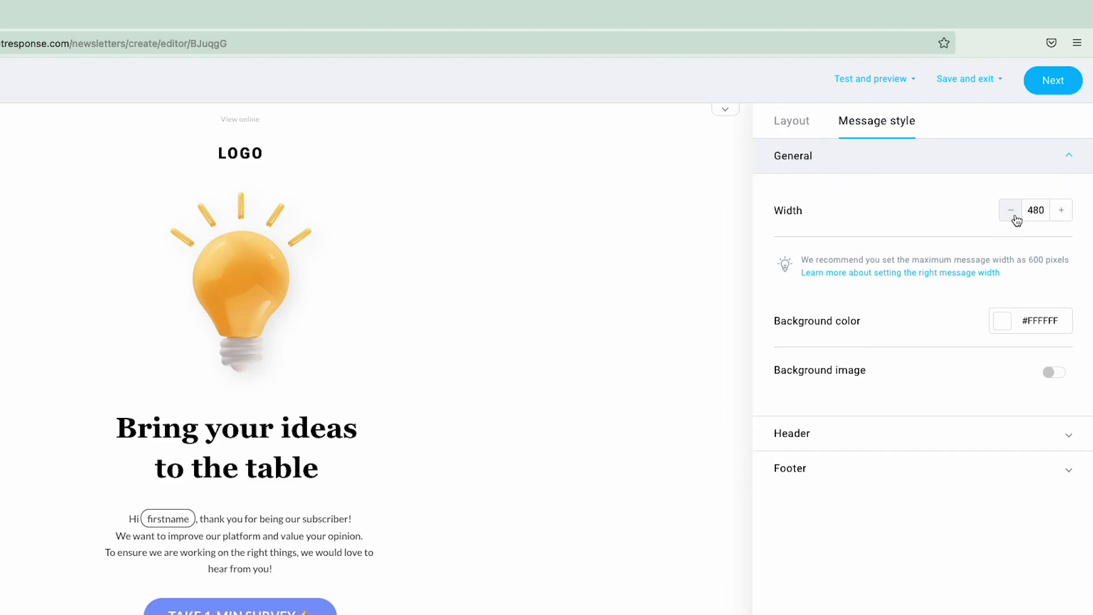
{"action": "left_click", "coordinate": [1063, 213]}
{"action": "left_click", "coordinate": [1063, 212]}
{"action": "left_click", "coordinate": [1063, 212]}
{"action": "left_click", "coordinate": [1063, 212]}
{"action": "left_click", "coordinate": [1063, 212]}
{"action": "left_click", "coordinate": [1062, 212]}
{"action": "left_click", "coordinate": [1062, 212]}
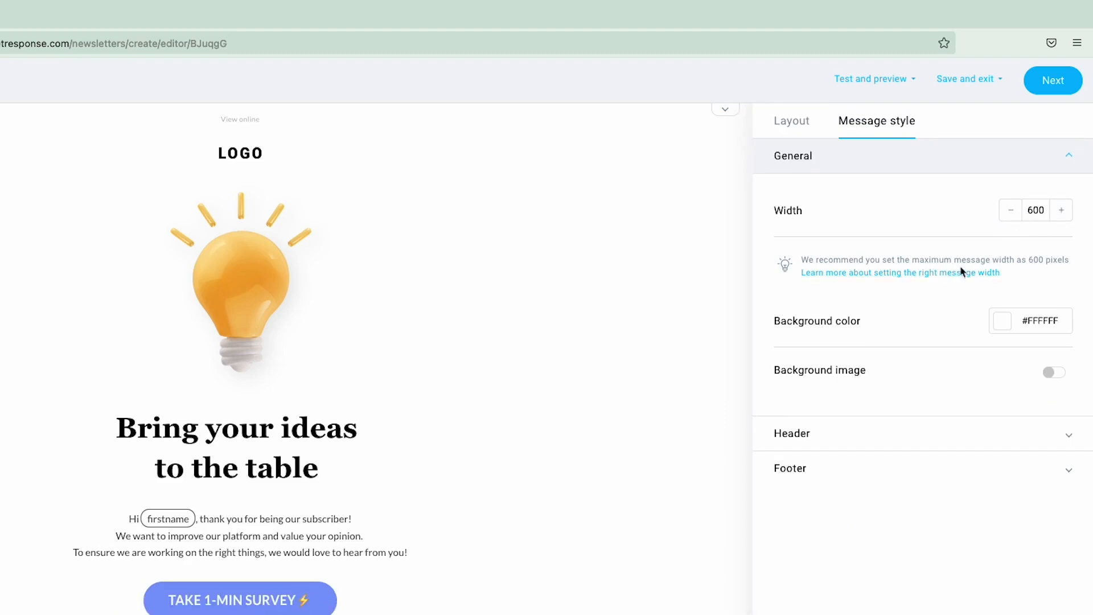
{"action": "left_click", "coordinate": [1006, 325]}
{"action": "left_click", "coordinate": [1006, 385]}
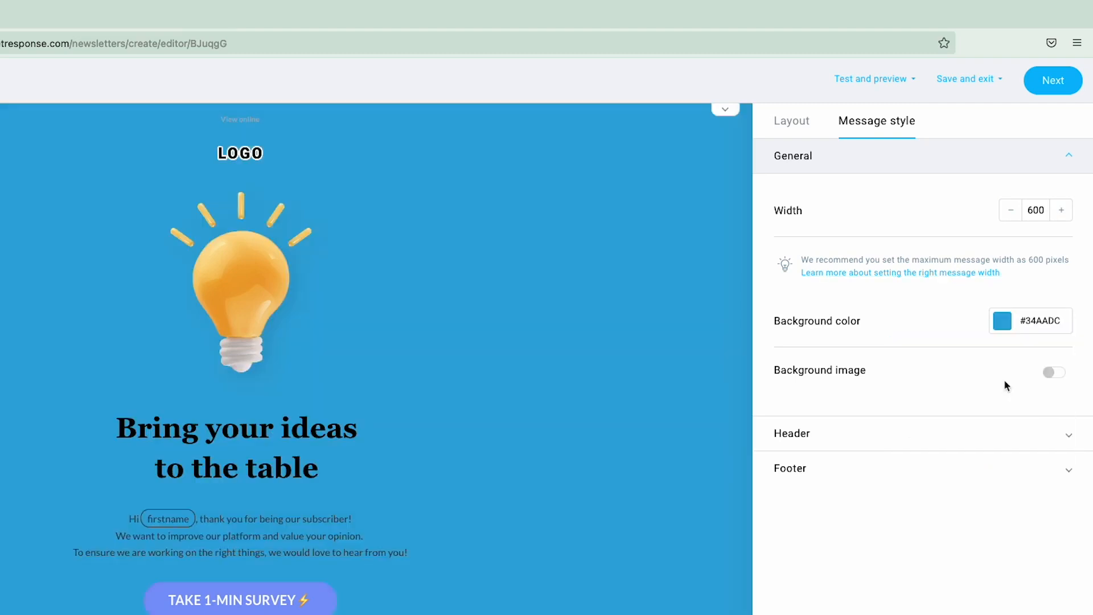
{"action": "left_click", "coordinate": [1012, 329]}
{"action": "left_click", "coordinate": [1049, 362]}
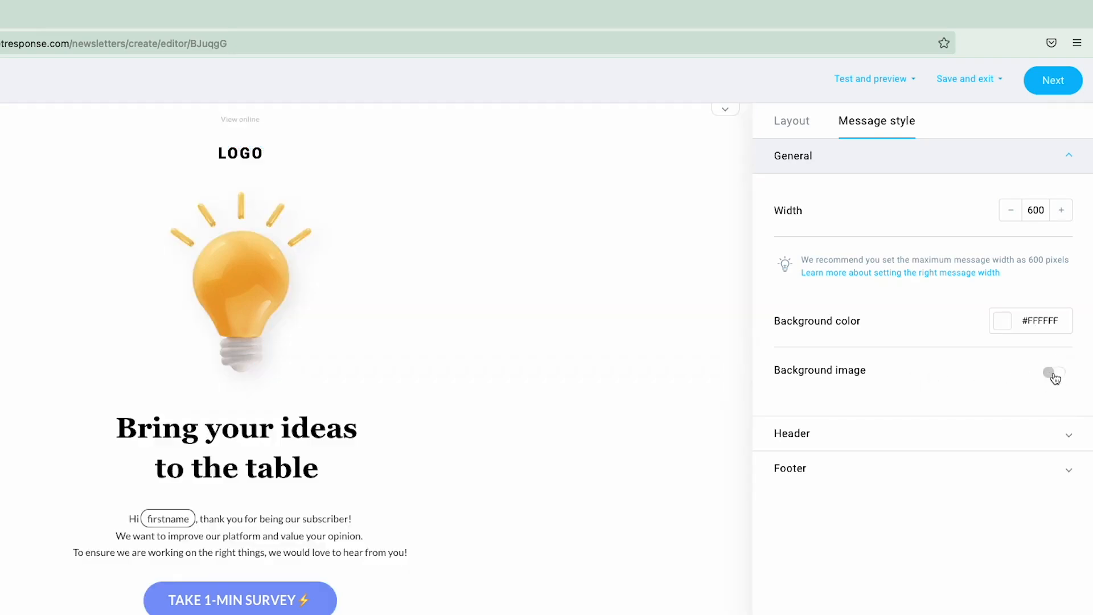
{"action": "left_click", "coordinate": [1050, 374]}
{"action": "left_click", "coordinate": [1053, 375]}
{"action": "left_click", "coordinate": [802, 126]}
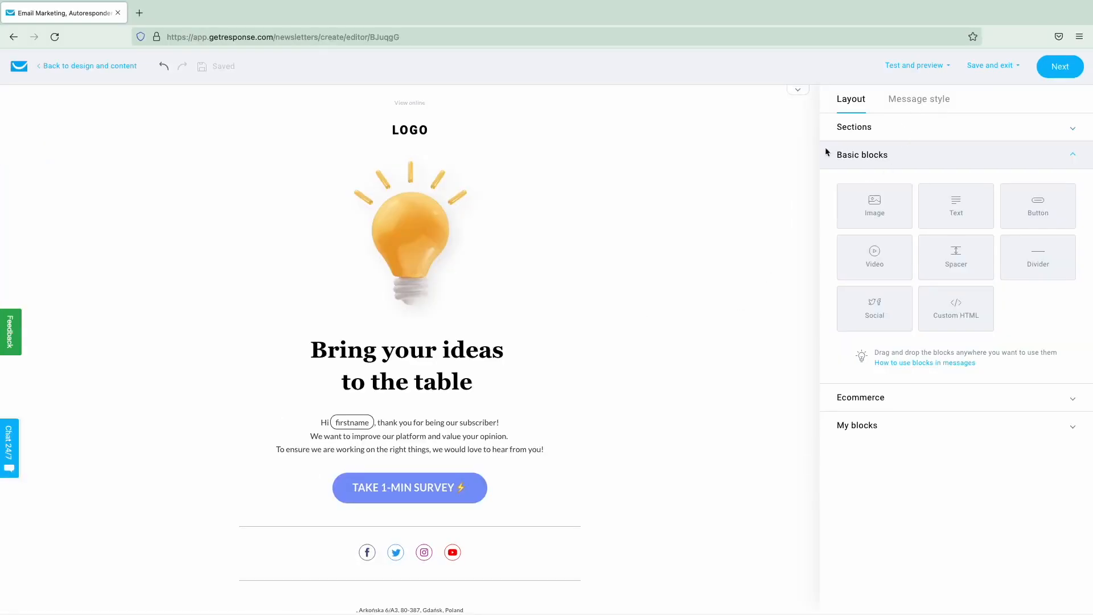
- Add a four-column section and move it directly under the LOGO
{"action": "left_click", "coordinate": [889, 134]}
{"action": "scroll", "coordinate": [860, 256], "scroll_direction": "down", "scroll_amount": 2}
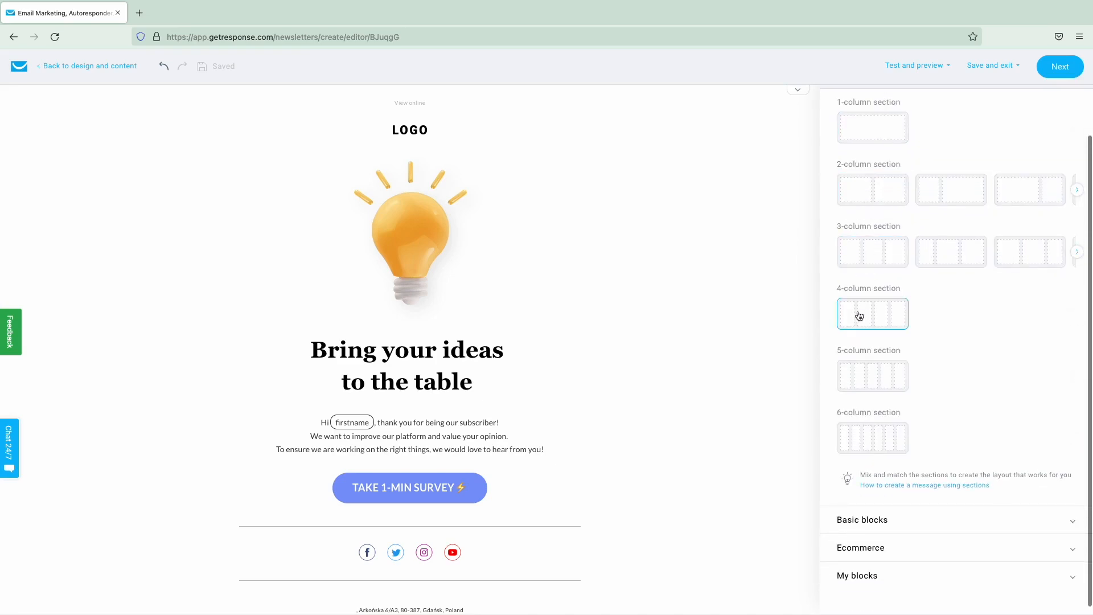
{"action": "left_click_drag", "start_coordinate": [866, 316], "coordinate": [455, 225]}
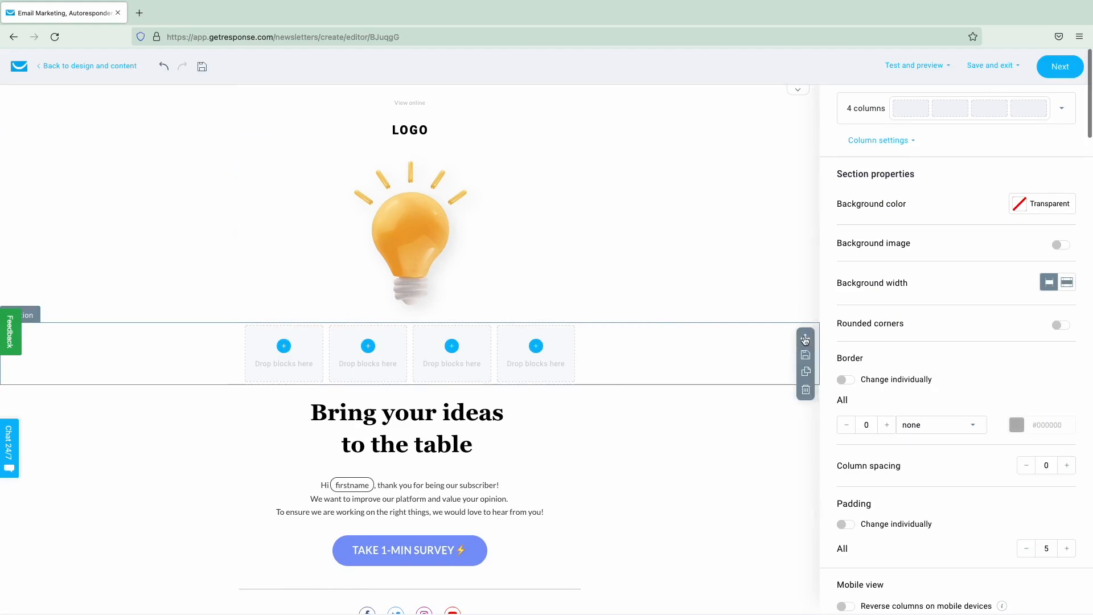
{"action": "left_click_drag", "start_coordinate": [806, 338], "coordinate": [721, 198]}
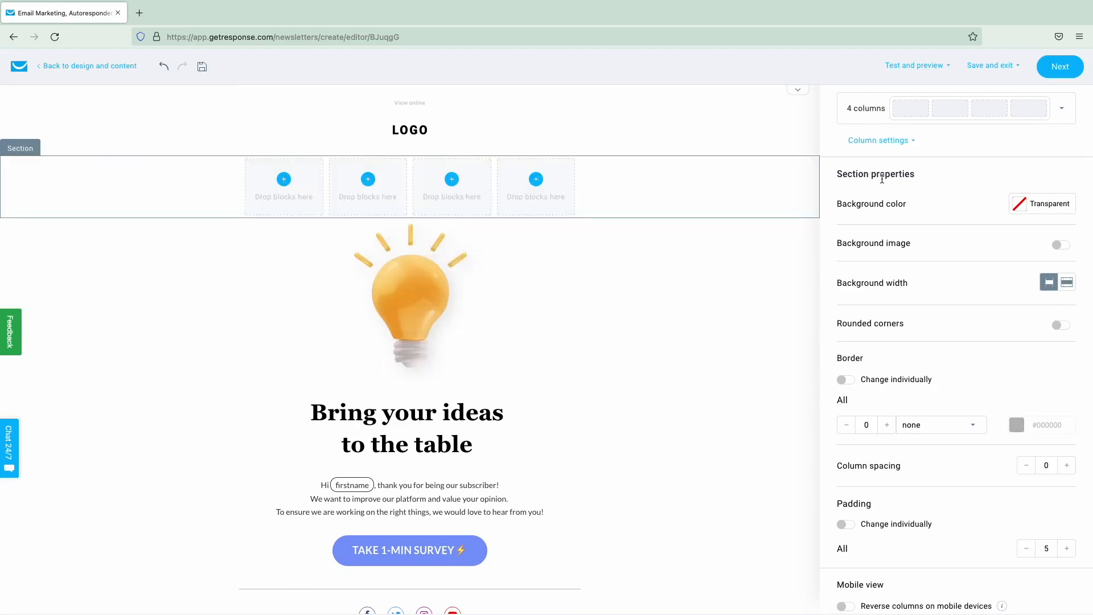
- Fill the four columns with text blocks reading Home, New courses, Find a teacher, Contact
{"action": "left_click", "coordinate": [865, 104]}
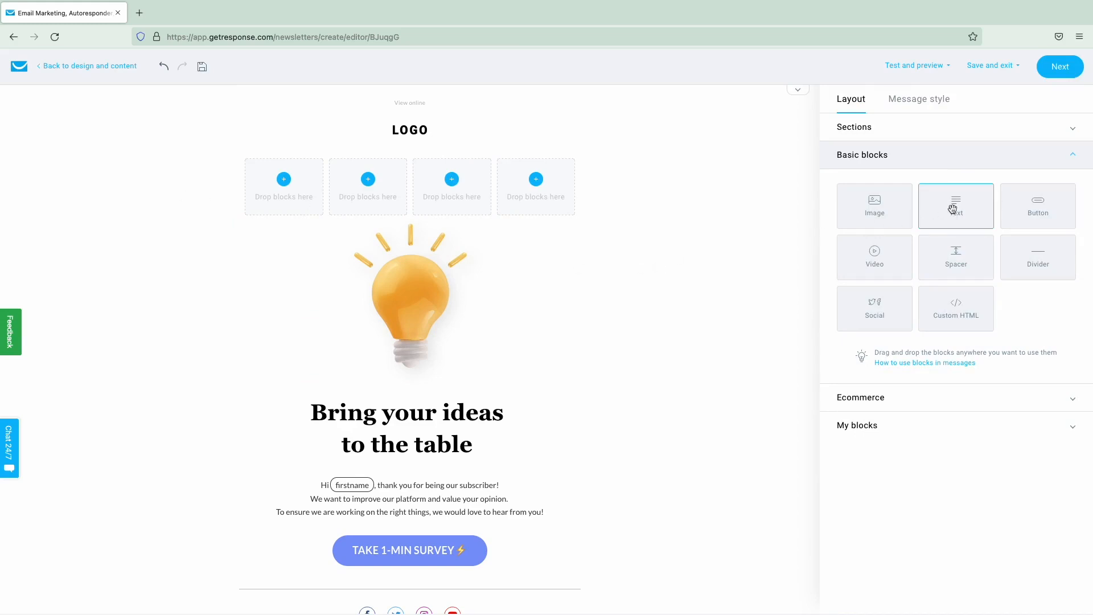
{"action": "left_click_drag", "start_coordinate": [939, 208], "coordinate": [563, 227]}
{"action": "left_click", "coordinate": [342, 235]}
{"action": "left_click", "coordinate": [508, 231]}
{"action": "left_click", "coordinate": [298, 197]}
{"action": "type", "text": "Home"}
{"action": "left_click", "coordinate": [370, 199]}
{"action": "type", "text": "New courses"}
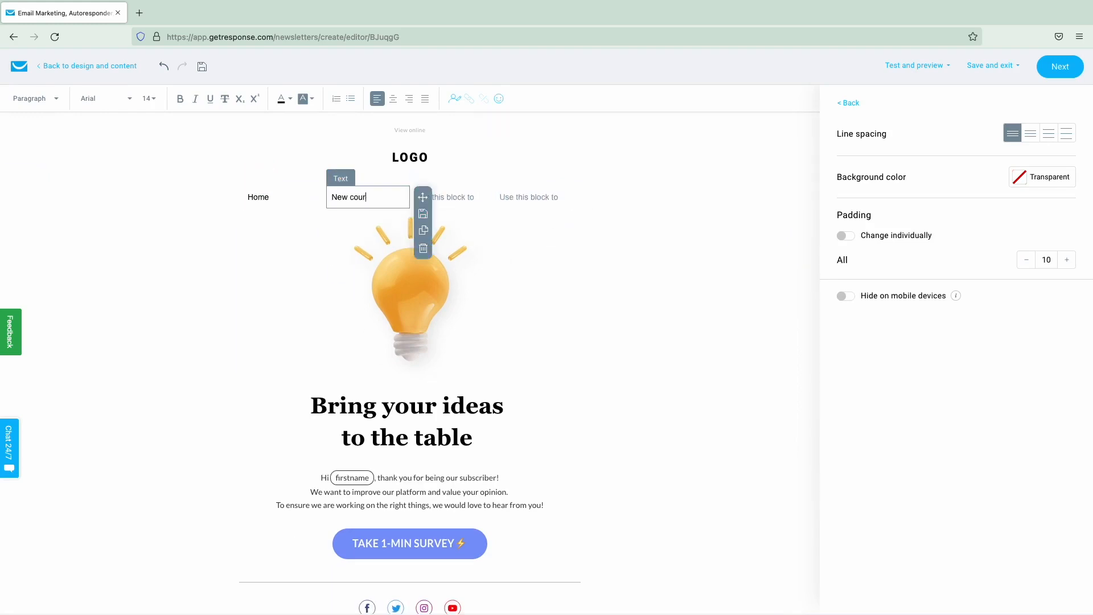
{"action": "left_click", "coordinate": [451, 197]}
{"action": "type", "text": "Find a teacher"}
{"action": "left_click", "coordinate": [530, 197]}
{"action": "type", "text": "Contact"}
- Bold Home, New courses and Find a teacher, and centre the Contact text
{"action": "triple_click", "coordinate": [287, 196]}
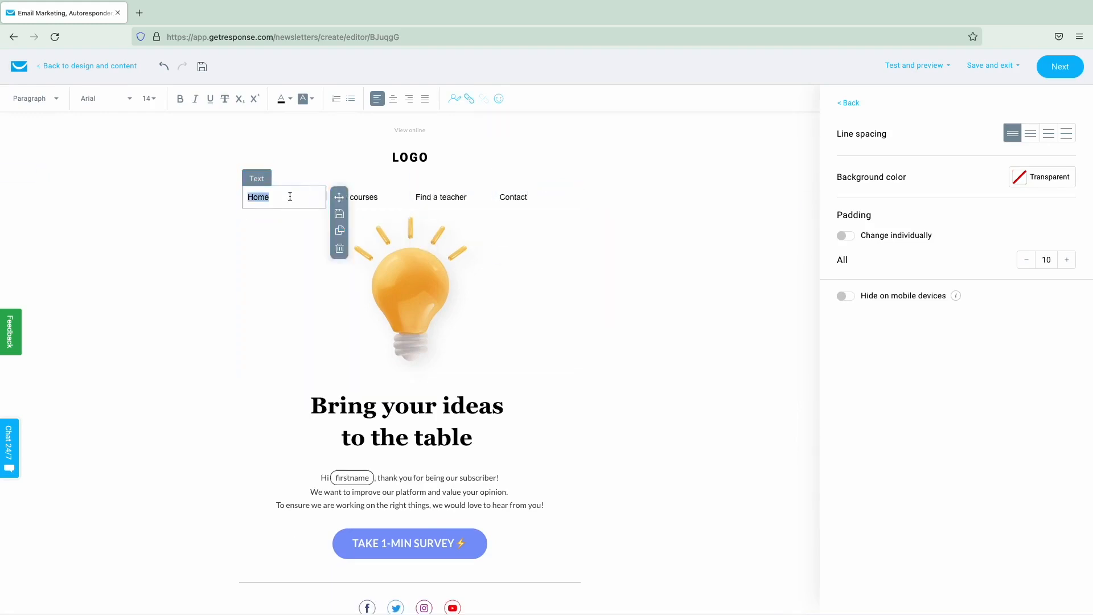
{"action": "left_click", "coordinate": [180, 99]}
{"action": "triple_click", "coordinate": [359, 197]}
{"action": "left_click", "coordinate": [180, 99]}
{"action": "triple_click", "coordinate": [447, 198]}
{"action": "left_click", "coordinate": [180, 99]}
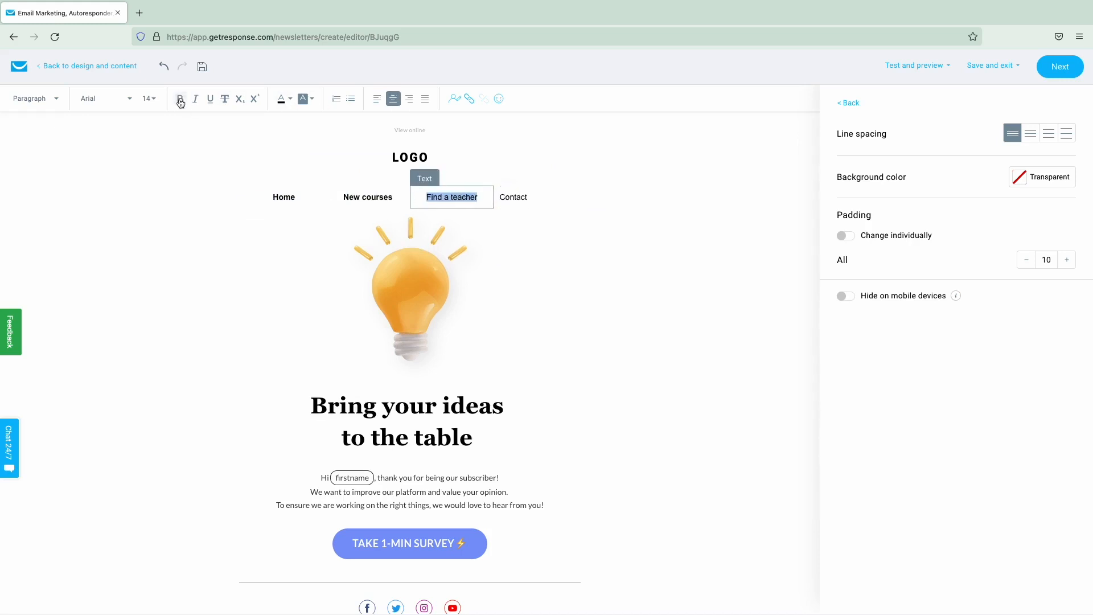
{"action": "triple_click", "coordinate": [532, 197]}
{"action": "left_click", "coordinate": [393, 99]}
- Set the Home block's left padding to 40
{"action": "left_click", "coordinate": [268, 201]}
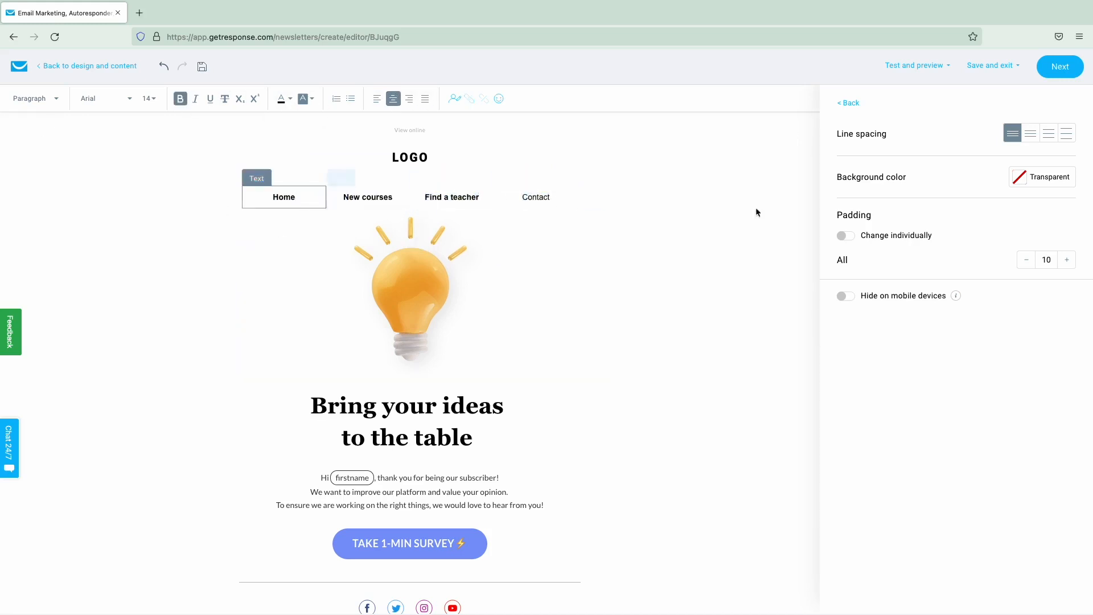
{"action": "left_click", "coordinate": [848, 240]}
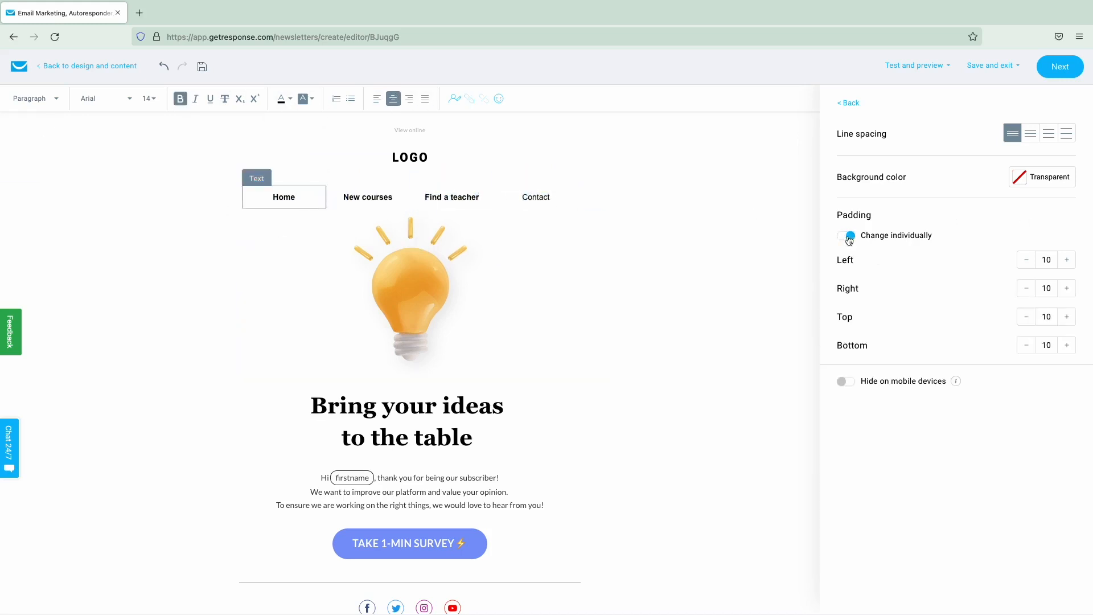
{"action": "left_click", "coordinate": [1066, 263]}
{"action": "left_click", "coordinate": [1066, 263]}
{"action": "left_click", "coordinate": [1066, 263]}
{"action": "left_click", "coordinate": [1066, 263]}
{"action": "left_click", "coordinate": [1066, 263]}
{"action": "left_click", "coordinate": [1066, 263]}
{"action": "left_click", "coordinate": [1066, 263]}
{"action": "left_click", "coordinate": [1066, 263]}
{"action": "double_click", "coordinate": [297, 197]}
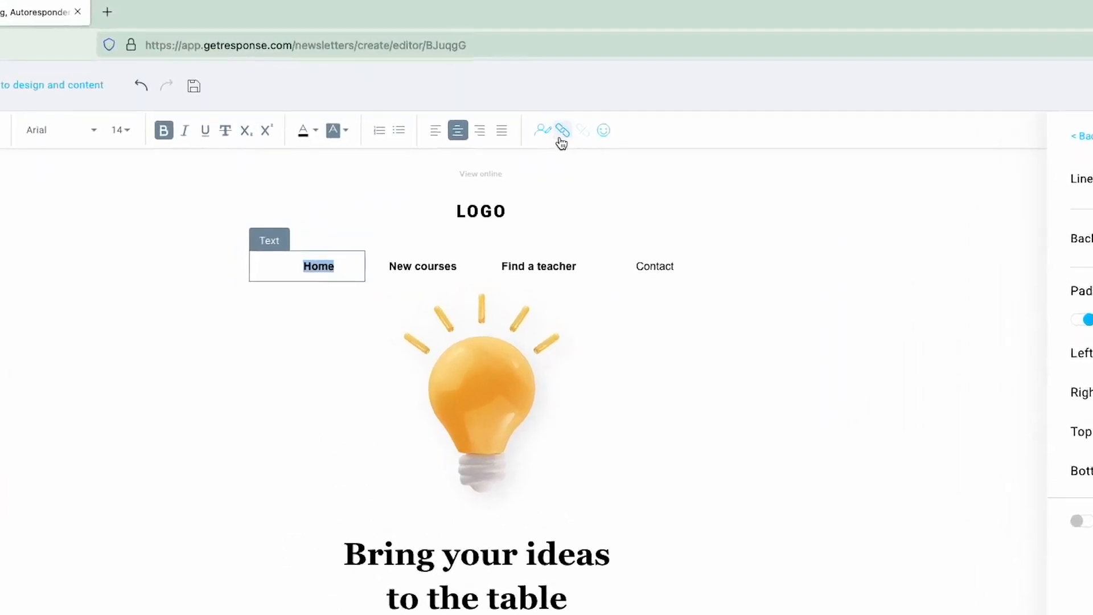
- Link the Home menu item to the web address getresponse.com
{"action": "left_click", "coordinate": [469, 99]}
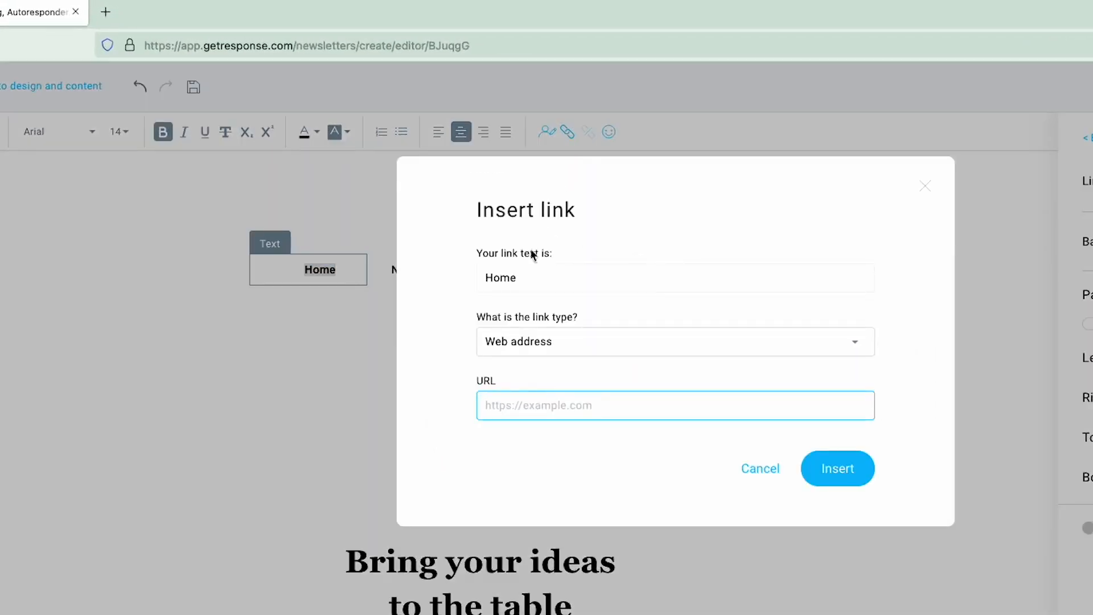
{"action": "left_click", "coordinate": [569, 344]}
{"action": "left_click", "coordinate": [571, 343]}
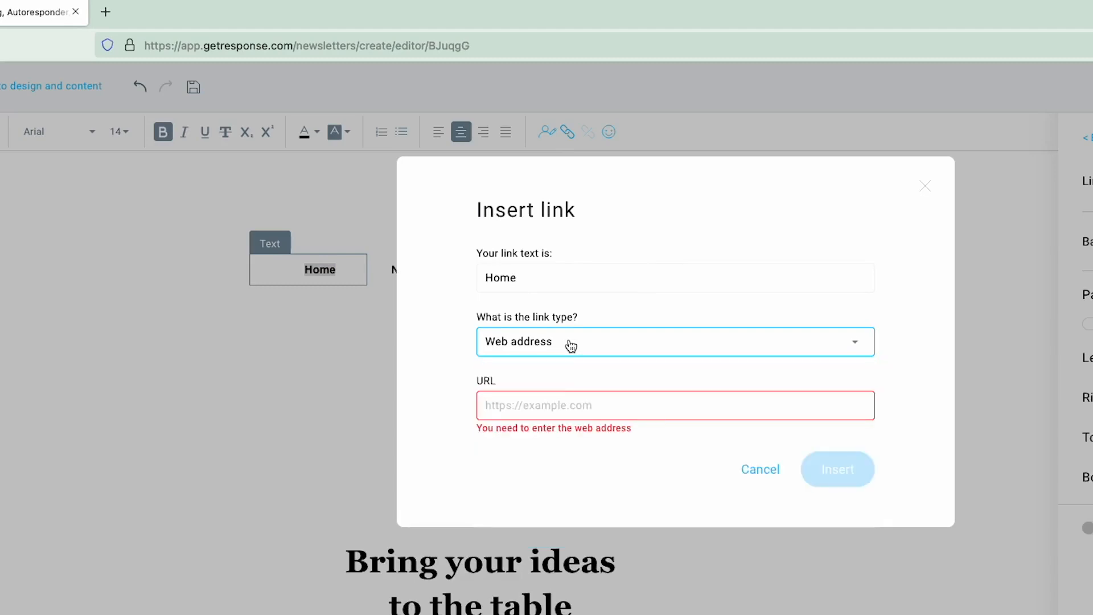
{"action": "left_click", "coordinate": [554, 401]}
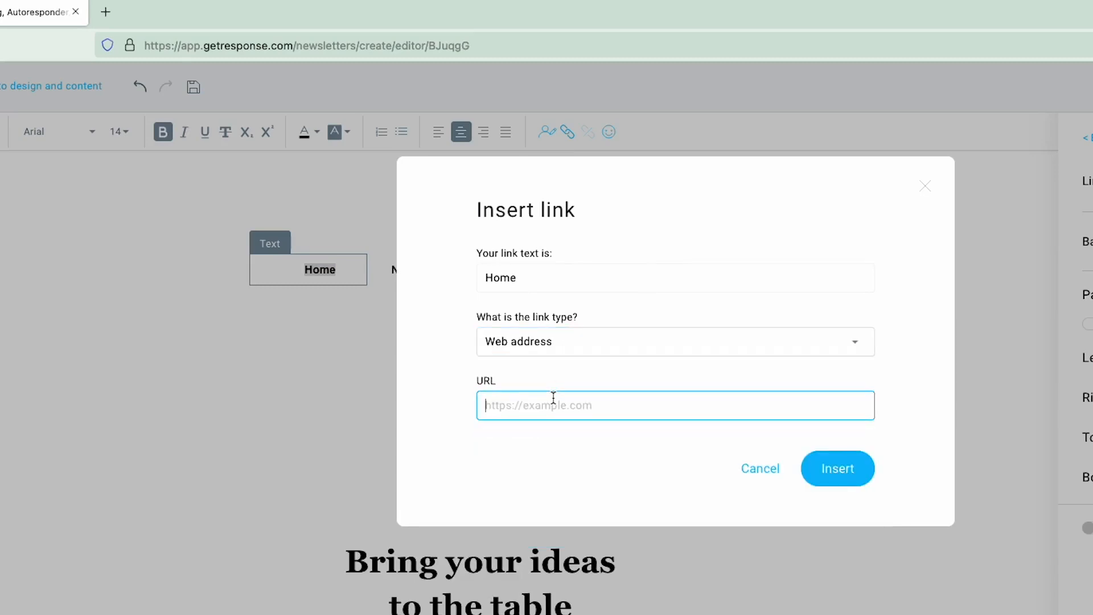
{"action": "type", "text": "getresponse.com"}
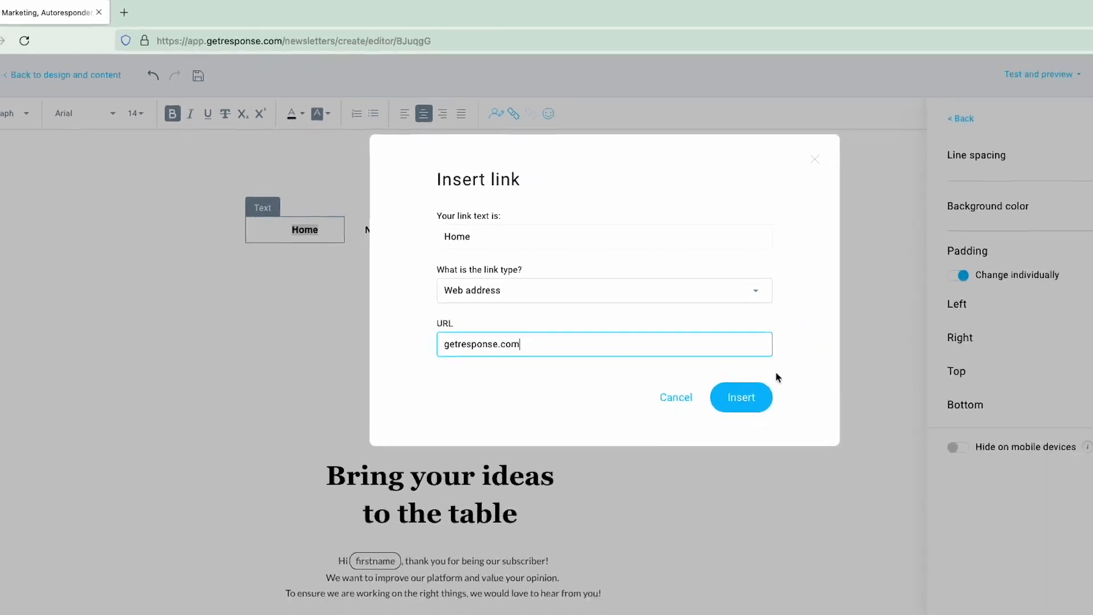
{"action": "left_click", "coordinate": [667, 340]}
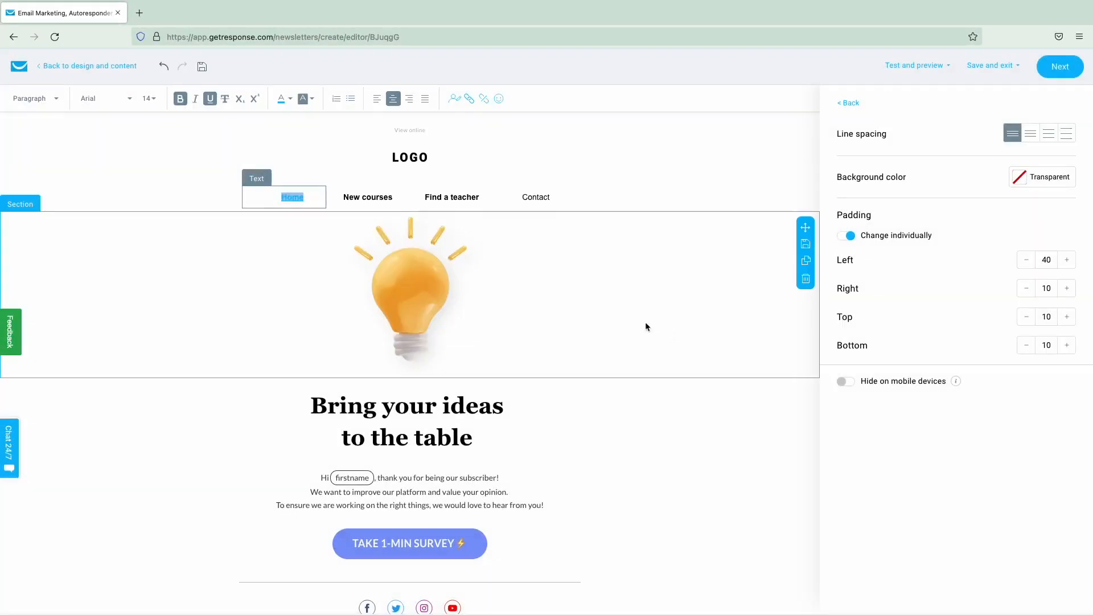
- Give the menu section a light grey #F2F2F2 background and leave its border at 0
{"action": "left_click", "coordinate": [584, 416]}
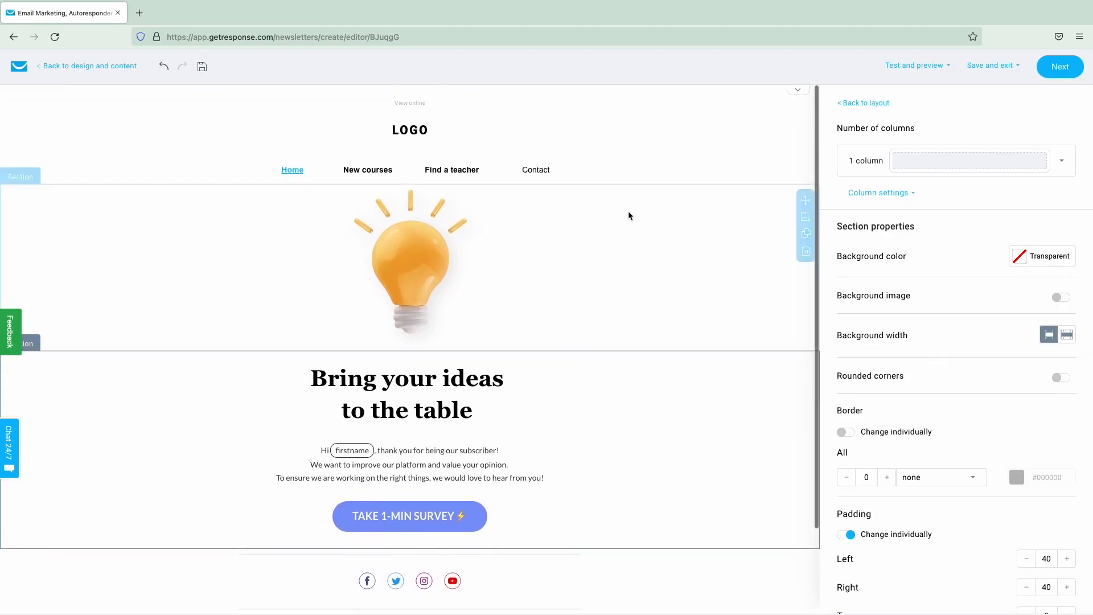
{"action": "left_click", "coordinate": [635, 168]}
{"action": "left_click", "coordinate": [1040, 256]}
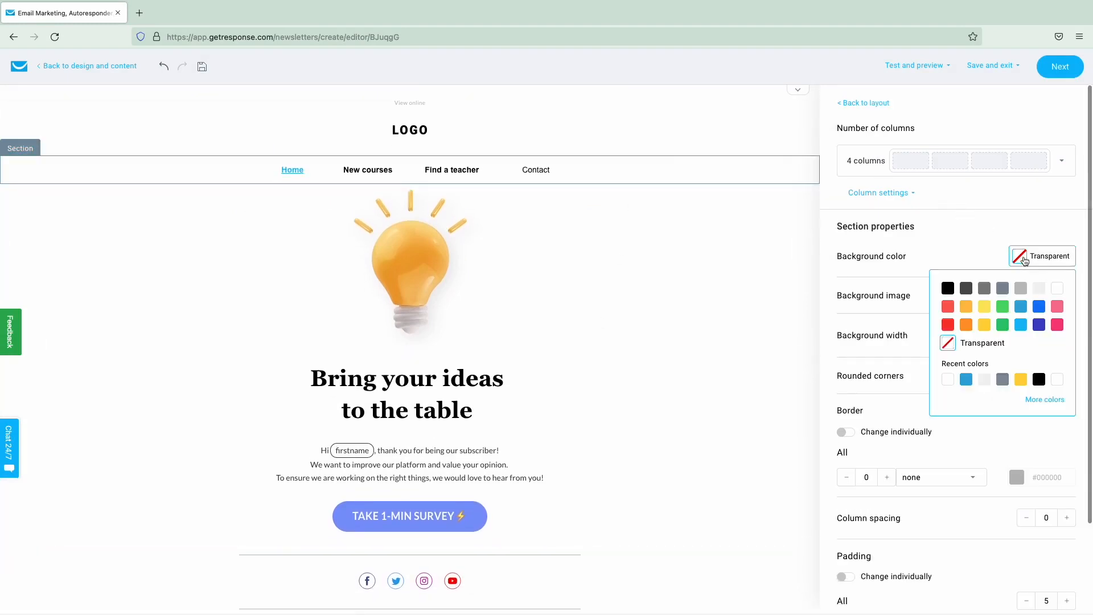
{"action": "left_click", "coordinate": [1039, 289]}
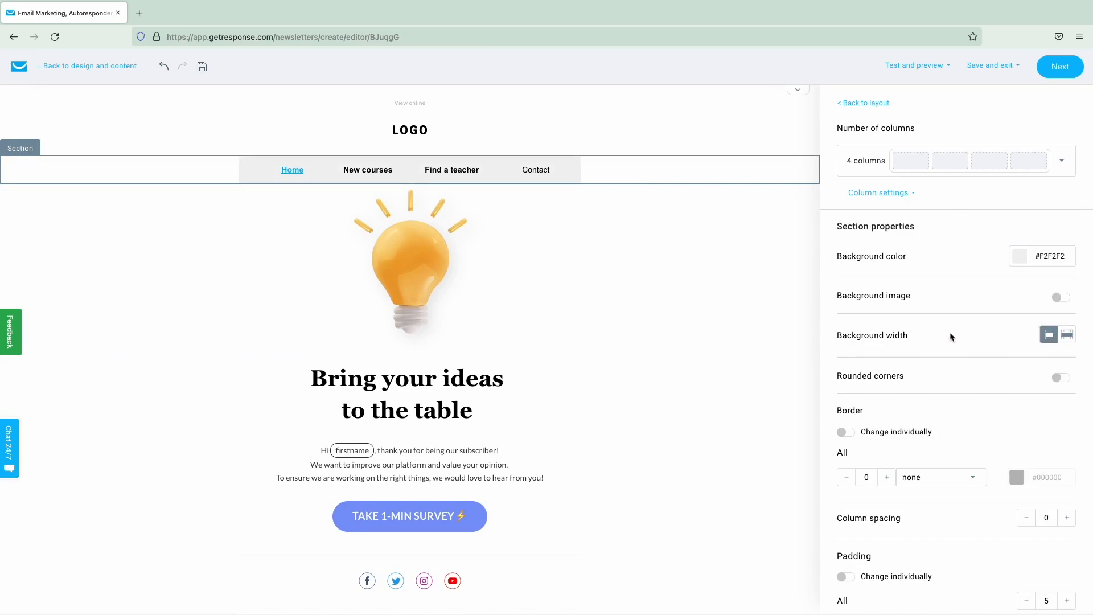
{"action": "left_click", "coordinate": [846, 433]}
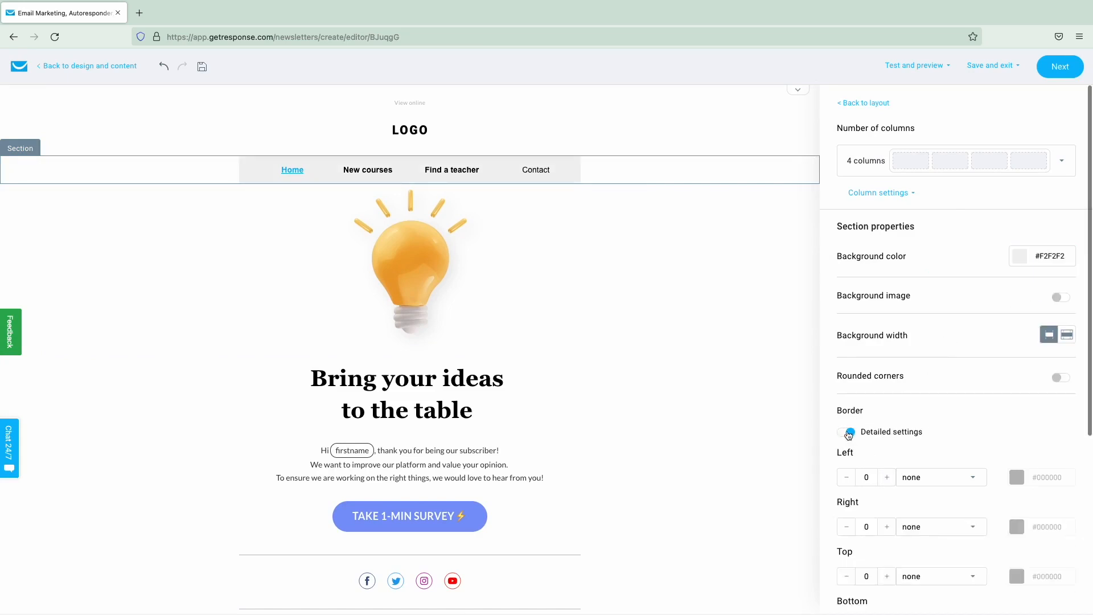
{"action": "left_click", "coordinate": [845, 432]}
{"action": "left_click", "coordinate": [887, 478]}
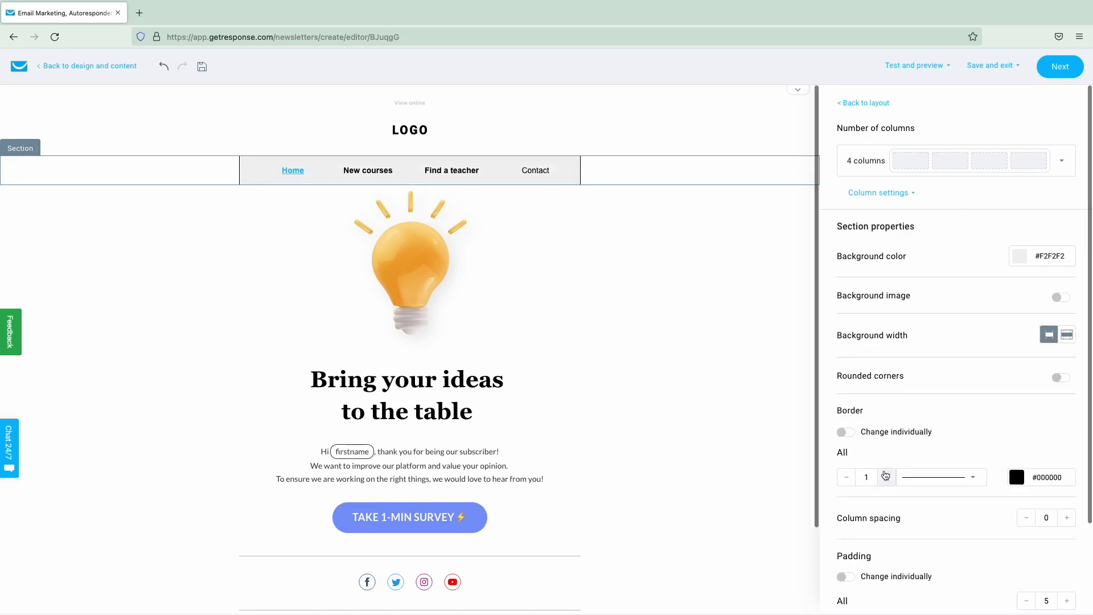
{"action": "left_click", "coordinate": [847, 477]}
{"action": "scroll", "coordinate": [438, 267], "scroll_direction": "down", "scroll_amount": 1}
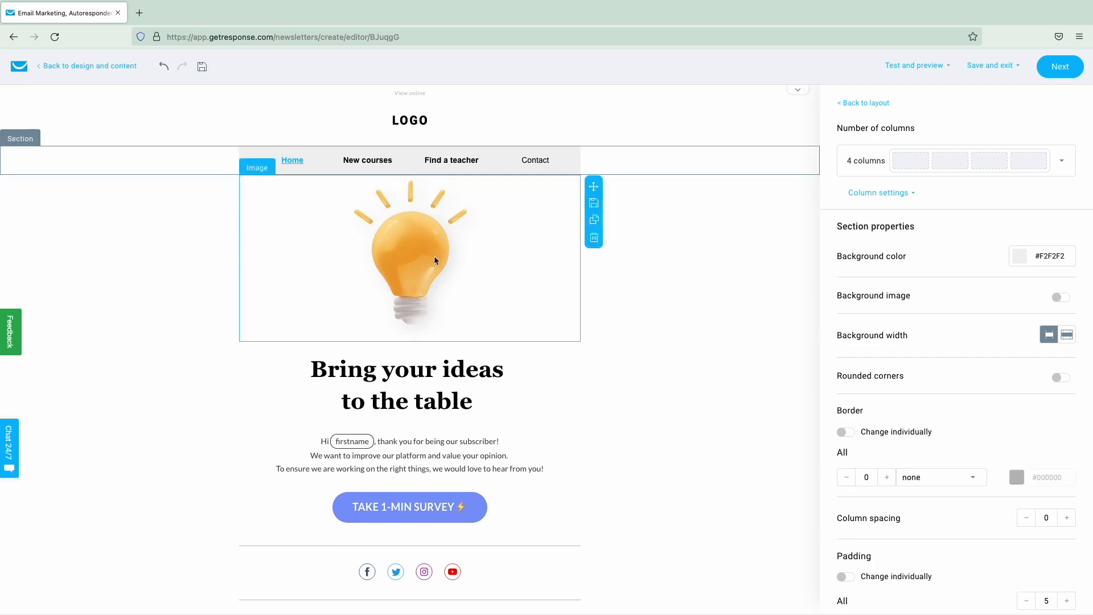
- Move the lightbulb image below the survey button and save it as block 'Saved block'
{"action": "left_click_drag", "start_coordinate": [601, 191], "coordinate": [572, 305]}
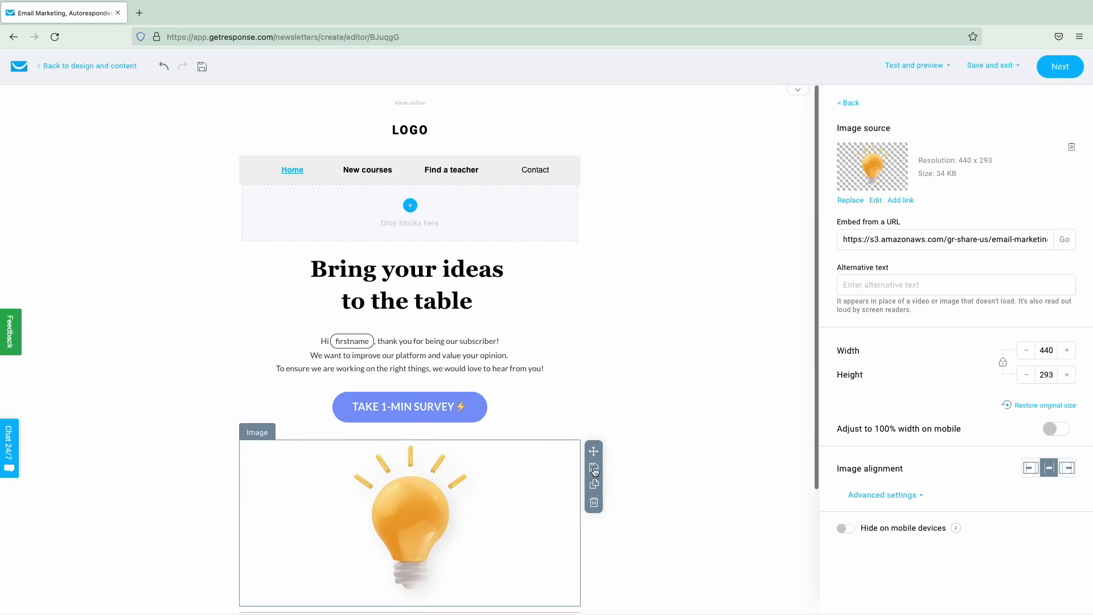
{"action": "left_click", "coordinate": [594, 468]}
{"action": "type", "text": "Saved block"}
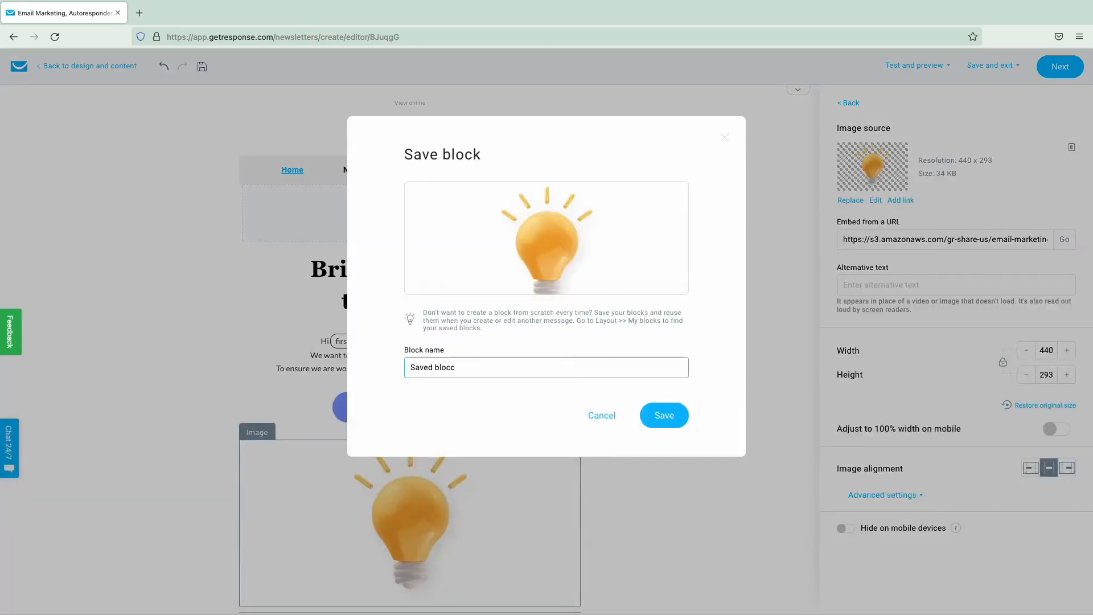
{"action": "left_click", "coordinate": [670, 424]}
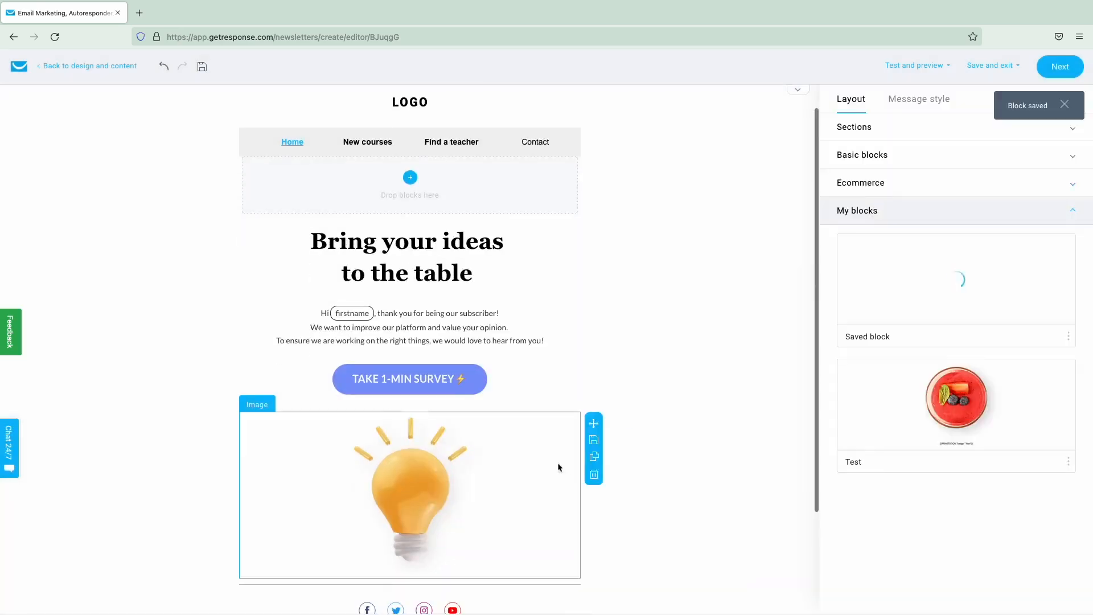
{"action": "left_click", "coordinate": [594, 457]}
{"action": "scroll", "coordinate": [515, 484], "scroll_direction": "down", "scroll_amount": 3}
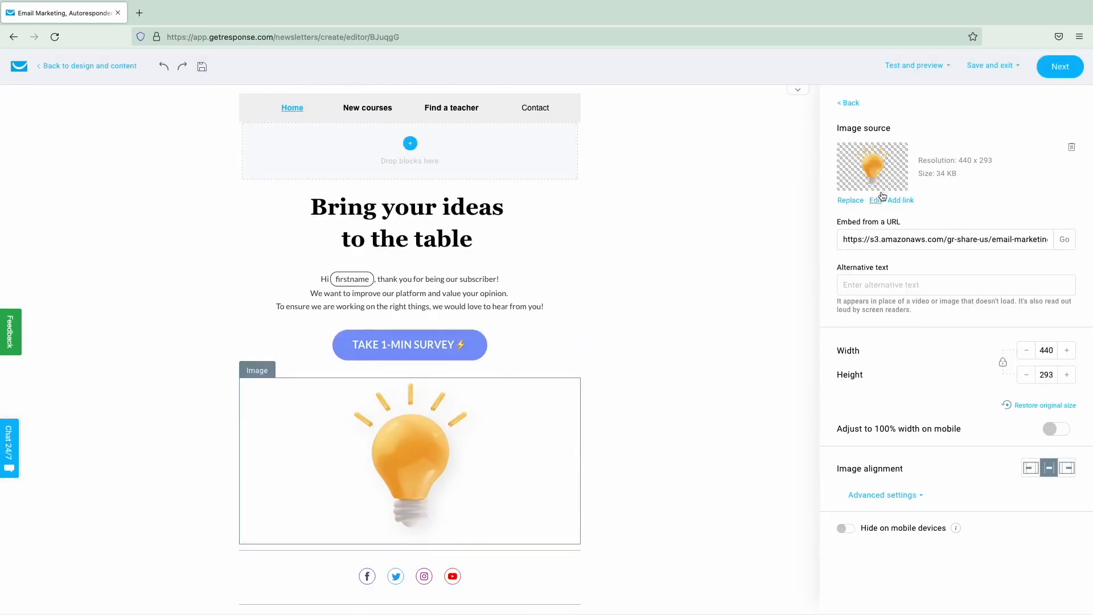
- Search the free stock images for coffee, then close without replacing the lightbulb image
{"action": "left_click", "coordinate": [848, 200]}
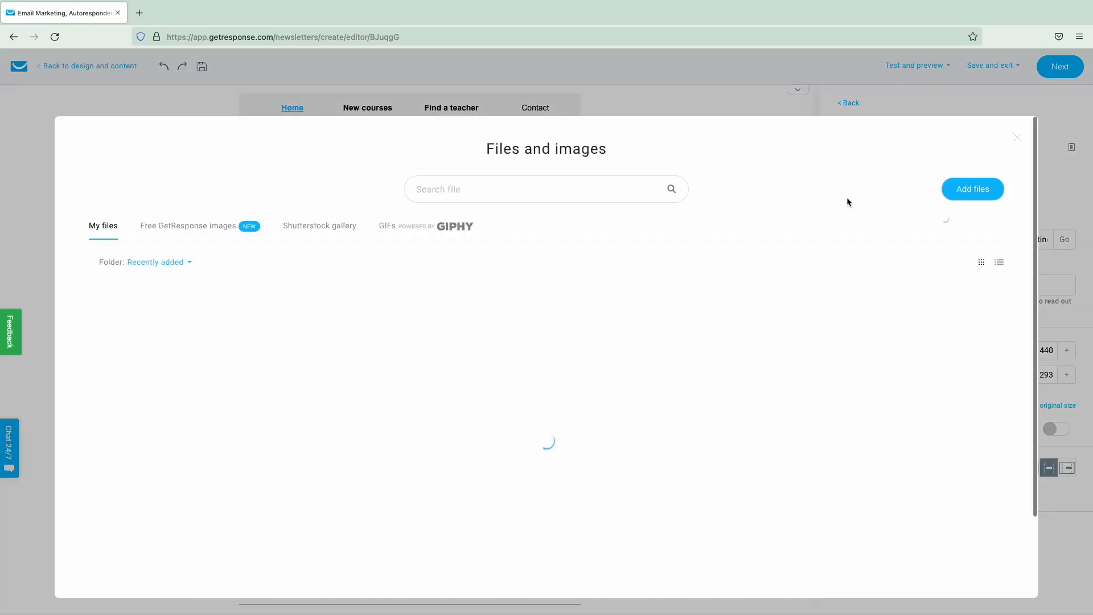
{"action": "left_click", "coordinate": [221, 228]}
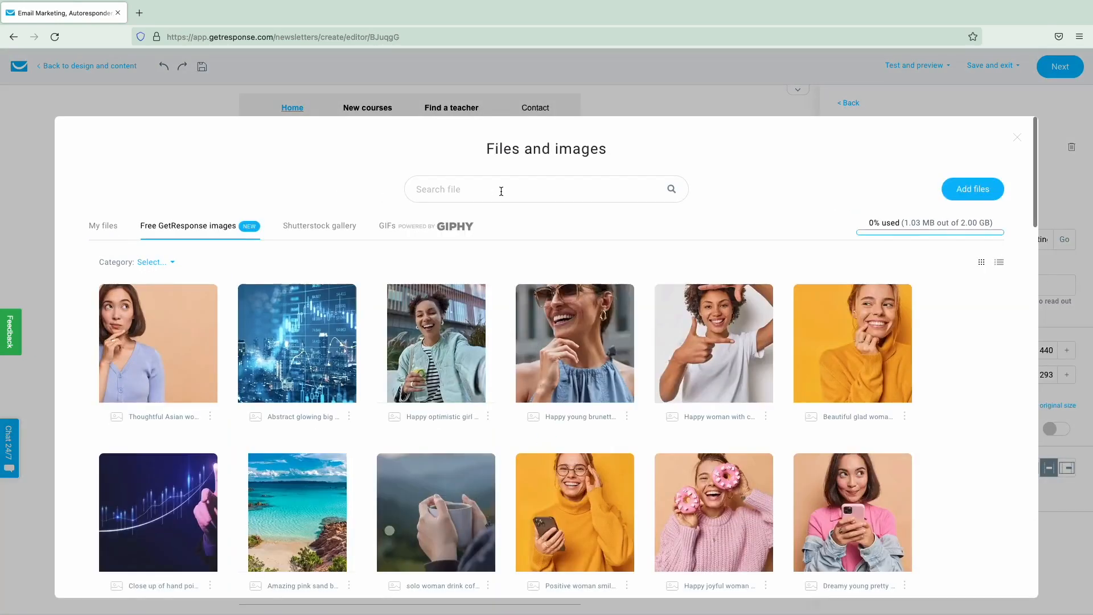
{"action": "left_click", "coordinate": [502, 190]}
{"action": "type", "text": "coffee"}
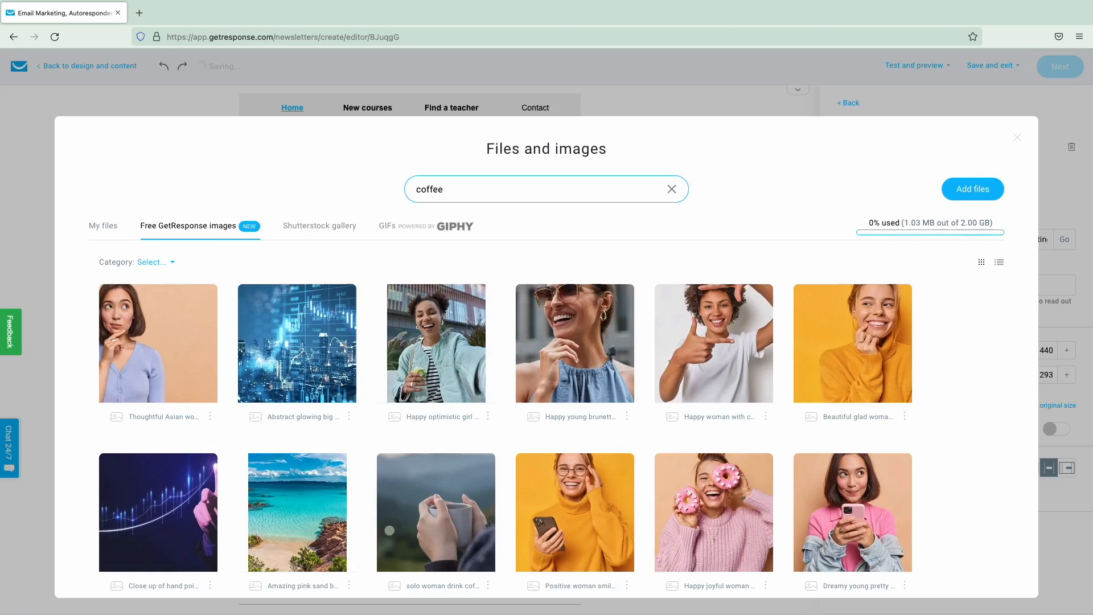
{"action": "key", "text": "Return"}
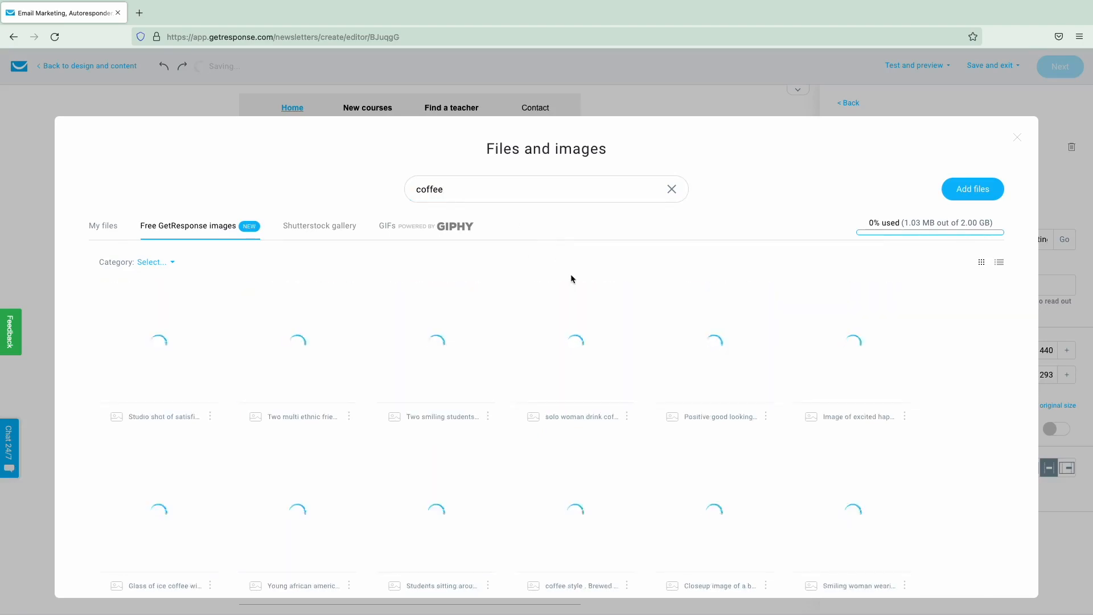
{"action": "scroll", "coordinate": [570, 275], "scroll_direction": "down", "scroll_amount": 1}
{"action": "scroll", "coordinate": [572, 278], "scroll_direction": "down", "scroll_amount": 7}
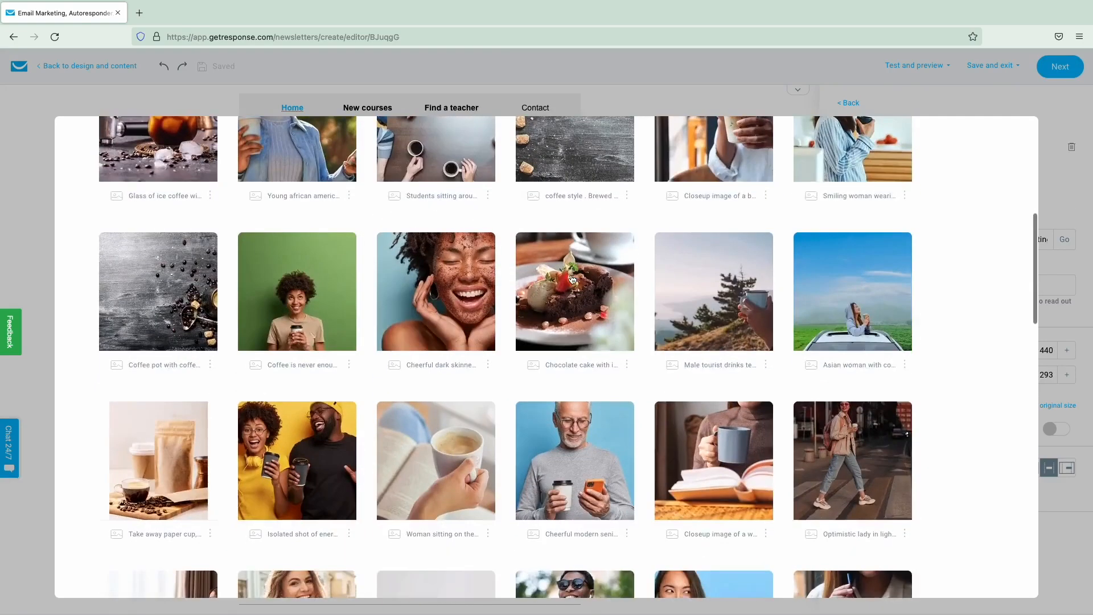
{"action": "scroll", "coordinate": [833, 223], "scroll_direction": "up", "scroll_amount": 8}
{"action": "left_click", "coordinate": [1017, 148]}
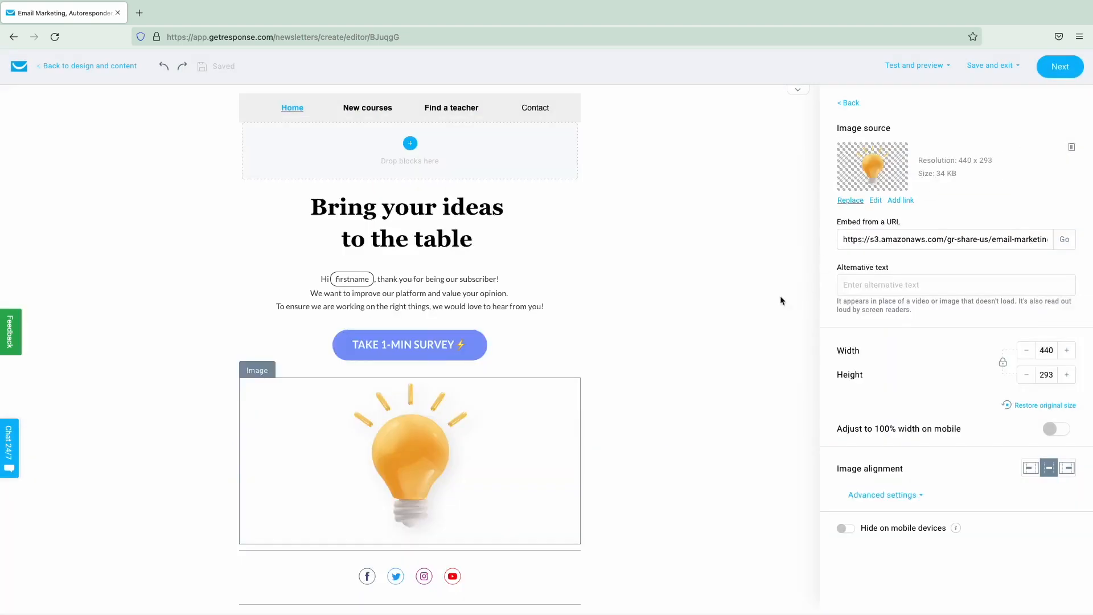
- Resize the lightbulb image to 435 × 289 and bring up Test and preview
{"action": "scroll", "coordinate": [761, 333], "scroll_direction": "down", "scroll_amount": 1}
{"action": "left_click", "coordinate": [1026, 350]}
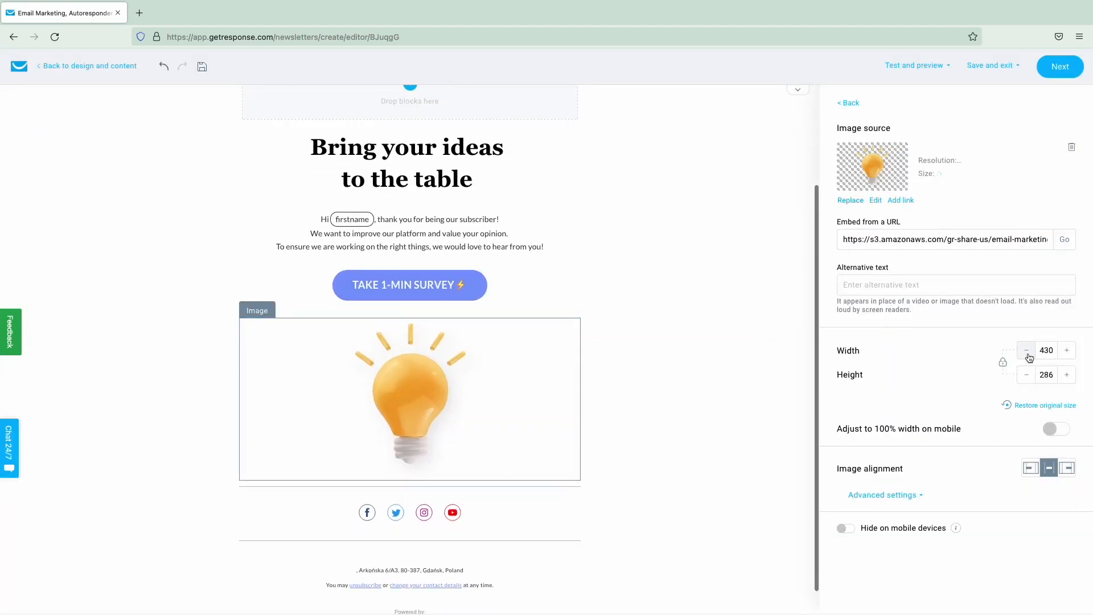
{"action": "left_click", "coordinate": [1067, 351]}
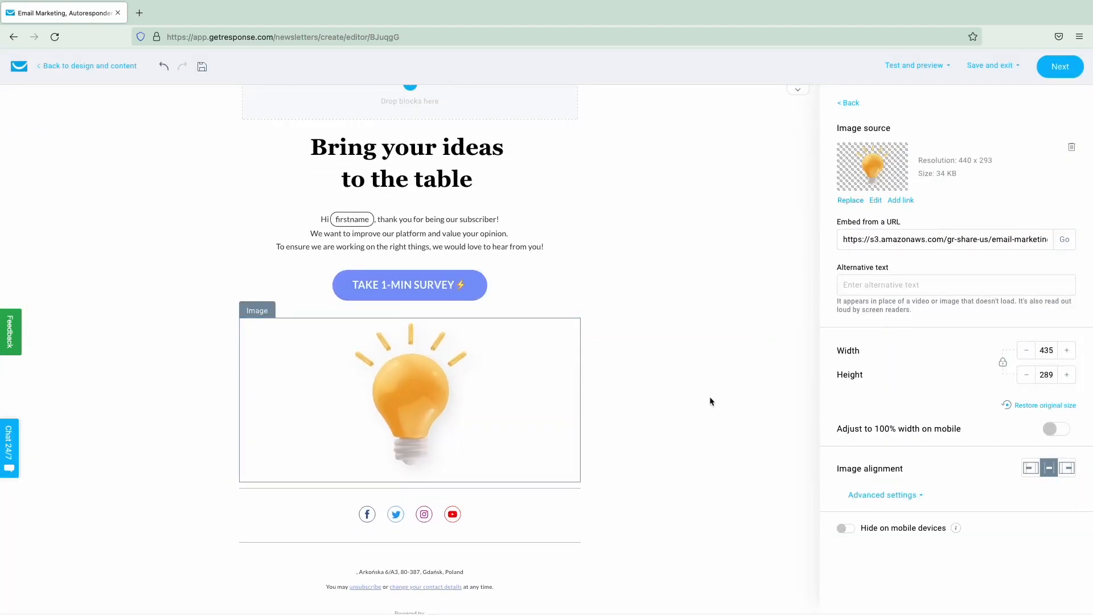
{"action": "scroll", "coordinate": [706, 398], "scroll_direction": "up", "scroll_amount": 1}
{"action": "scroll", "coordinate": [700, 401], "scroll_direction": "up", "scroll_amount": 5}
{"action": "left_click", "coordinate": [914, 80]}
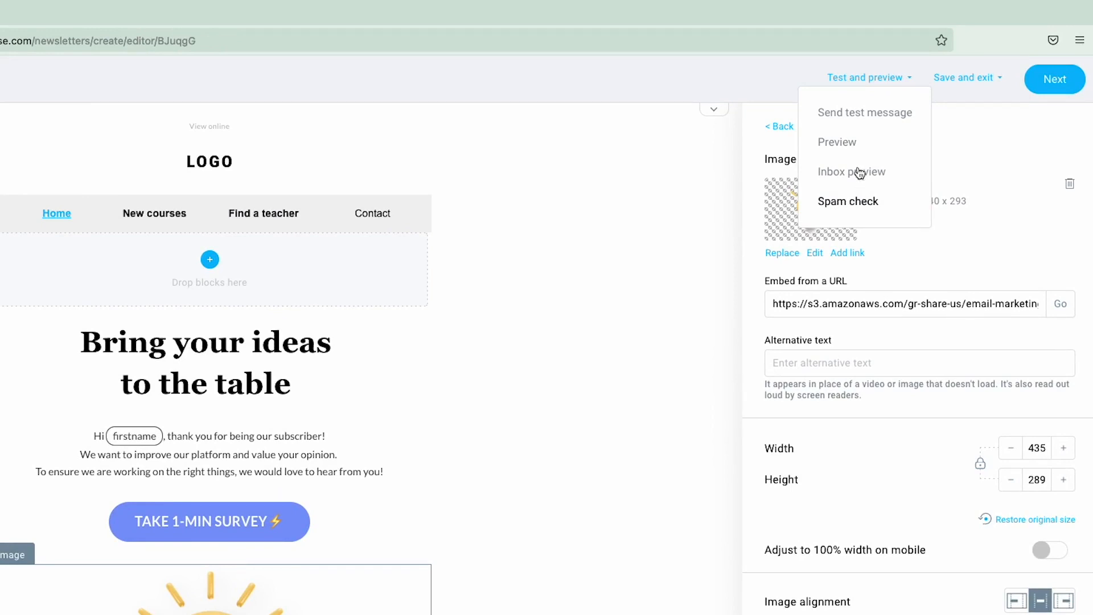
{"action": "left_click", "coordinate": [840, 143]}
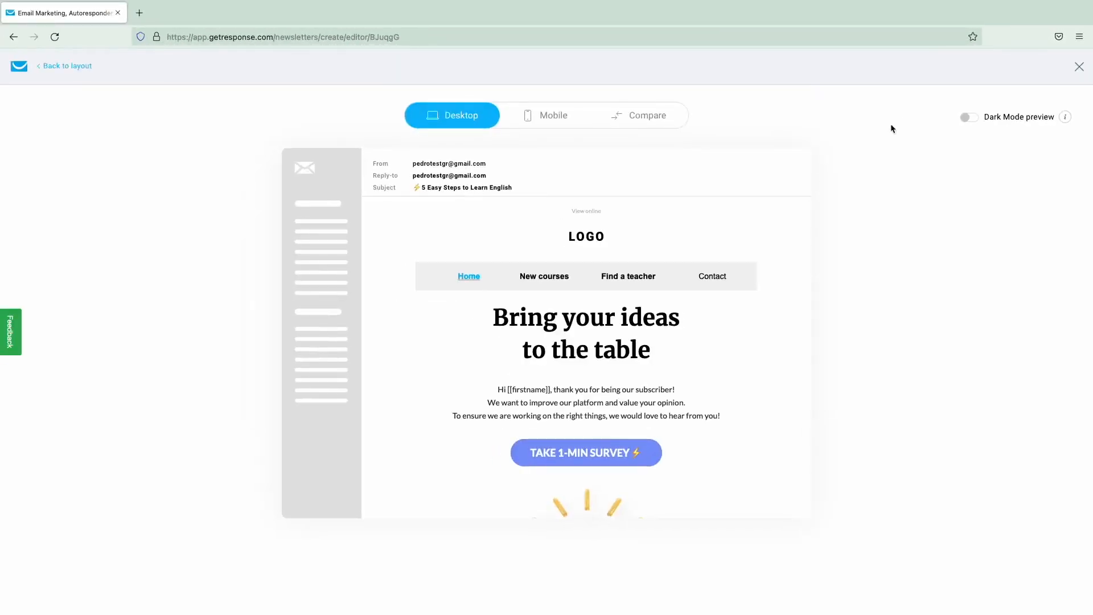
{"action": "scroll", "coordinate": [762, 323], "scroll_direction": "down", "scroll_amount": 2}
{"action": "scroll", "coordinate": [762, 323], "scroll_direction": "up", "scroll_amount": 2}
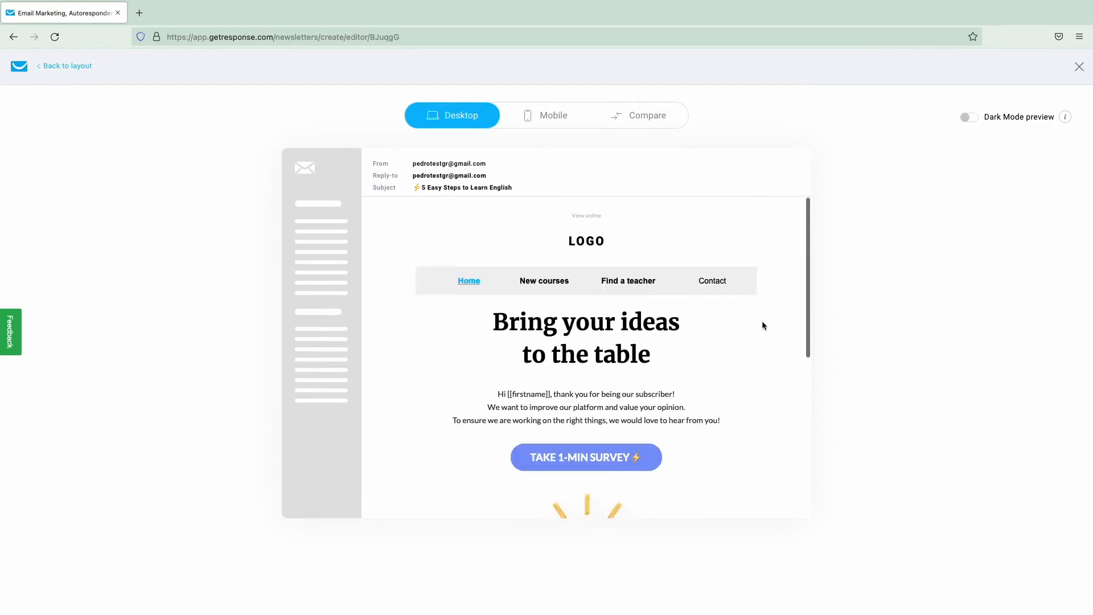
{"action": "left_click", "coordinate": [970, 118]}
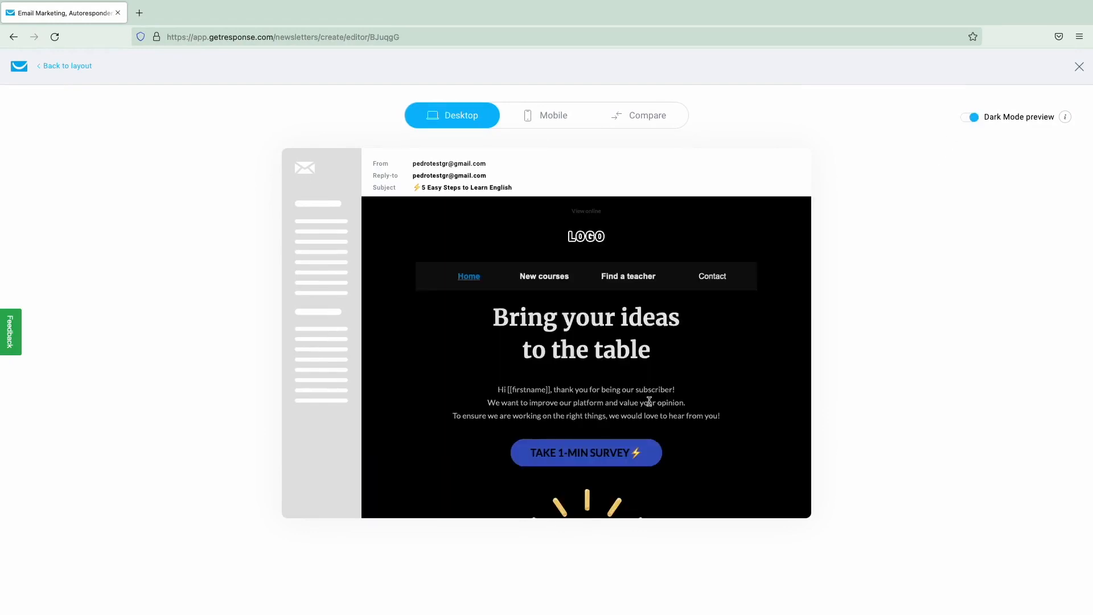
{"action": "scroll", "coordinate": [649, 402], "scroll_direction": "down", "scroll_amount": 5}
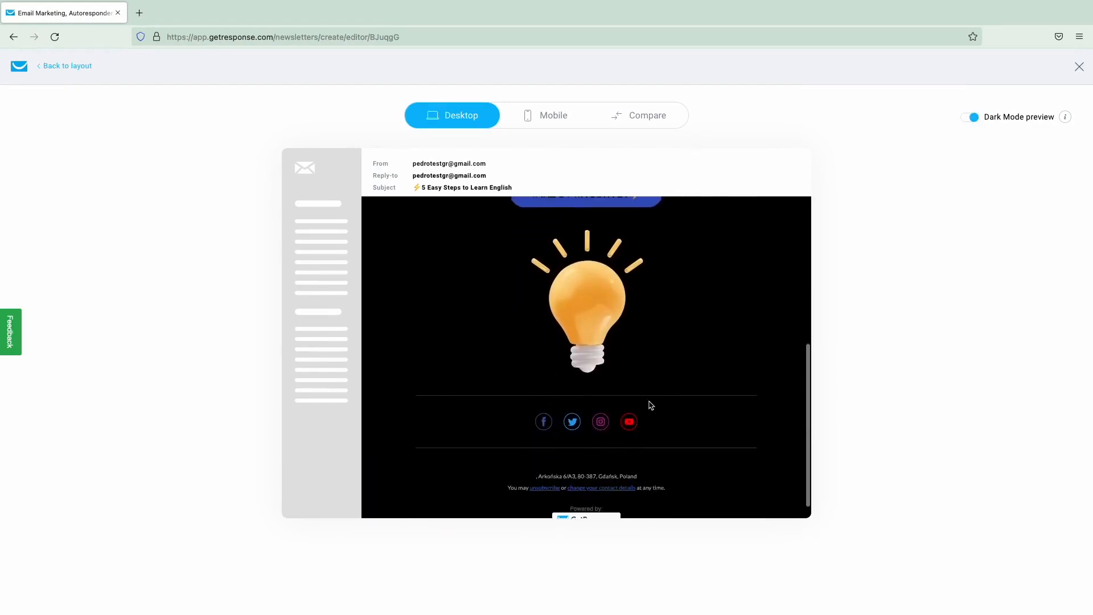
{"action": "scroll", "coordinate": [650, 406], "scroll_direction": "up", "scroll_amount": 6}
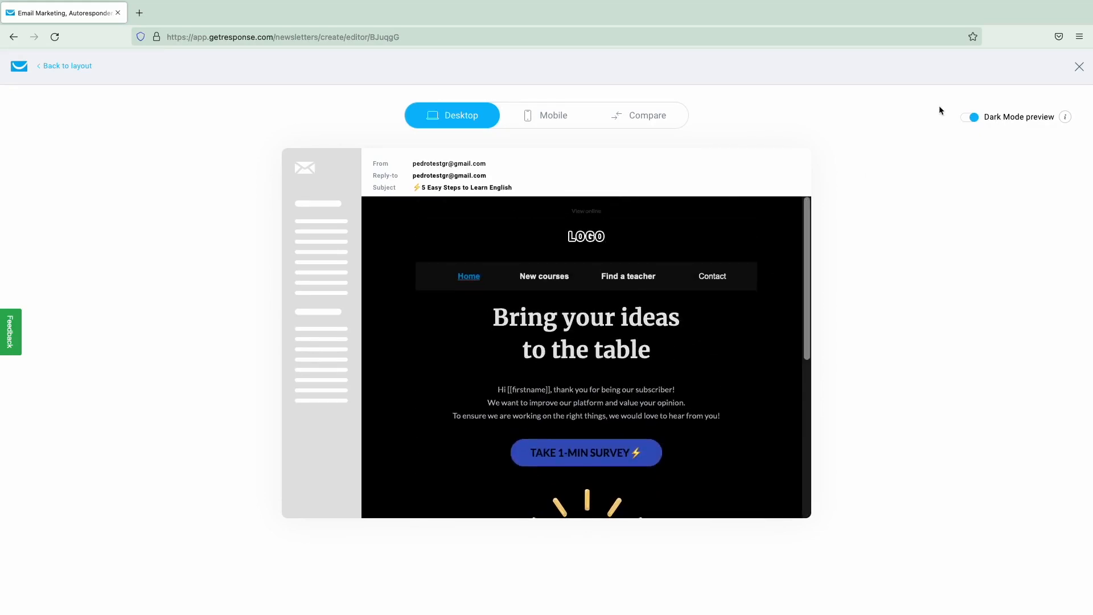
{"action": "left_click", "coordinate": [969, 117]}
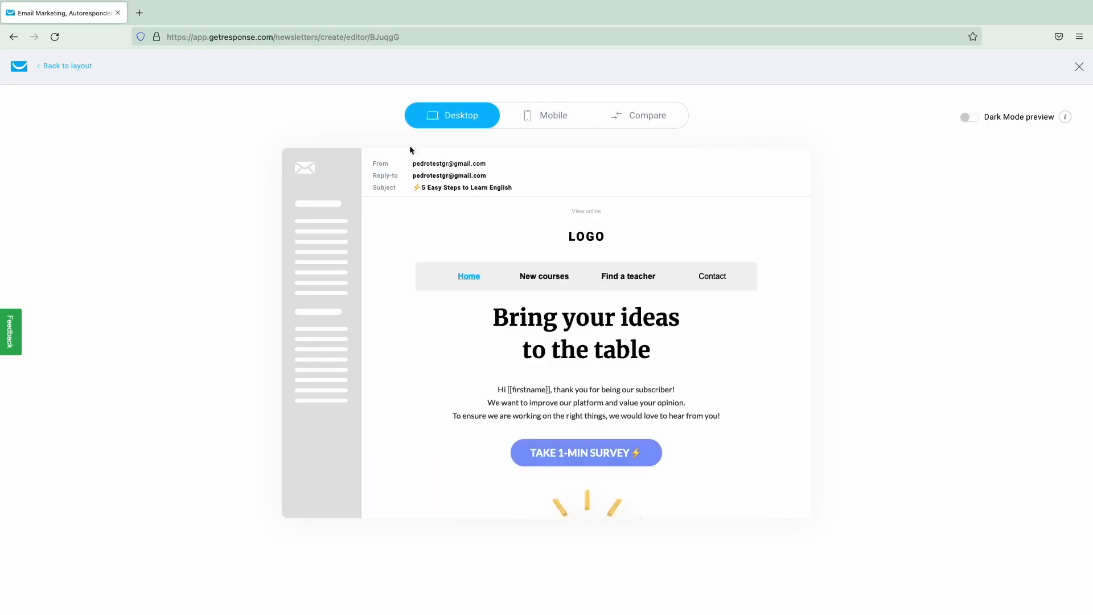
{"action": "left_click", "coordinate": [63, 67]}
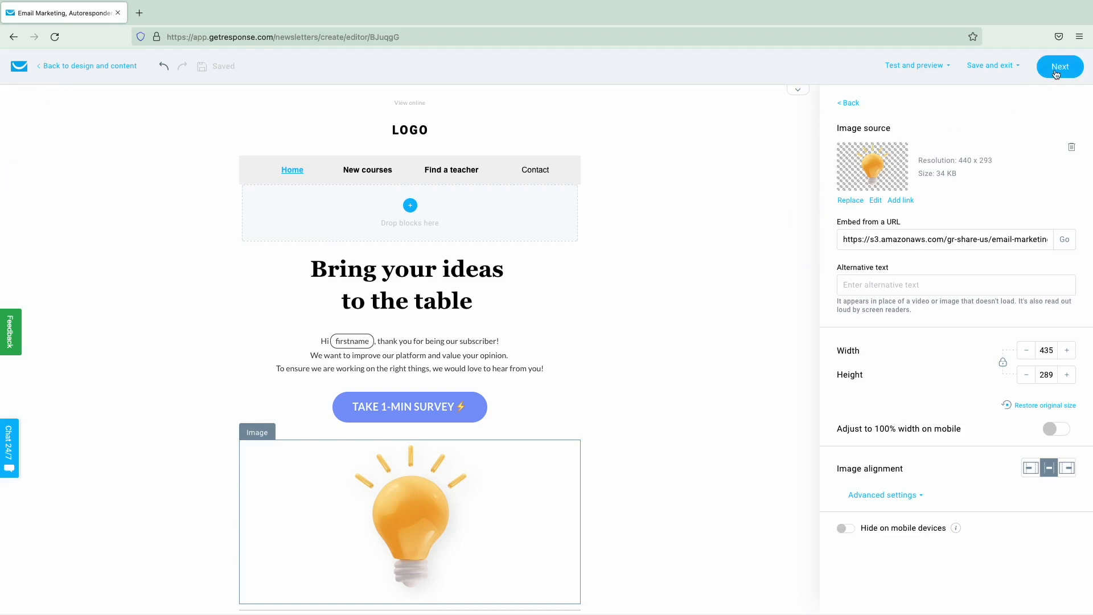
- Continue to the newsletter setup page and read the tracking options' info tips
{"action": "left_click", "coordinate": [1057, 73]}
{"action": "scroll", "coordinate": [223, 300], "scroll_direction": "down", "scroll_amount": 3}
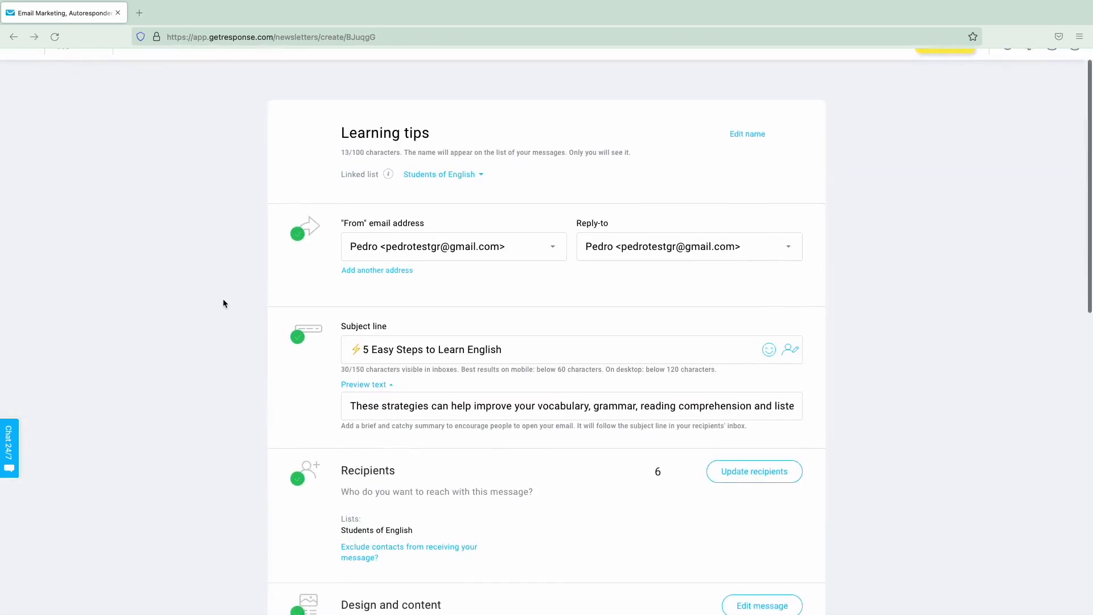
{"action": "scroll", "coordinate": [224, 304], "scroll_direction": "down", "scroll_amount": 7}
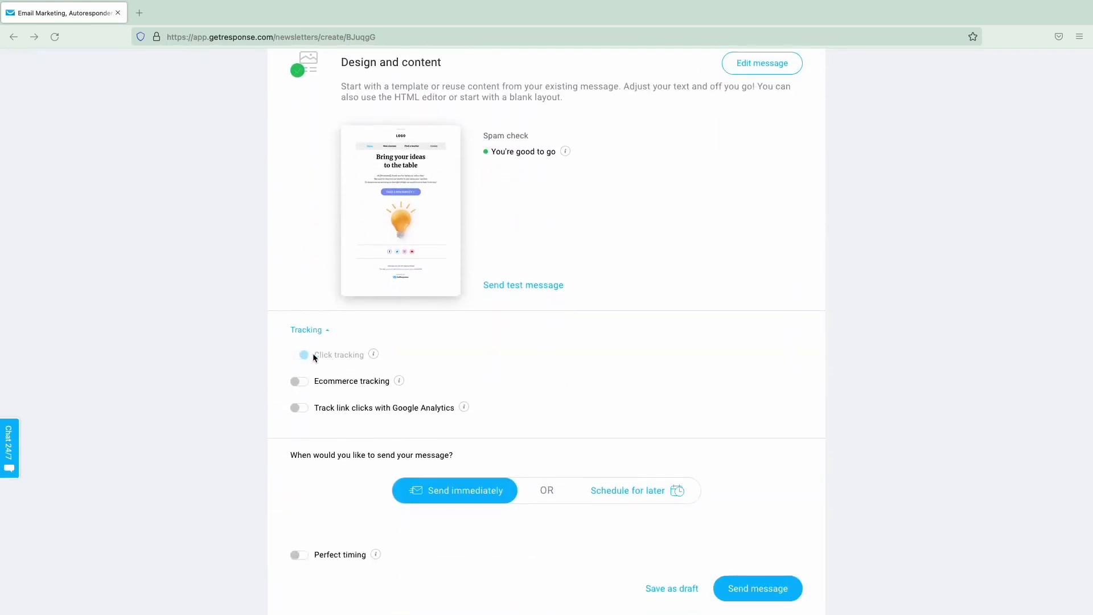
{"action": "mouse_move", "coordinate": [373, 356]}
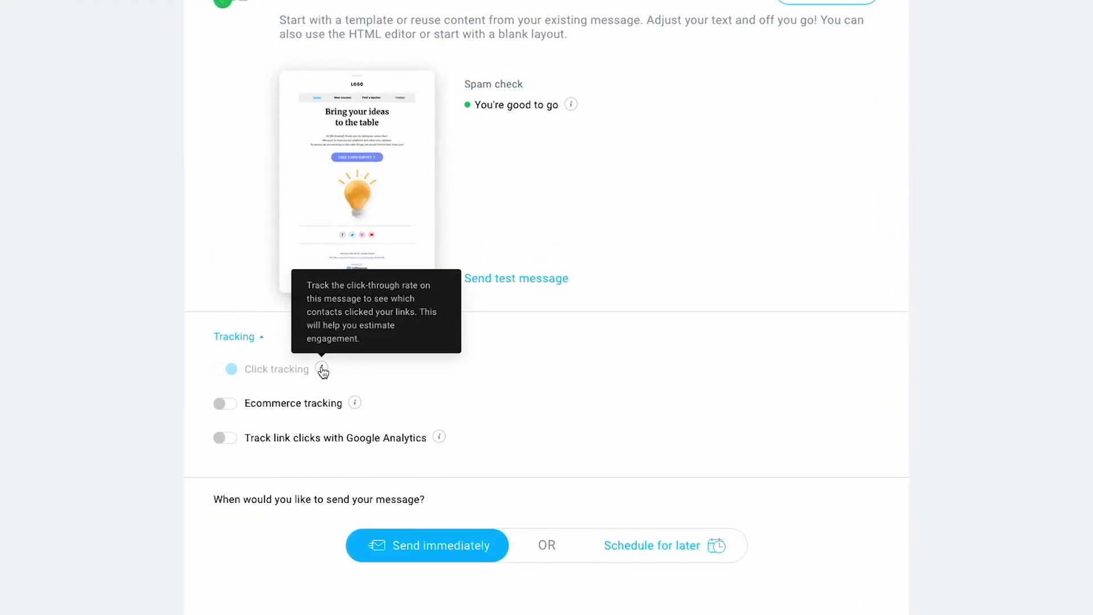
{"action": "mouse_move", "coordinate": [354, 405]}
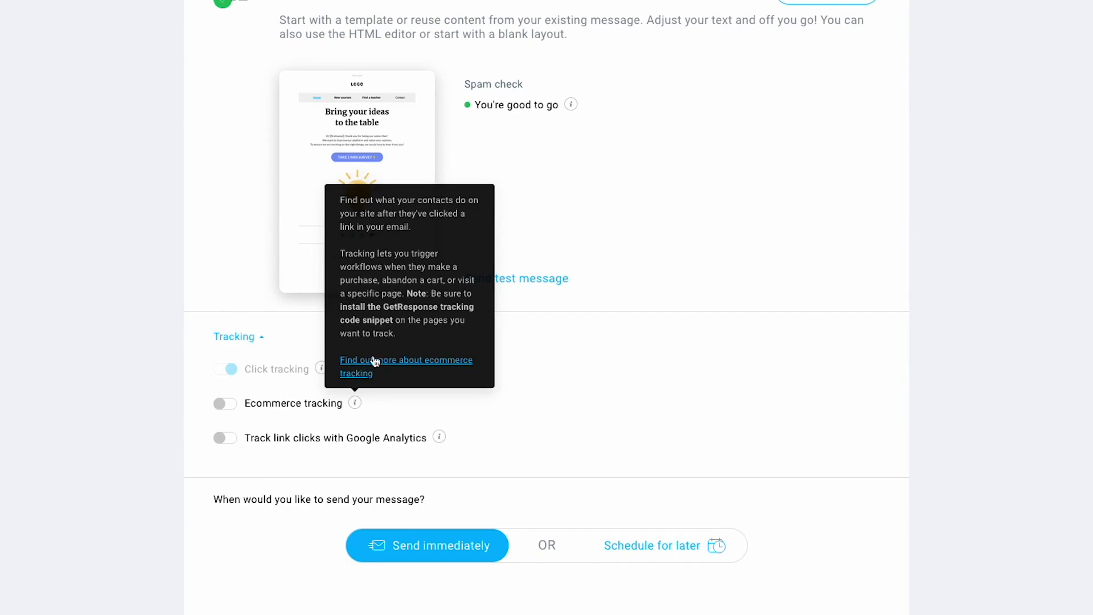
{"action": "mouse_move", "coordinate": [440, 444]}
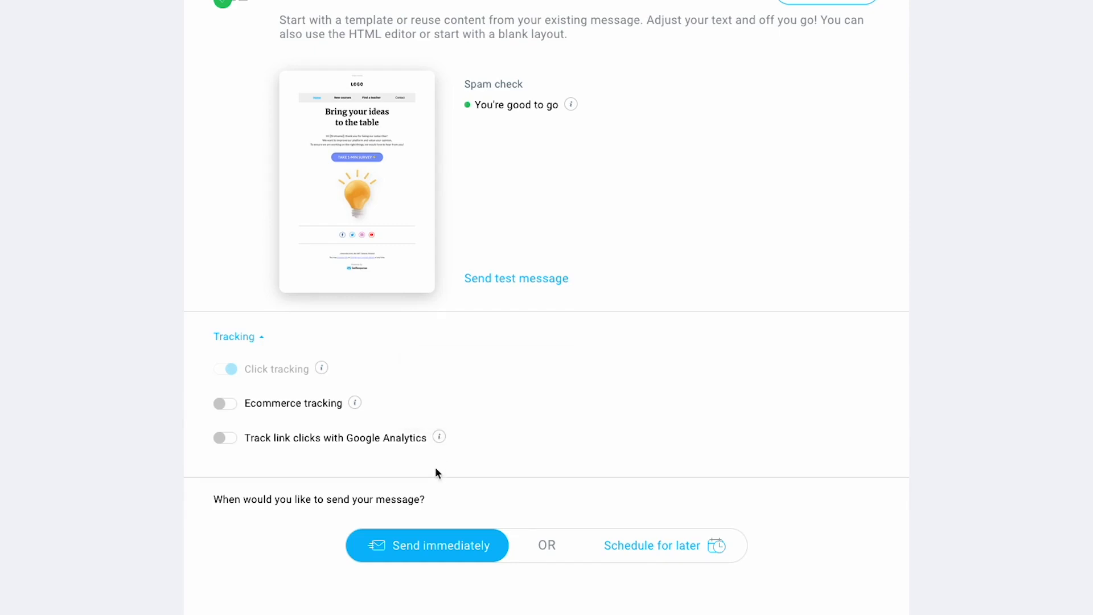
{"action": "scroll", "coordinate": [435, 467], "scroll_direction": "down", "scroll_amount": 2}
{"action": "scroll", "coordinate": [427, 474], "scroll_direction": "down", "scroll_amount": 1}
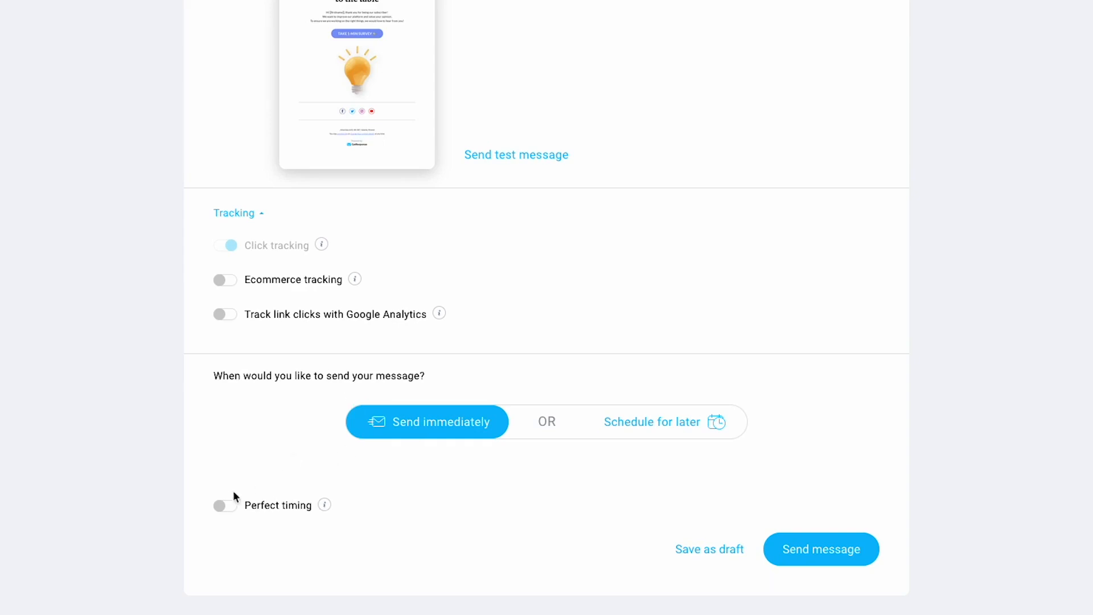
- Toggle Perfect timing on then off, and schedule for later (14 Jun 2022 01:55, America/Chicago)
{"action": "left_click", "coordinate": [227, 507]}
{"action": "mouse_move", "coordinate": [327, 505]}
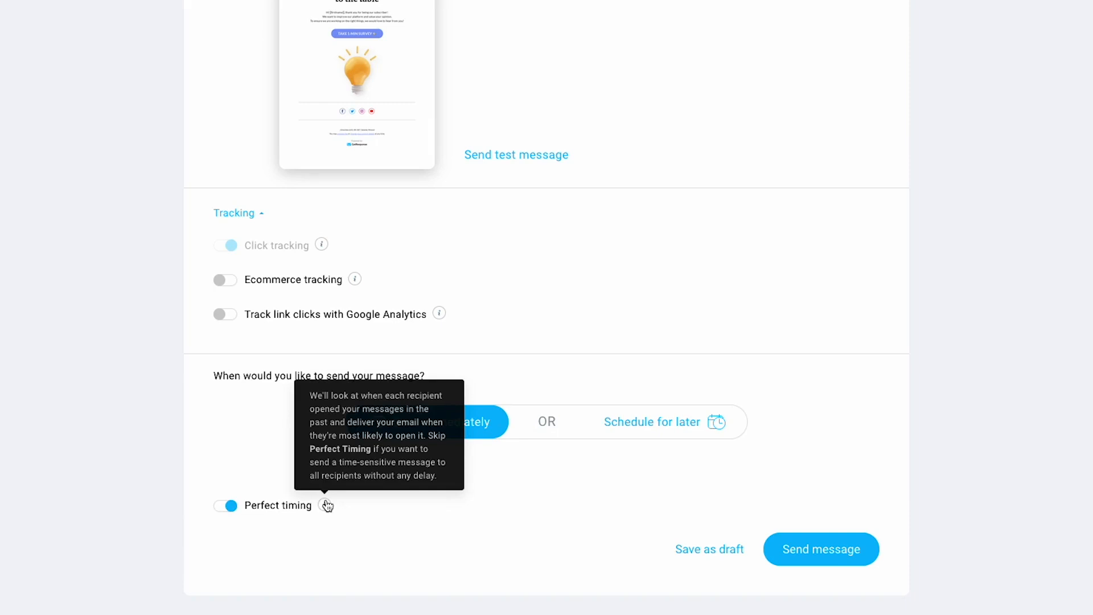
{"action": "left_click", "coordinate": [232, 506]}
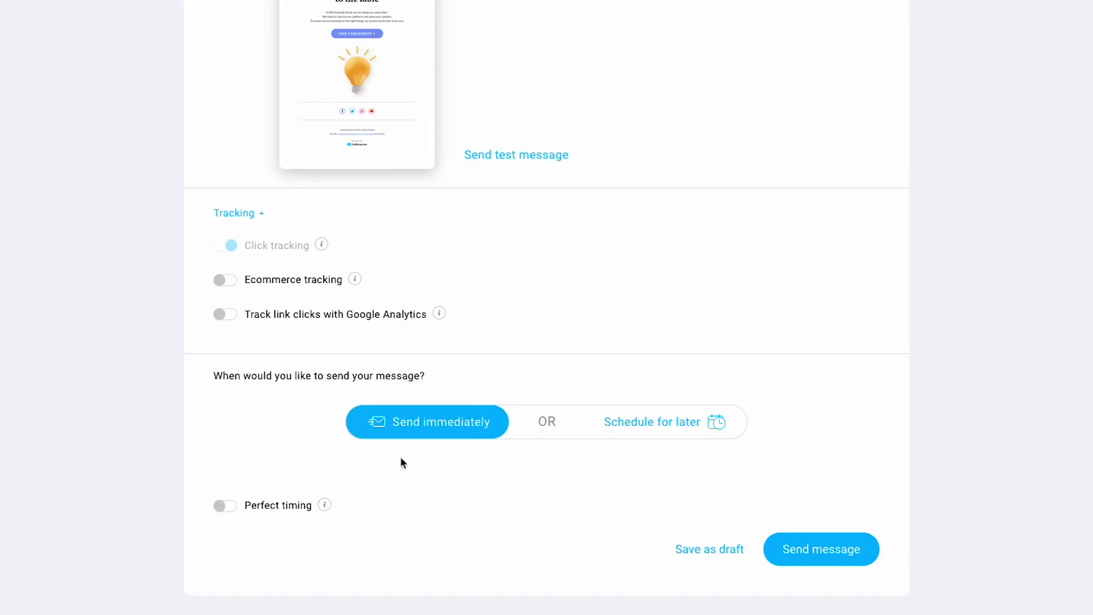
{"action": "left_click", "coordinate": [622, 420]}
{"action": "scroll", "coordinate": [556, 435], "scroll_direction": "down", "scroll_amount": 2}
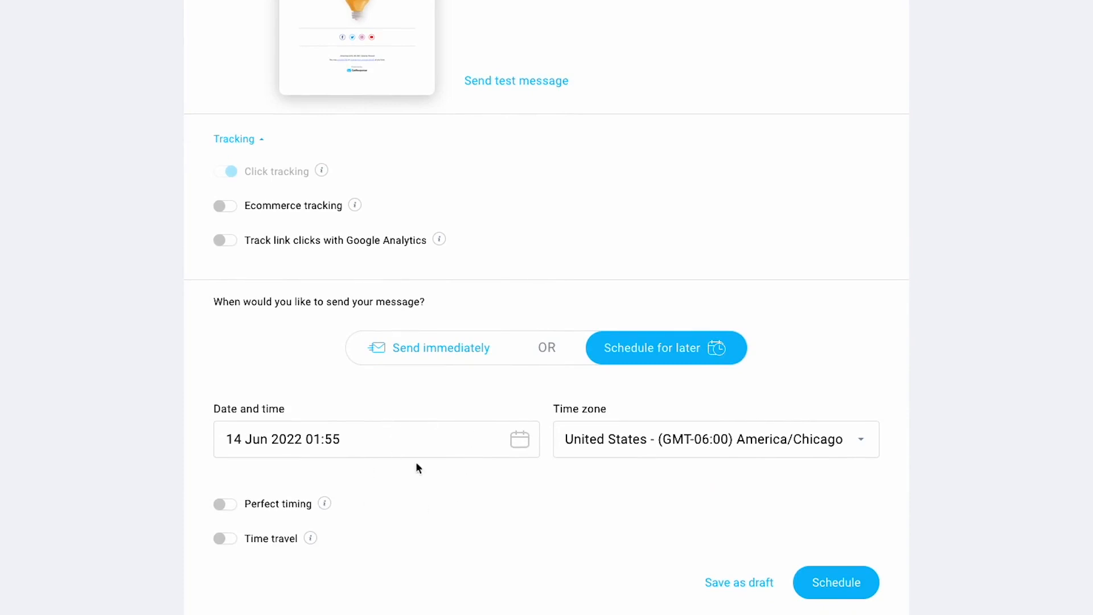
- Leave the send date unchanged, toggle Time travel off again, and choose Send immediately
{"action": "left_click", "coordinate": [510, 450]}
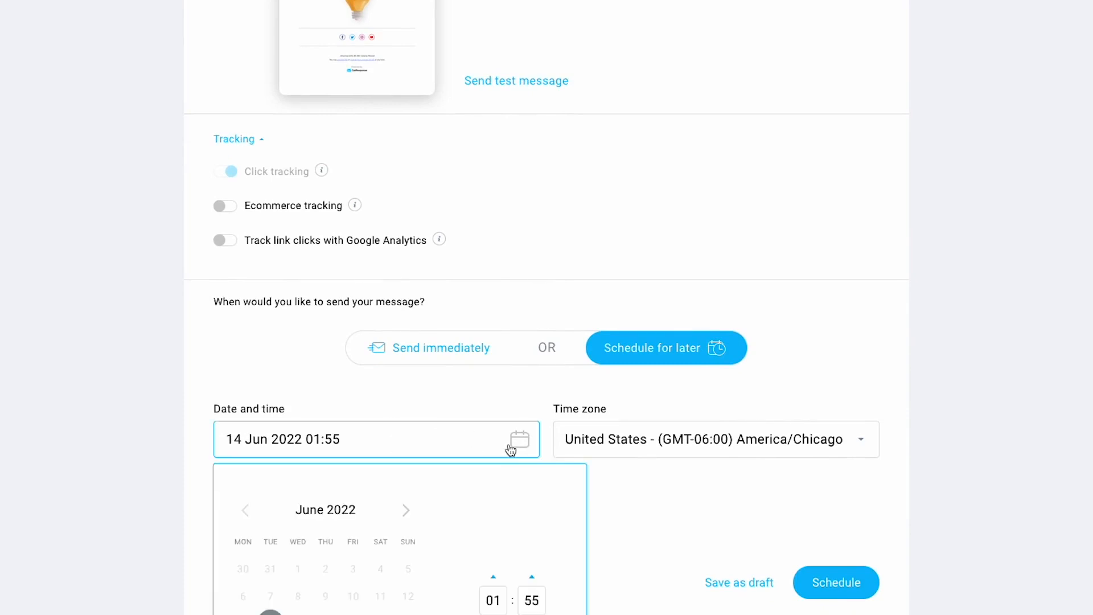
{"action": "left_click", "coordinate": [493, 403]}
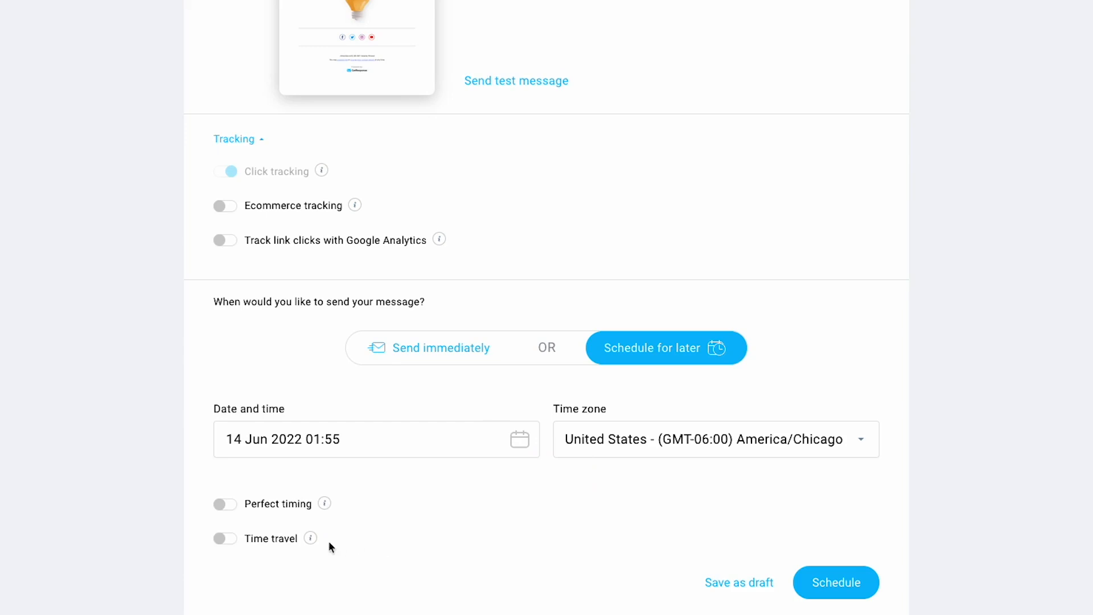
{"action": "mouse_move", "coordinate": [314, 543]}
{"action": "left_click", "coordinate": [223, 540]}
{"action": "scroll", "coordinate": [322, 531], "scroll_direction": "down", "scroll_amount": 4}
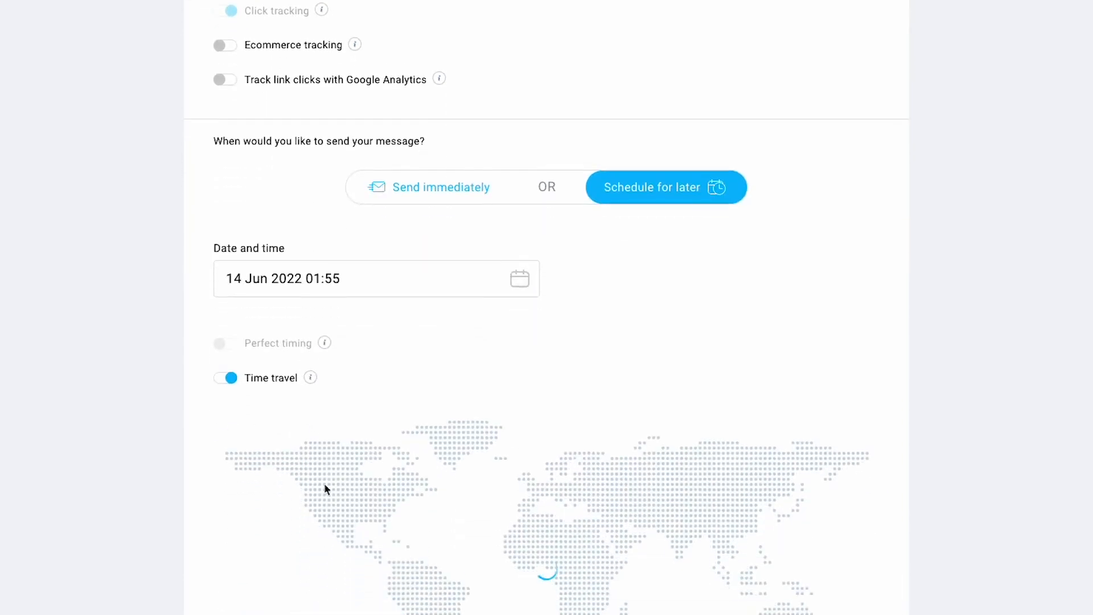
{"action": "mouse_move", "coordinate": [315, 300]}
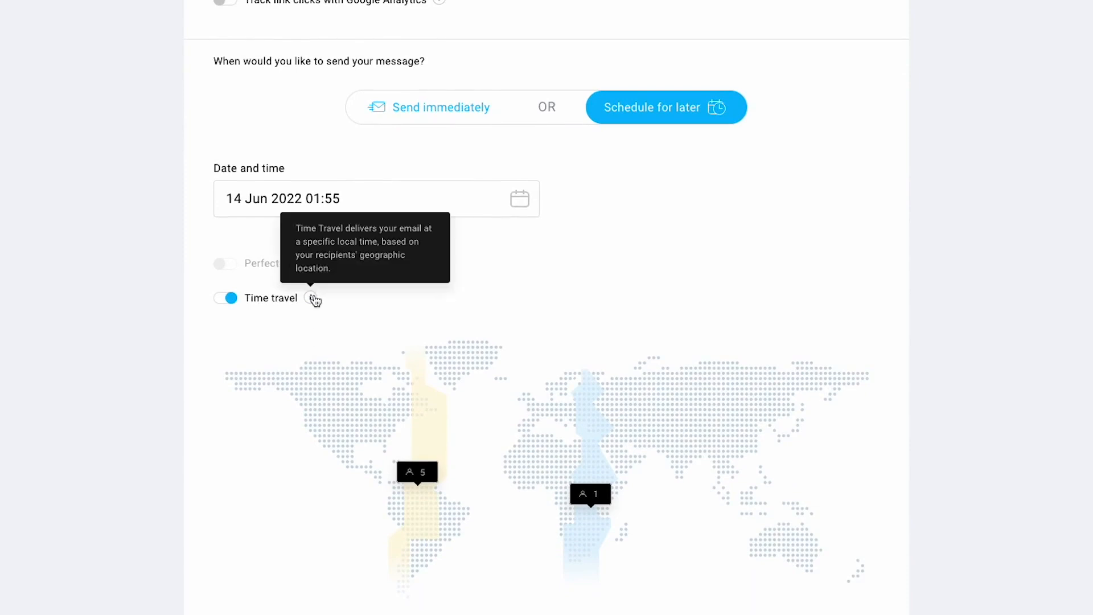
{"action": "scroll", "coordinate": [315, 300], "scroll_direction": "down", "scroll_amount": 1}
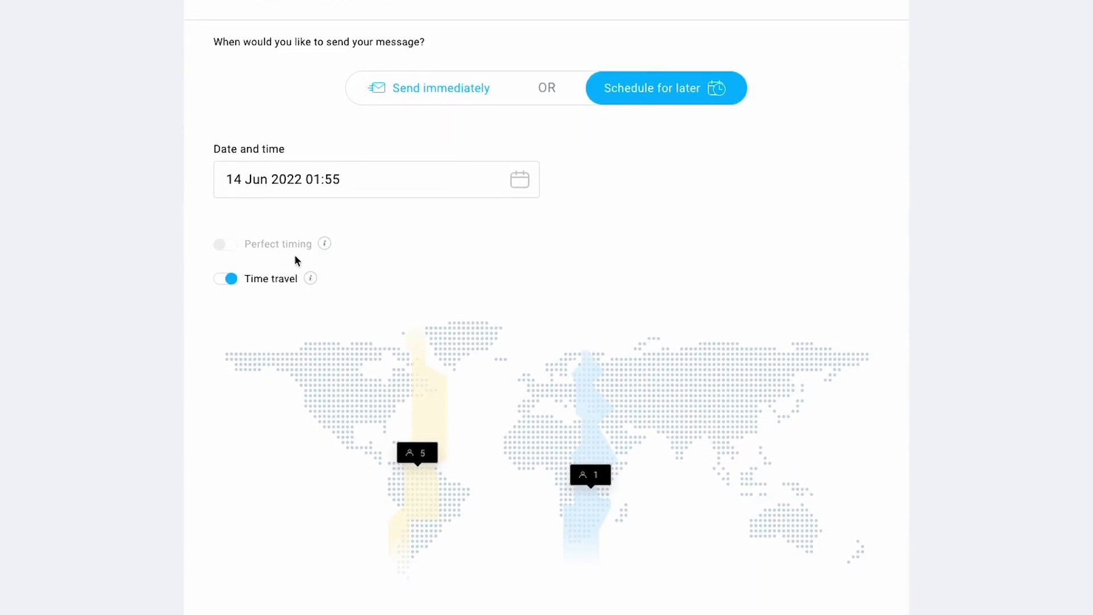
{"action": "left_click", "coordinate": [231, 279]}
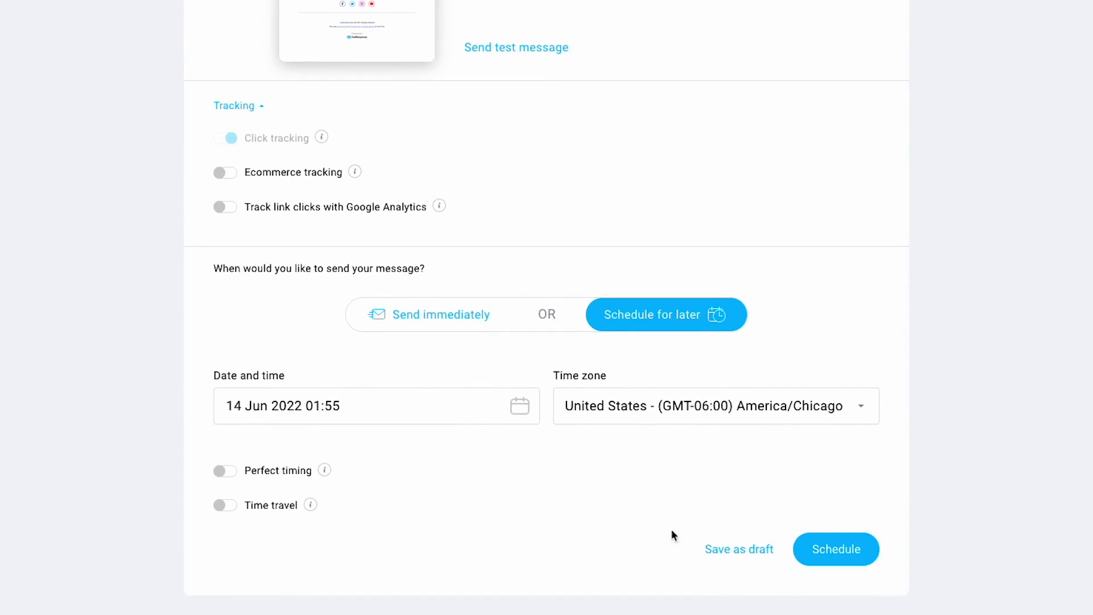
{"action": "left_click", "coordinate": [449, 326]}
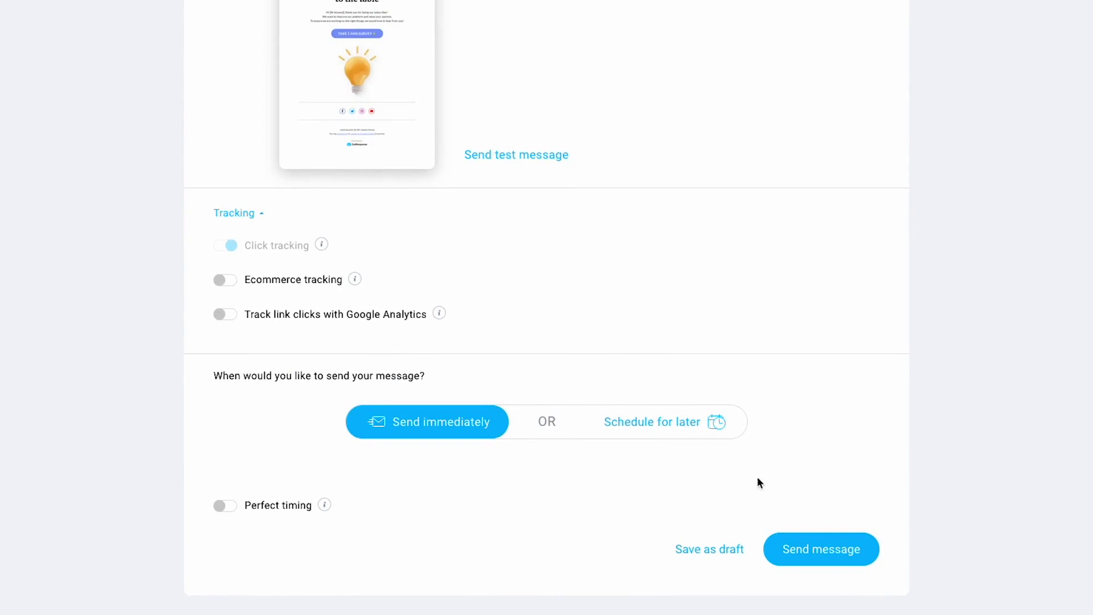
- Send the newsletter, stop the scheduled Learning tips message, and return to the dashboard
{"action": "left_click", "coordinate": [808, 551]}
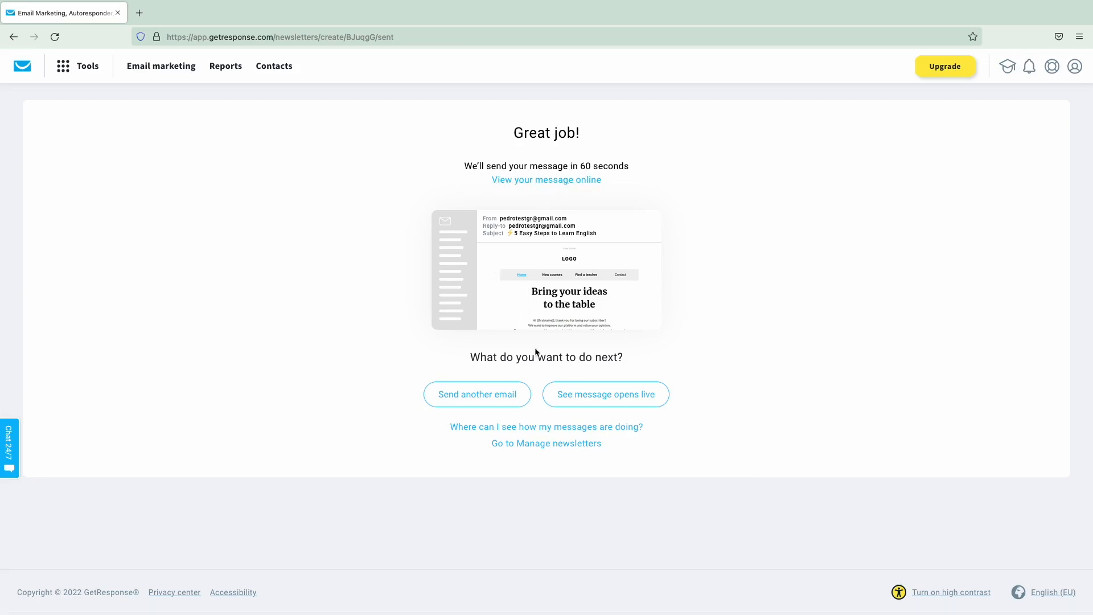
{"action": "left_click", "coordinate": [543, 445]}
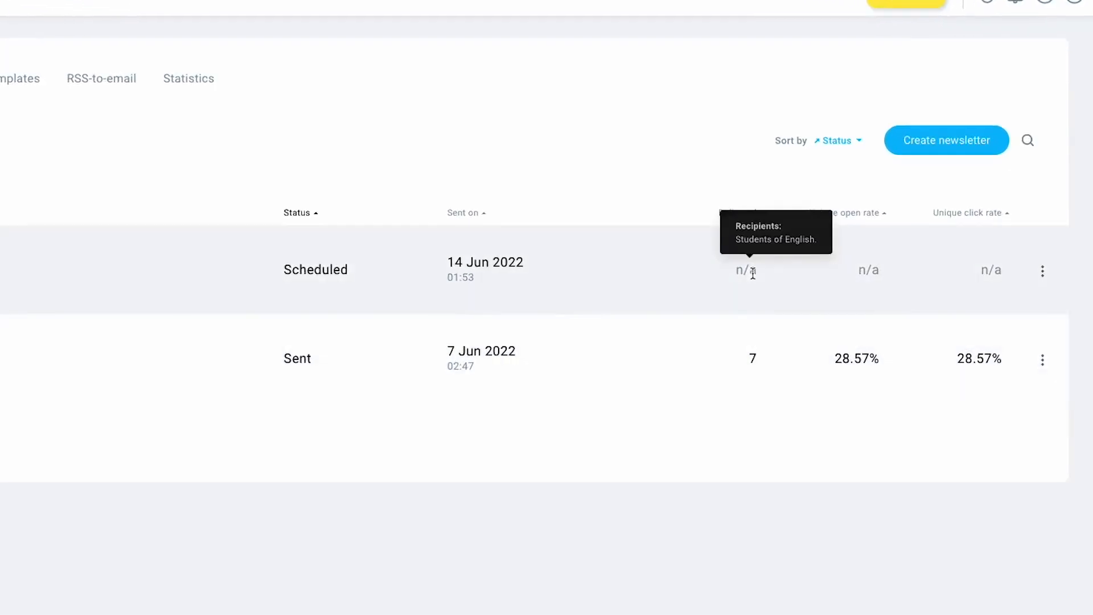
{"action": "left_click", "coordinate": [1041, 273]}
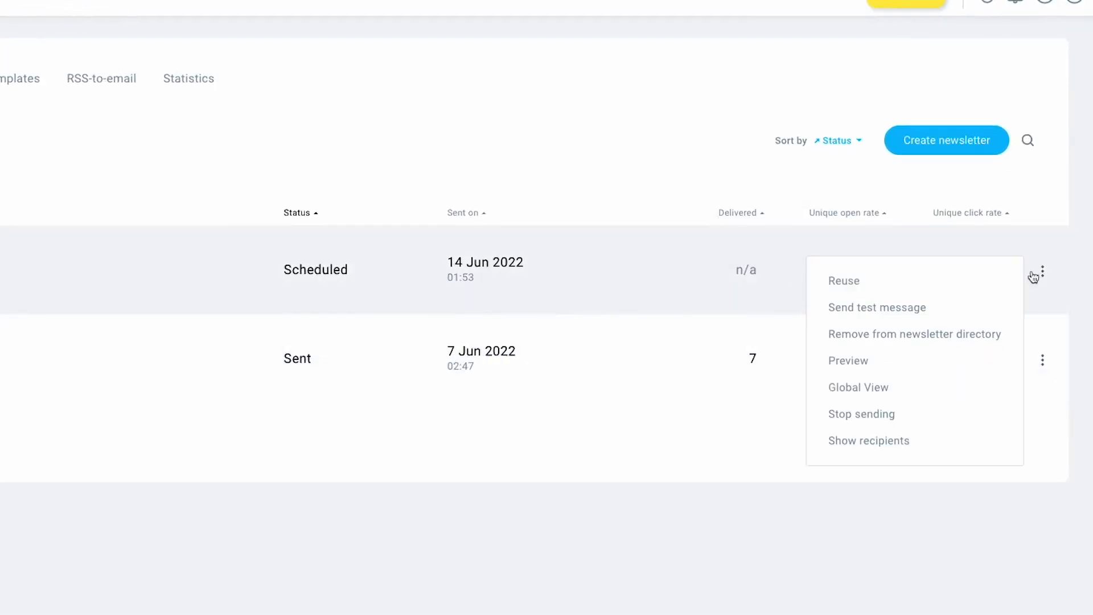
{"action": "left_click", "coordinate": [898, 424]}
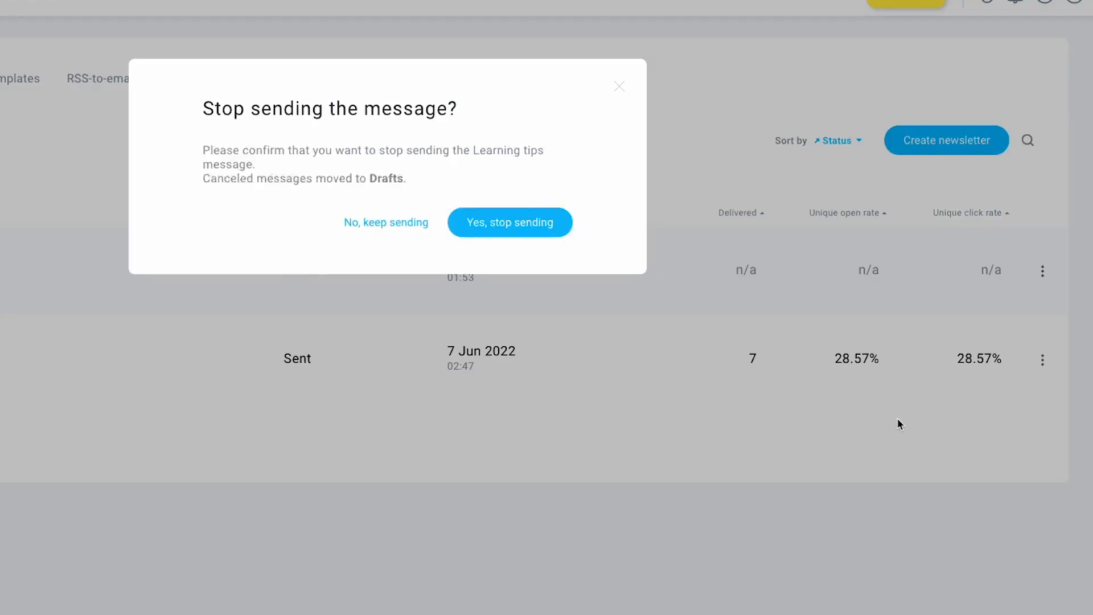
{"action": "left_click", "coordinate": [500, 222]}
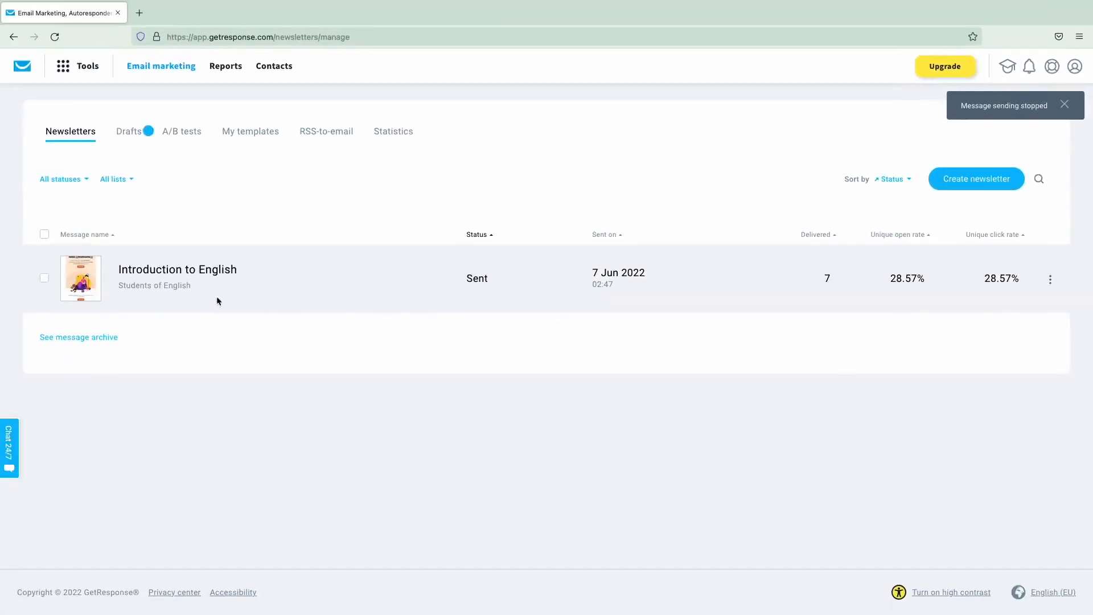
{"action": "left_click", "coordinate": [24, 71]}
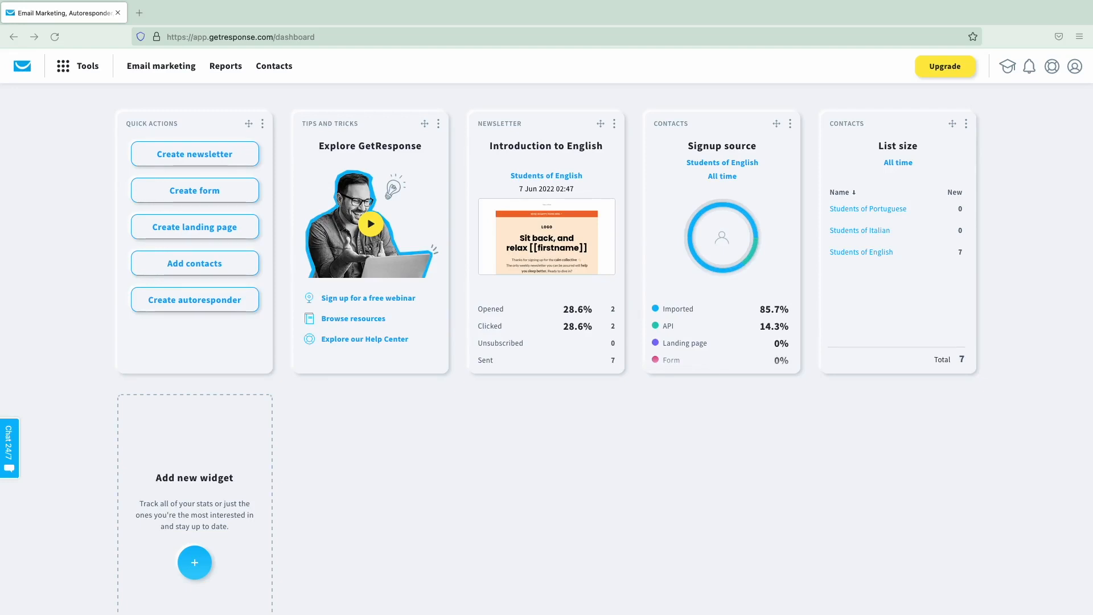
- Start a new autoresponder from the Autoresponders page and name it 'Welcome'
{"action": "left_click", "coordinate": [93, 73]}
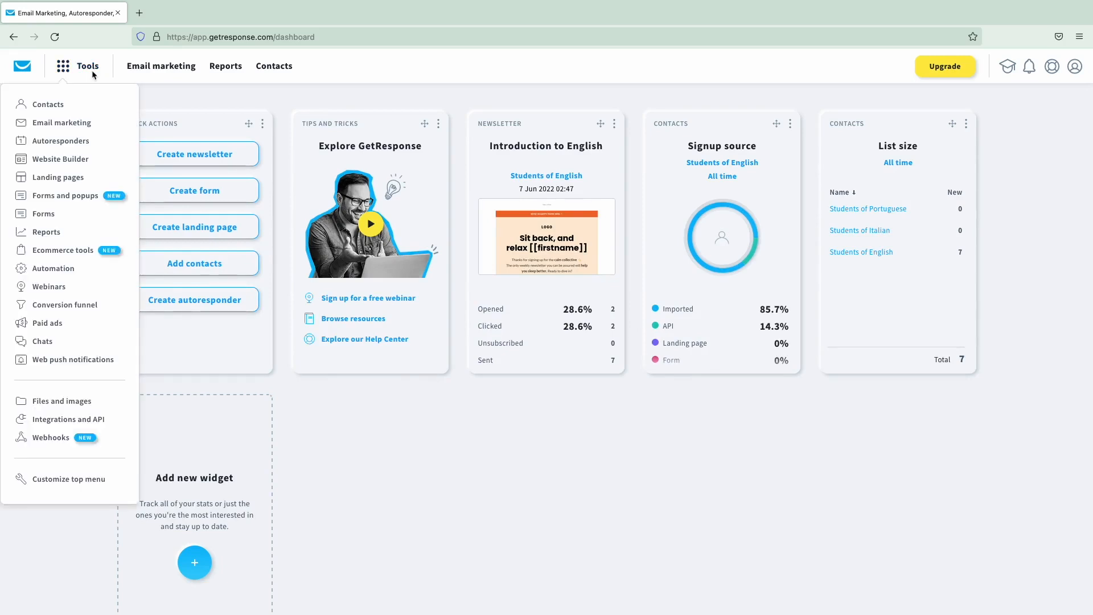
{"action": "left_click", "coordinate": [63, 141]}
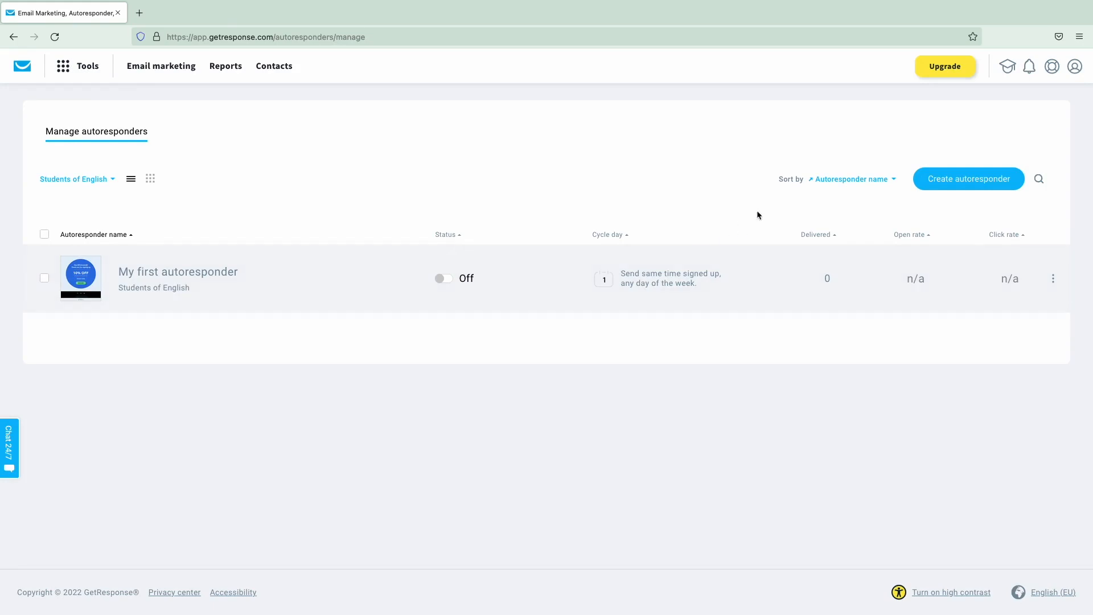
{"action": "left_click", "coordinate": [938, 183]}
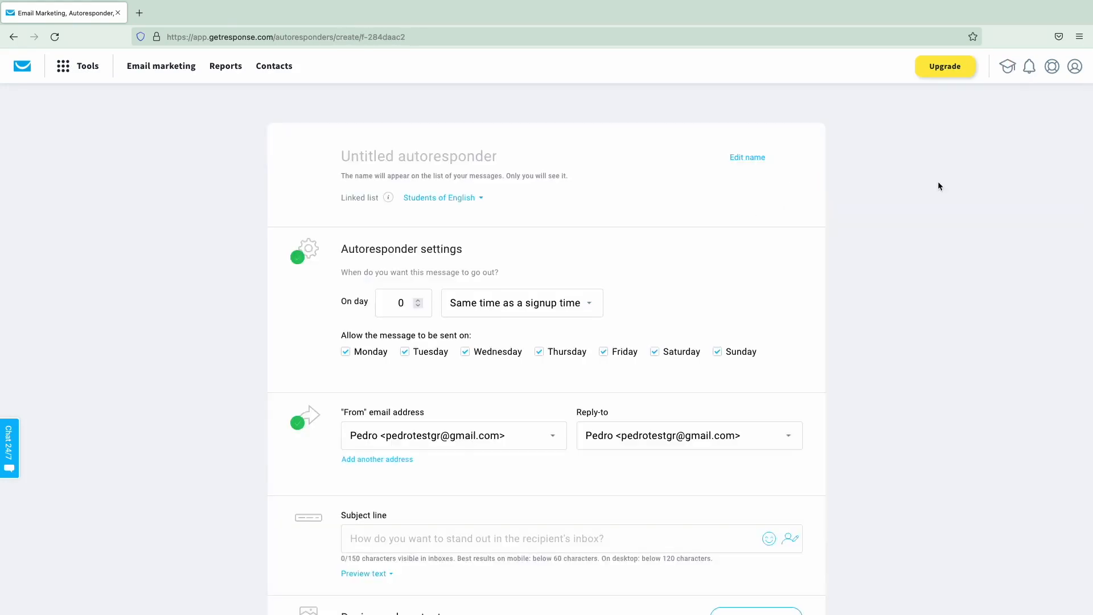
{"action": "type", "text": "We"}
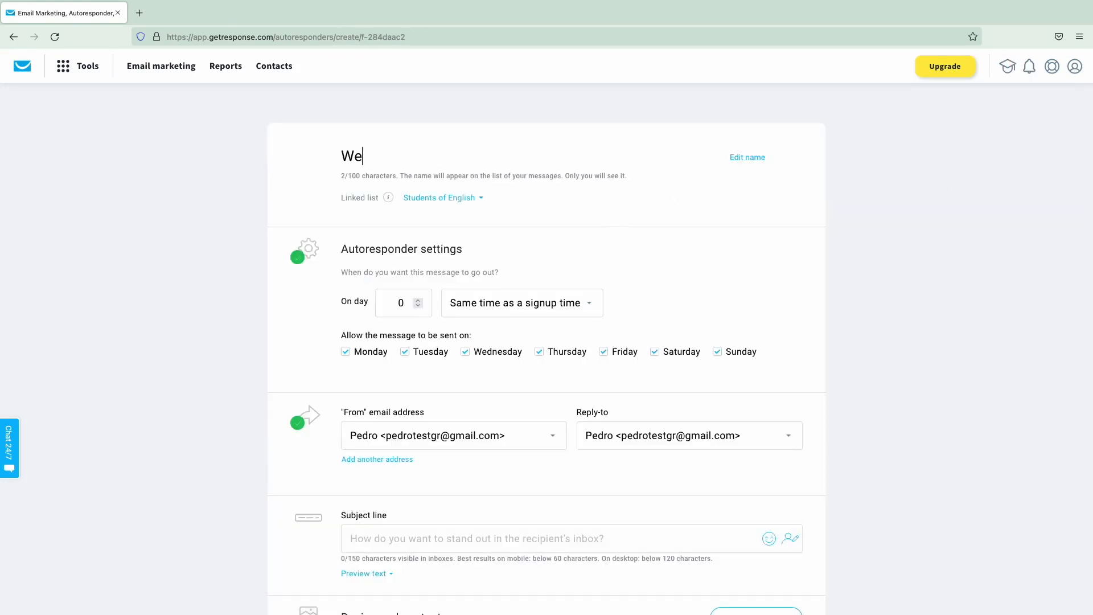
{"action": "type", "text": "lcome!"}
- Keep the autoresponder sending on day 0, linked to the Students of English list
{"action": "scroll", "coordinate": [545, 224], "scroll_direction": "down", "scroll_amount": 1}
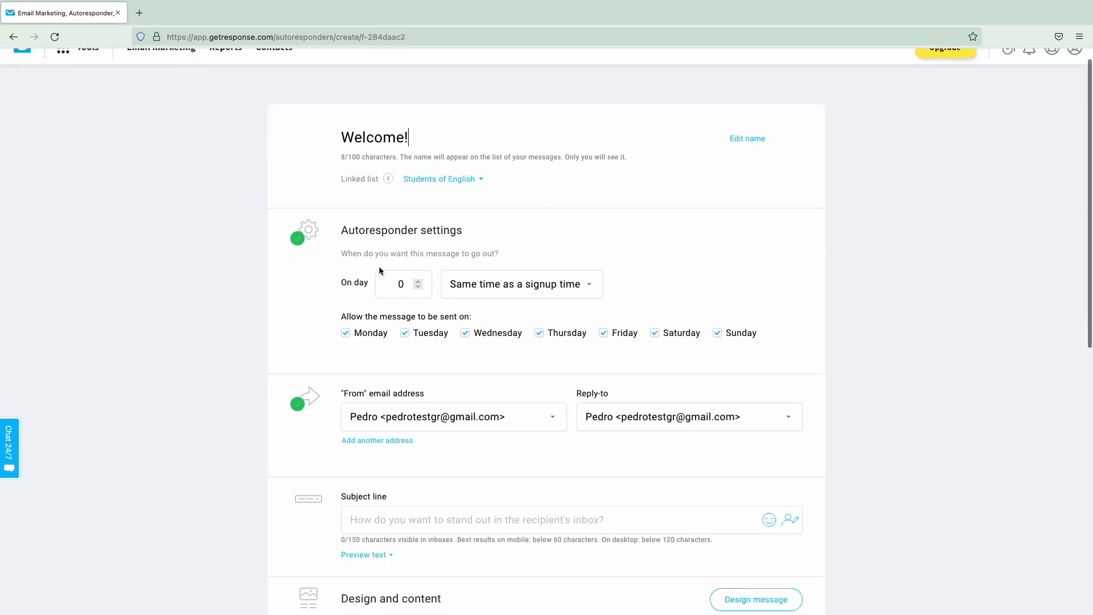
{"action": "left_click", "coordinate": [420, 283]}
{"action": "left_click", "coordinate": [420, 283]}
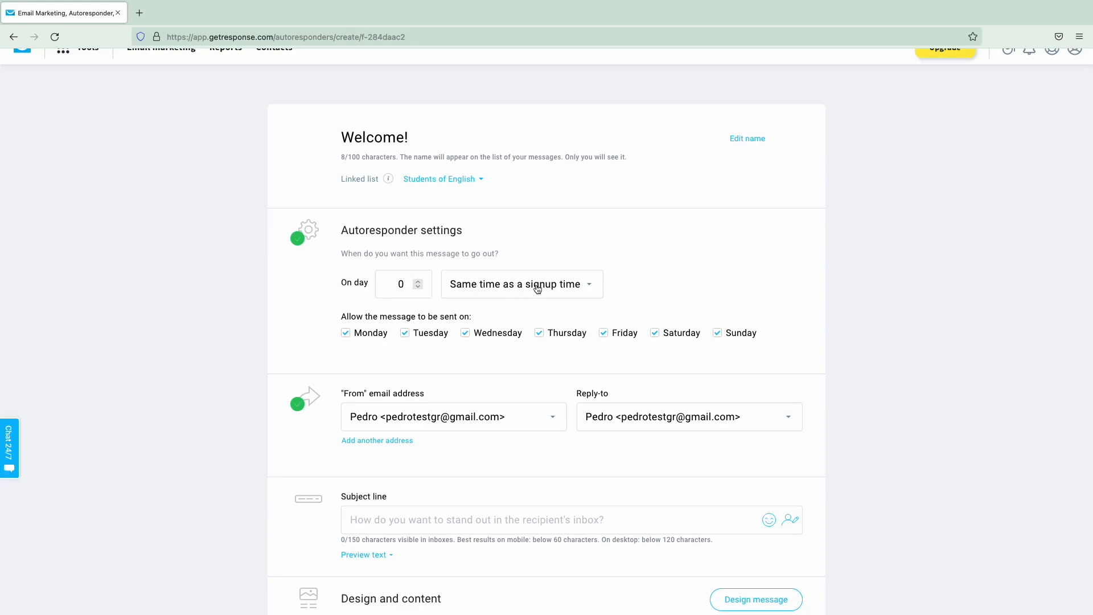
{"action": "scroll", "coordinate": [533, 242], "scroll_direction": "down", "scroll_amount": 1}
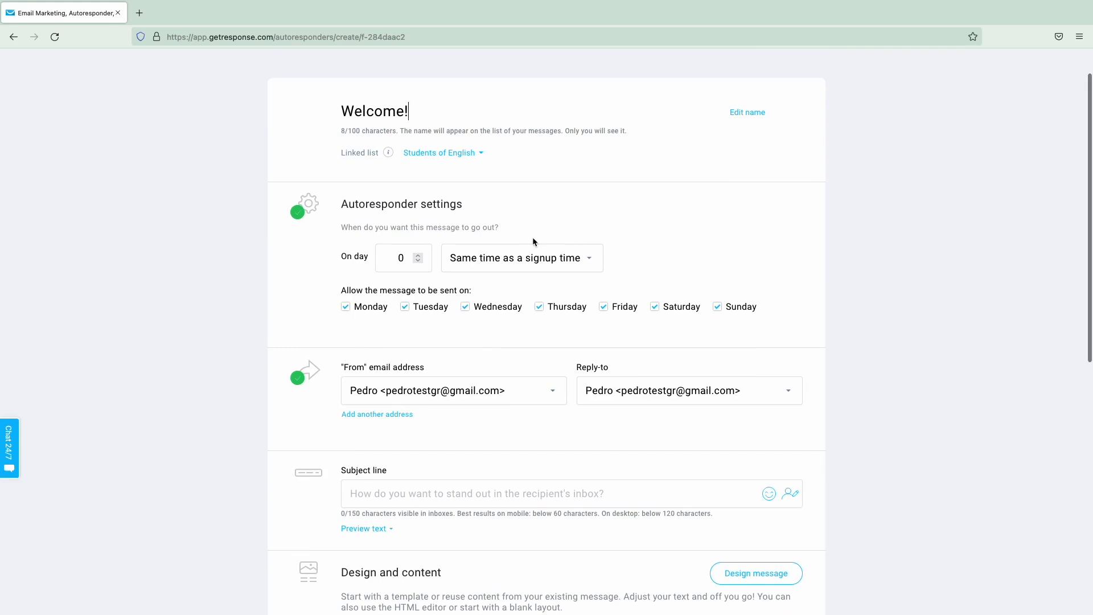
{"action": "scroll", "coordinate": [532, 237], "scroll_direction": "up", "scroll_amount": 1}
{"action": "left_click", "coordinate": [418, 255]}
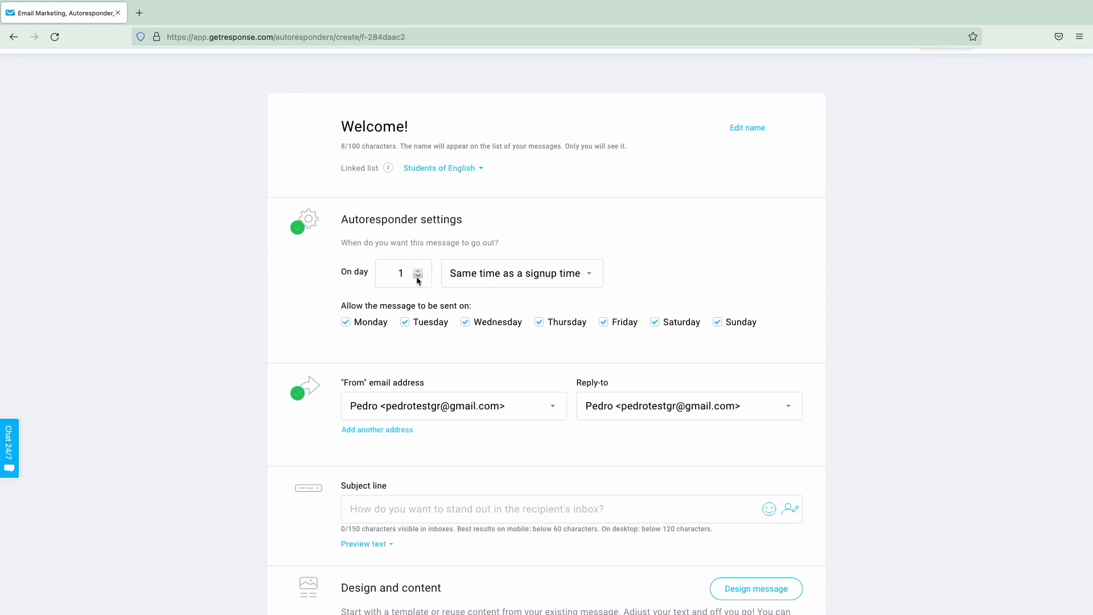
{"action": "left_click", "coordinate": [420, 277]}
{"action": "left_click", "coordinate": [459, 168]}
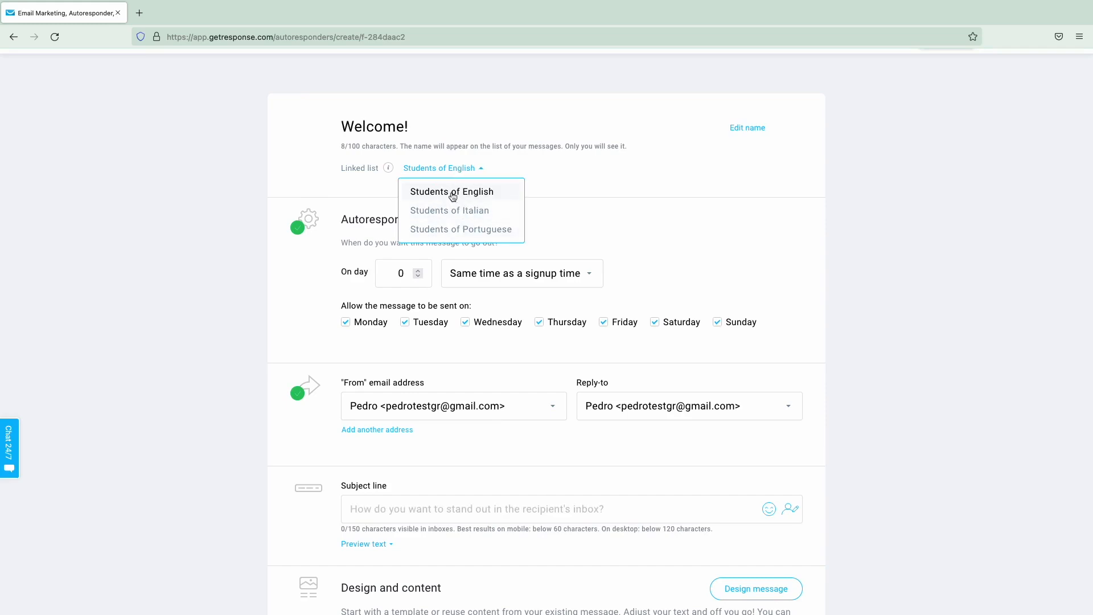
{"action": "left_click", "coordinate": [453, 195]}
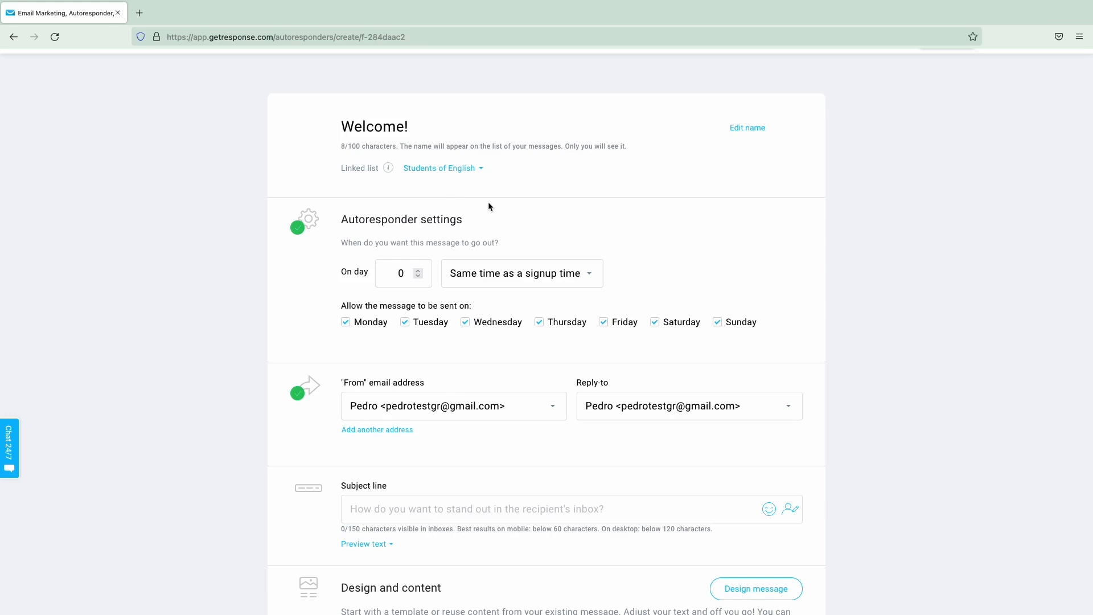
{"action": "scroll", "coordinate": [461, 283], "scroll_direction": "down", "scroll_amount": 2}
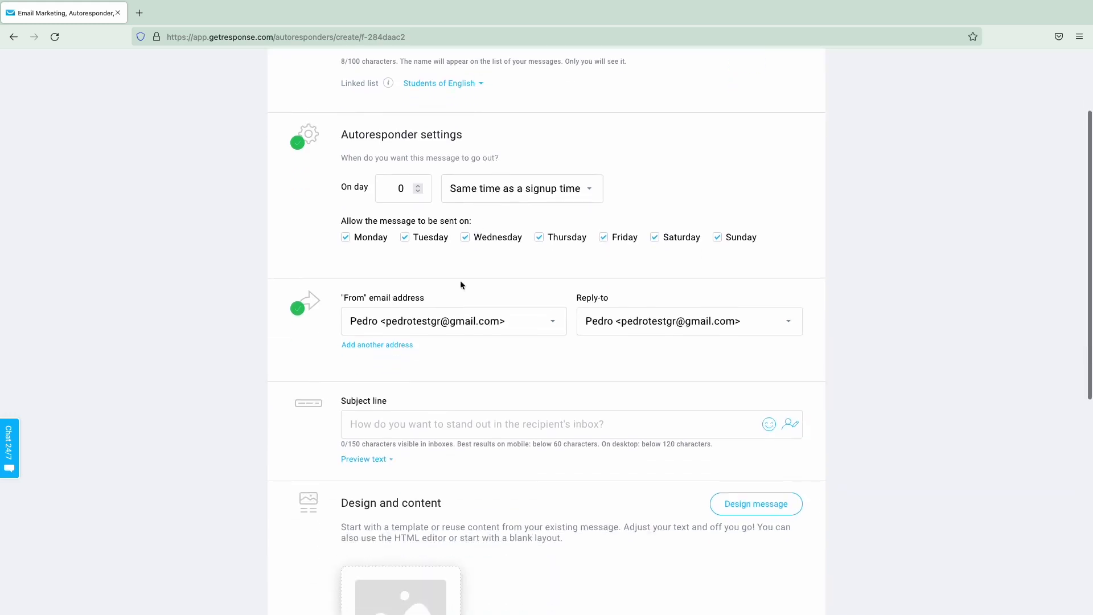
{"action": "scroll", "coordinate": [412, 365], "scroll_direction": "up", "scroll_amount": 1}
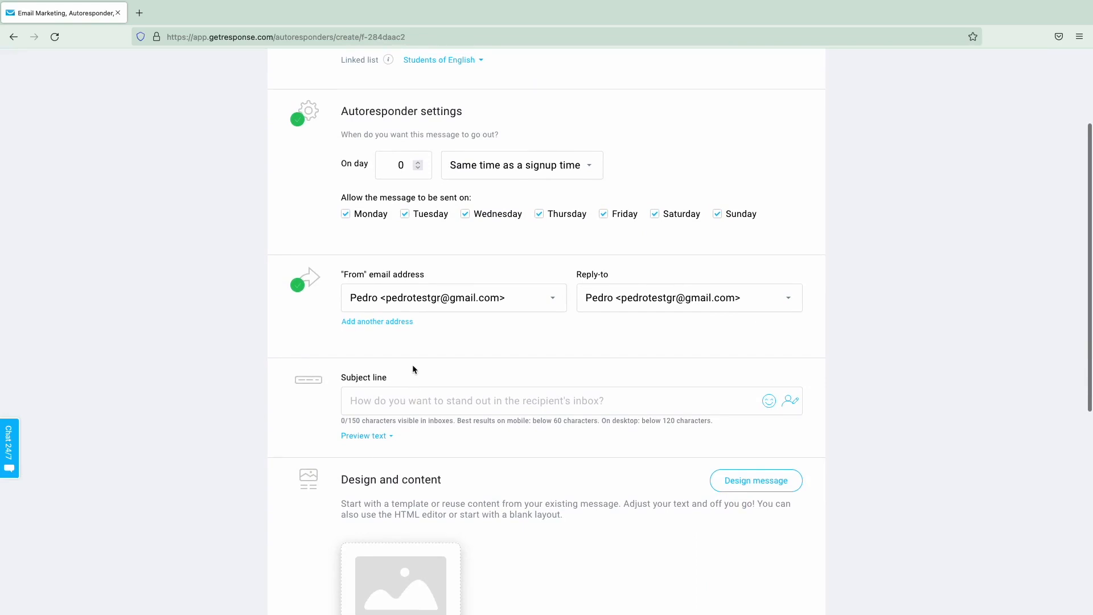
- Enter the subject line 'Welcome [[firstname]]!' using the firstname personalization field
{"action": "left_click", "coordinate": [411, 398]}
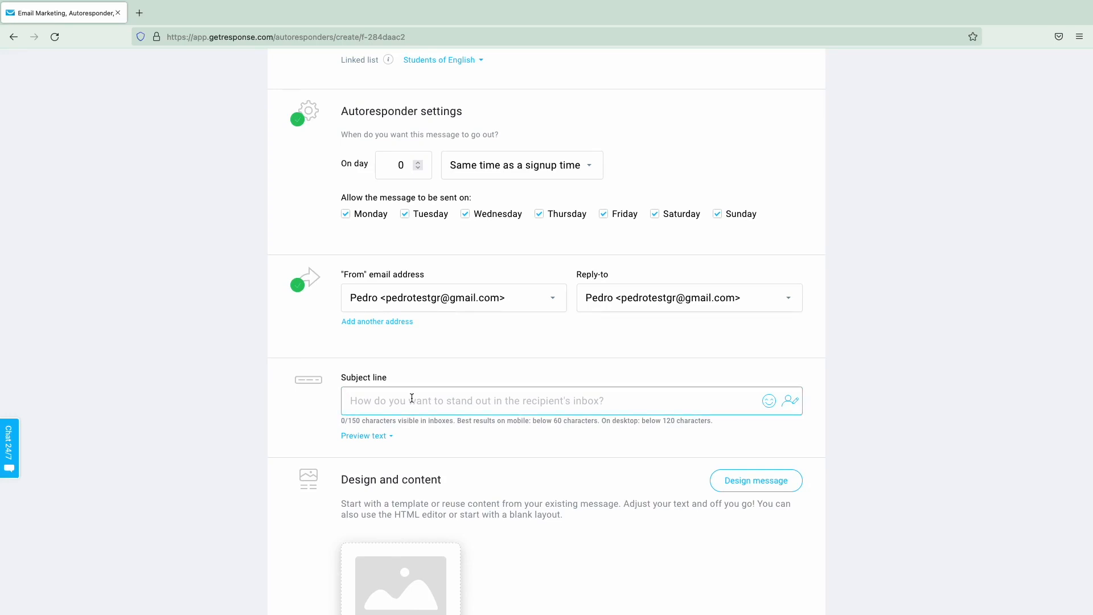
{"action": "type", "text": "Welcome"}
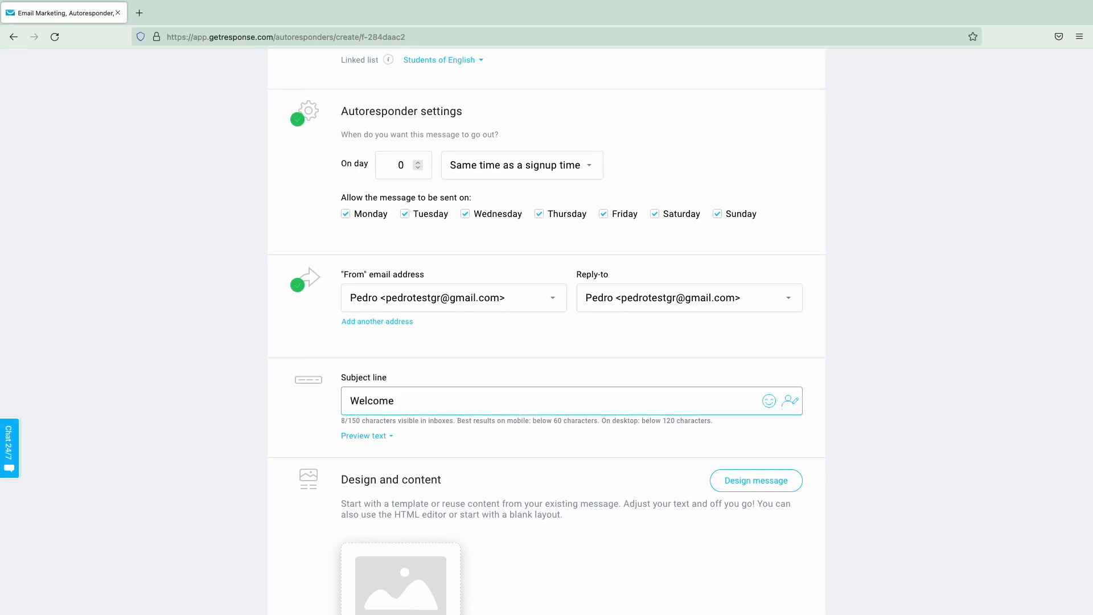
{"action": "left_click", "coordinate": [791, 401]}
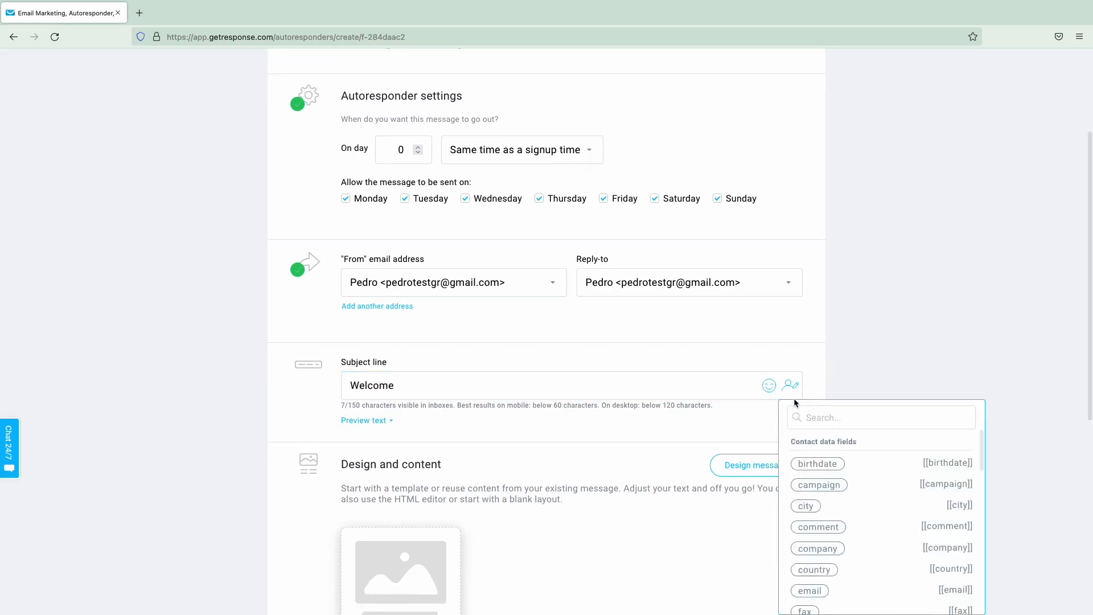
{"action": "type", "text": "first"}
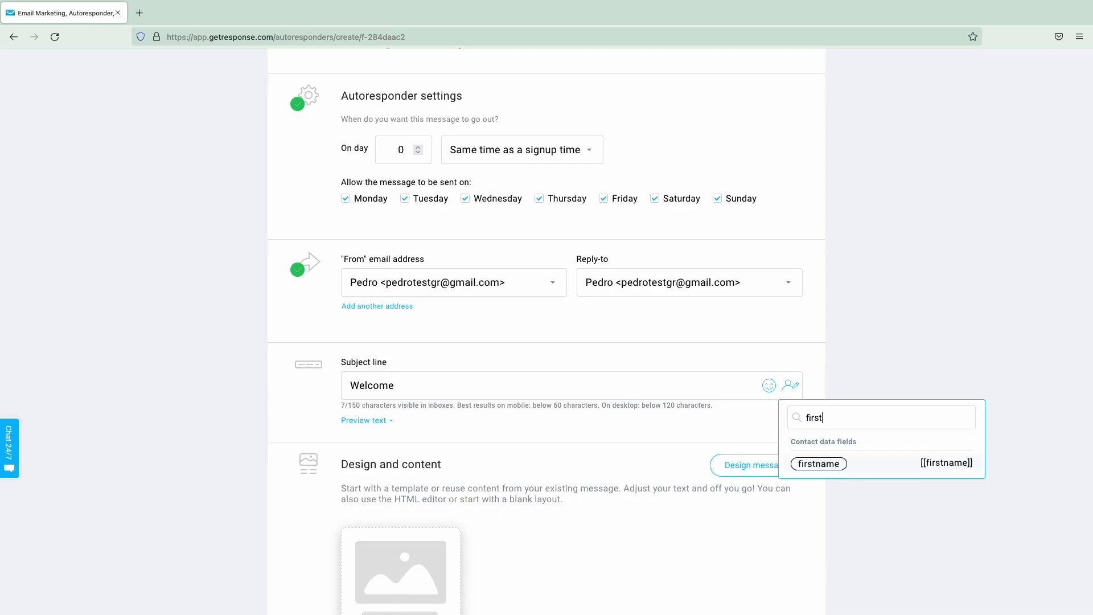
{"action": "type", "text": "n"}
{"action": "left_click", "coordinate": [819, 464]}
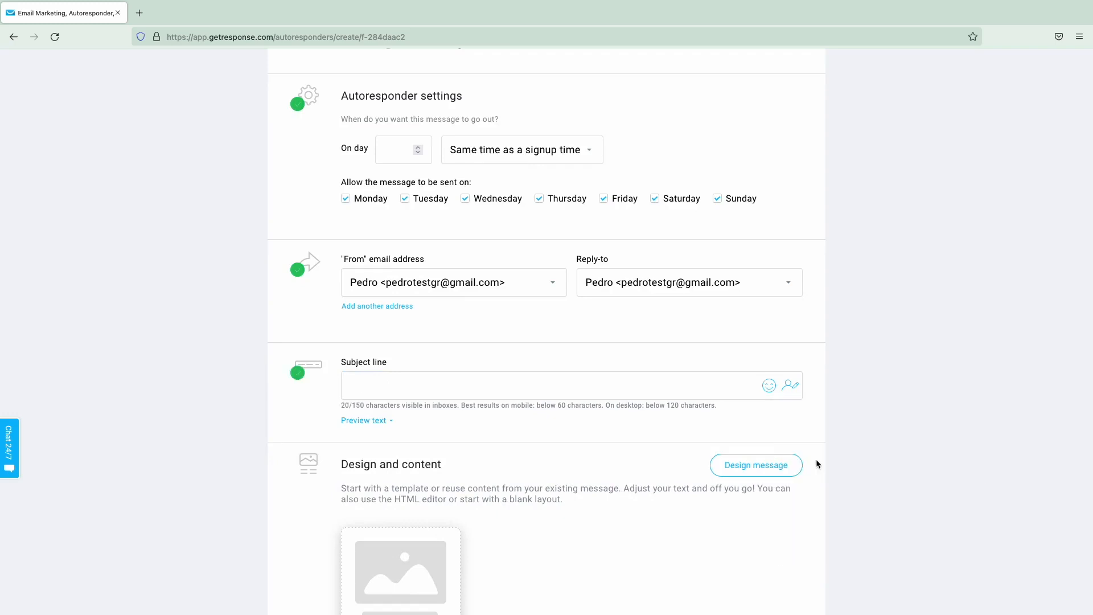
{"action": "left_click", "coordinate": [694, 397]}
{"action": "type", "text": "!"}
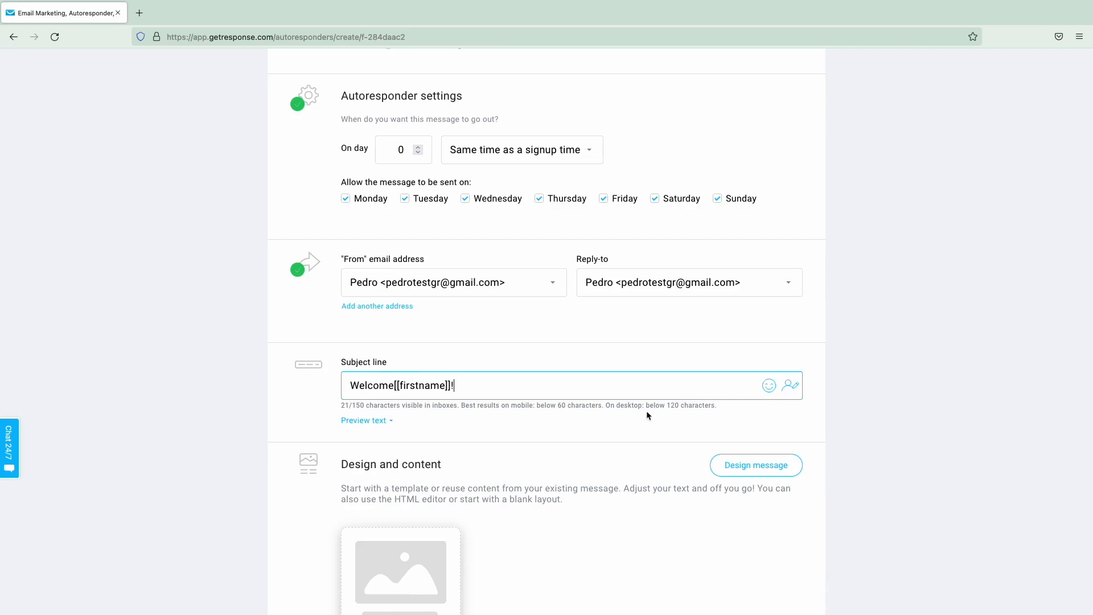
{"action": "left_click", "coordinate": [395, 385]}
{"action": "scroll", "coordinate": [610, 389], "scroll_direction": "down", "scroll_amount": 2}
{"action": "scroll", "coordinate": [610, 389], "scroll_direction": "down", "scroll_amount": 4}
- Design the message content with the blue 10% OFF promo code welcome template
{"action": "left_click", "coordinate": [756, 440]}
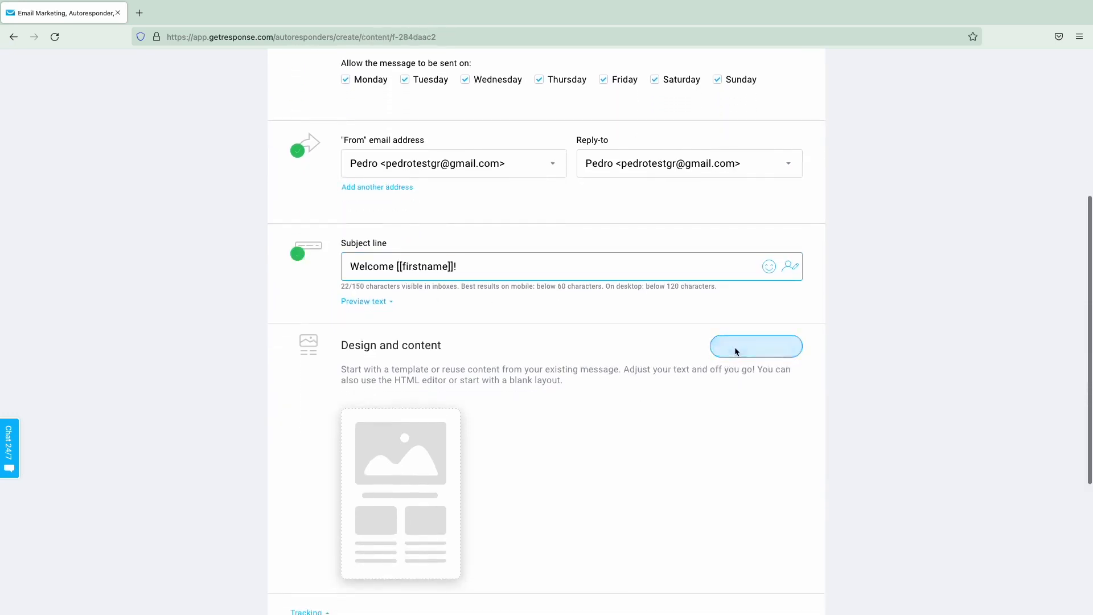
{"action": "scroll", "coordinate": [250, 296], "scroll_direction": "up", "scroll_amount": 4}
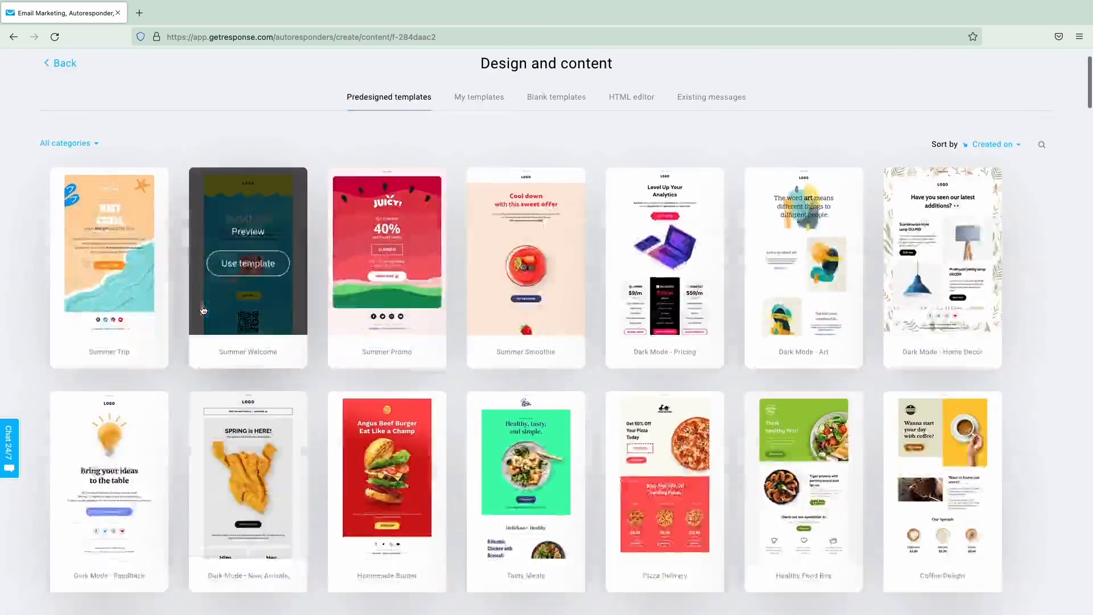
{"action": "scroll", "coordinate": [202, 309], "scroll_direction": "down", "scroll_amount": 6}
{"action": "scroll", "coordinate": [171, 331], "scroll_direction": "down", "scroll_amount": 1}
{"action": "left_click", "coordinate": [110, 360]}
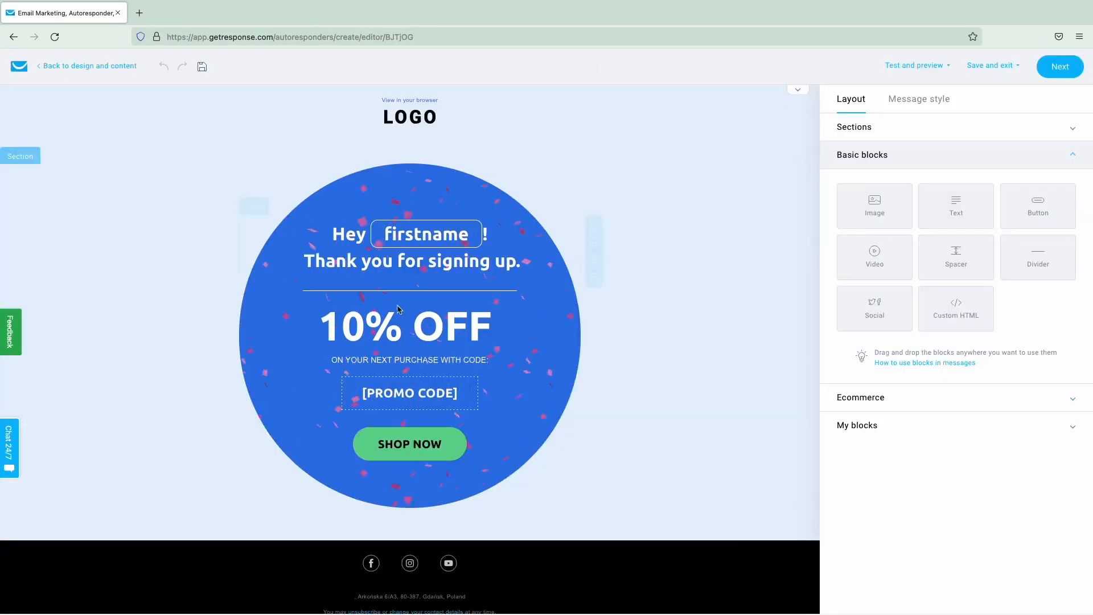
- Add and then delete an extra Promo code block, and finish editing the message
{"action": "scroll", "coordinate": [676, 301], "scroll_direction": "down", "scroll_amount": 1}
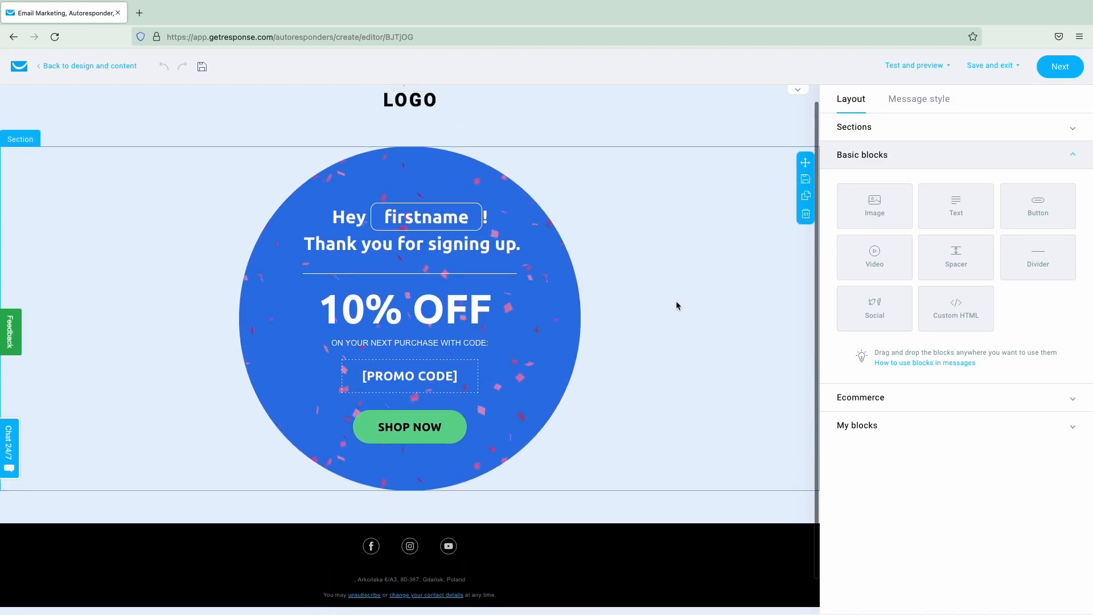
{"action": "left_click", "coordinate": [911, 405]}
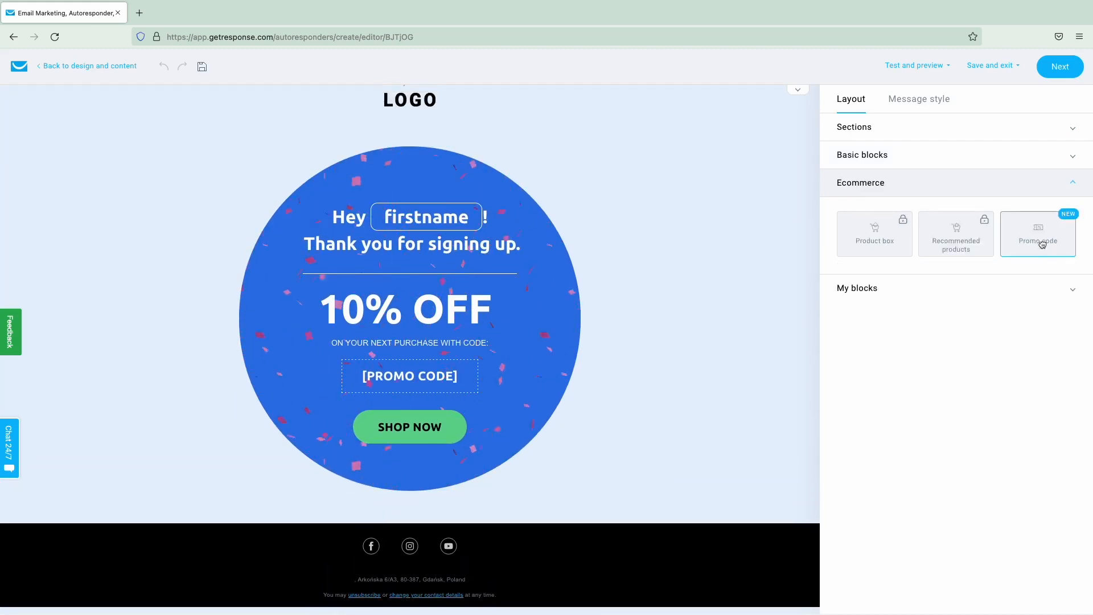
{"action": "left_click_drag", "start_coordinate": [1042, 244], "coordinate": [539, 396]}
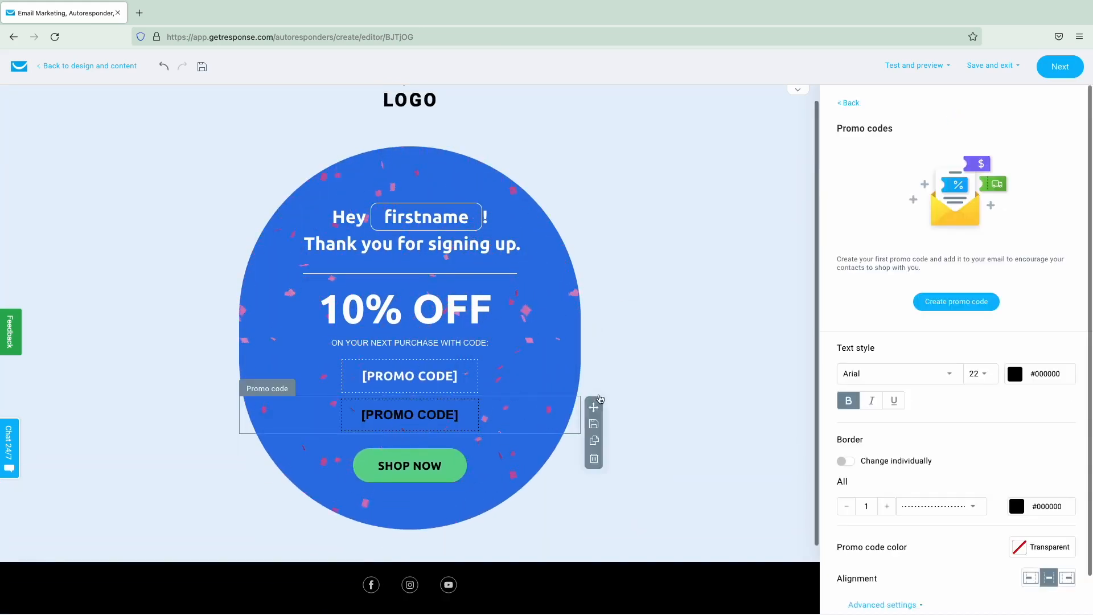
{"action": "left_click", "coordinate": [594, 458]}
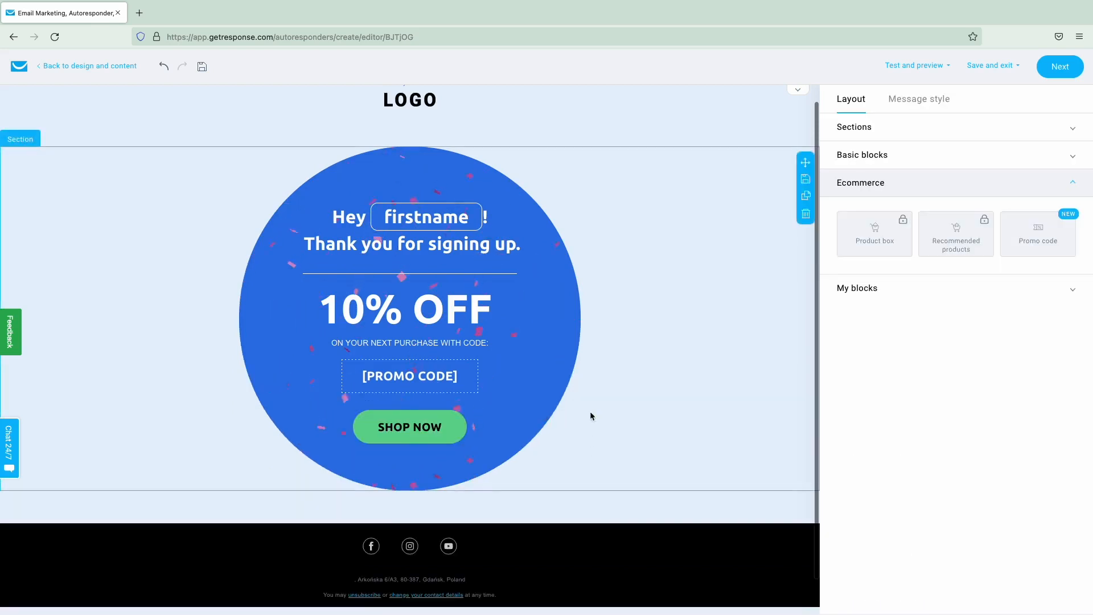
{"action": "left_click", "coordinate": [1058, 73]}
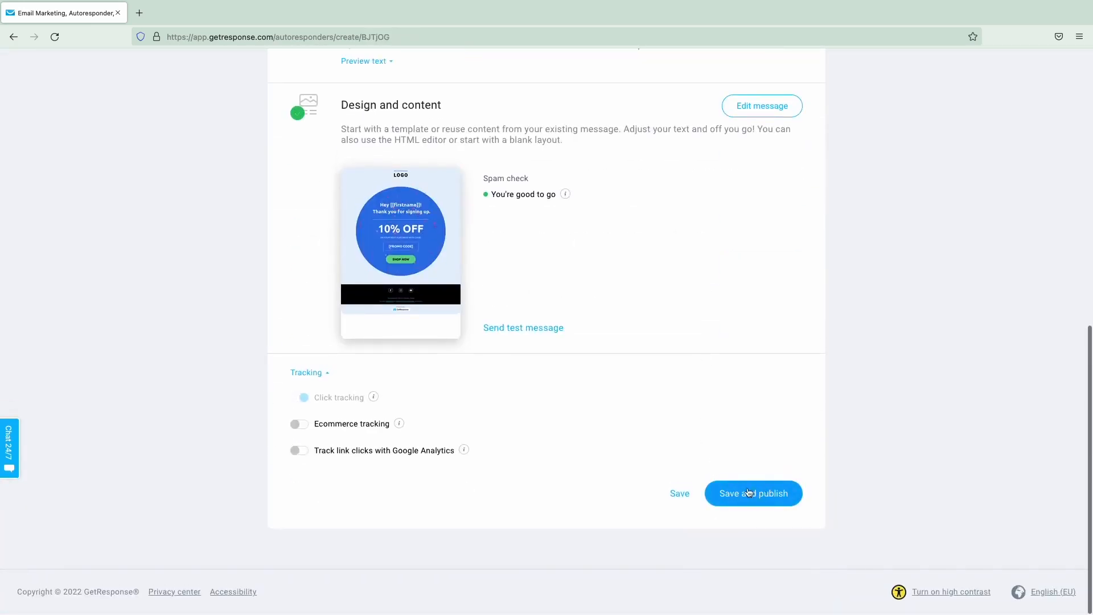
- Save the Welcome! autoresponder for Students of English
{"action": "left_click", "coordinate": [672, 494]}
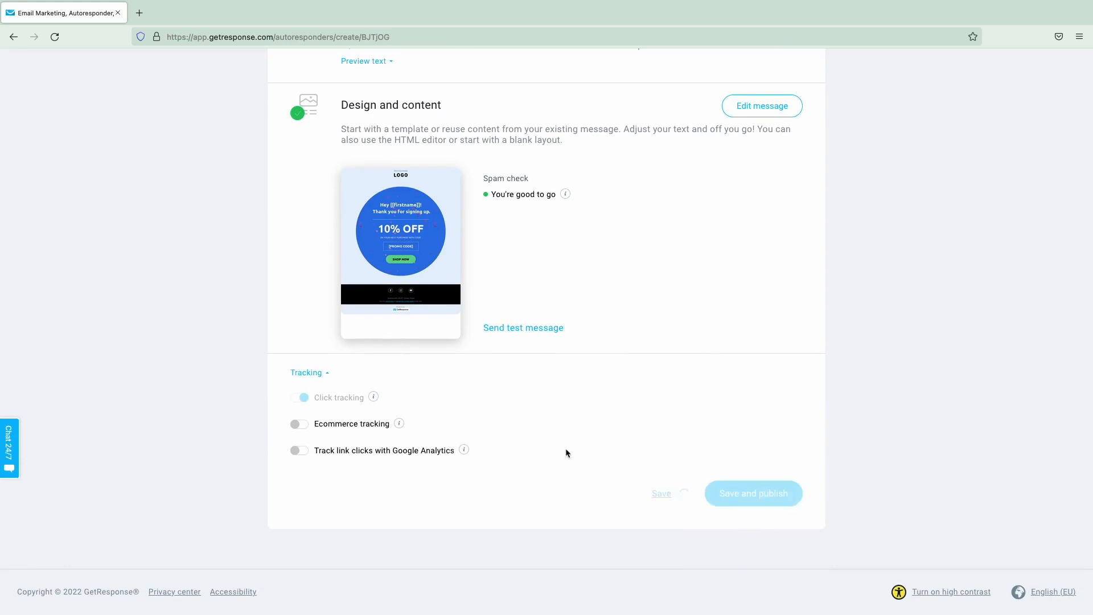
{"action": "scroll", "coordinate": [572, 445], "scroll_direction": "up", "scroll_amount": 10}
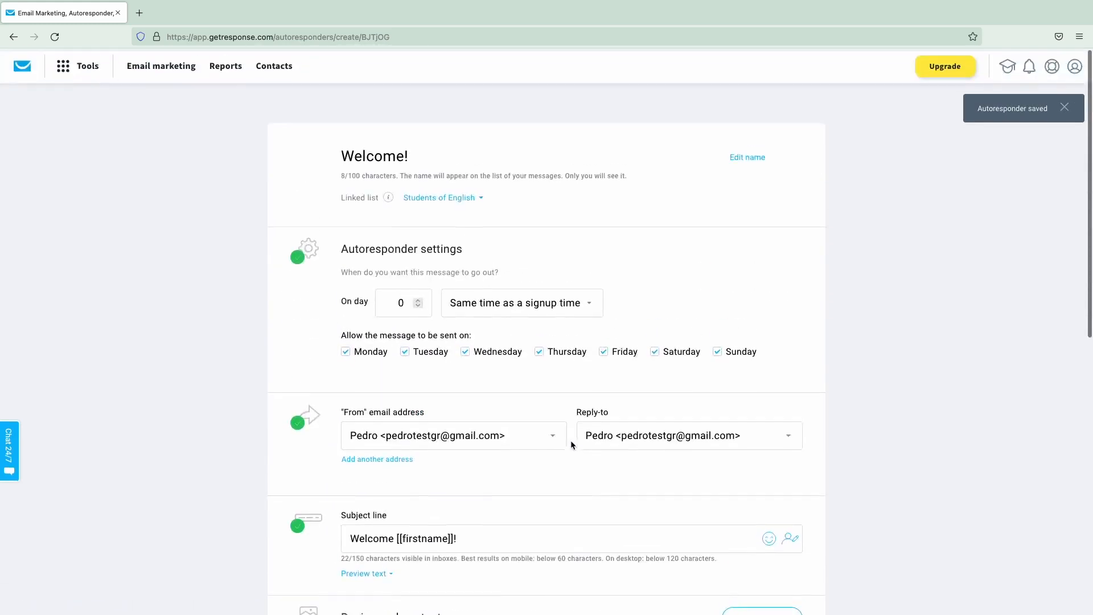
{"action": "left_click", "coordinate": [90, 68]}
- View the autoresponders in the cycle-day calendar
{"action": "left_click", "coordinate": [74, 144]}
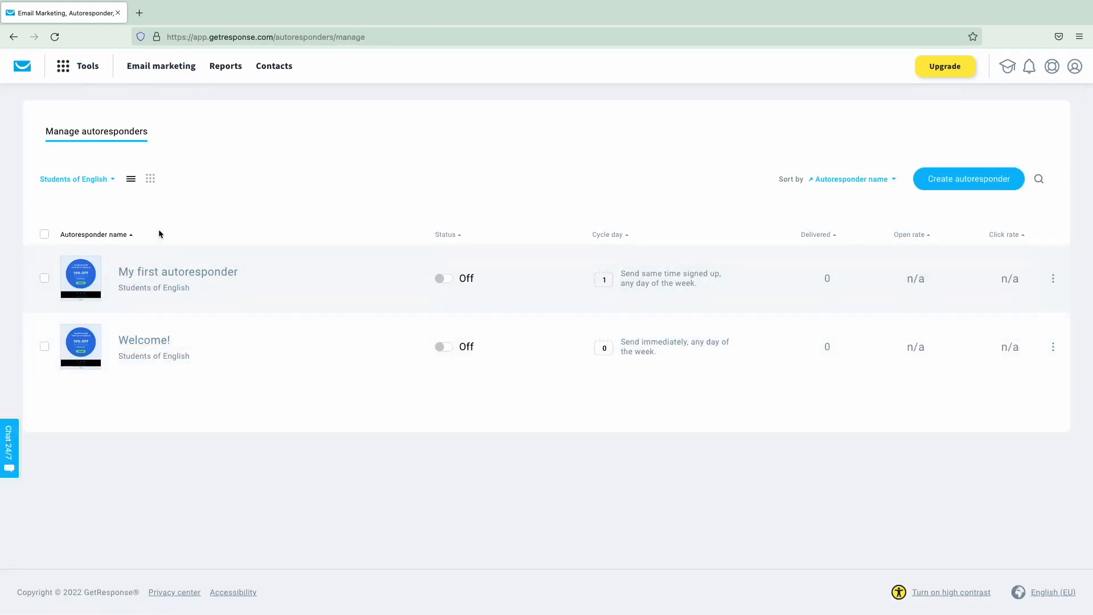
{"action": "left_click", "coordinate": [152, 184]}
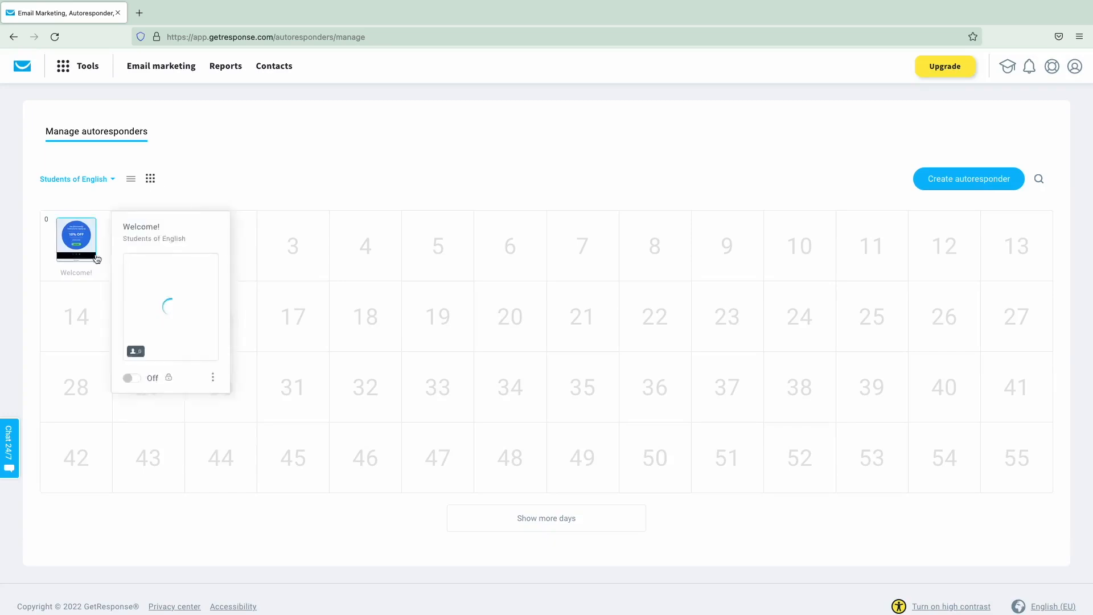
{"action": "mouse_move", "coordinate": [175, 267]}
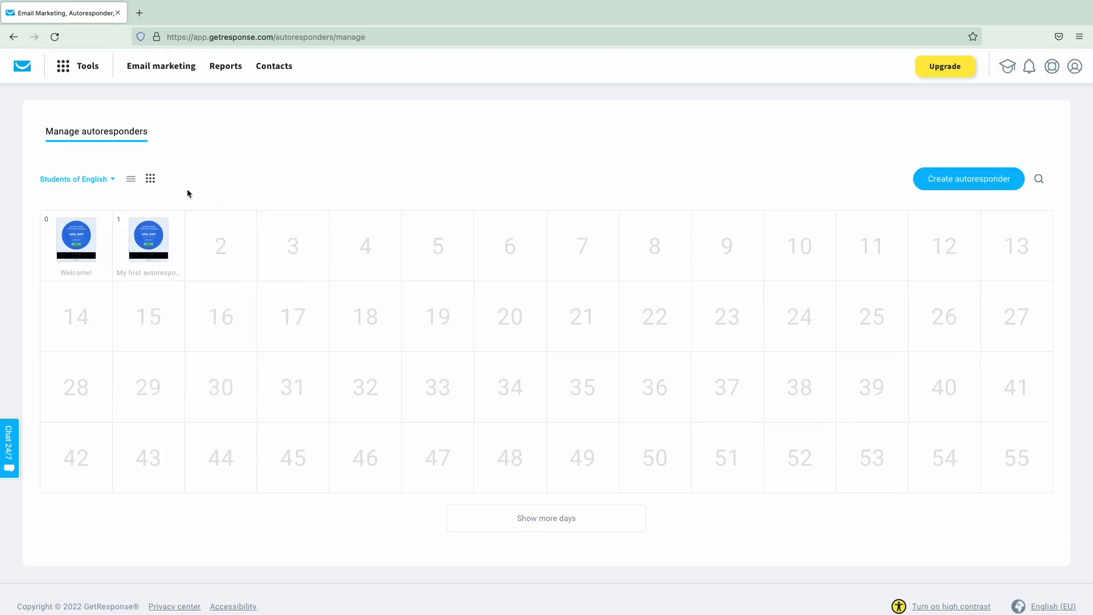
{"action": "mouse_move", "coordinate": [81, 243]}
{"action": "mouse_move", "coordinate": [163, 227]}
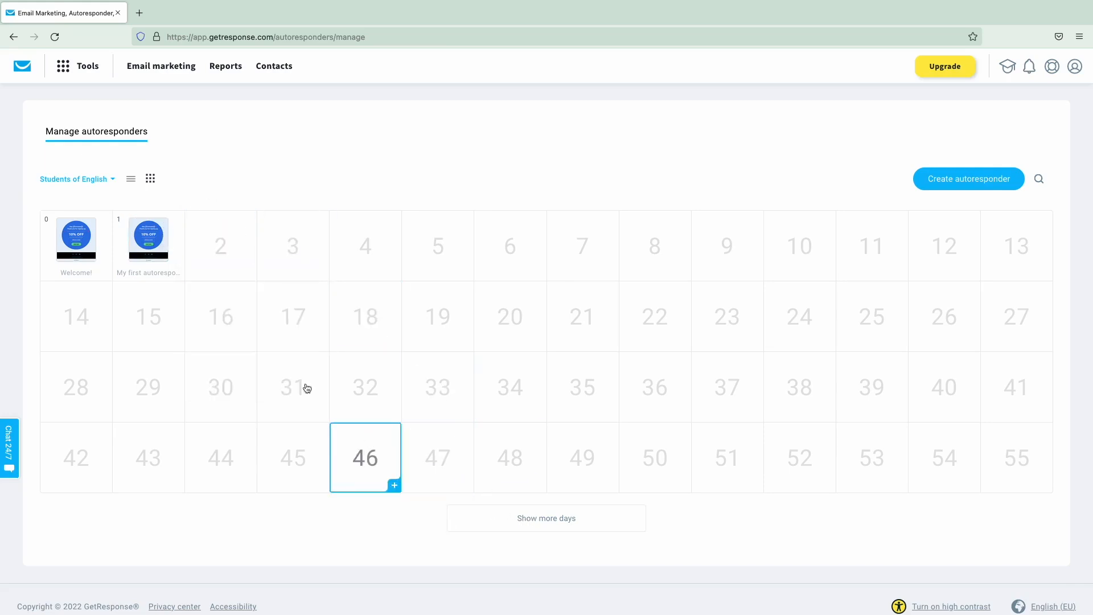
- Filter the calendar to Students of Italian, then back to Students of English
{"action": "left_click", "coordinate": [107, 179]}
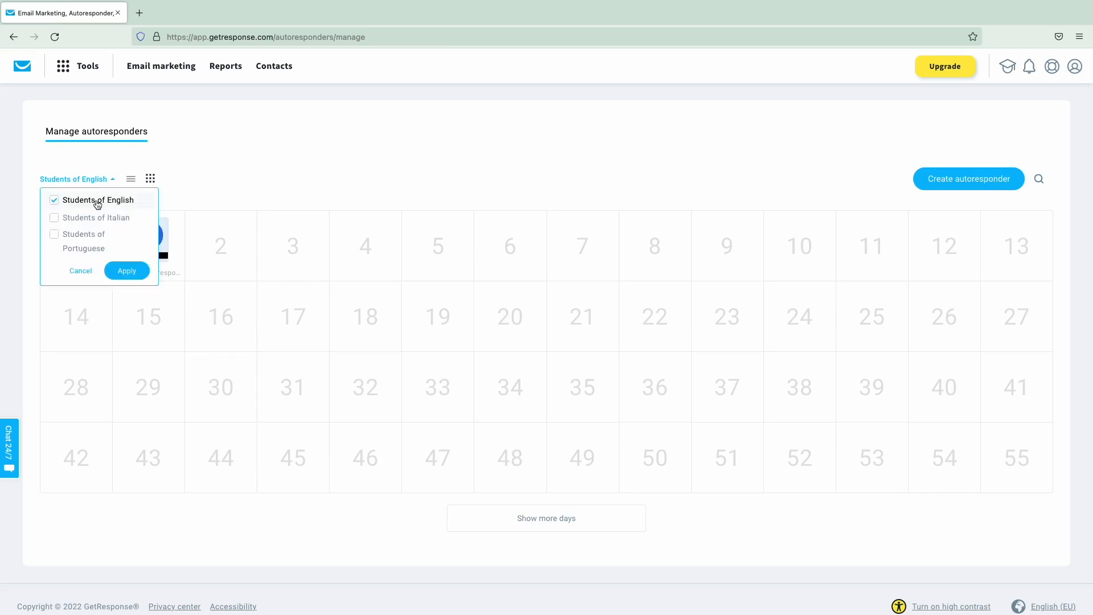
{"action": "left_click", "coordinate": [96, 203]}
{"action": "left_click", "coordinate": [96, 219]}
{"action": "left_click", "coordinate": [124, 270]}
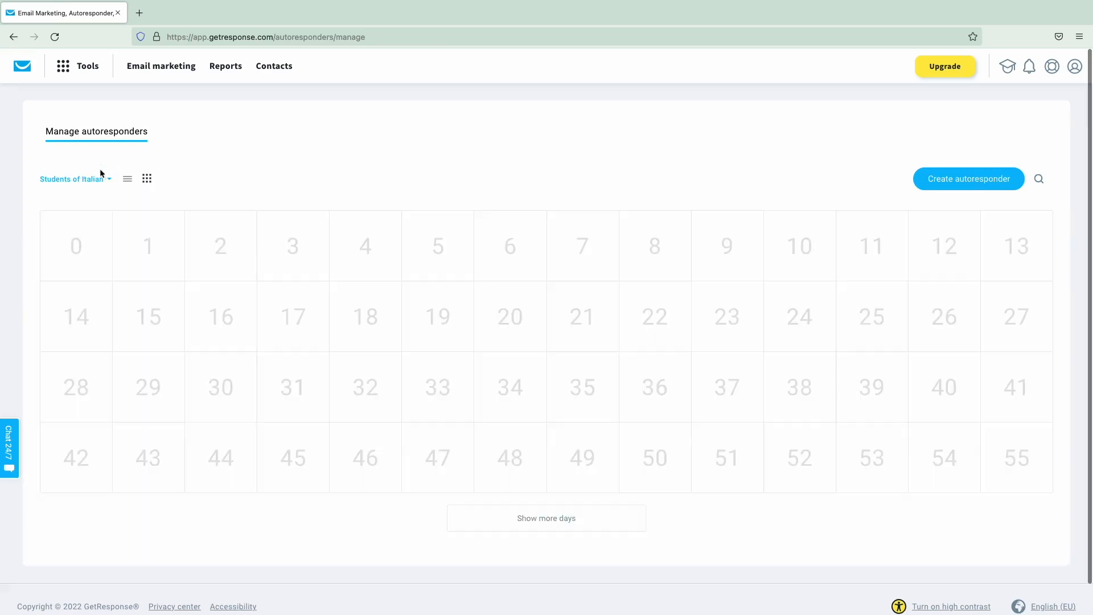
{"action": "left_click", "coordinate": [100, 179]}
{"action": "left_click", "coordinate": [91, 222]}
{"action": "left_click", "coordinate": [89, 201]}
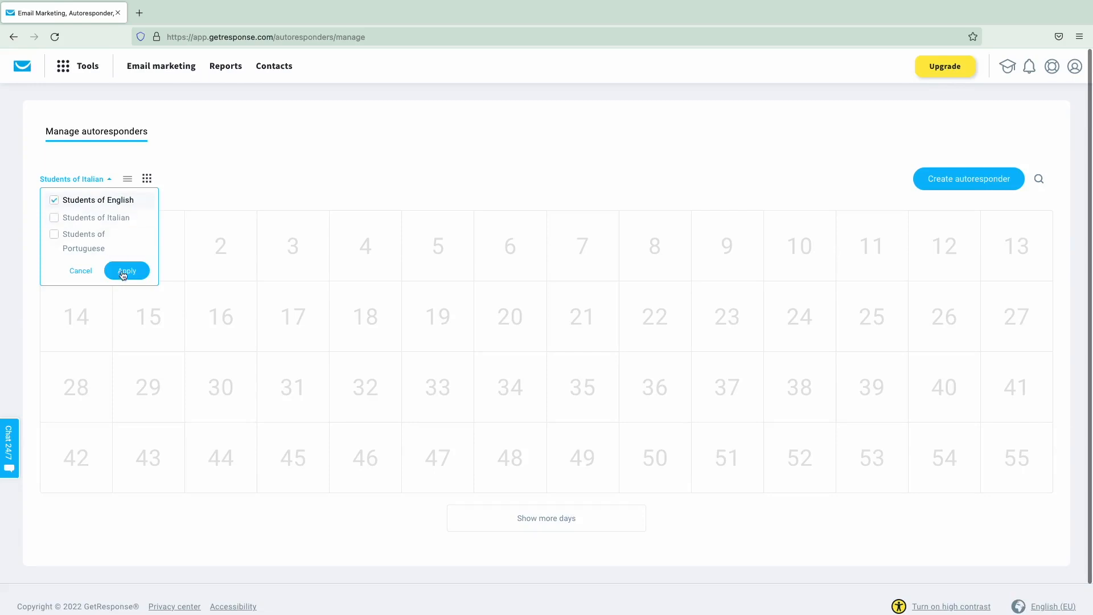
{"action": "left_click", "coordinate": [125, 271]}
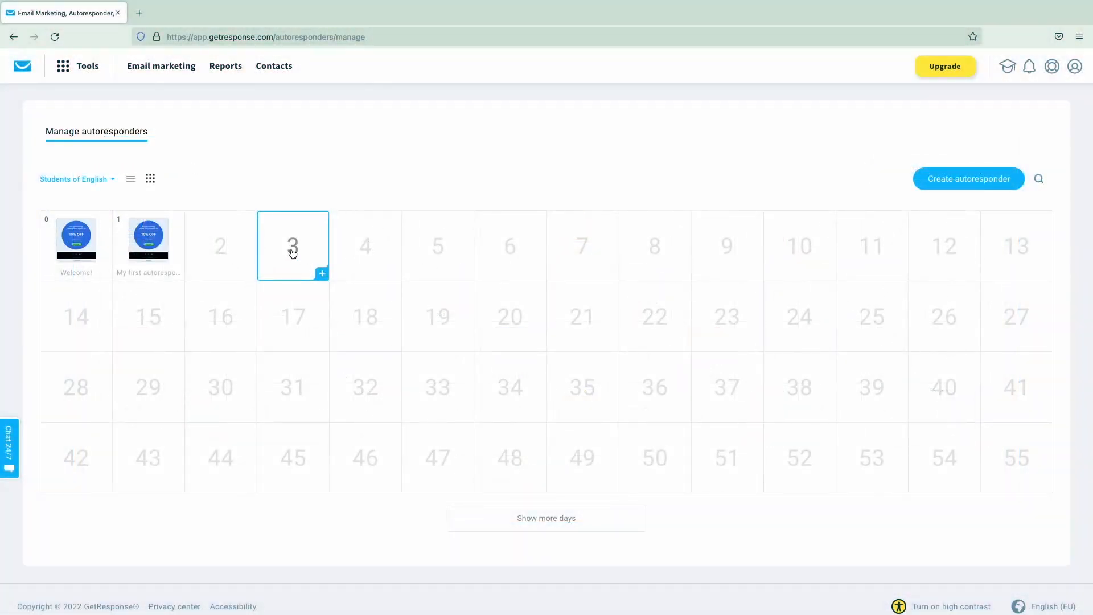
- Briefly start a day-3 autoresponder, return to the calendar view, then go to the dashboard
{"action": "left_click", "coordinate": [292, 253]}
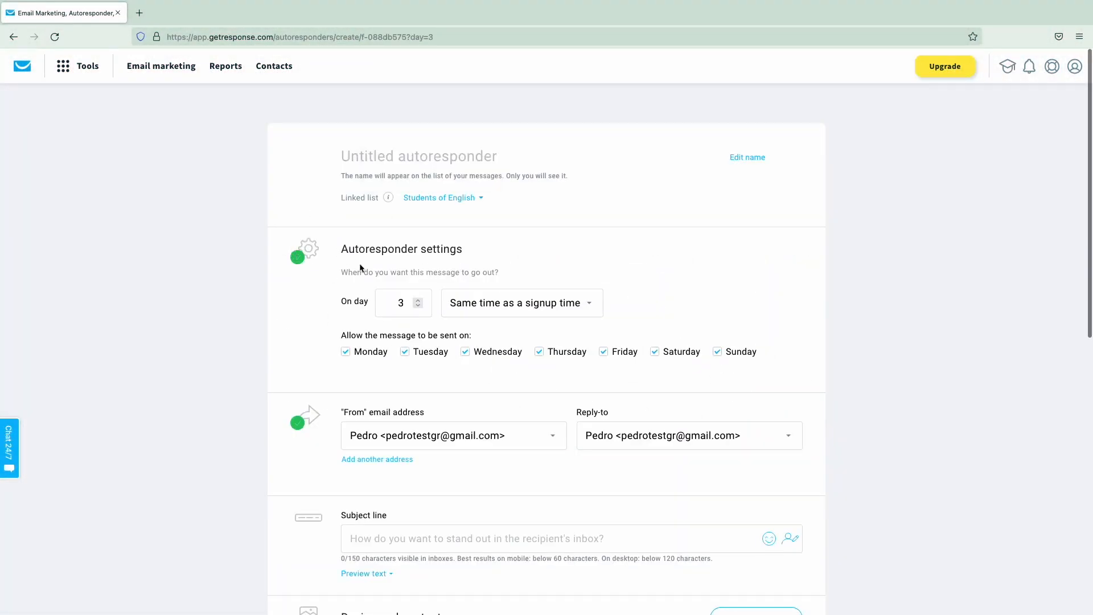
{"action": "left_click", "coordinate": [15, 41]}
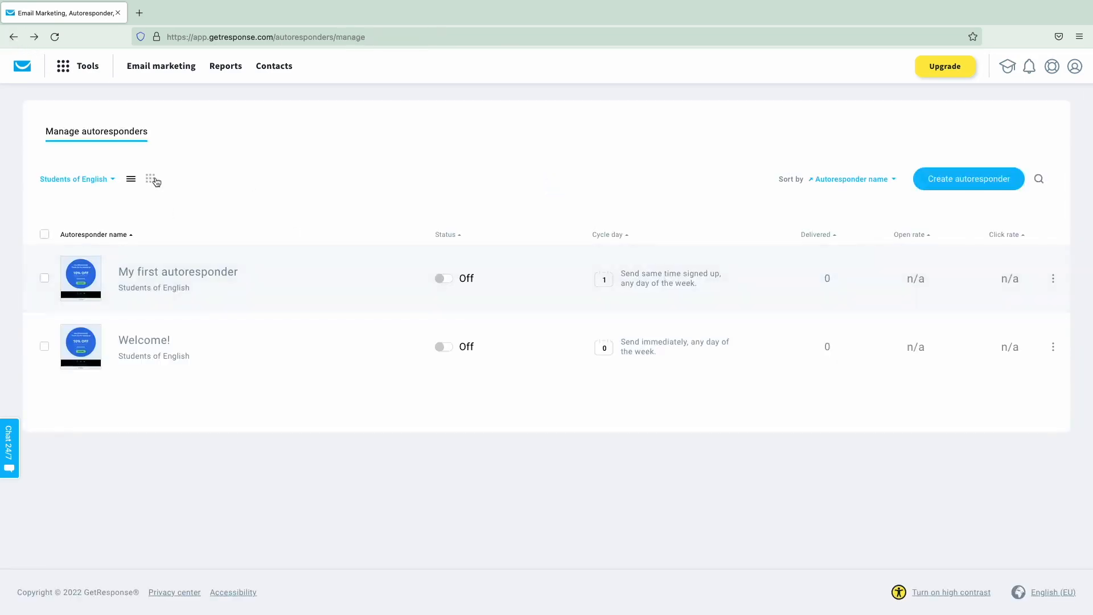
{"action": "left_click", "coordinate": [150, 179]}
{"action": "scroll", "coordinate": [364, 234], "scroll_direction": "down", "scroll_amount": 1}
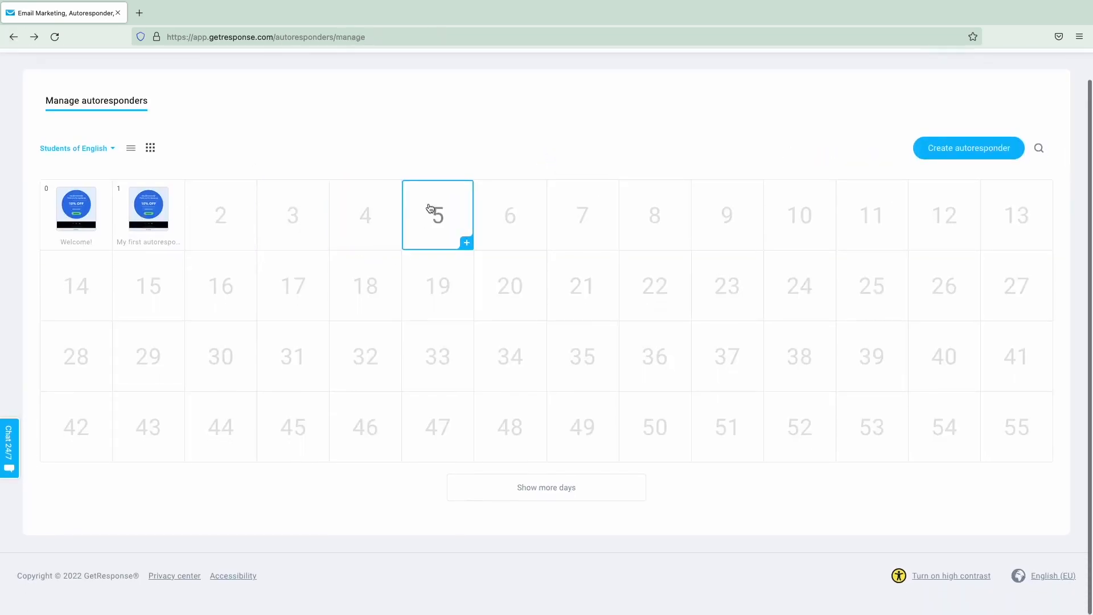
{"action": "scroll", "coordinate": [349, 202], "scroll_direction": "up", "scroll_amount": 1}
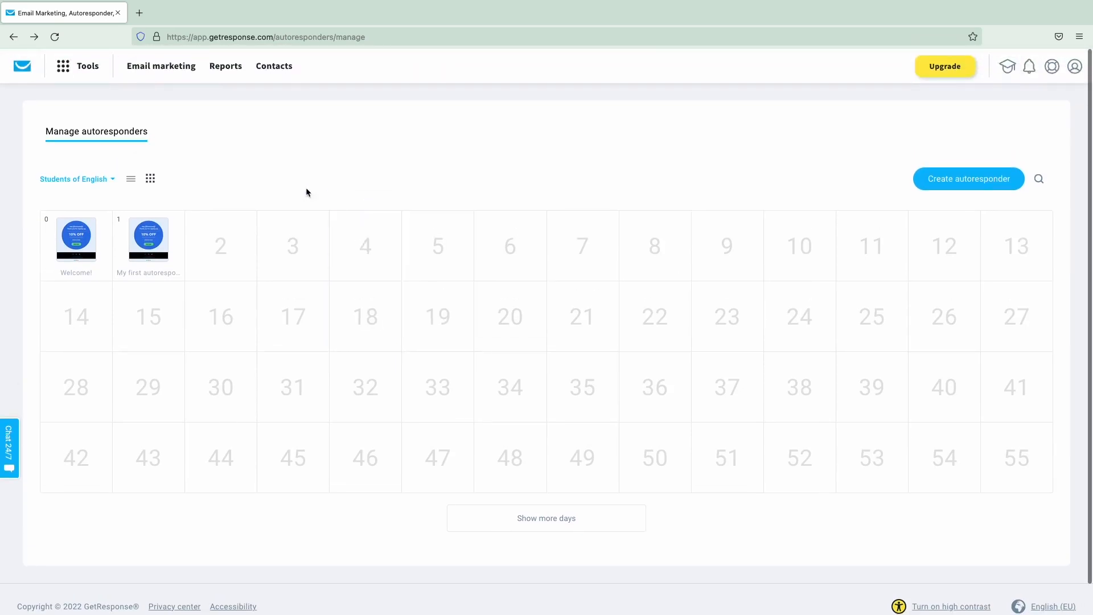
{"action": "left_click", "coordinate": [29, 68]}
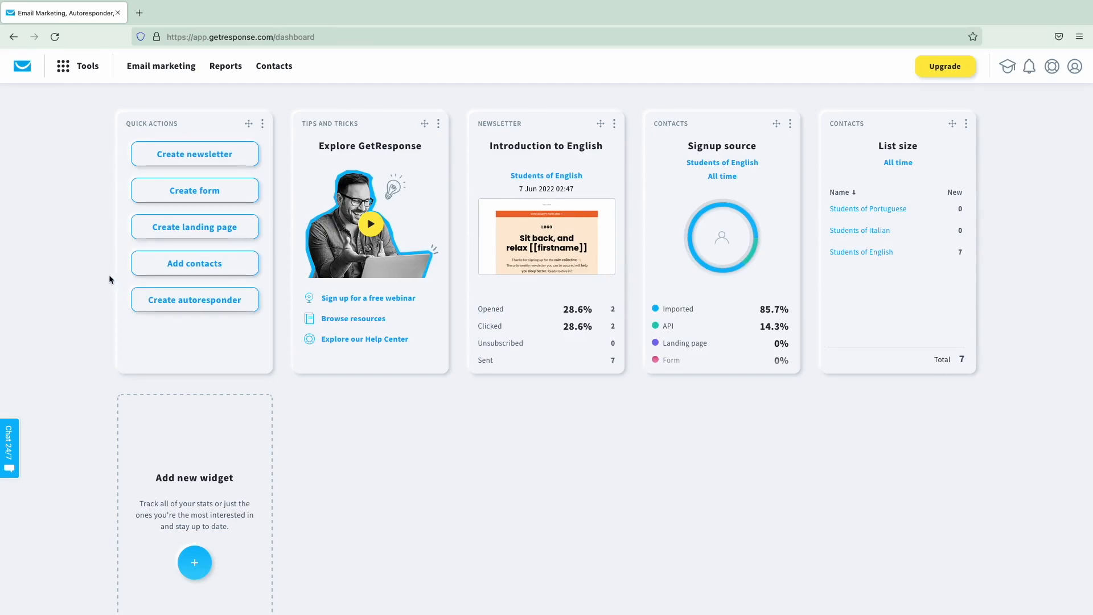
- Open the Reports section from the dashboard's top navigation
{"action": "left_click", "coordinate": [216, 67]}
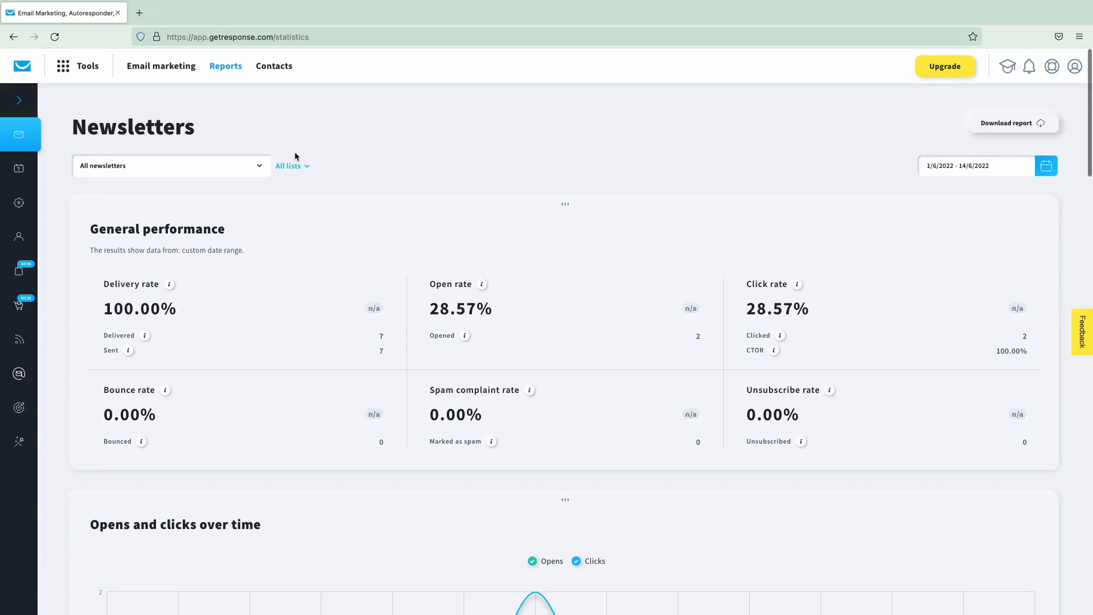
- Set the report date range to the last 30 days (16/5/2022 - 14/6/2022)
{"action": "left_click", "coordinate": [294, 167]}
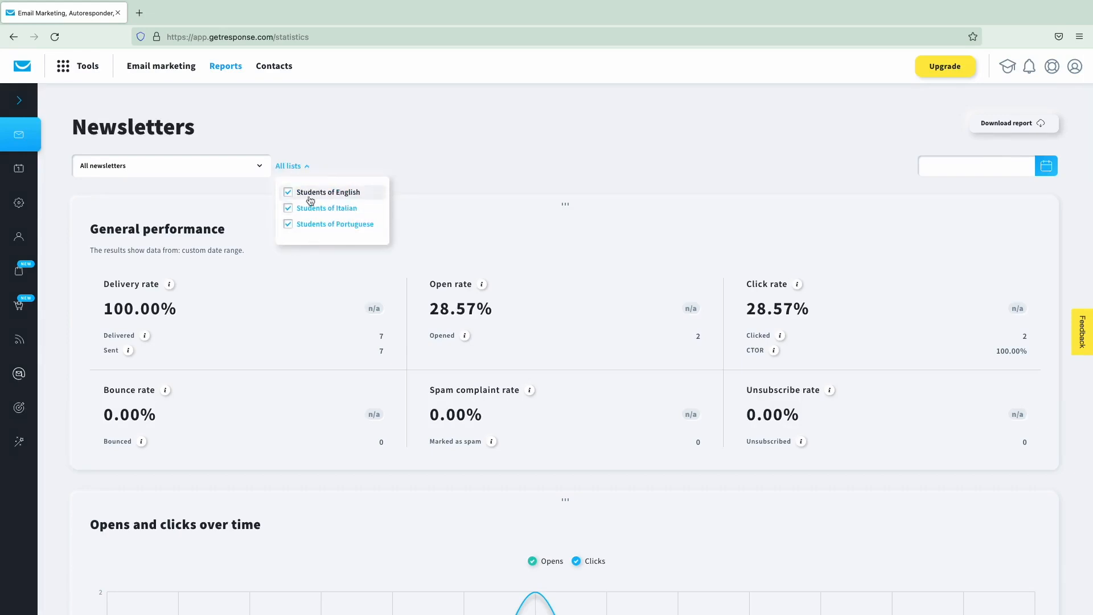
{"action": "left_click", "coordinate": [294, 166]}
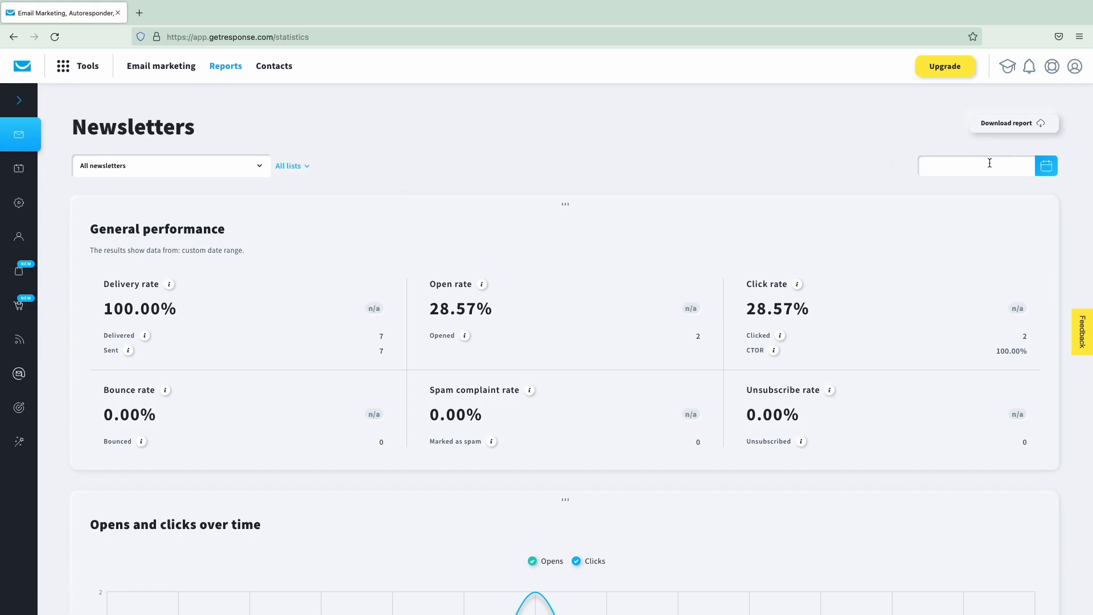
{"action": "left_click", "coordinate": [1058, 171]}
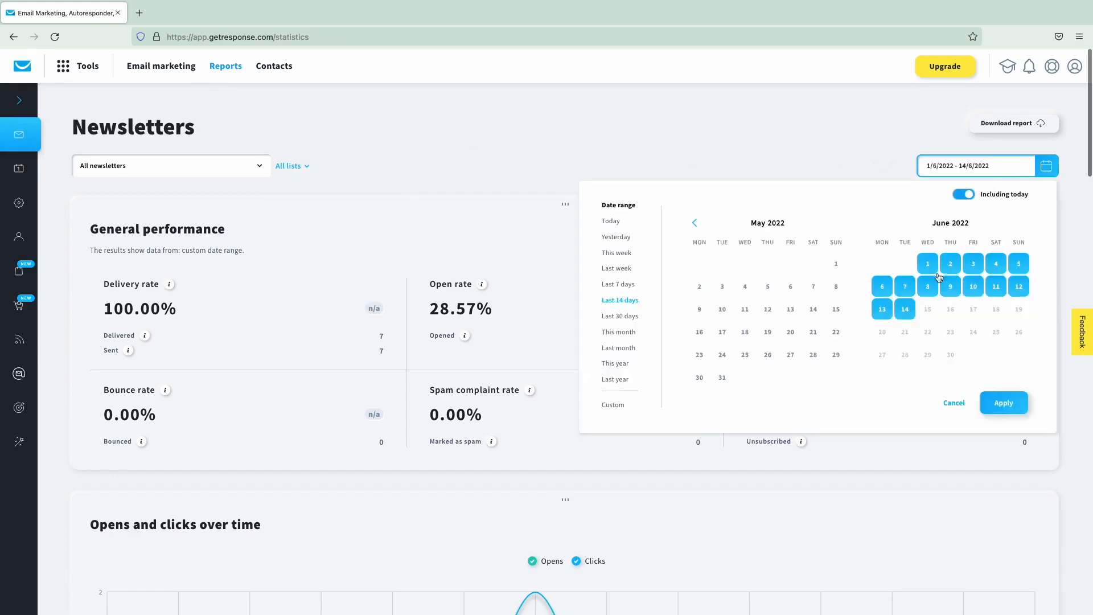
{"action": "left_click", "coordinate": [620, 316]}
{"action": "left_click", "coordinate": [1007, 401]}
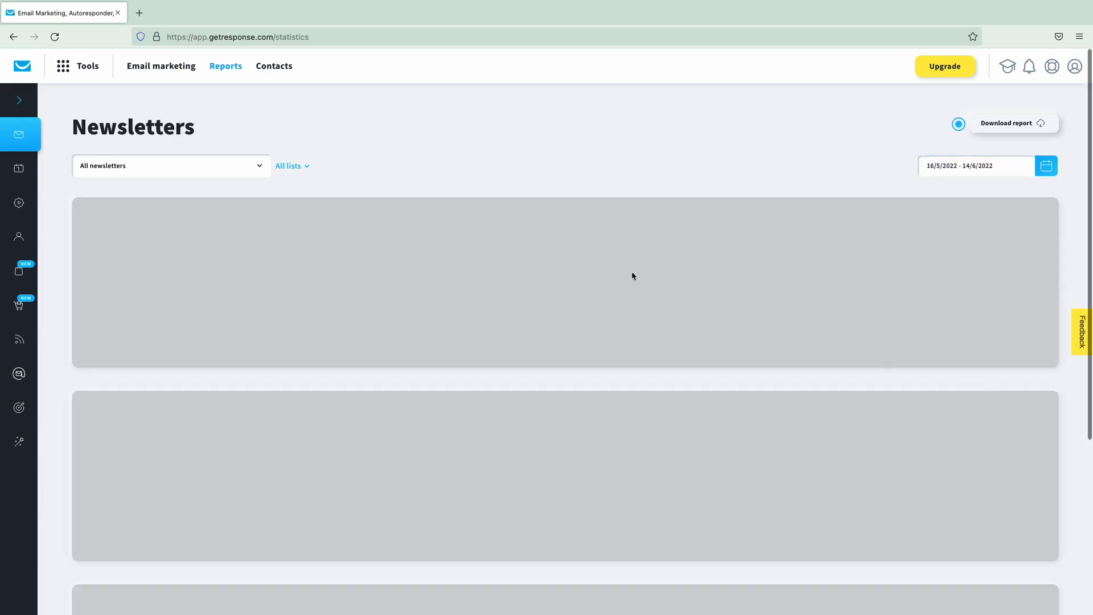
- Open the Introduction to English newsletter report
{"action": "scroll", "coordinate": [560, 220], "scroll_direction": "down", "scroll_amount": 1}
{"action": "scroll", "coordinate": [559, 216], "scroll_direction": "down", "scroll_amount": 2}
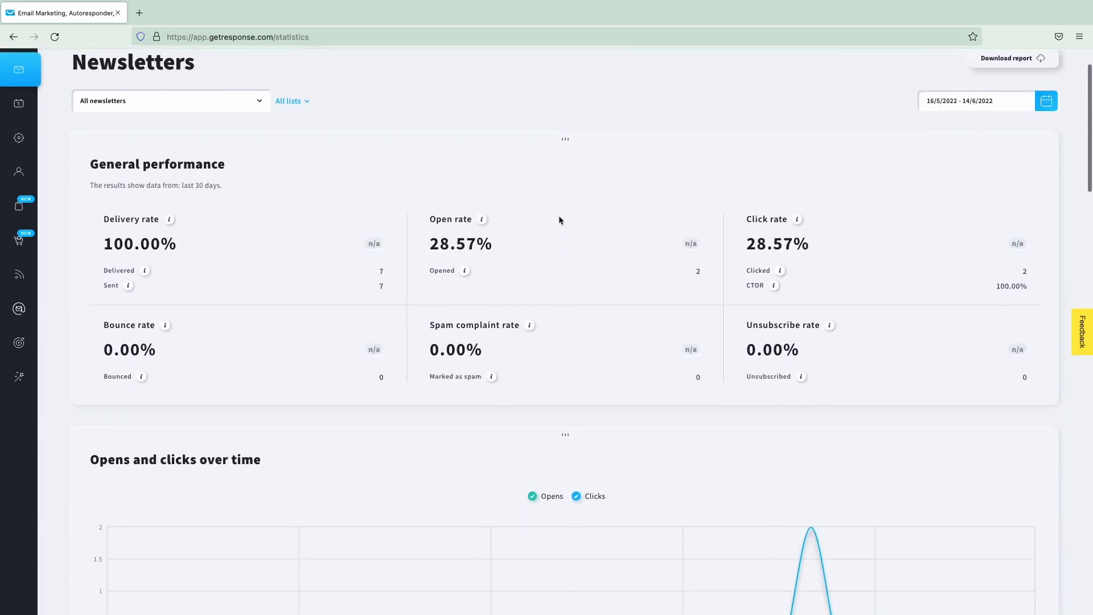
{"action": "scroll", "coordinate": [559, 220], "scroll_direction": "down", "scroll_amount": 5}
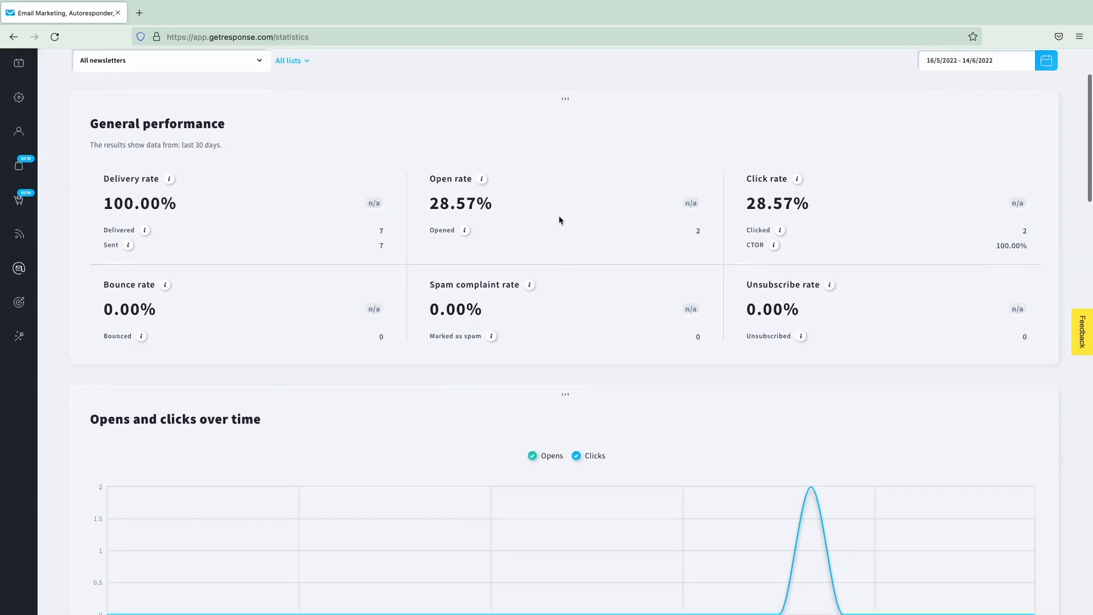
{"action": "scroll", "coordinate": [559, 221], "scroll_direction": "down", "scroll_amount": 10}
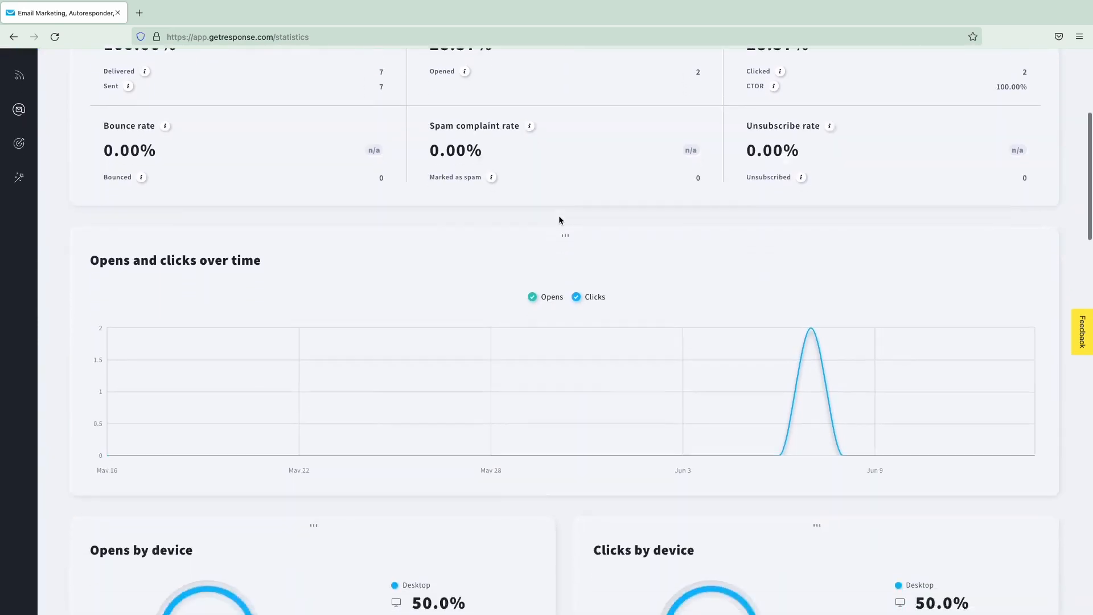
{"action": "scroll", "coordinate": [559, 220], "scroll_direction": "down", "scroll_amount": 5}
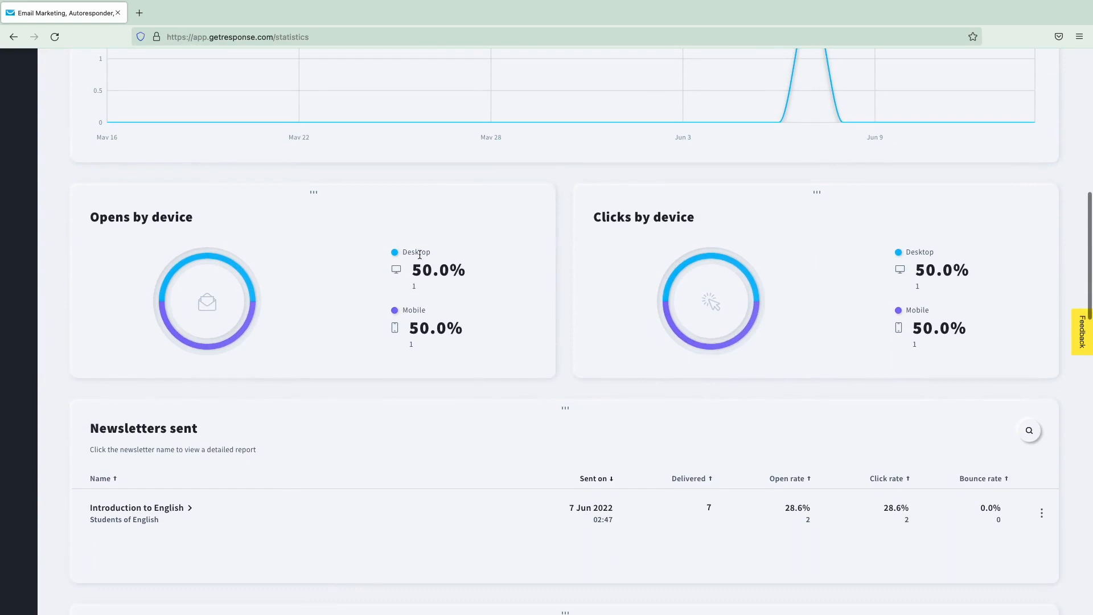
{"action": "scroll", "coordinate": [491, 315], "scroll_direction": "down", "scroll_amount": 4}
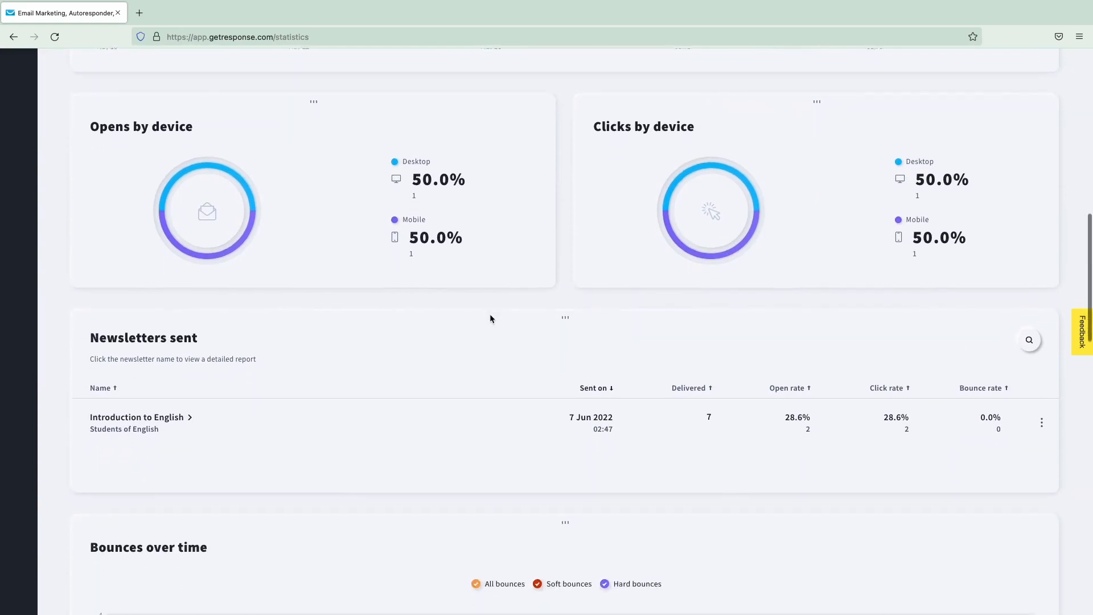
{"action": "scroll", "coordinate": [490, 315], "scroll_direction": "down", "scroll_amount": 1}
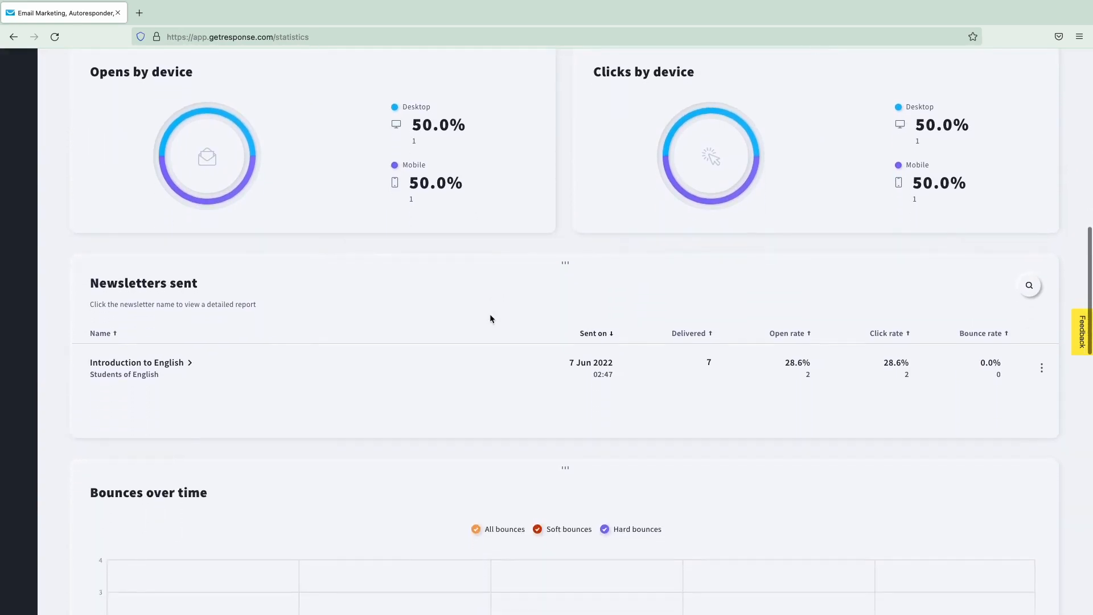
{"action": "left_click", "coordinate": [147, 363]}
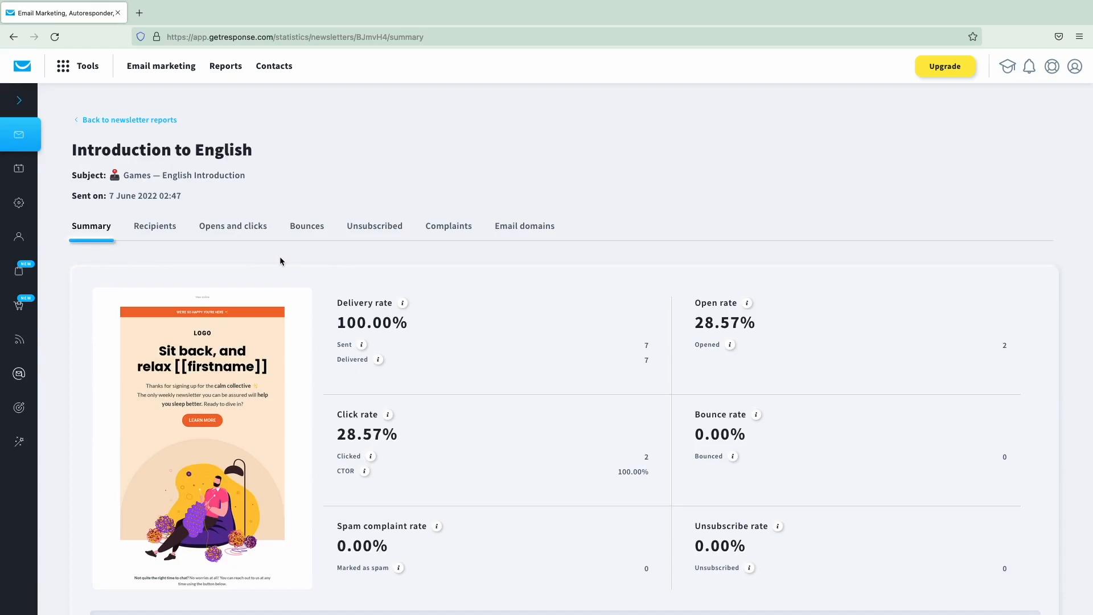
- Review the Introduction to English summary statistics and their tooltips
{"action": "scroll", "coordinate": [279, 256], "scroll_direction": "down", "scroll_amount": 1}
{"action": "mouse_move", "coordinate": [390, 402]}
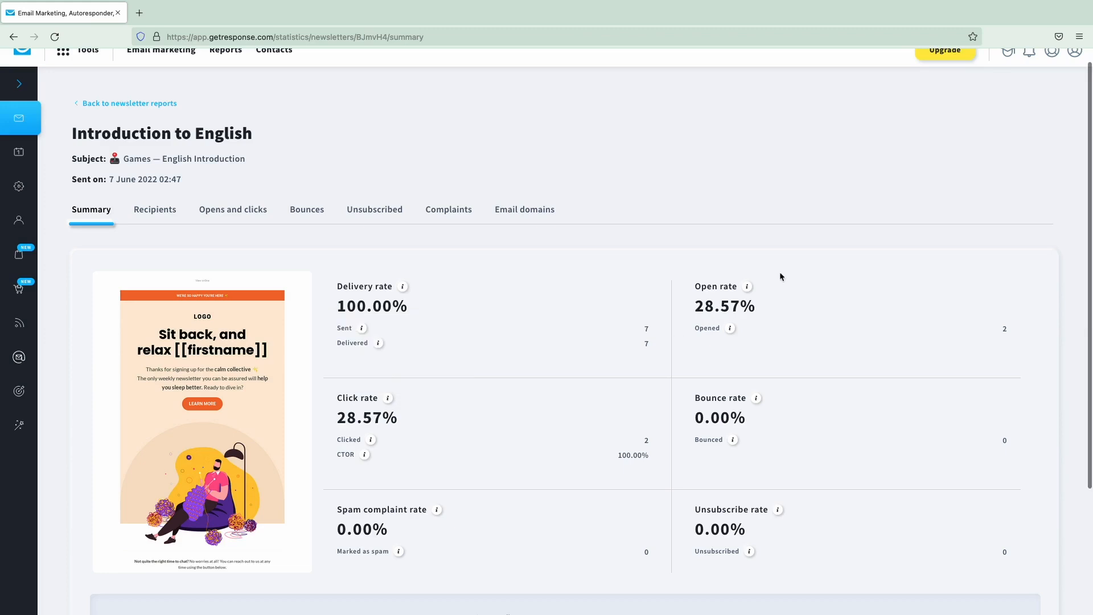
{"action": "mouse_move", "coordinate": [748, 290]}
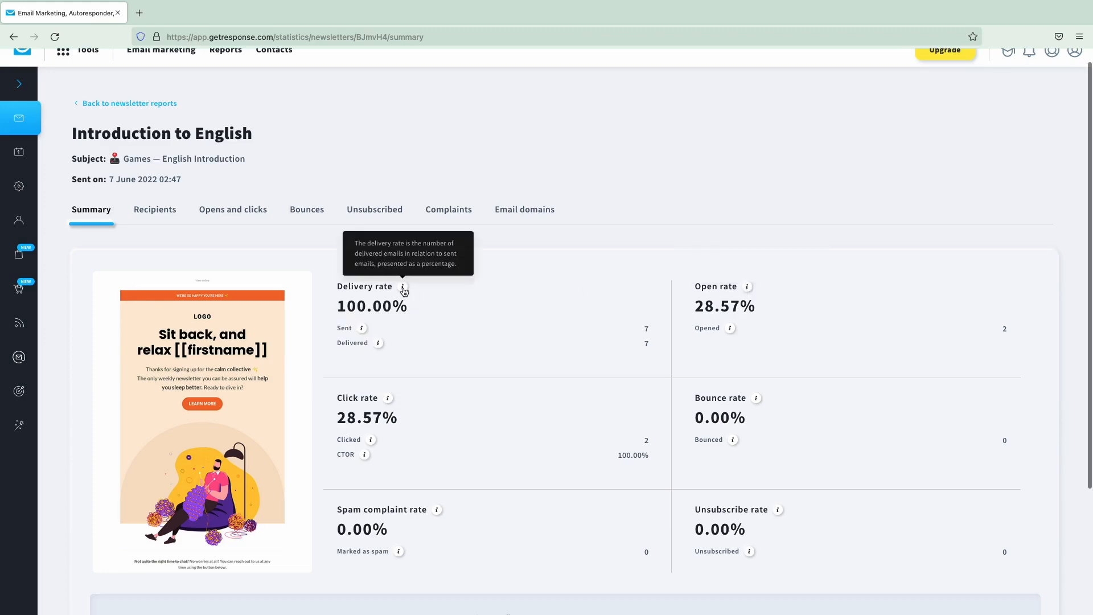
{"action": "scroll", "coordinate": [403, 288], "scroll_direction": "down", "scroll_amount": 3}
{"action": "scroll", "coordinate": [403, 286], "scroll_direction": "down", "scroll_amount": 1}
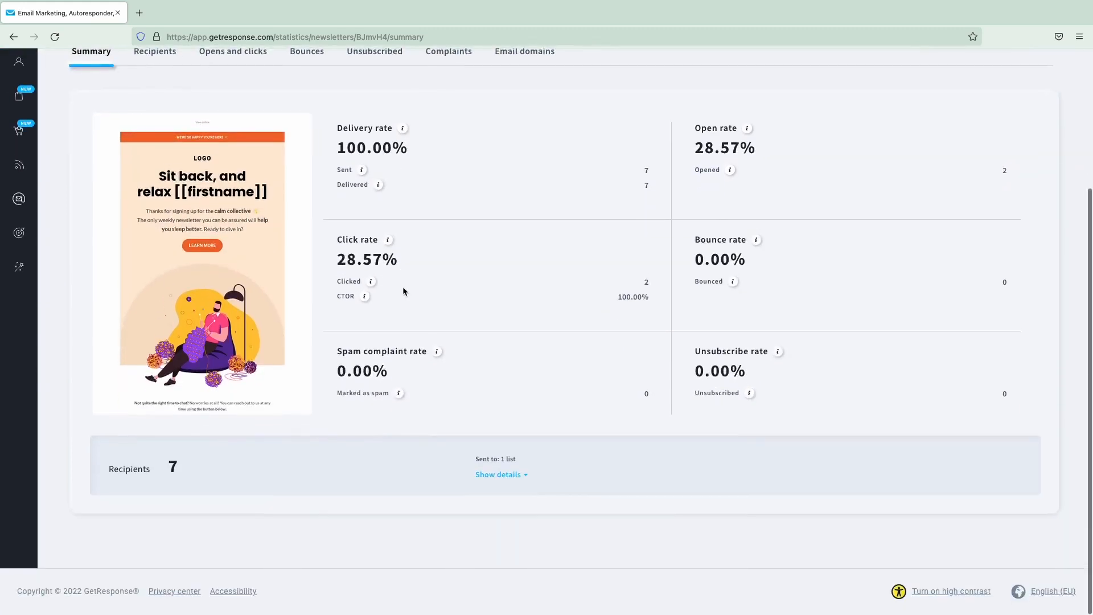
{"action": "scroll", "coordinate": [402, 286], "scroll_direction": "up", "scroll_amount": 4}
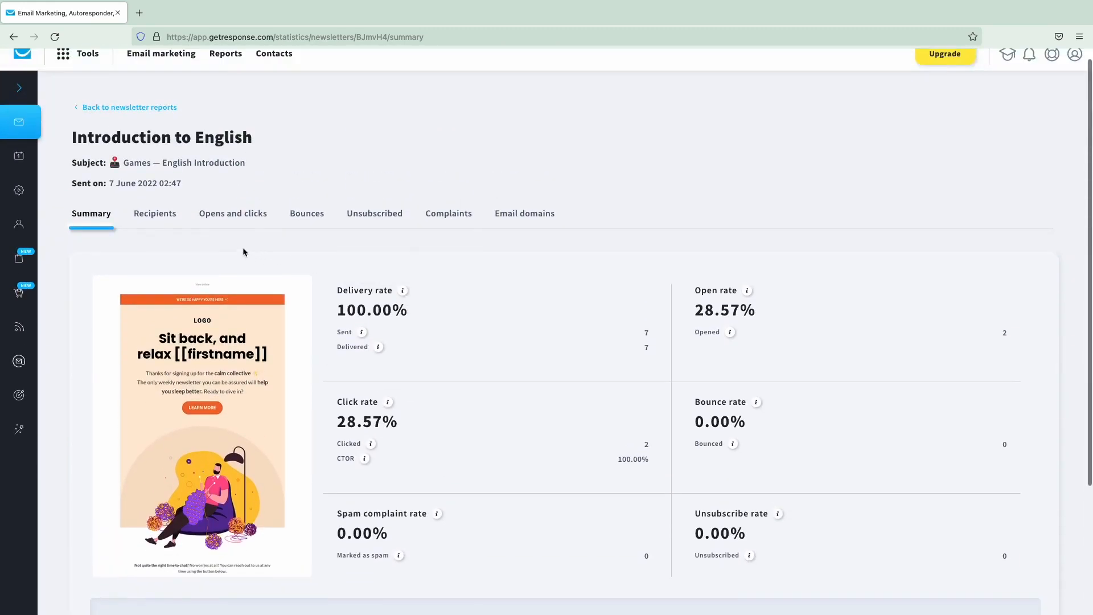
- Show the Recipients tab: 7 recipients, 2 opened, 2 clicked, 5 didn't open
{"action": "left_click", "coordinate": [158, 215]}
{"action": "scroll", "coordinate": [222, 216], "scroll_direction": "down", "scroll_amount": 2}
{"action": "scroll", "coordinate": [222, 216], "scroll_direction": "down", "scroll_amount": 3}
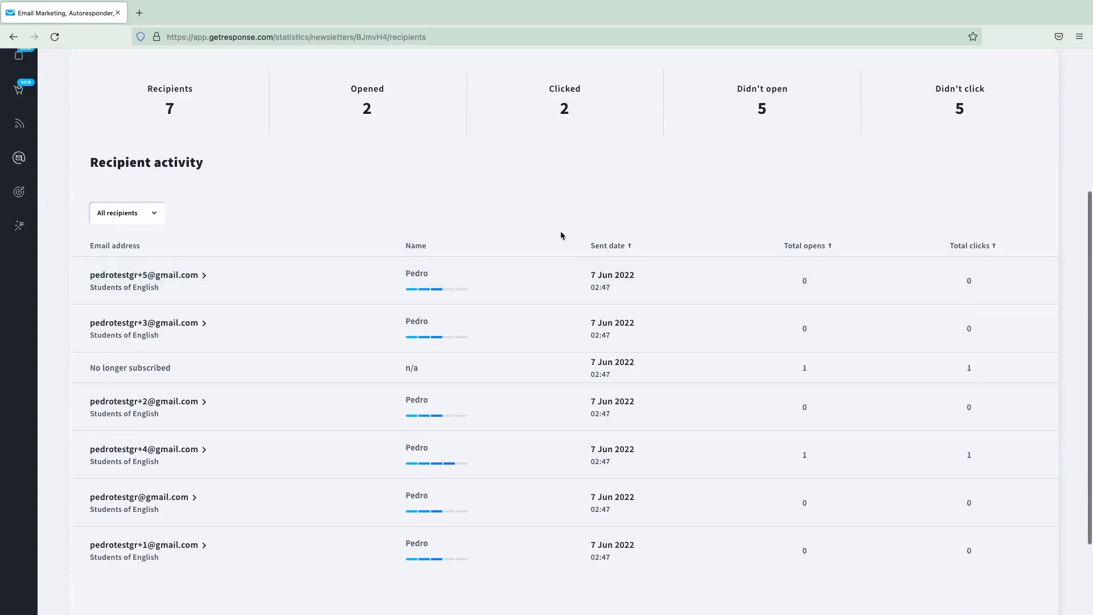
{"action": "scroll", "coordinate": [561, 234], "scroll_direction": "up", "scroll_amount": 4}
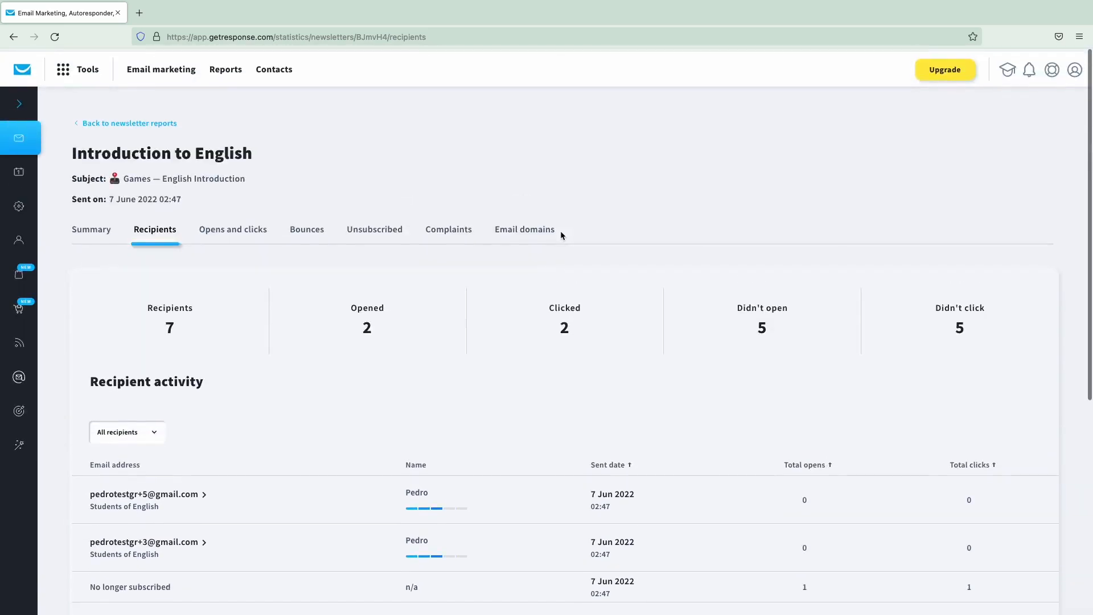
- Show Opens and clicks, then start and cancel a message to the 5 non-openers
{"action": "left_click", "coordinate": [232, 228]}
{"action": "scroll", "coordinate": [318, 302], "scroll_direction": "down", "scroll_amount": 1}
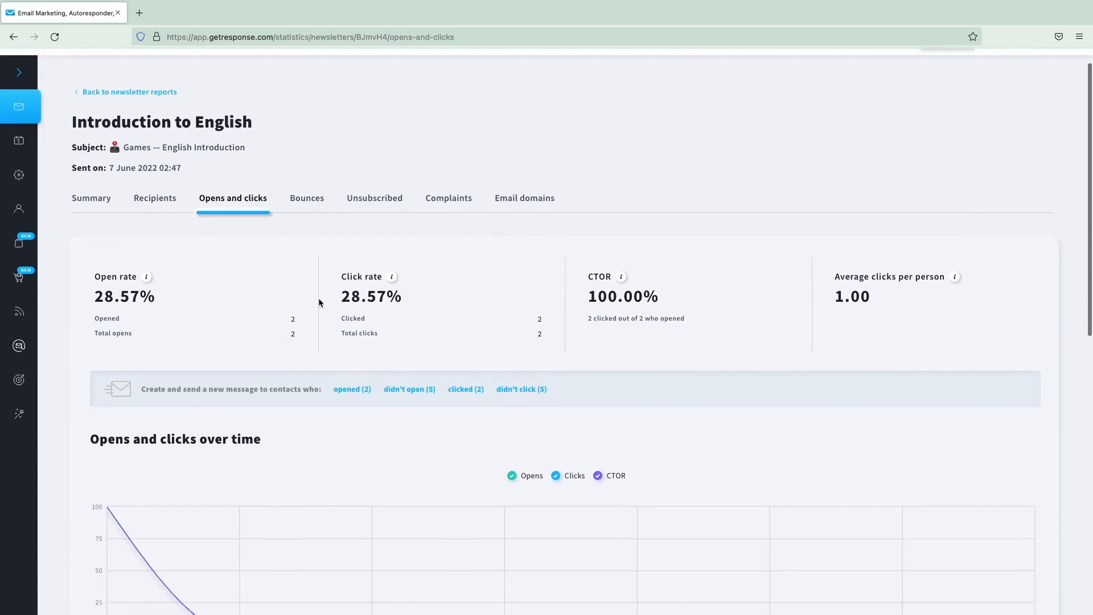
{"action": "scroll", "coordinate": [319, 303], "scroll_direction": "down", "scroll_amount": 3}
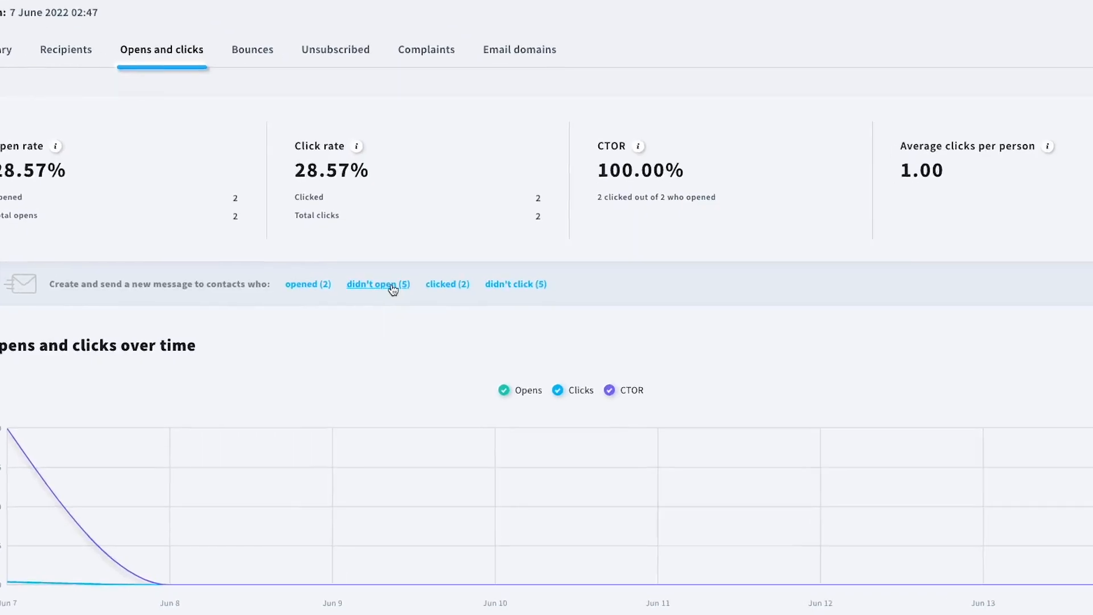
{"action": "left_click", "coordinate": [392, 285]}
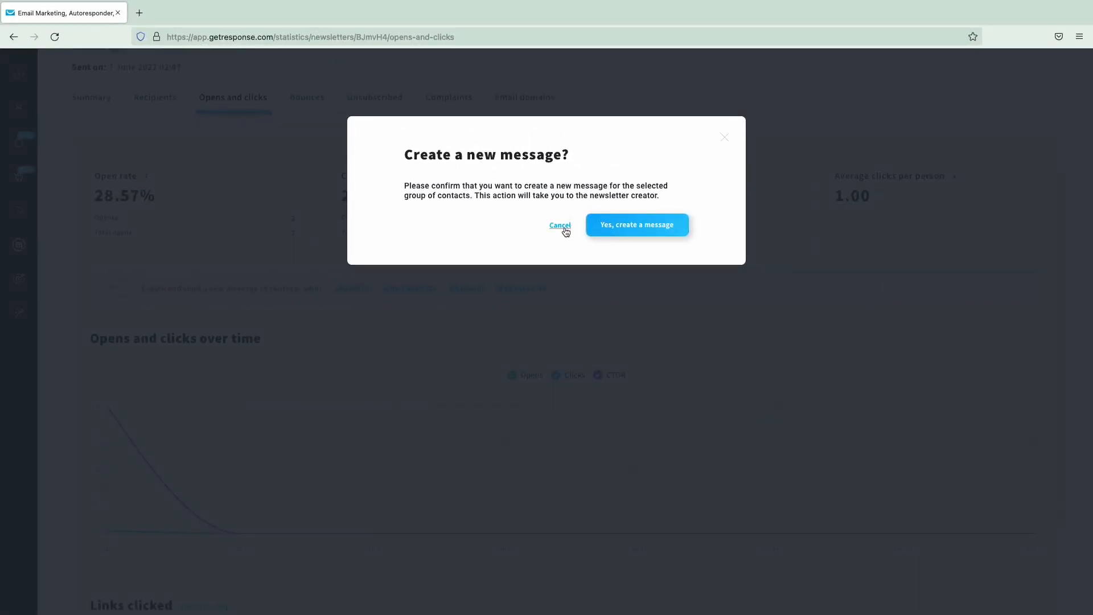
{"action": "left_click", "coordinate": [567, 231]}
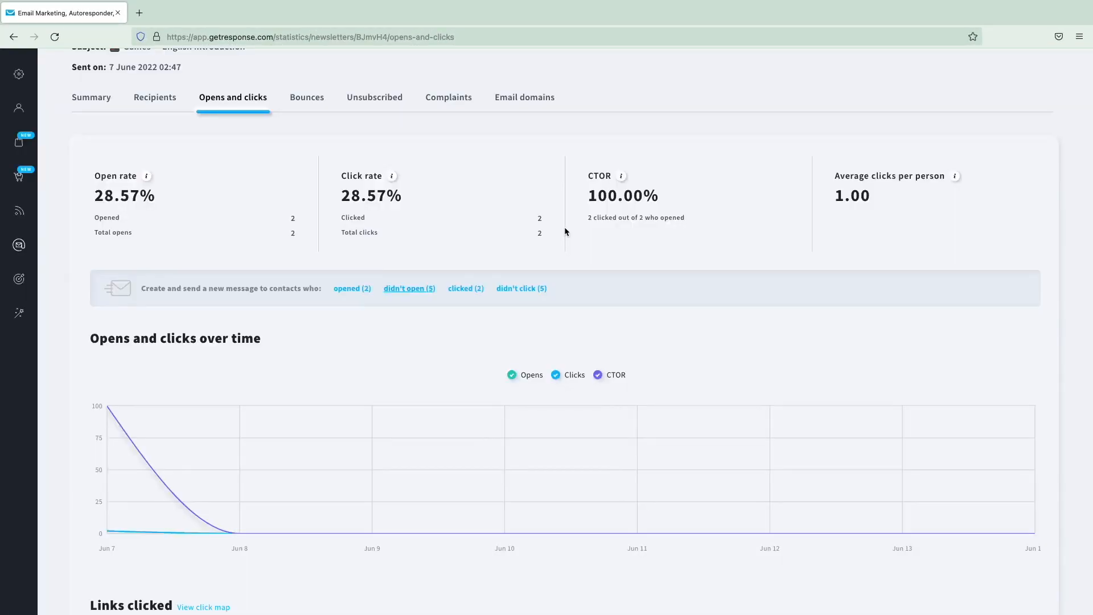
{"action": "scroll", "coordinate": [532, 245], "scroll_direction": "down", "scroll_amount": 1}
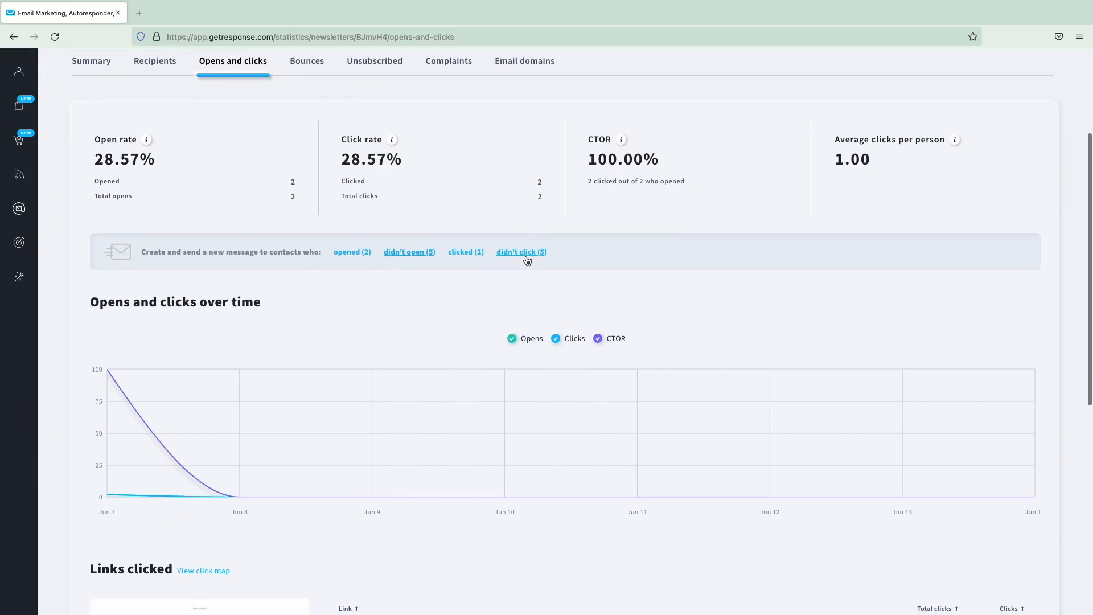
{"action": "scroll", "coordinate": [557, 259], "scroll_direction": "down", "scroll_amount": 5}
{"action": "scroll", "coordinate": [556, 261], "scroll_direction": "down", "scroll_amount": 2}
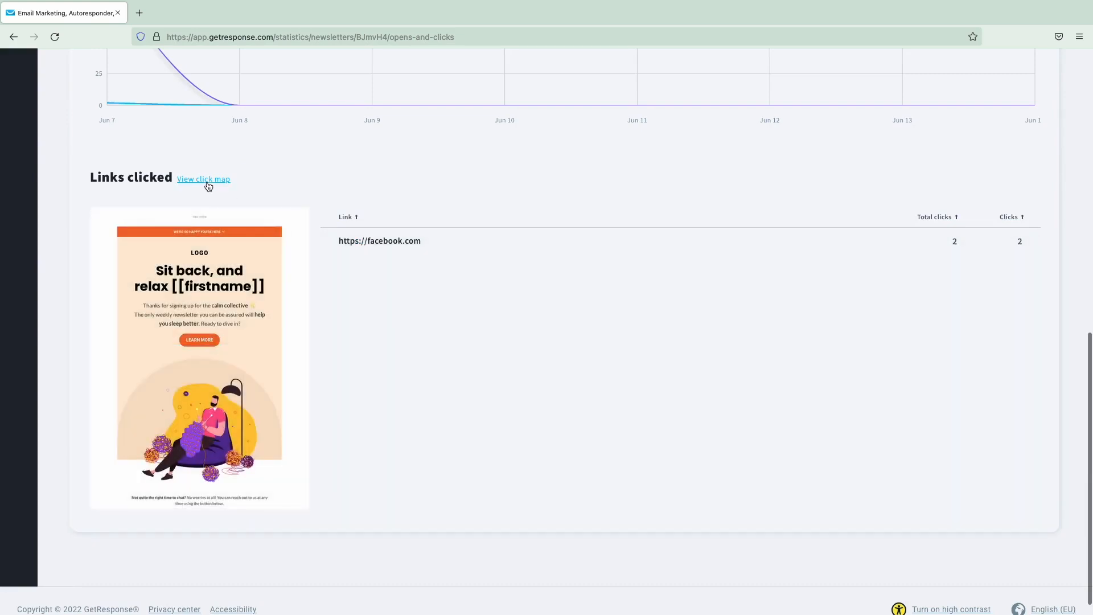
{"action": "mouse_move", "coordinate": [209, 359]}
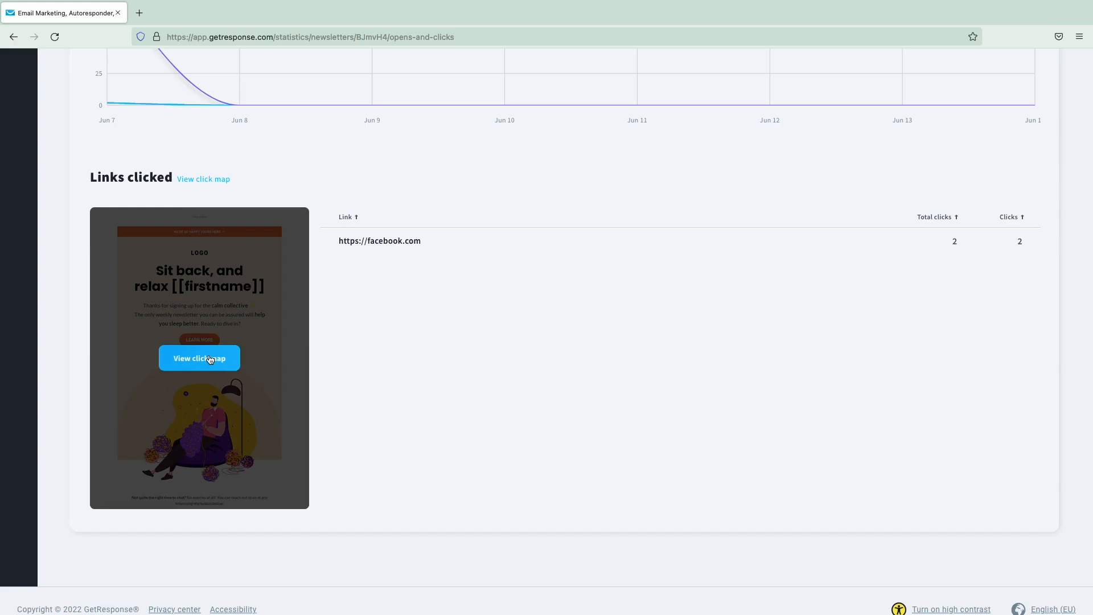
- Open the newsletter's click map and scroll through it, showing Facebook with 2 clicks (100.00%)
{"action": "left_click", "coordinate": [210, 358]}
{"action": "scroll", "coordinate": [523, 312], "scroll_direction": "down", "scroll_amount": 10}
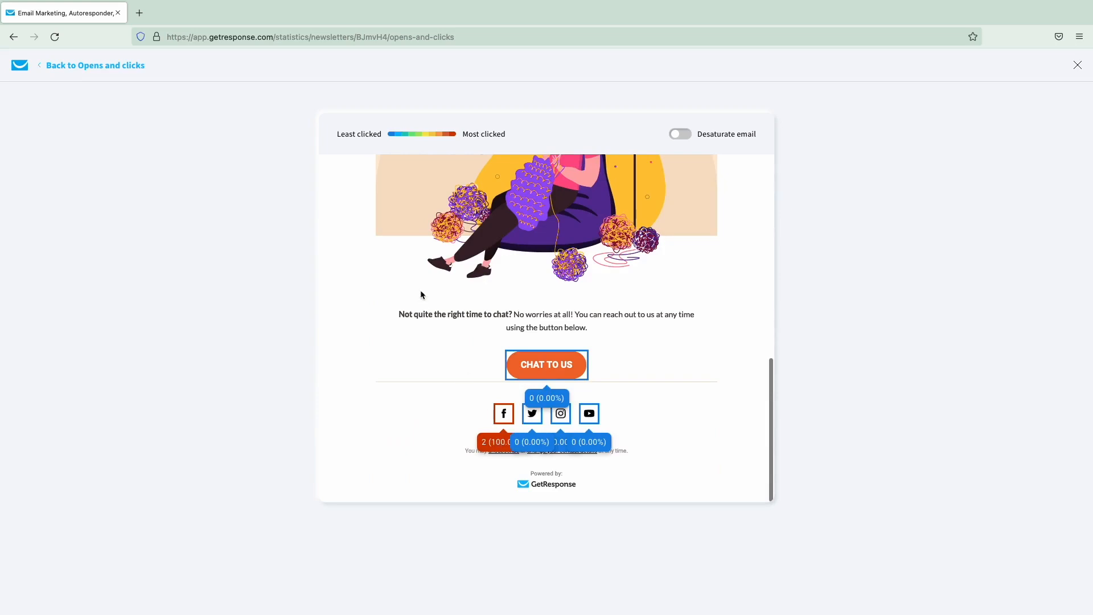
{"action": "scroll", "coordinate": [419, 288], "scroll_direction": "up", "scroll_amount": 6}
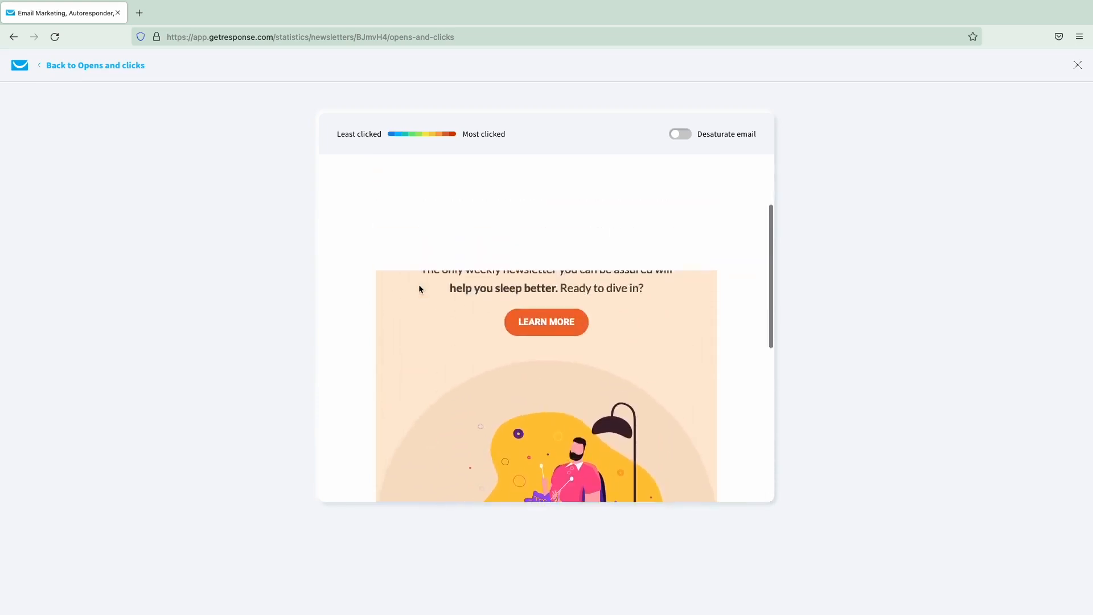
{"action": "scroll", "coordinate": [418, 284], "scroll_direction": "up", "scroll_amount": 2}
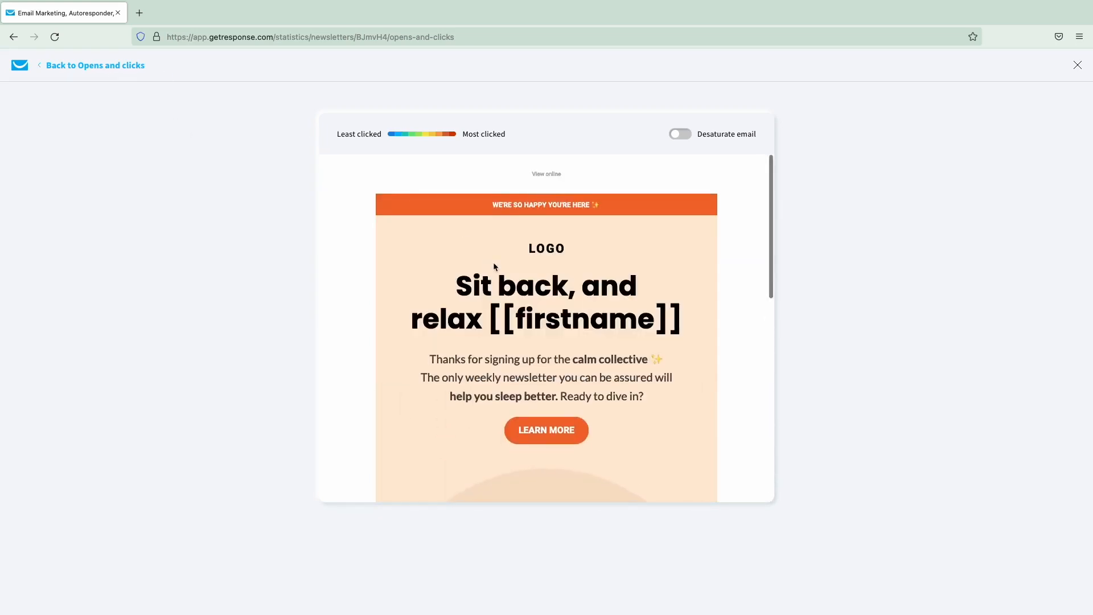
{"action": "scroll", "coordinate": [494, 262], "scroll_direction": "down", "scroll_amount": 10}
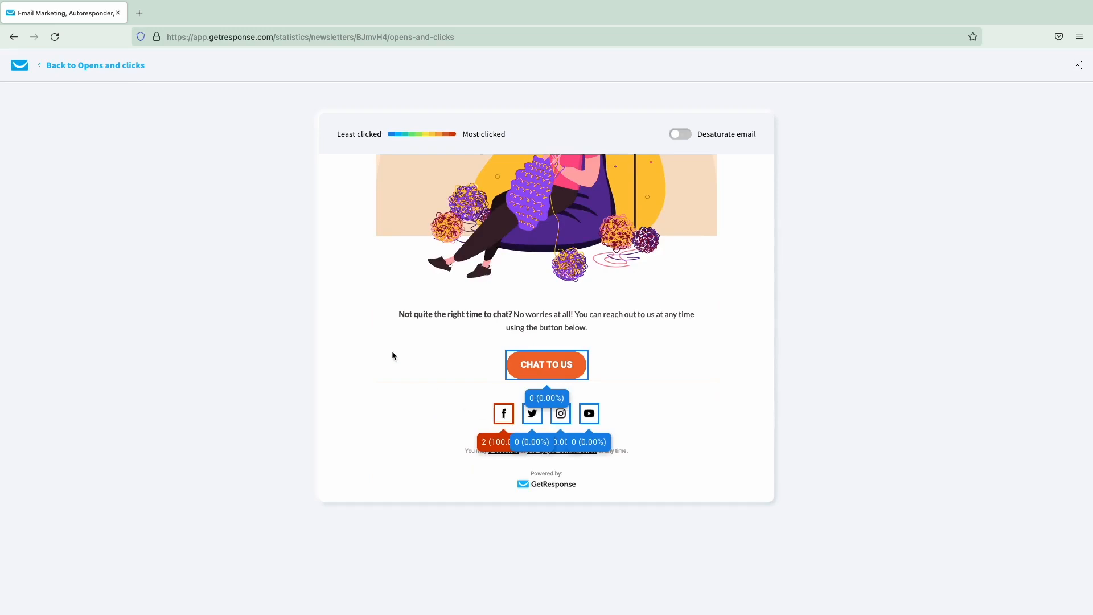
{"action": "scroll", "coordinate": [388, 336], "scroll_direction": "up", "scroll_amount": 5}
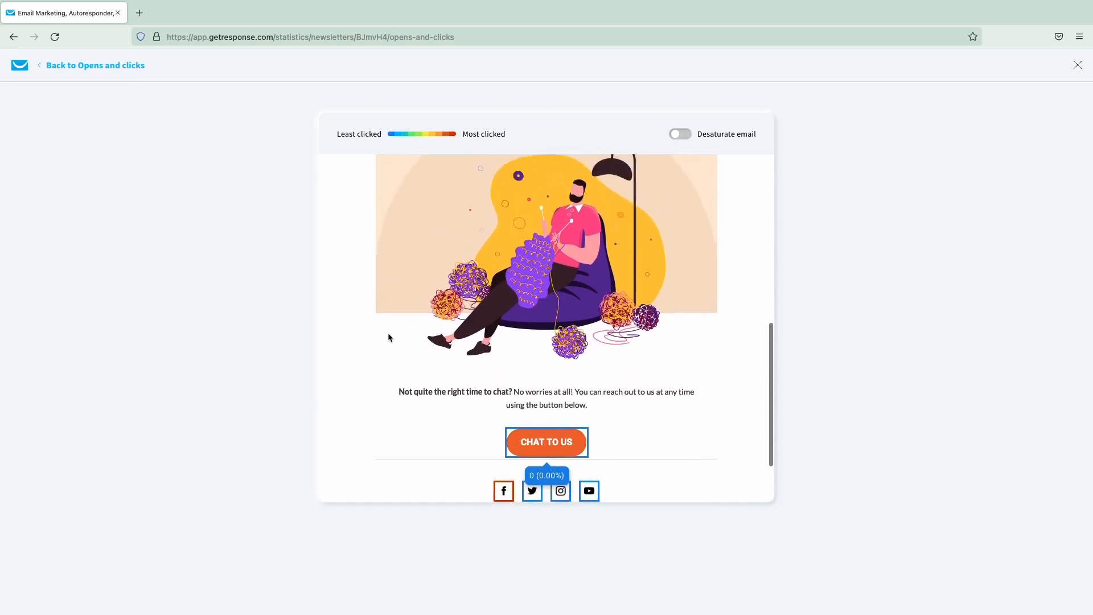
{"action": "scroll", "coordinate": [389, 337], "scroll_direction": "up", "scroll_amount": 3}
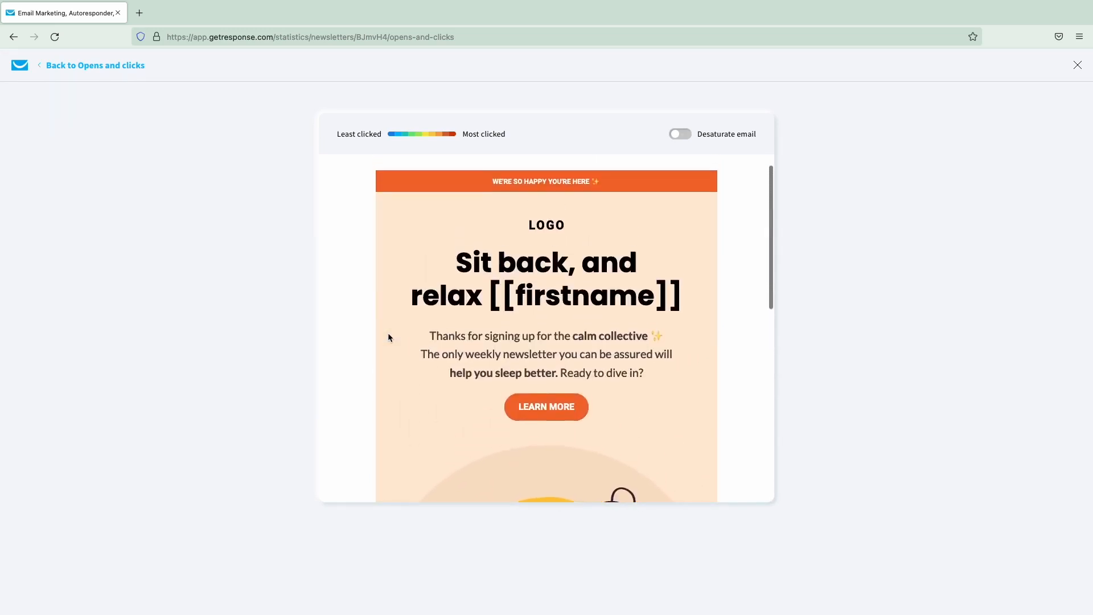
- Return to the Opens and clicks report, check the Help menu, then go back to the dashboard
{"action": "left_click", "coordinate": [84, 67]}
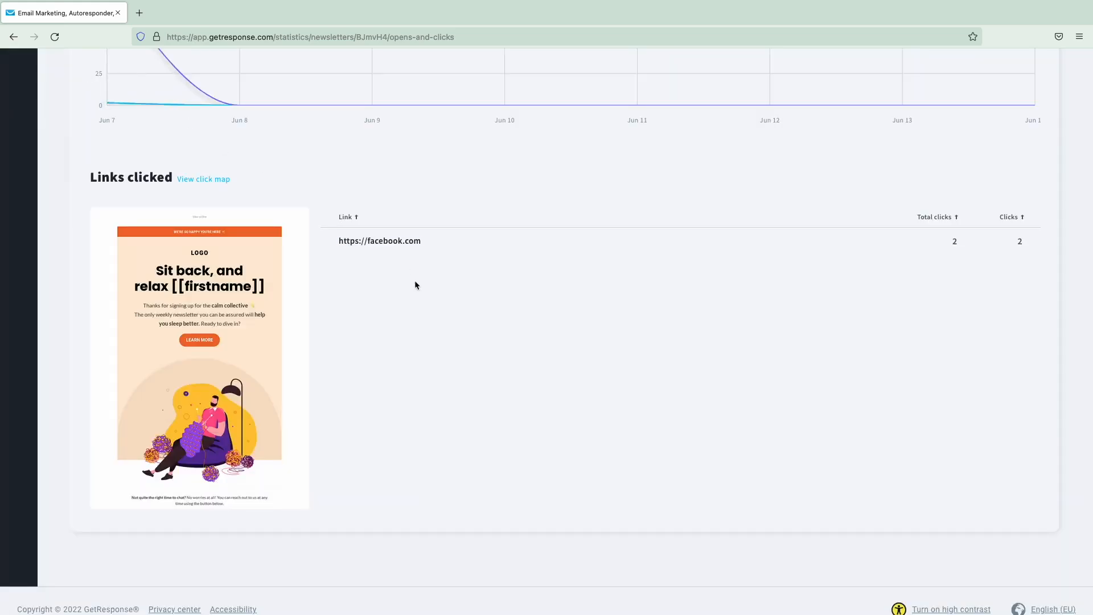
{"action": "scroll", "coordinate": [414, 280], "scroll_direction": "up", "scroll_amount": 10}
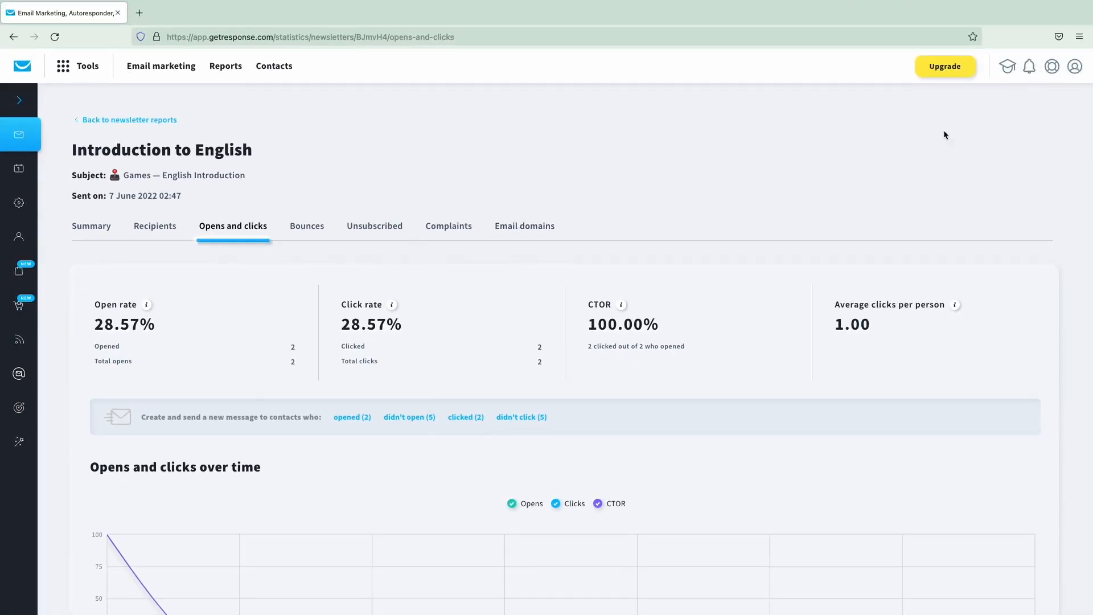
{"action": "left_click", "coordinate": [1051, 66]}
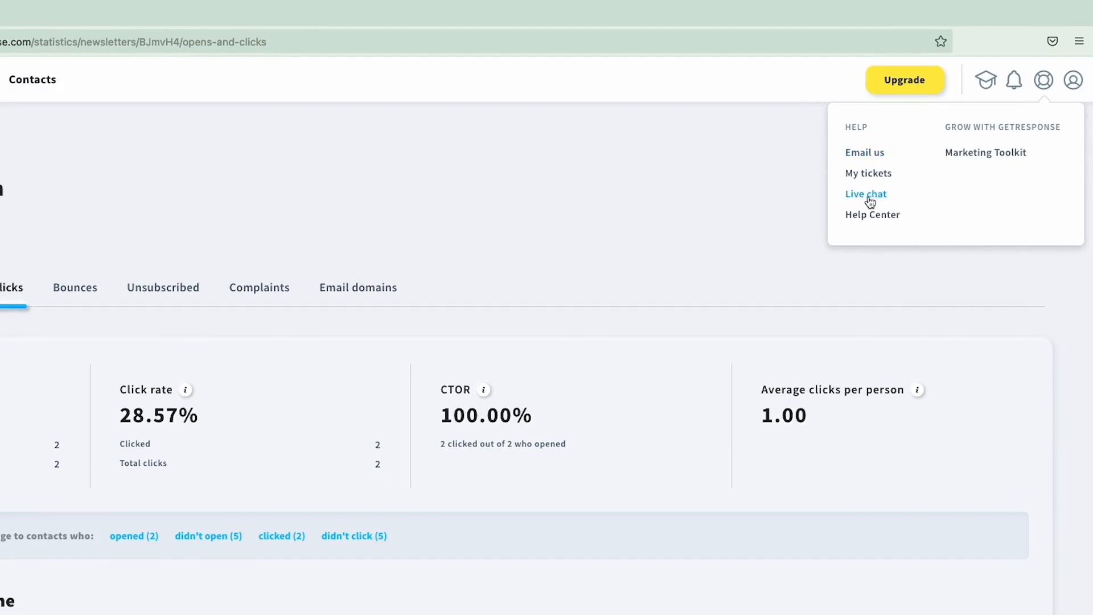
{"action": "left_click", "coordinate": [779, 196]}
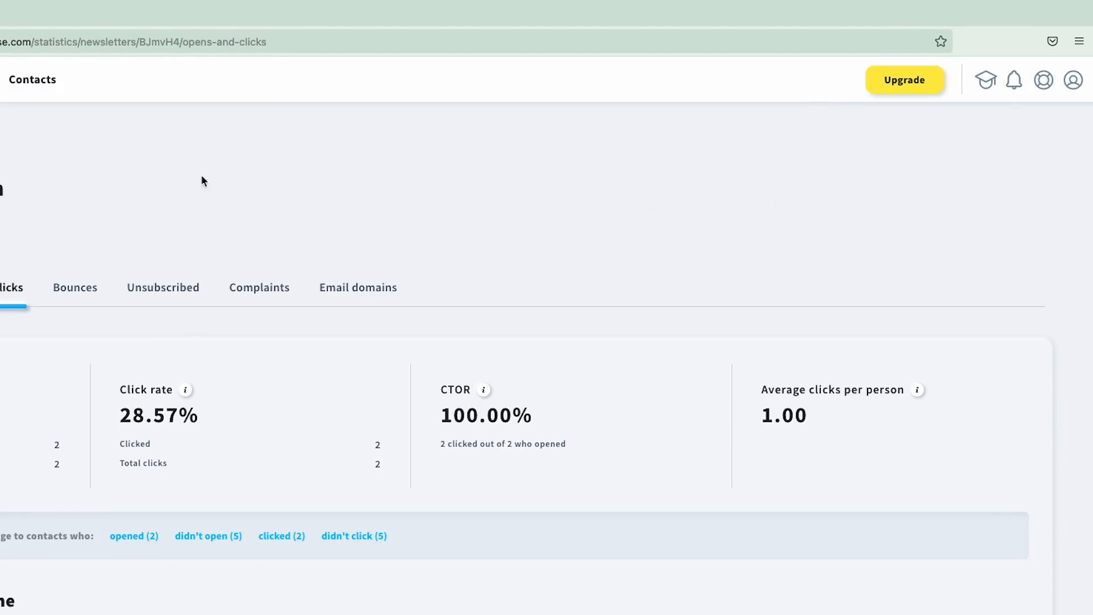
{"action": "left_click", "coordinate": [22, 66]}
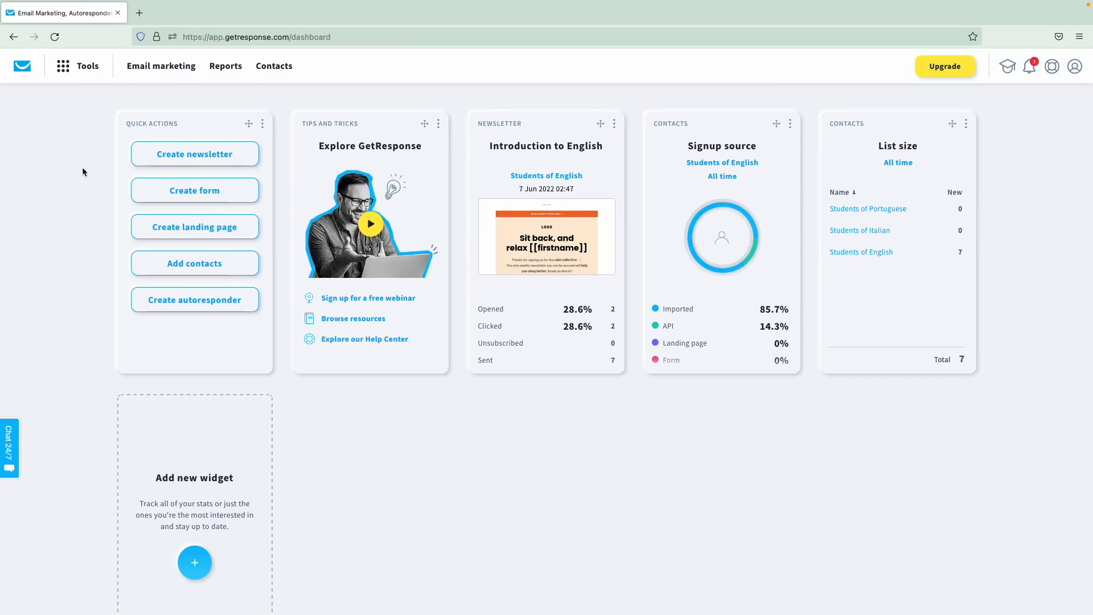
- Create a new automation workflow from scratch via Tools > Automation after browsing the templates
{"action": "left_click", "coordinate": [80, 71]}
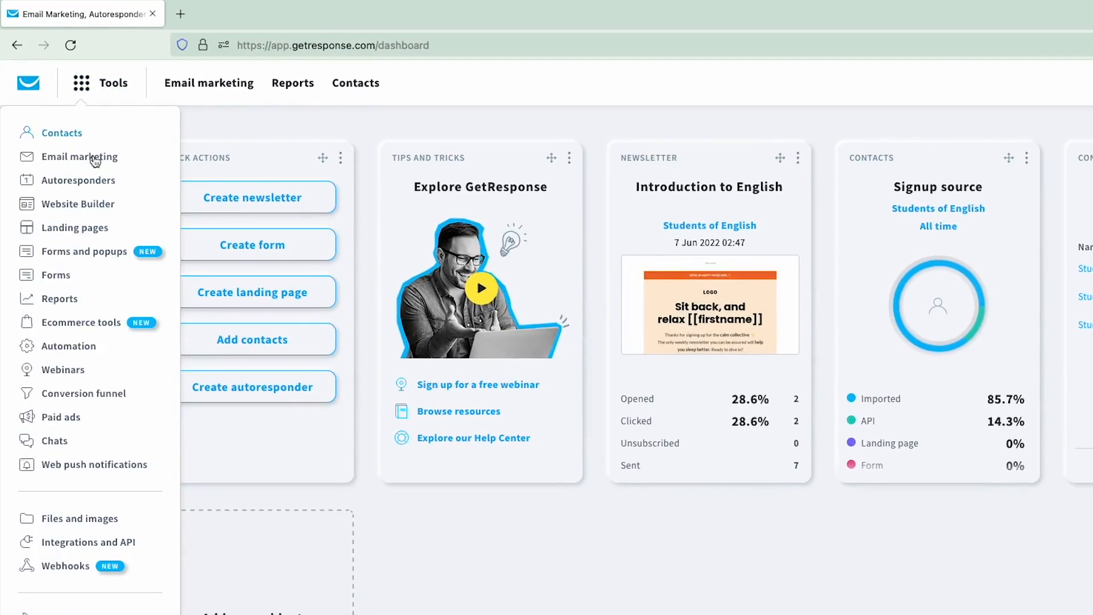
{"action": "left_click", "coordinate": [68, 346]}
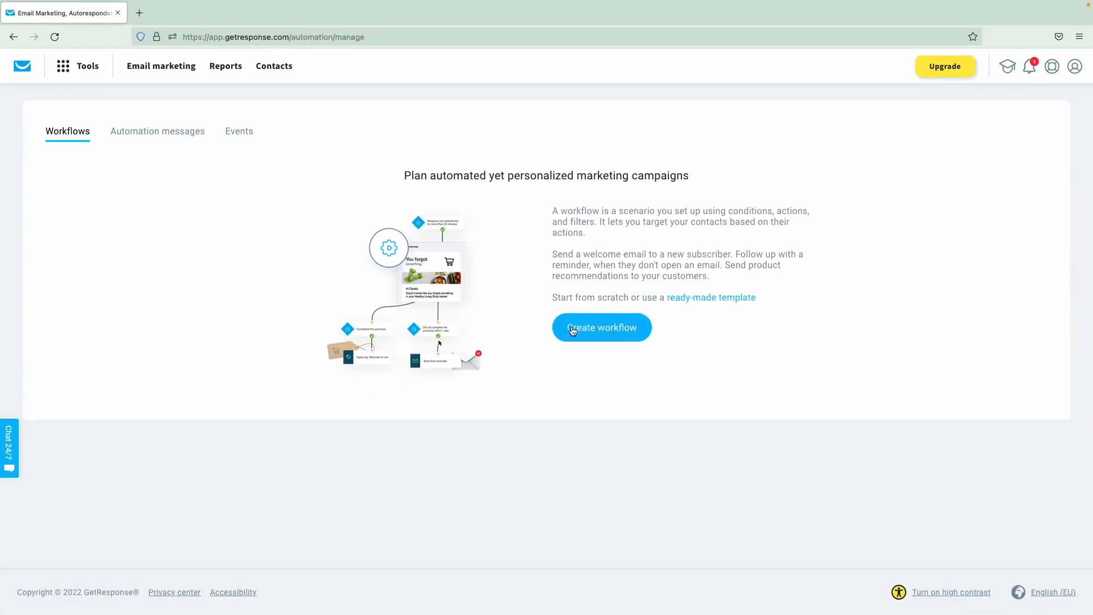
{"action": "left_click", "coordinate": [588, 335]}
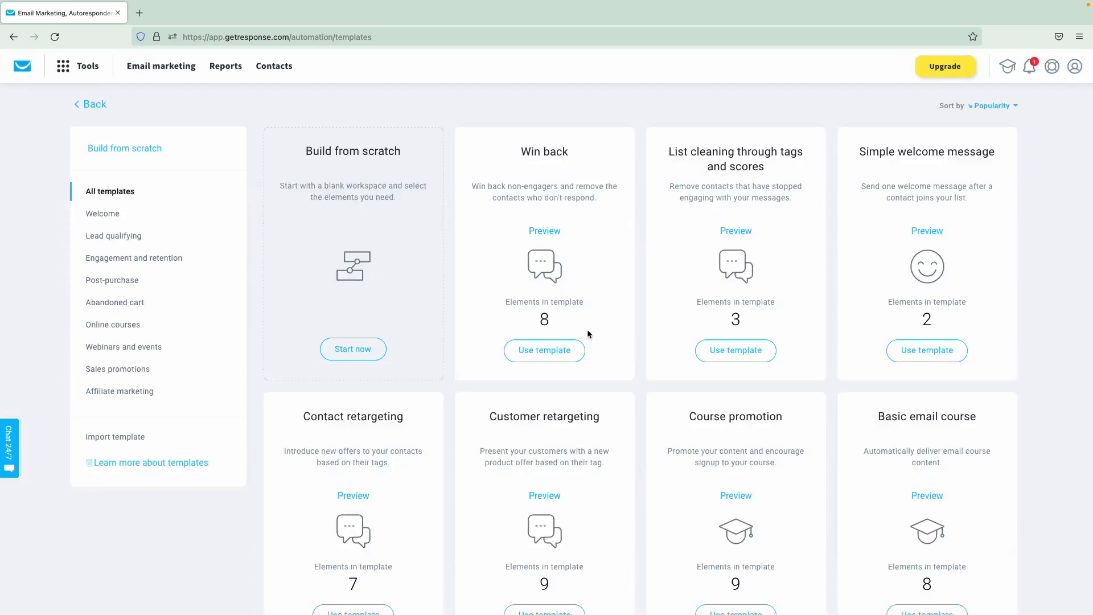
{"action": "scroll", "coordinate": [589, 335], "scroll_direction": "down", "scroll_amount": 5}
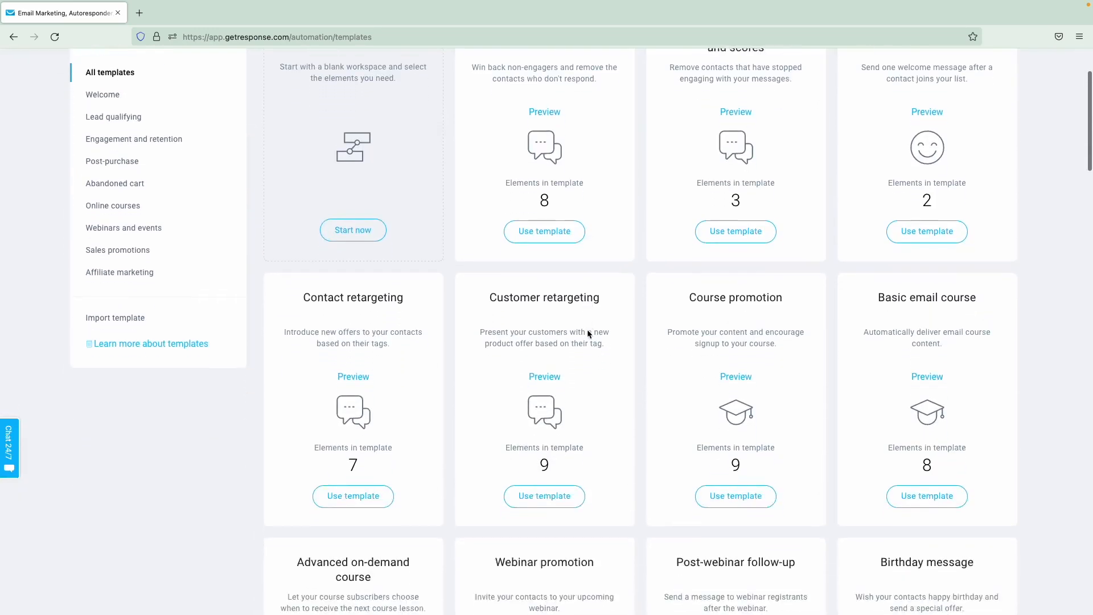
{"action": "scroll", "coordinate": [589, 335], "scroll_direction": "down", "scroll_amount": 2}
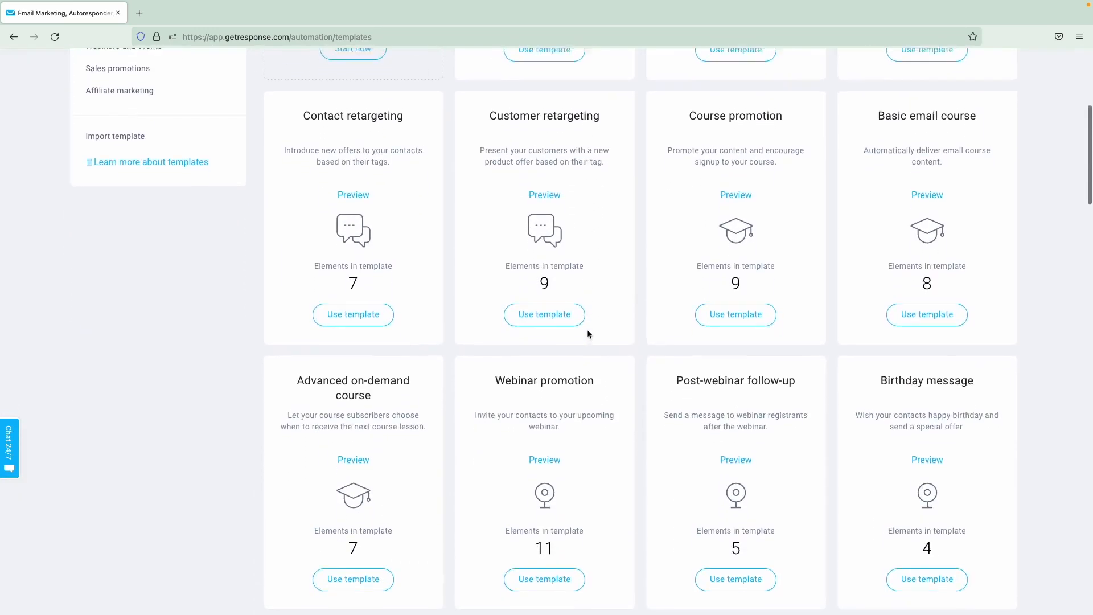
{"action": "scroll", "coordinate": [589, 334], "scroll_direction": "up", "scroll_amount": 7}
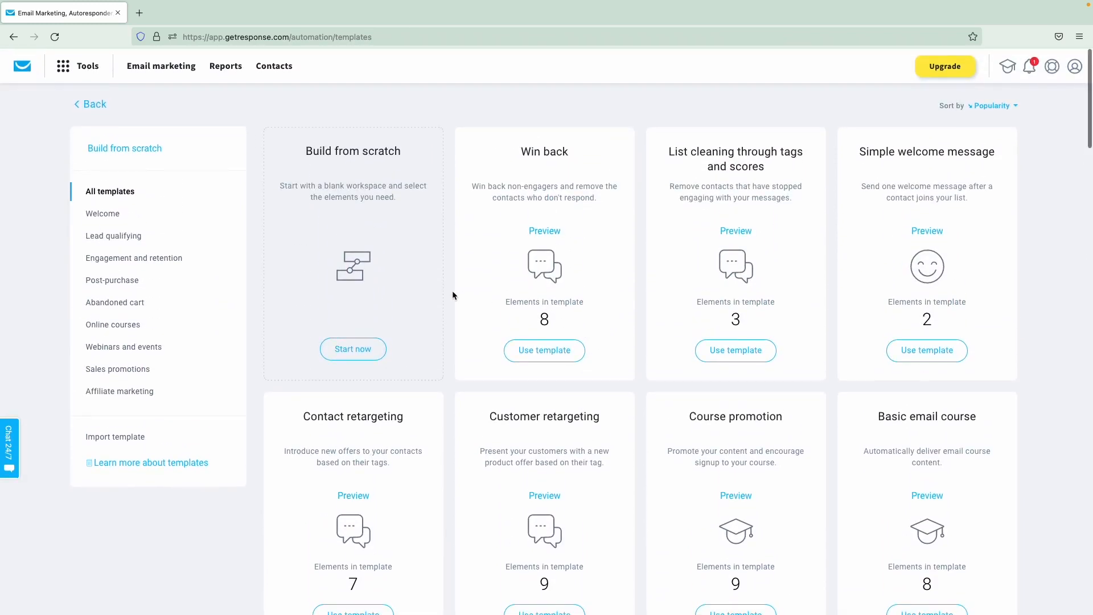
{"action": "left_click", "coordinate": [376, 353]}
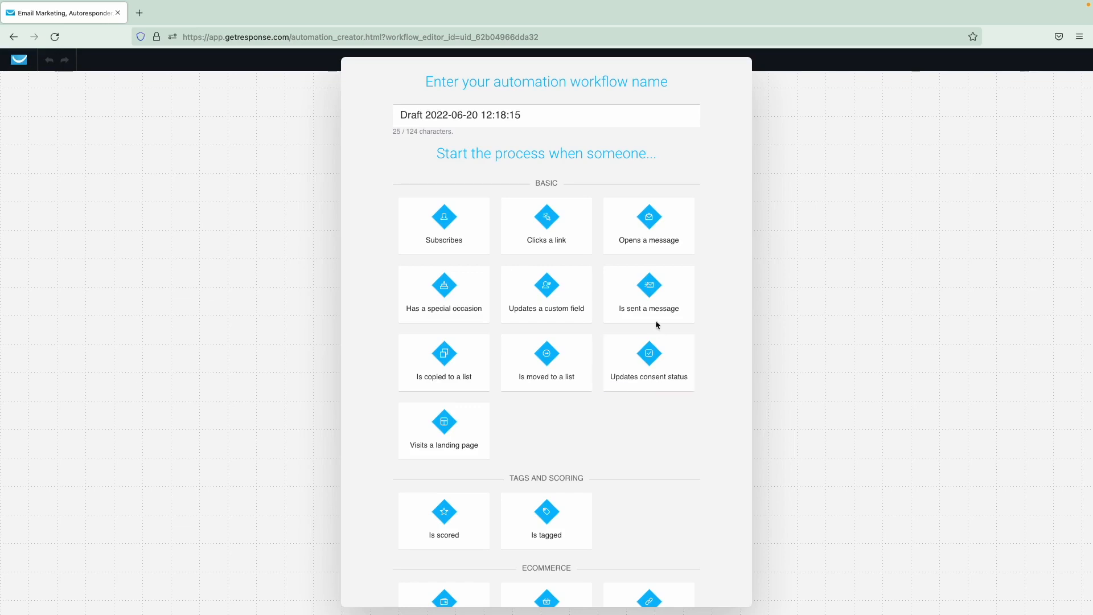
- Start the workflow with an 'Is sent a message' trigger, then move it and undo/redo the move
{"action": "left_click", "coordinate": [645, 301]}
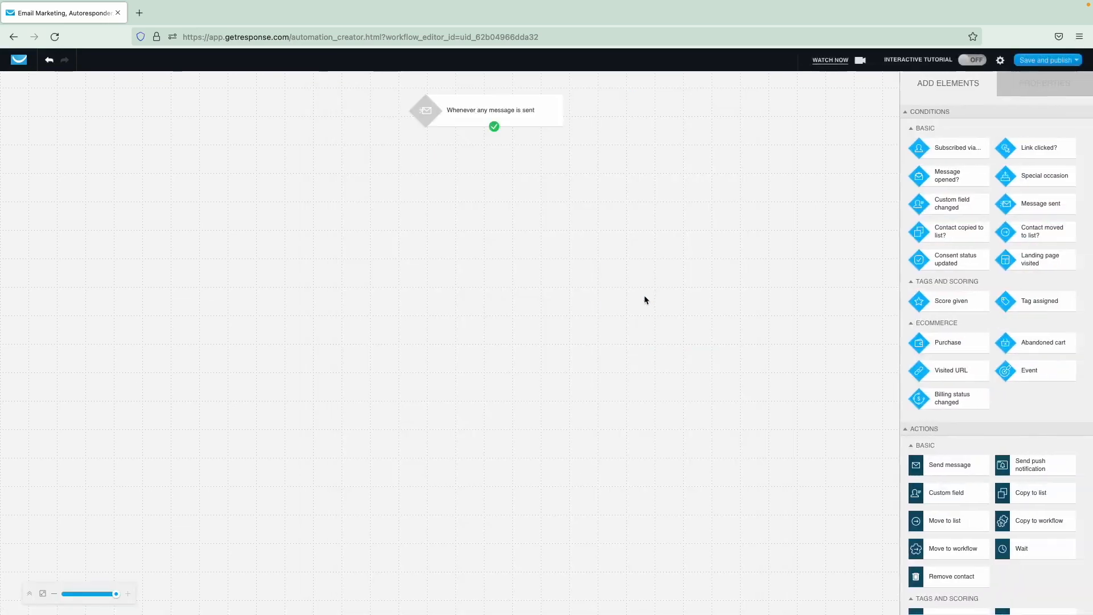
{"action": "left_click", "coordinate": [546, 114]}
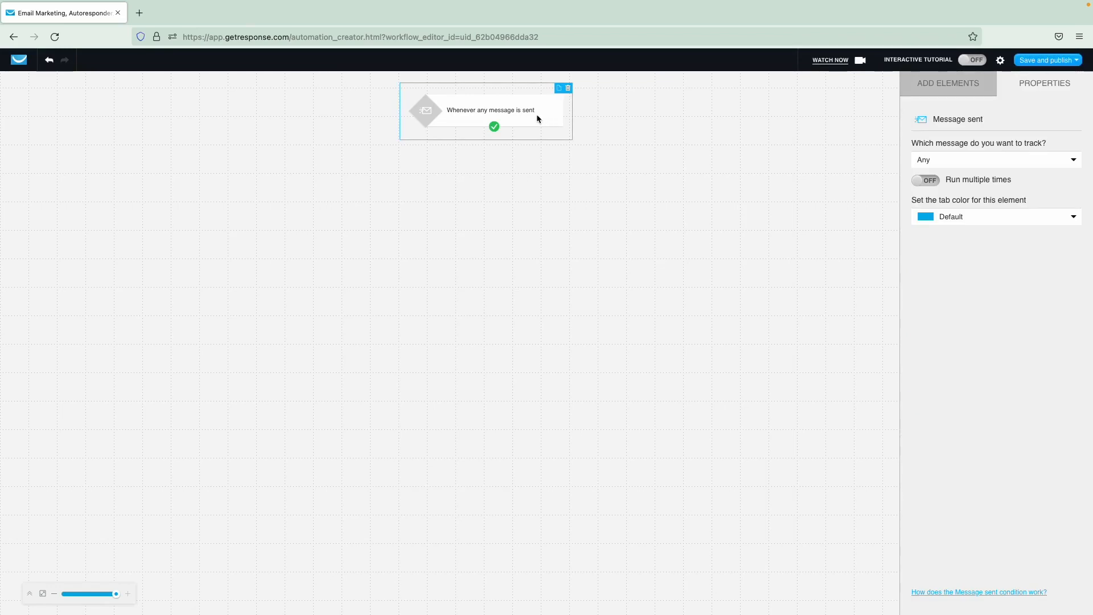
{"action": "mouse_move", "coordinate": [537, 115]}
{"action": "left_mouse_down"}
{"action": "mouse_move", "coordinate": [646, 125]}
{"action": "mouse_move", "coordinate": [544, 123]}
{"action": "left_mouse_up"}
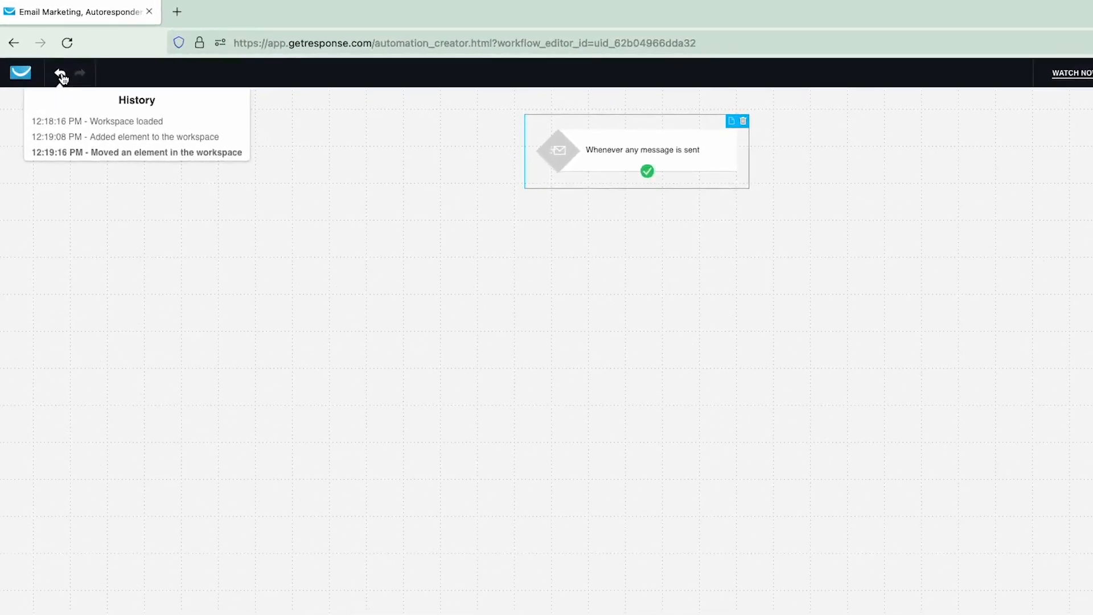
{"action": "left_click", "coordinate": [60, 74]}
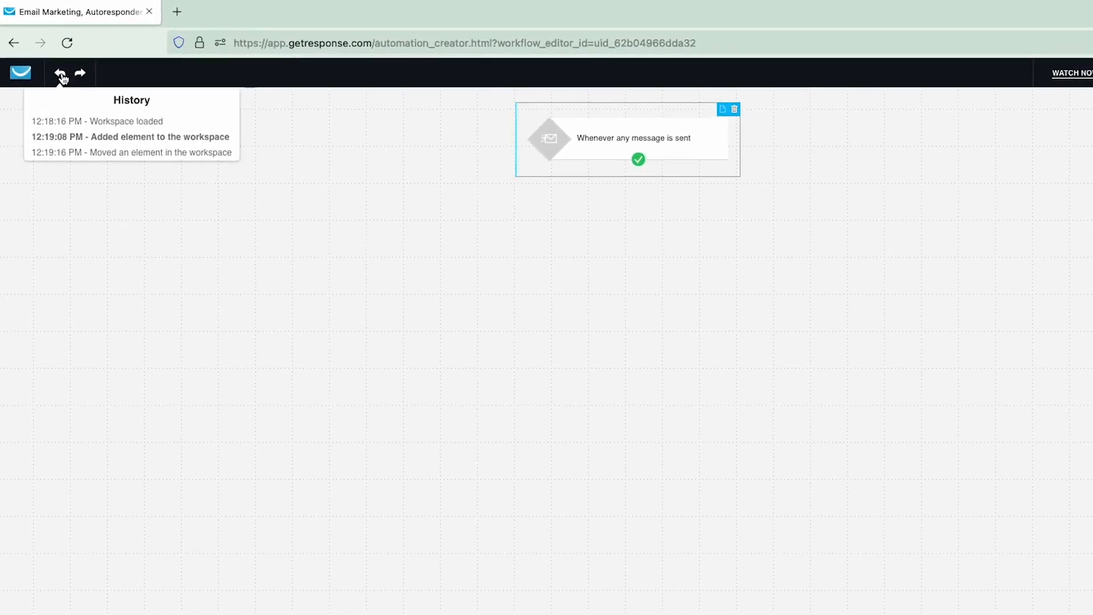
{"action": "left_click", "coordinate": [81, 74]}
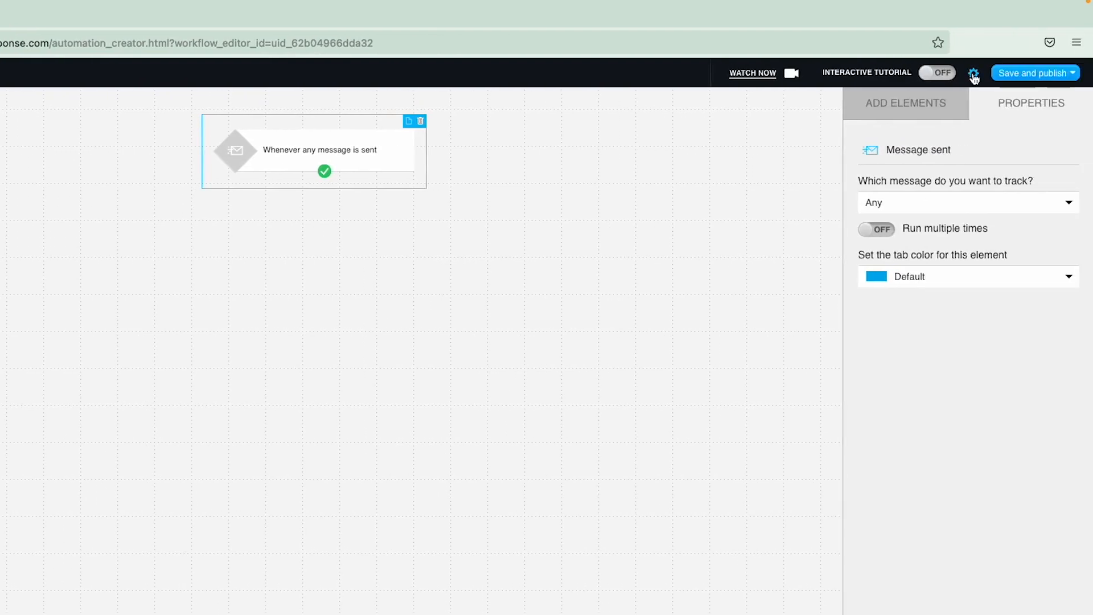
{"action": "left_click", "coordinate": [974, 74]}
- Name the workflow 'My first workflow', set it to start immediately and never end
{"action": "left_click", "coordinate": [463, 185]}
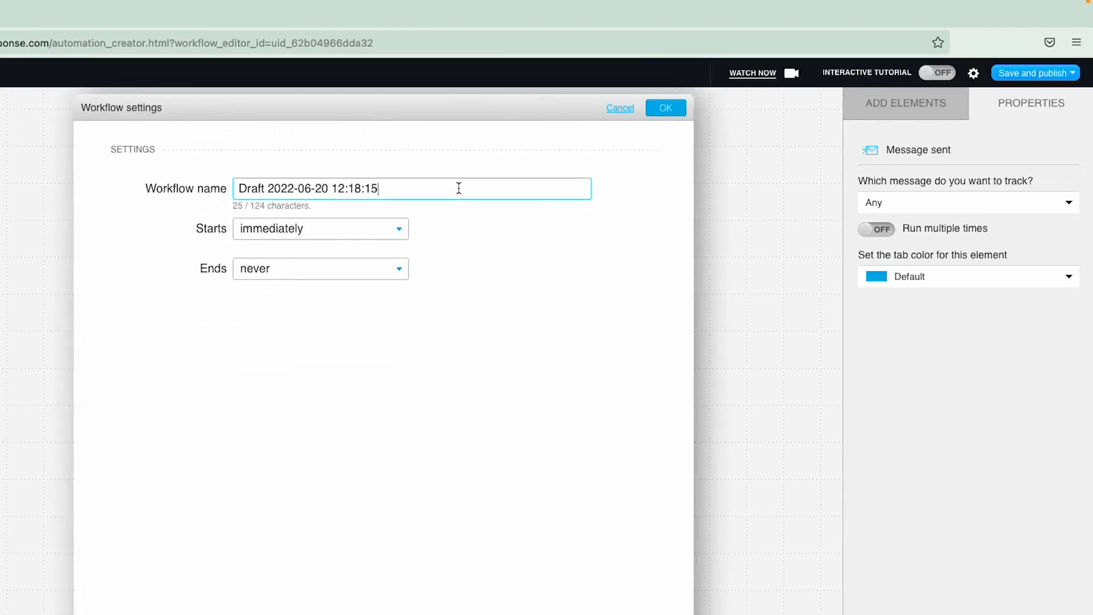
{"action": "key", "text": "ctrl+a"}
{"action": "type", "text": "My first workflow"}
{"action": "left_click", "coordinate": [398, 229]}
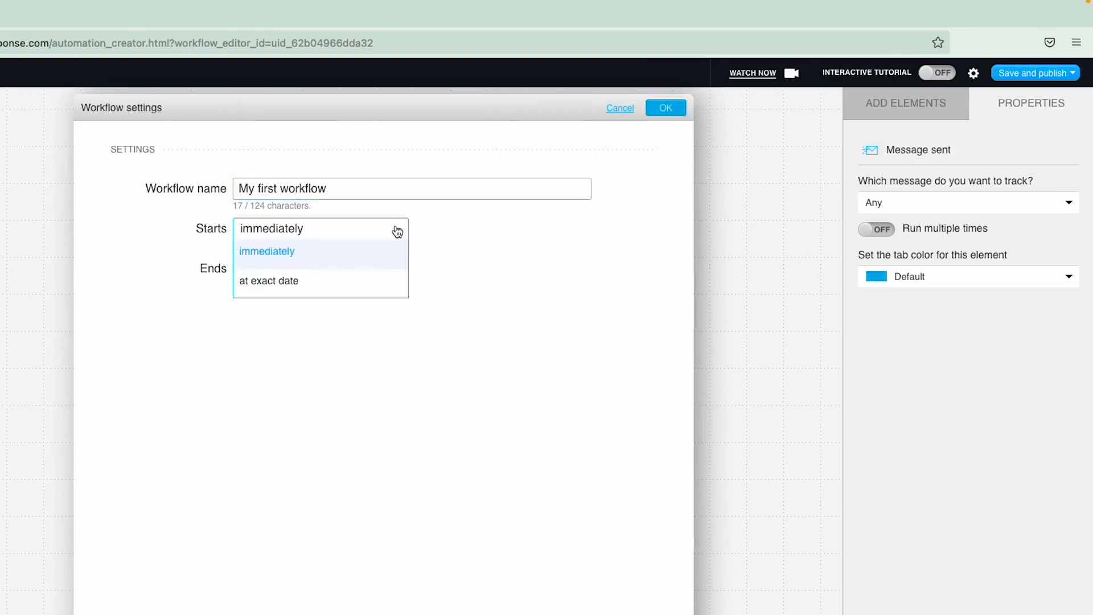
{"action": "left_click", "coordinate": [347, 279]}
{"action": "left_click", "coordinate": [580, 229]}
{"action": "left_click", "coordinate": [295, 376]}
{"action": "left_click", "coordinate": [320, 268]}
{"action": "left_click", "coordinate": [320, 320]}
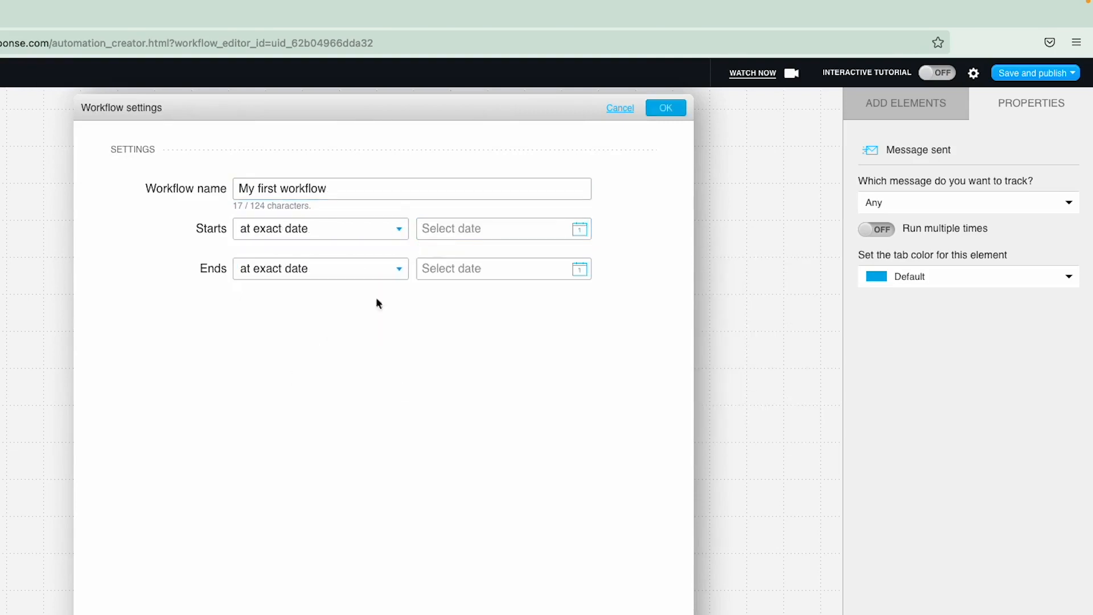
{"action": "left_click", "coordinate": [493, 268]}
{"action": "left_click", "coordinate": [353, 230]}
{"action": "left_click", "coordinate": [319, 251]}
{"action": "left_click", "coordinate": [308, 268]}
{"action": "left_click", "coordinate": [300, 293]}
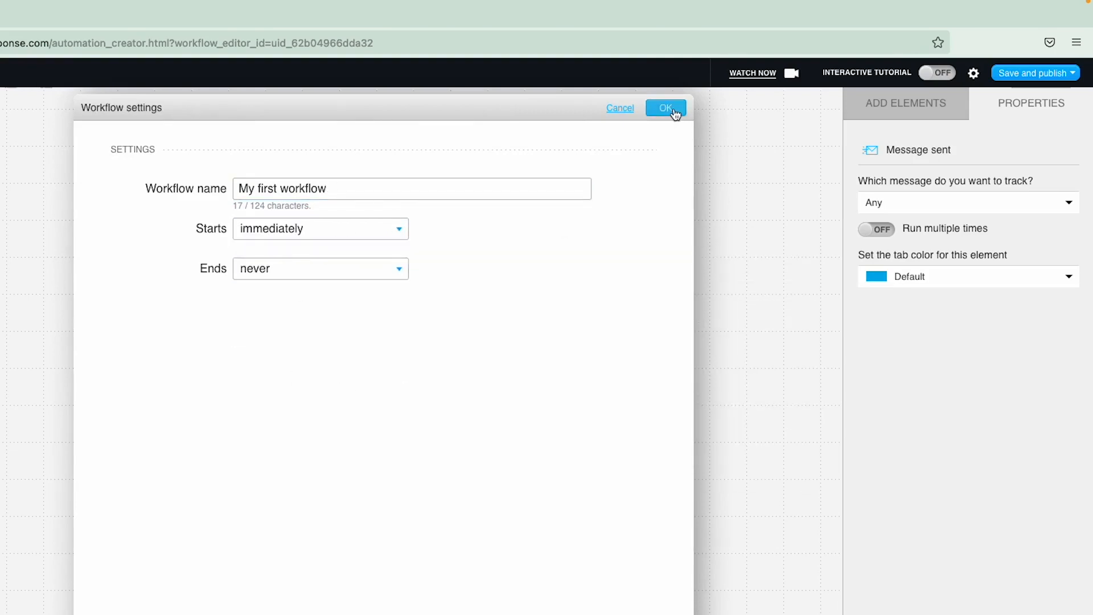
{"action": "left_click", "coordinate": [666, 109]}
{"action": "left_click", "coordinate": [1024, 74]}
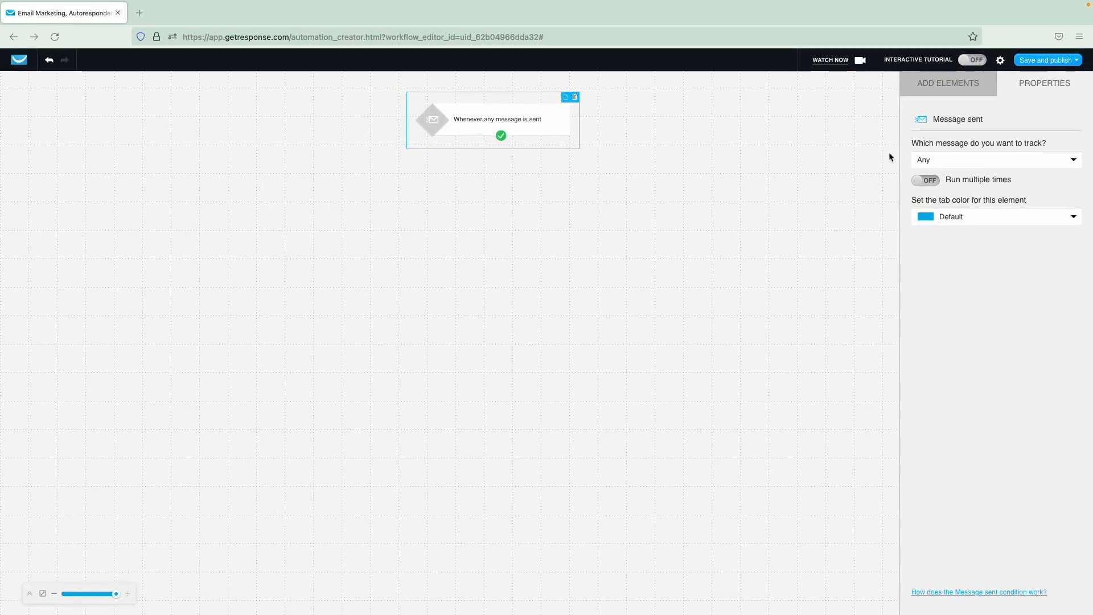
- Browse the available conditions, actions and filters in the Add elements list
{"action": "left_click", "coordinate": [947, 86]}
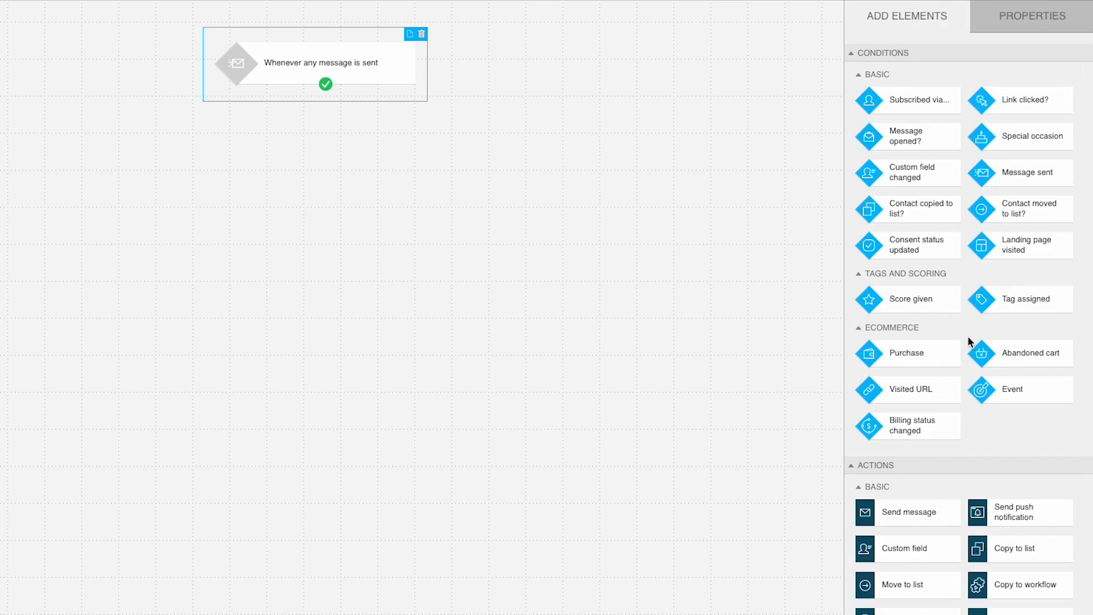
{"action": "scroll", "coordinate": [970, 342], "scroll_direction": "down", "scroll_amount": 1}
{"action": "scroll", "coordinate": [970, 341], "scroll_direction": "down", "scroll_amount": 3}
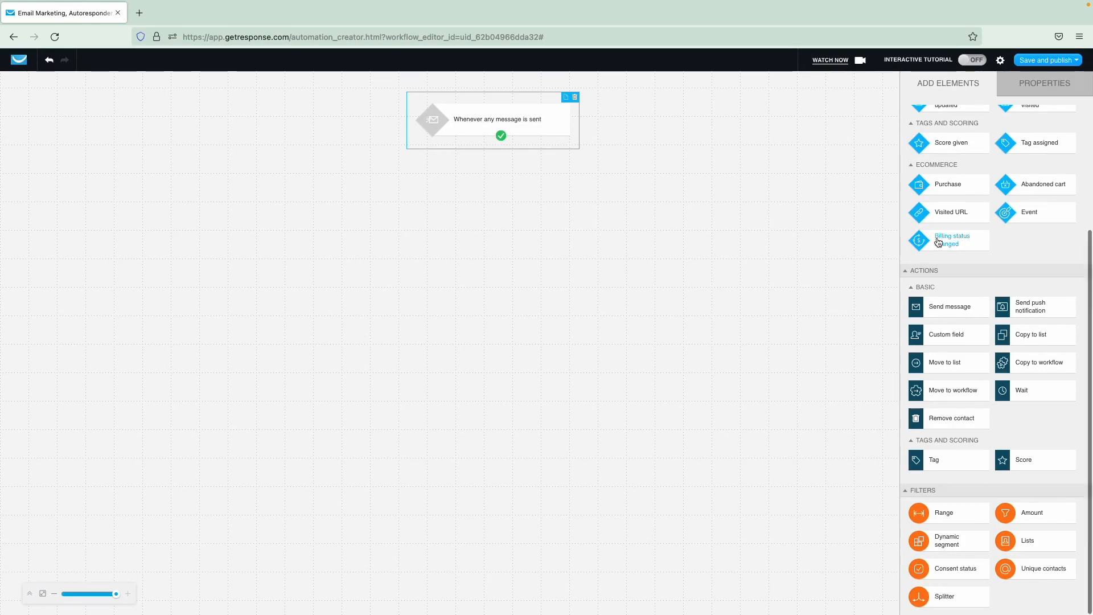
{"action": "scroll", "coordinate": [939, 238], "scroll_direction": "up", "scroll_amount": 2}
{"action": "scroll", "coordinate": [938, 237], "scroll_direction": "up", "scroll_amount": 1}
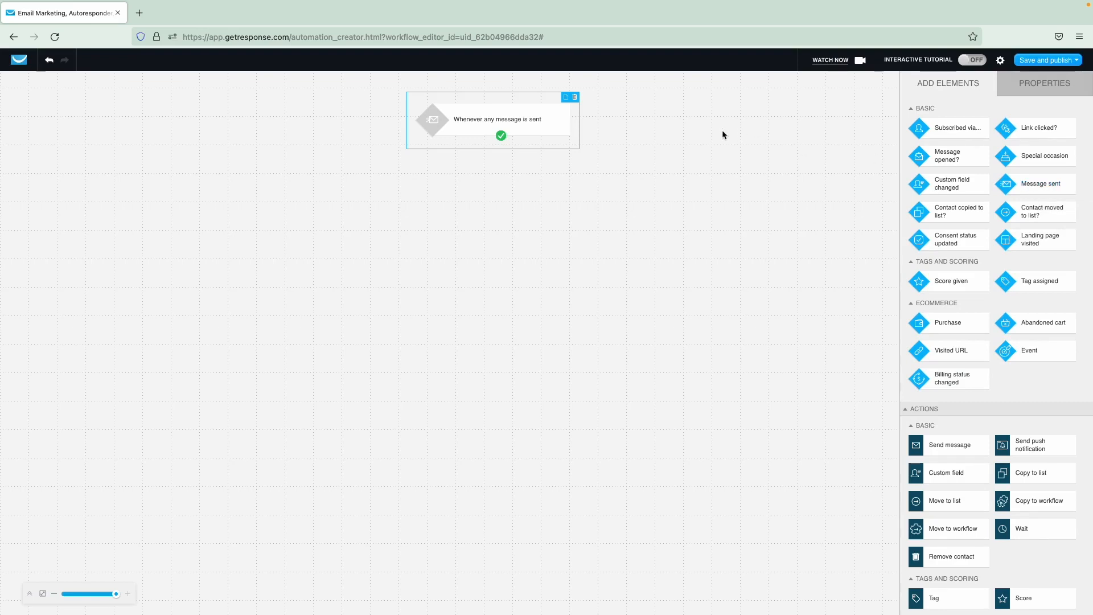
- Make the trigger fire only when the specific newsletter Introduction to English is sent
{"action": "left_click", "coordinate": [1026, 86]}
{"action": "left_click", "coordinate": [967, 158]}
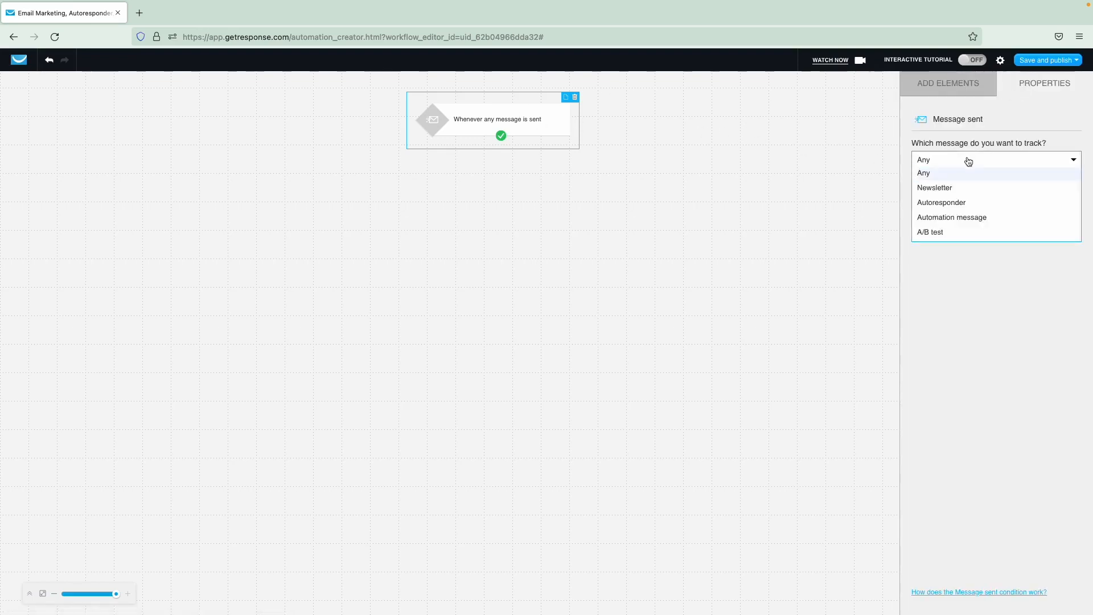
{"action": "left_click", "coordinate": [951, 188]}
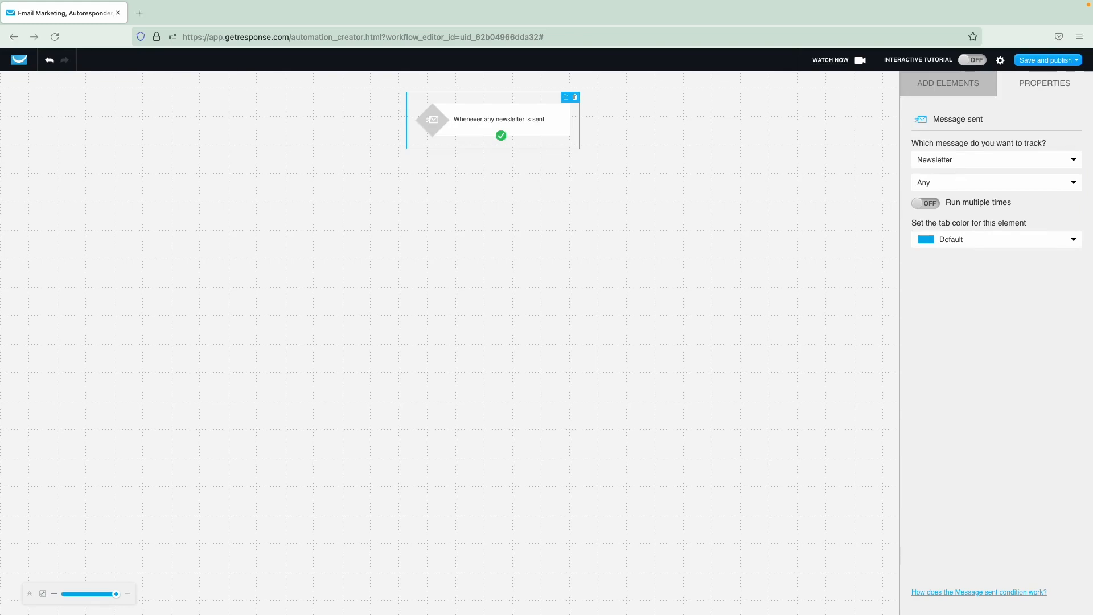
{"action": "left_click", "coordinate": [938, 182]}
{"action": "left_click", "coordinate": [940, 210]}
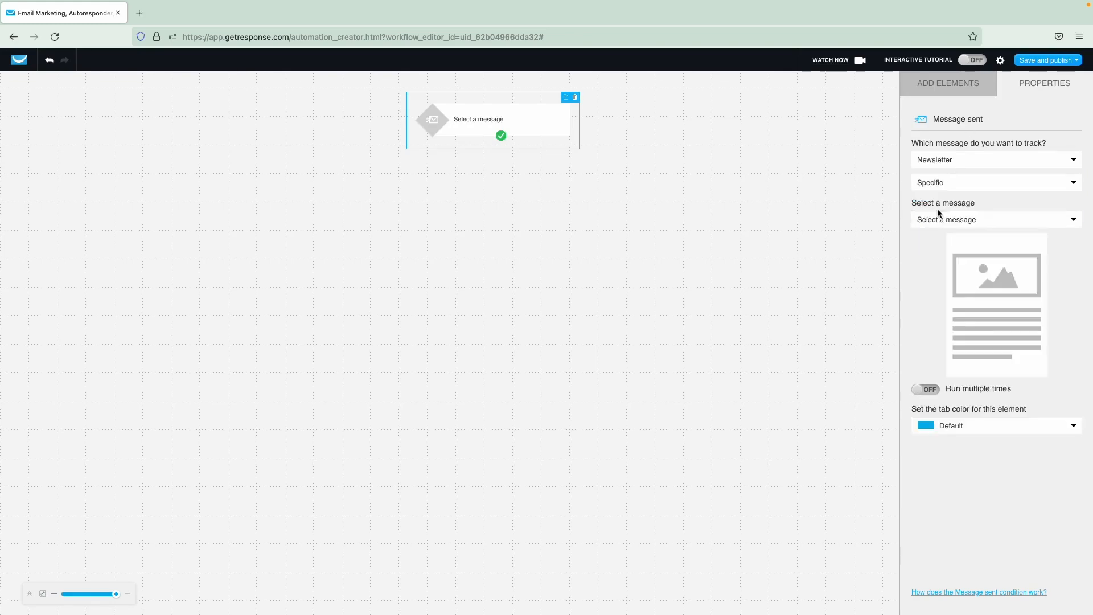
{"action": "left_click", "coordinate": [947, 219]}
{"action": "left_click", "coordinate": [947, 268]}
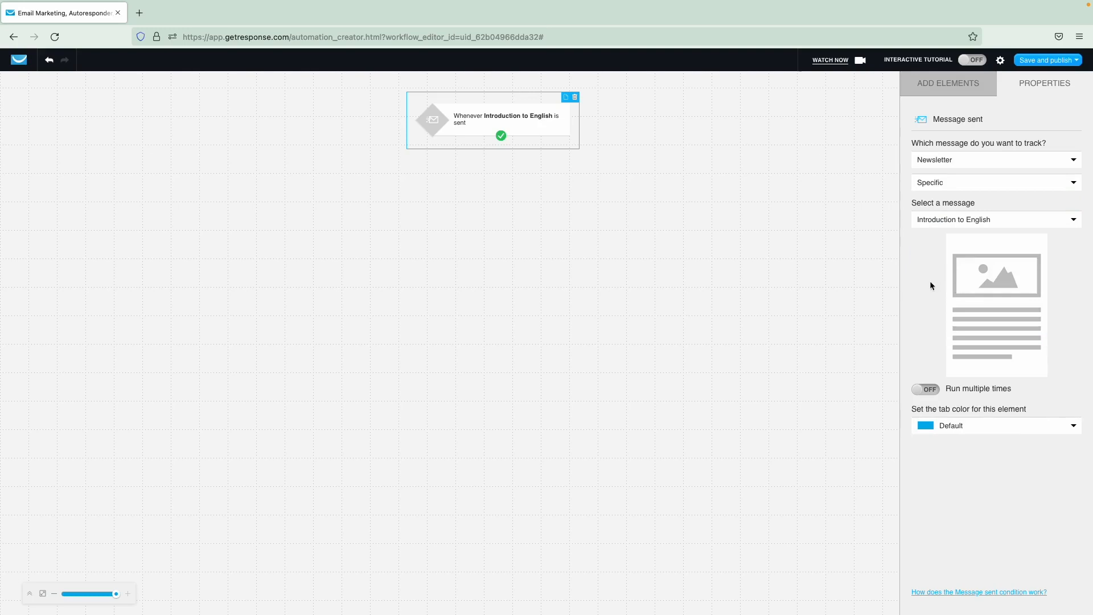
{"action": "left_click", "coordinate": [937, 85]}
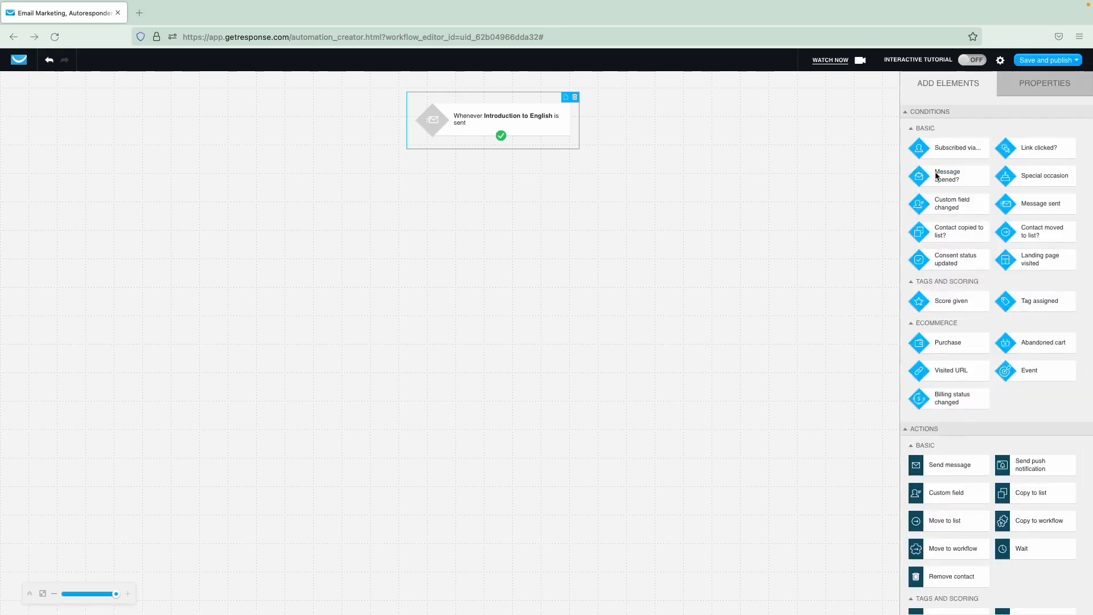
- Connect a Message opened? condition after the trigger, tracking the Introduction to English newsletter
{"action": "left_click_drag", "start_coordinate": [930, 177], "coordinate": [511, 183]}
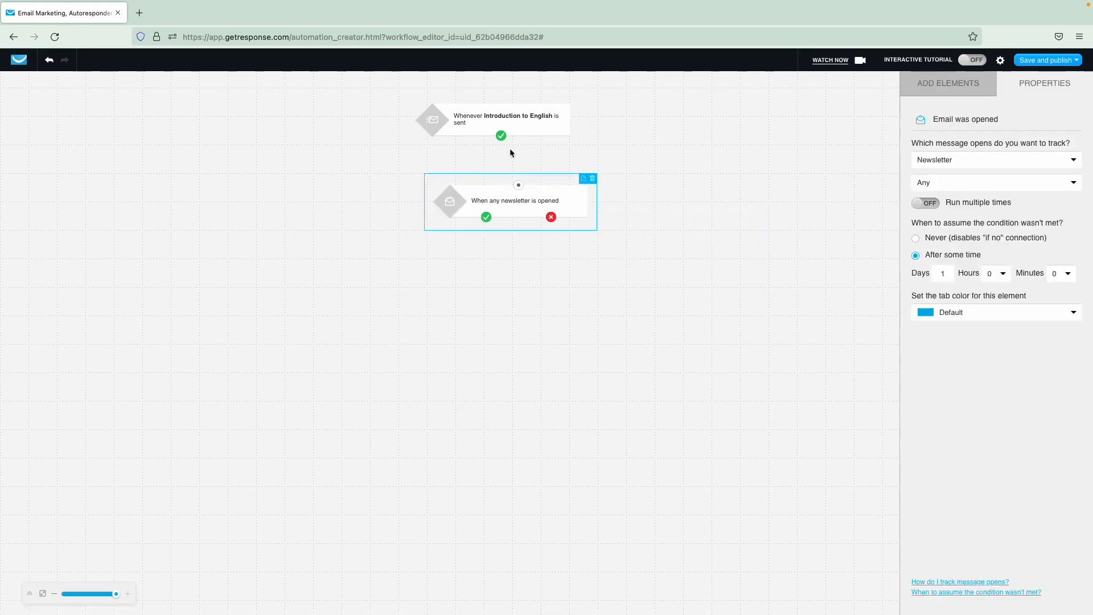
{"action": "left_click_drag", "start_coordinate": [502, 136], "coordinate": [519, 185]}
{"action": "left_click", "coordinate": [925, 187]}
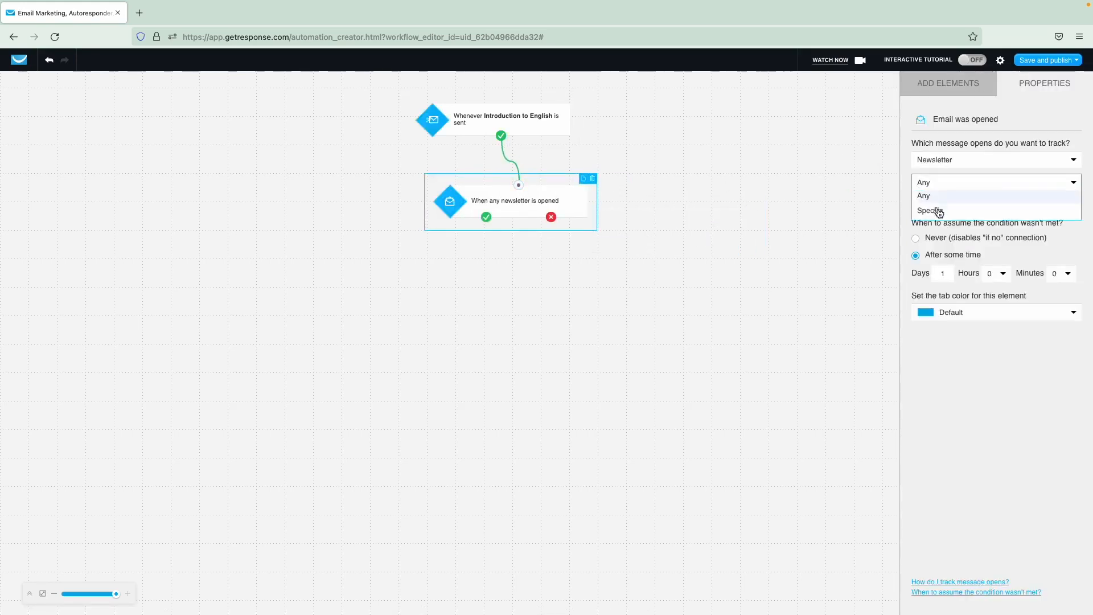
{"action": "left_click", "coordinate": [936, 211]}
{"action": "left_click", "coordinate": [952, 223]}
{"action": "left_click", "coordinate": [947, 273]}
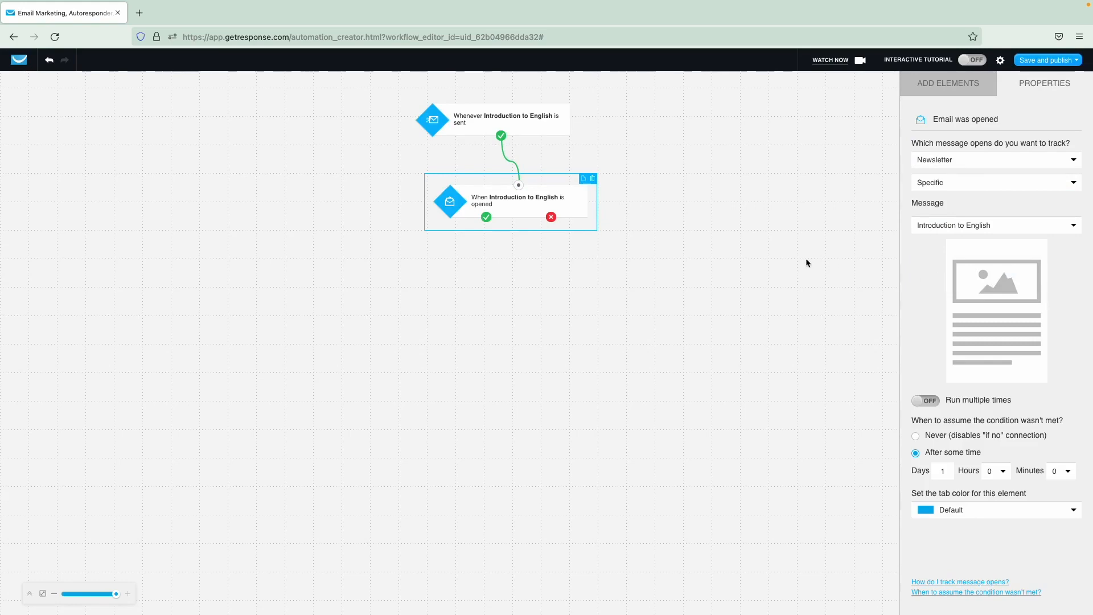
{"action": "left_click_drag", "start_coordinate": [577, 208], "coordinate": [595, 215]}
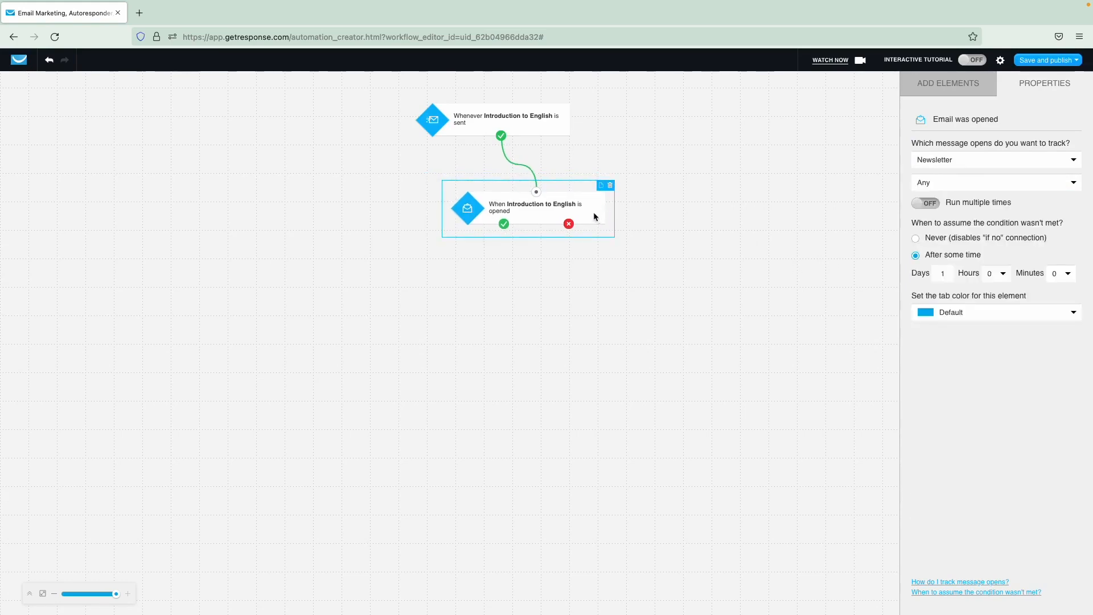
{"action": "left_click", "coordinate": [951, 471]}
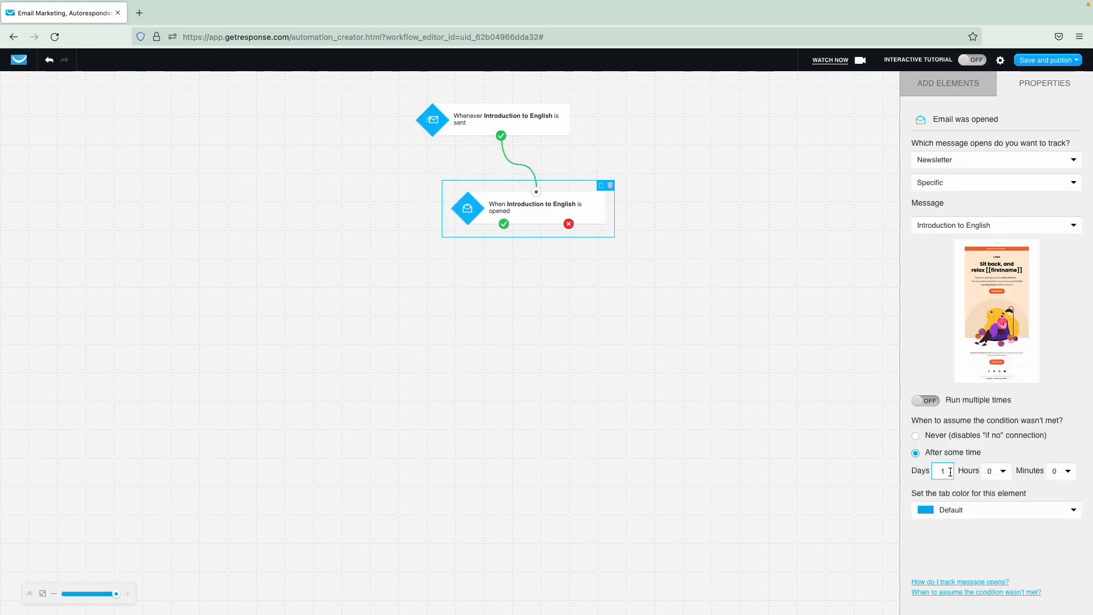
{"action": "key", "text": "BackSpace"}
- Add a Tag action on the opened branch assigning the active_subscribers tag
{"action": "left_click", "coordinate": [671, 427]}
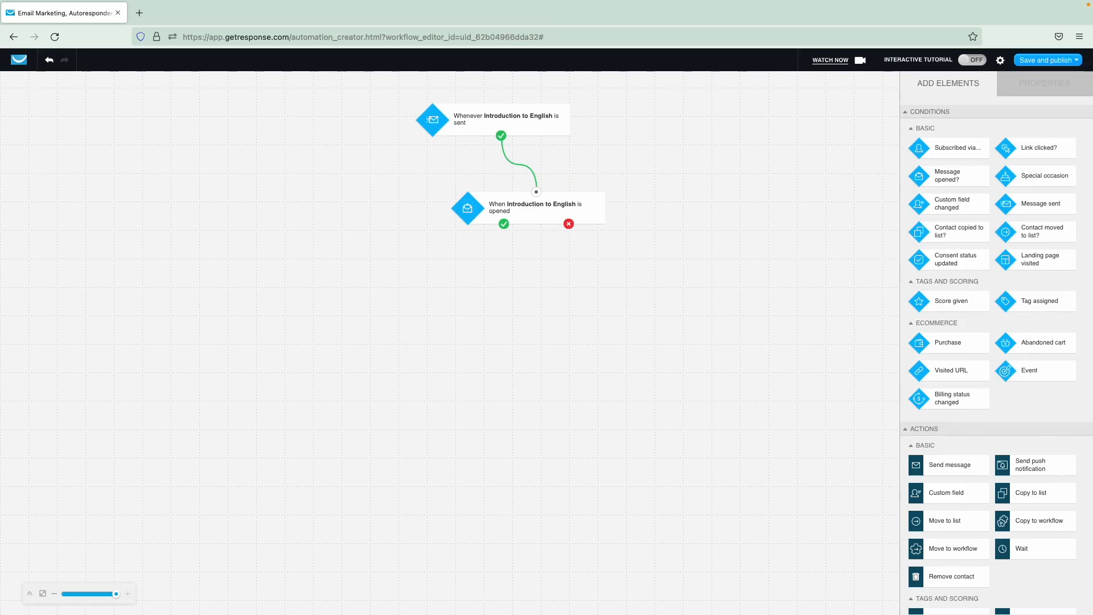
{"action": "scroll", "coordinate": [991, 286], "scroll_direction": "down", "scroll_amount": 1}
{"action": "scroll", "coordinate": [956, 456], "scroll_direction": "down", "scroll_amount": 2}
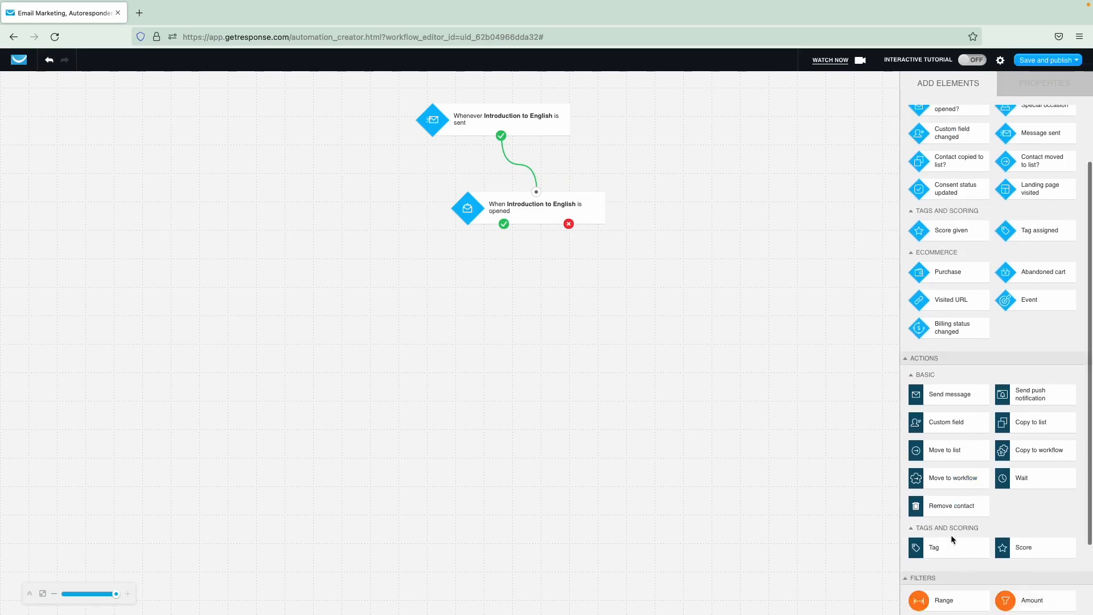
{"action": "left_click_drag", "start_coordinate": [920, 542], "coordinate": [428, 312]}
{"action": "left_click_drag", "start_coordinate": [504, 224], "coordinate": [436, 316]}
{"action": "left_click", "coordinate": [955, 189]}
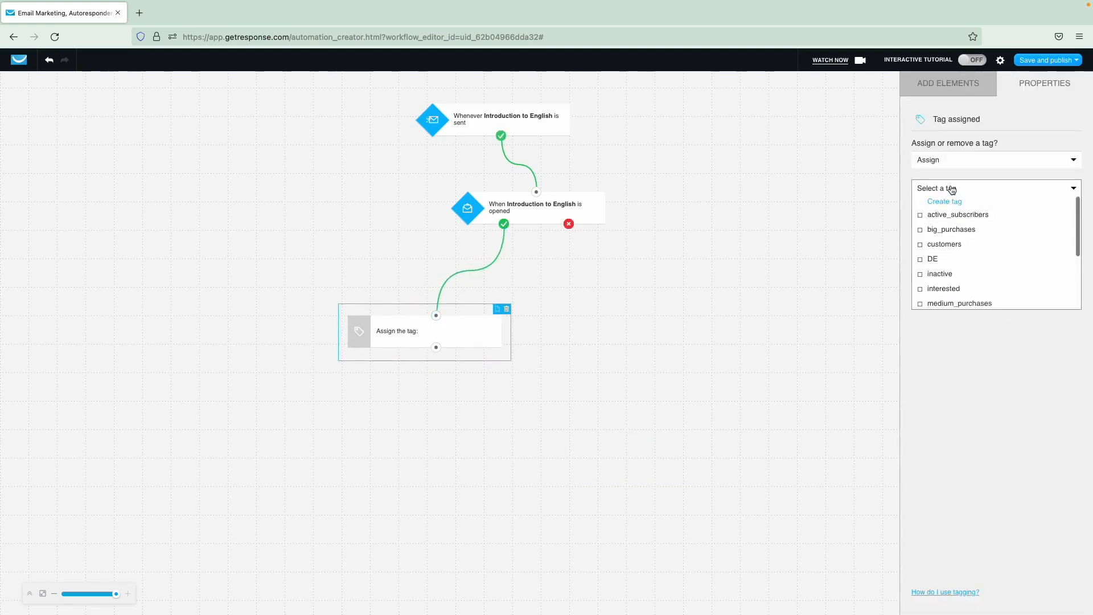
{"action": "left_click", "coordinate": [952, 215]}
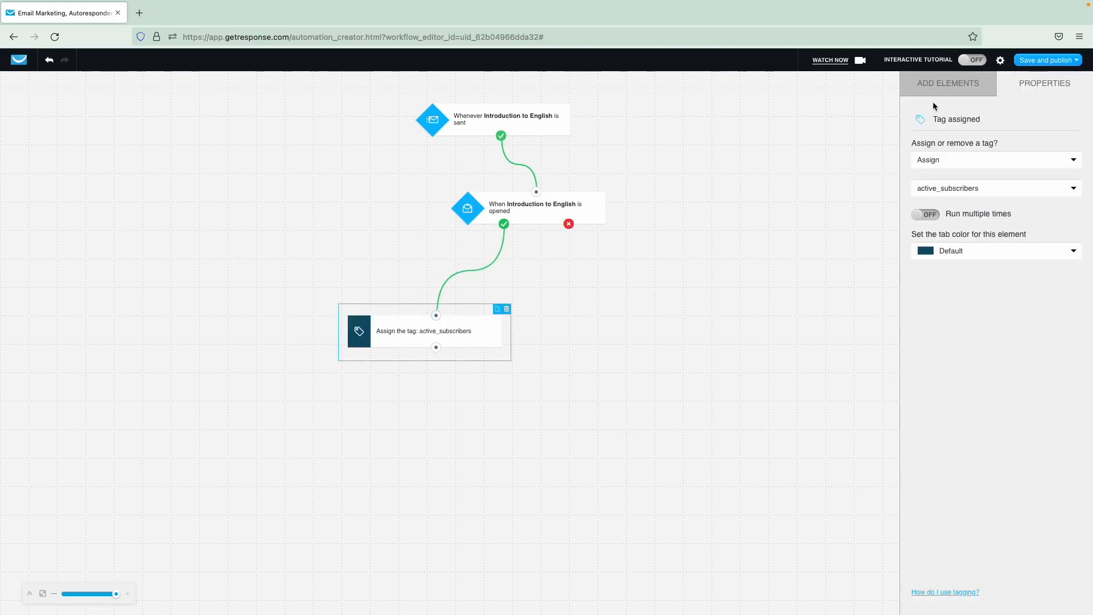
{"action": "left_click", "coordinate": [945, 85]}
{"action": "scroll", "coordinate": [962, 290], "scroll_direction": "down", "scroll_amount": 3}
{"action": "scroll", "coordinate": [957, 453], "scroll_direction": "up", "scroll_amount": 2}
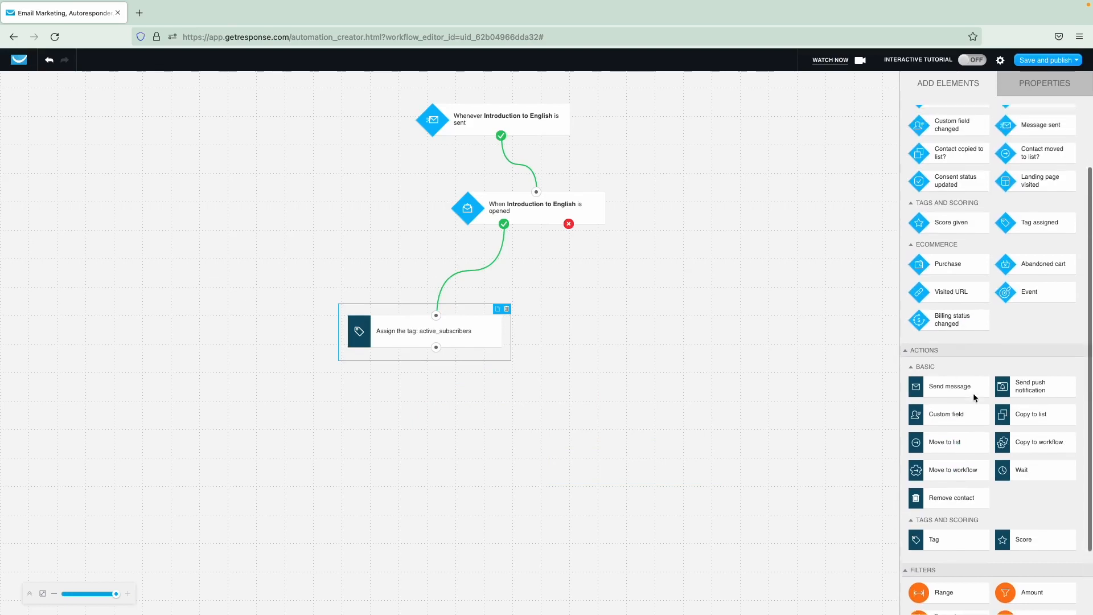
- Link a Send message step to the not-opened branch, followed by another Message opened? condition
{"action": "left_click_drag", "start_coordinate": [945, 405], "coordinate": [664, 311]}
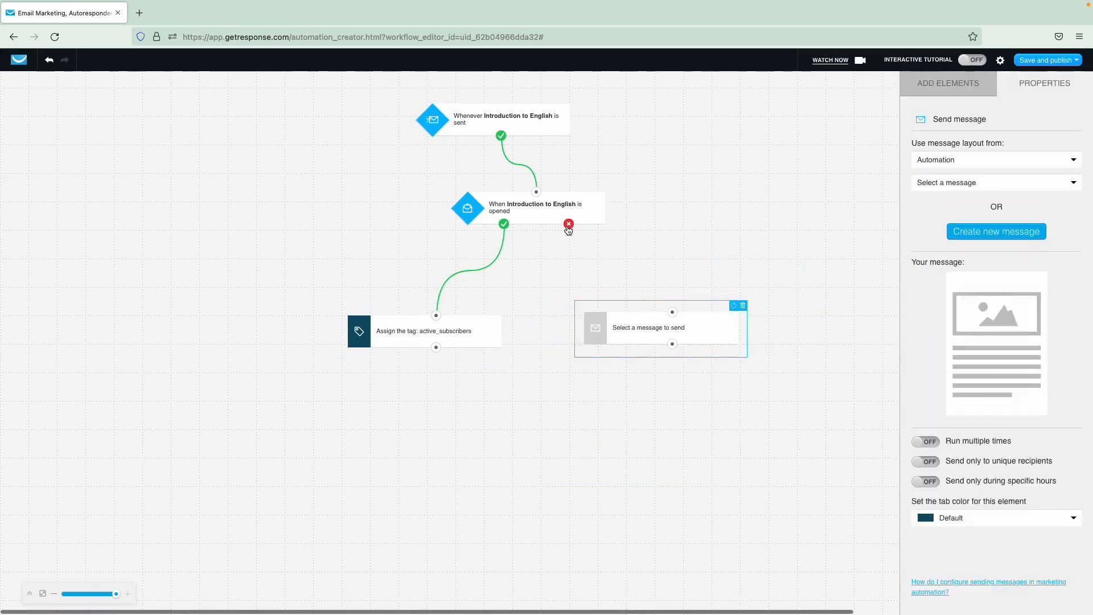
{"action": "left_click_drag", "start_coordinate": [569, 224], "coordinate": [655, 262]}
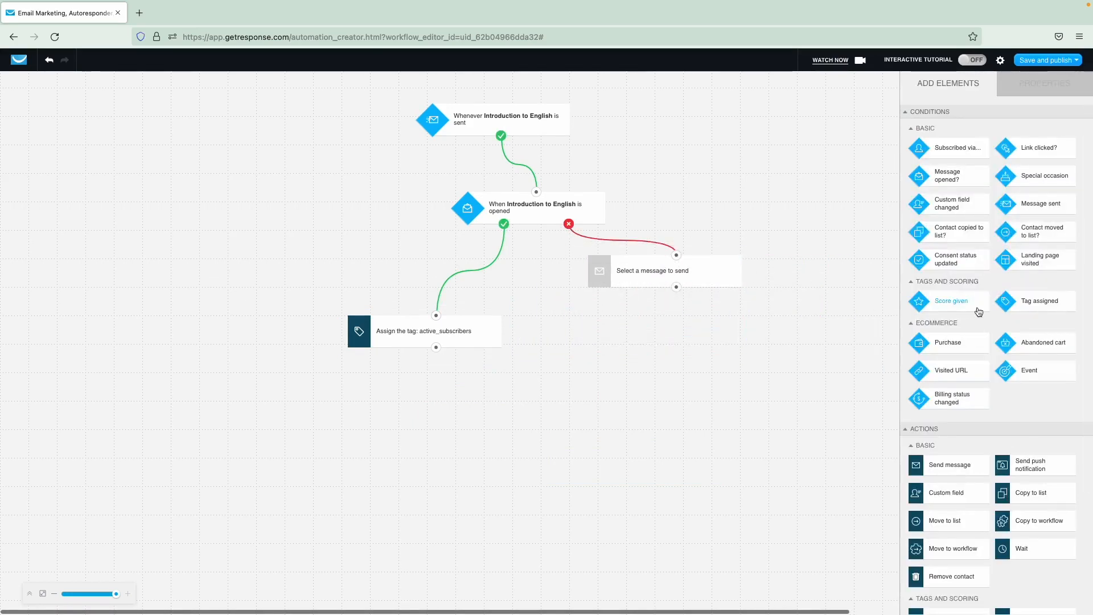
{"action": "left_click_drag", "start_coordinate": [963, 181], "coordinate": [660, 381]}
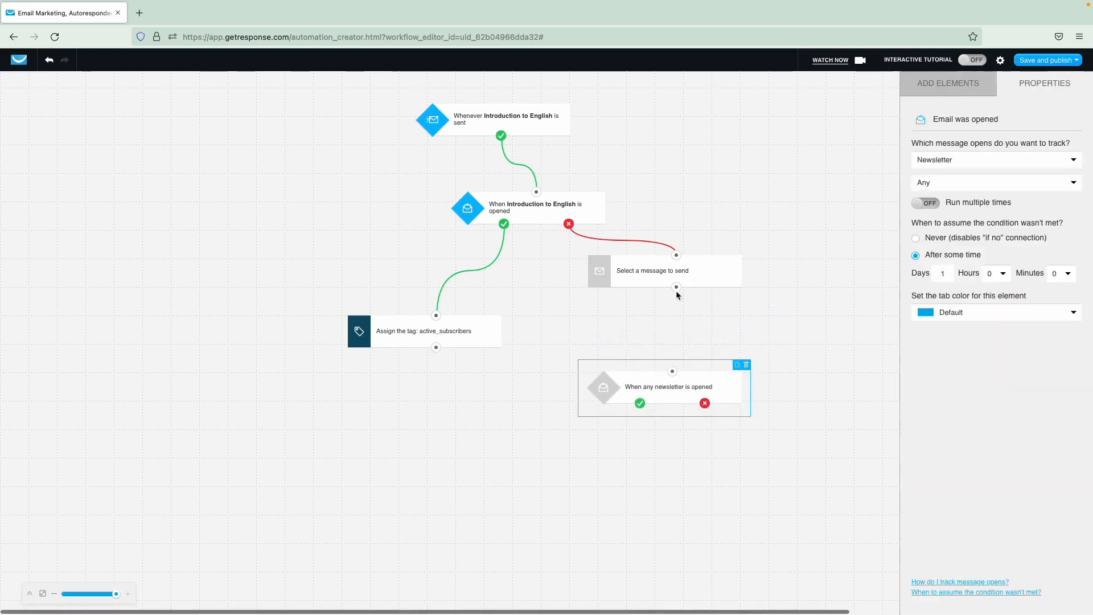
{"action": "left_click_drag", "start_coordinate": [677, 287], "coordinate": [672, 372]}
{"action": "left_click_drag", "start_coordinate": [708, 381], "coordinate": [747, 384]}
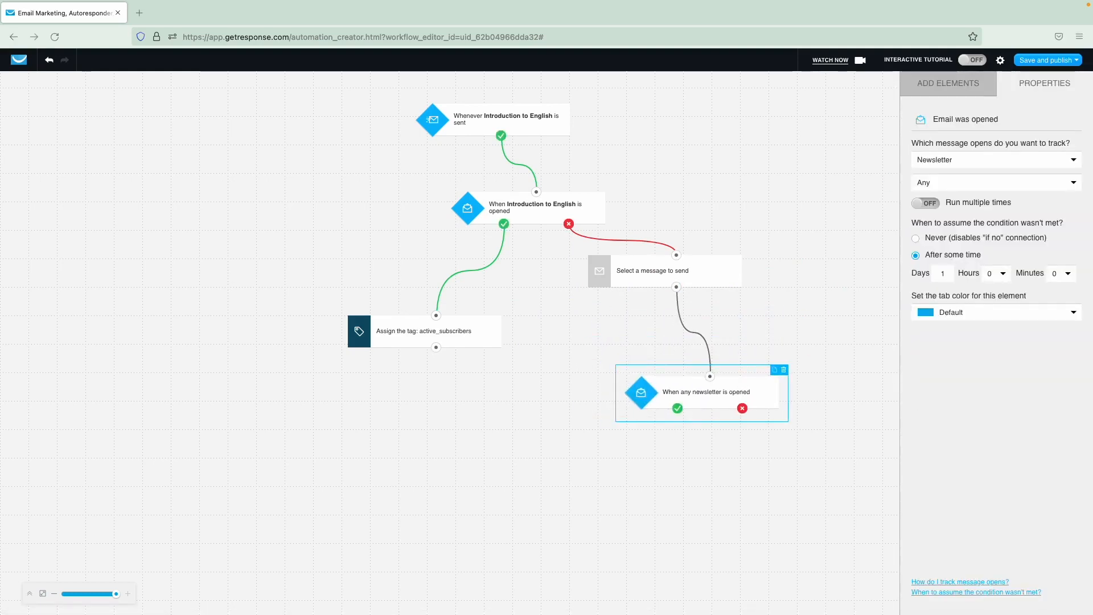
- Set the message step to send the Introduction to English newsletter as an automation message
{"action": "left_click", "coordinate": [661, 270]}
{"action": "left_click", "coordinate": [975, 160]}
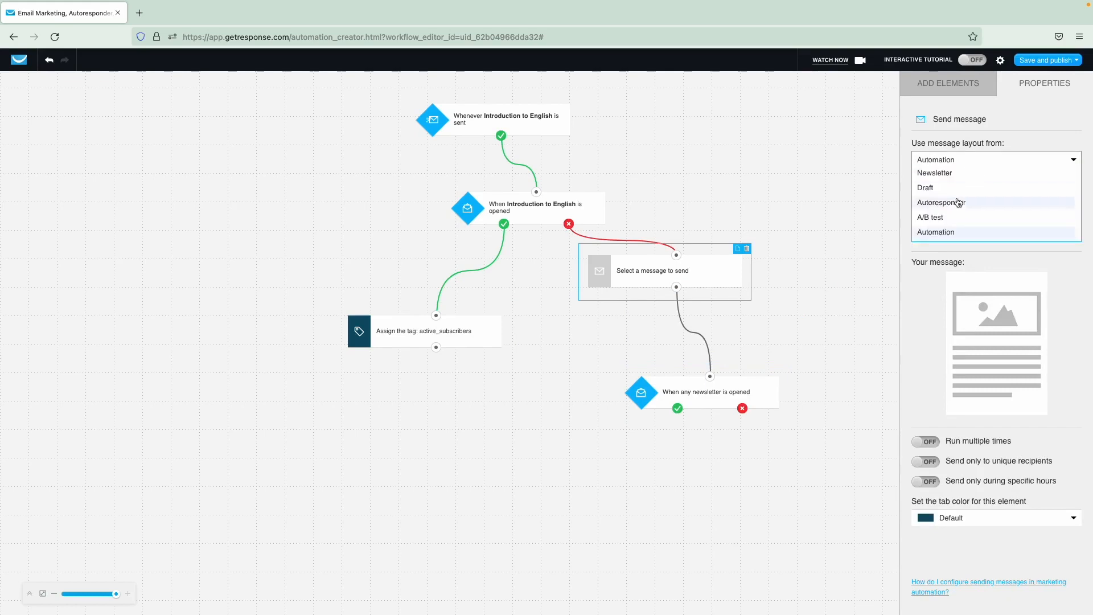
{"action": "left_click", "coordinate": [962, 171]}
{"action": "left_click", "coordinate": [968, 183]}
{"action": "left_click", "coordinate": [962, 230]}
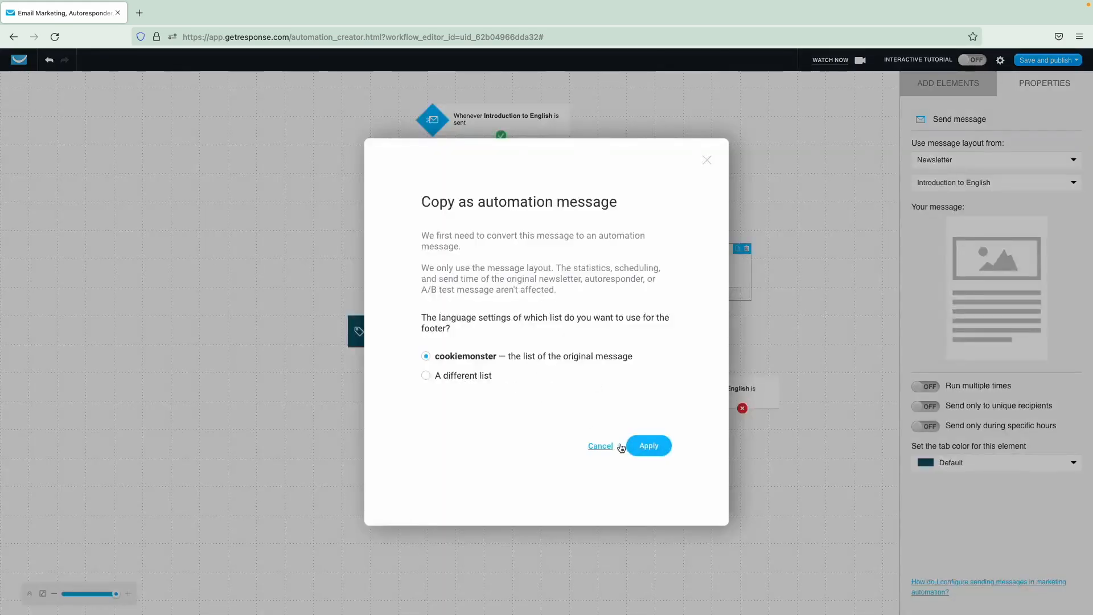
{"action": "left_click", "coordinate": [651, 446]}
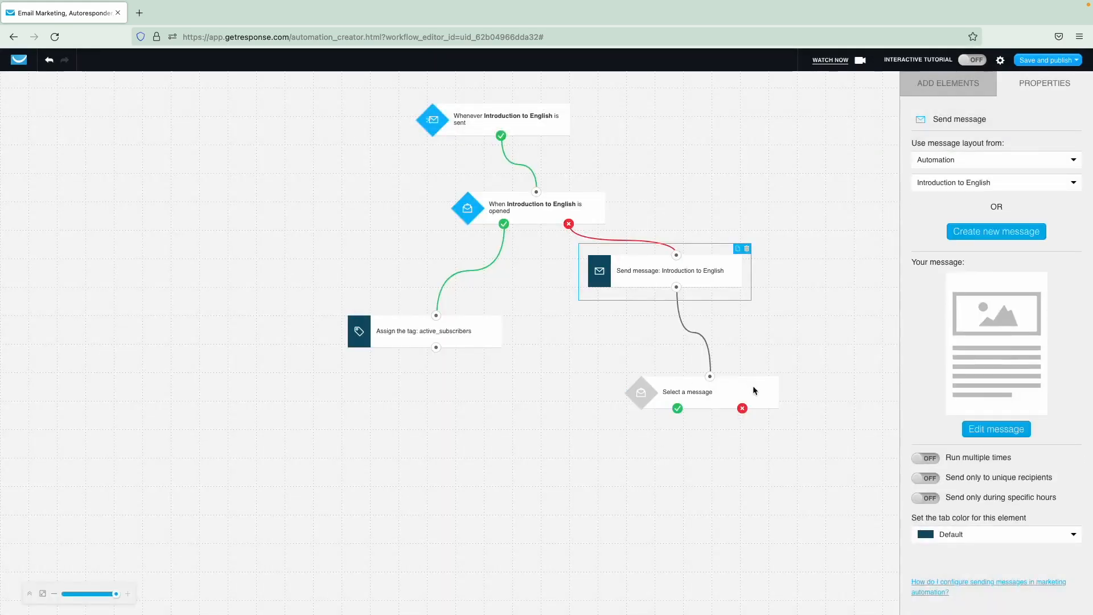
- Make the lower condition track opens of the automation message Introduction to English
{"action": "left_click_drag", "start_coordinate": [752, 385], "coordinate": [757, 364]}
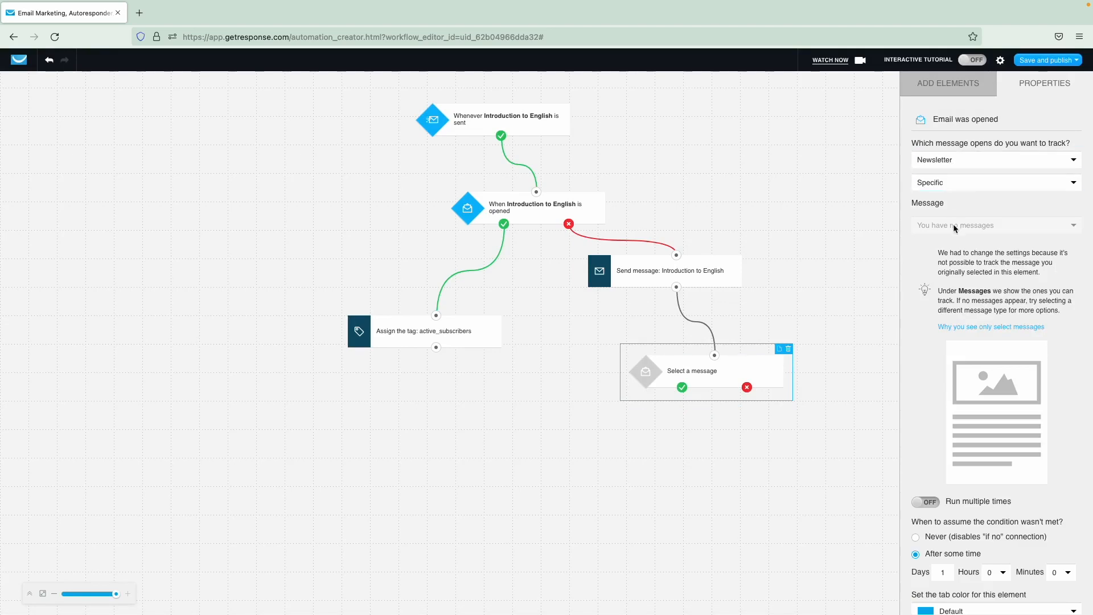
{"action": "left_click", "coordinate": [956, 160]}
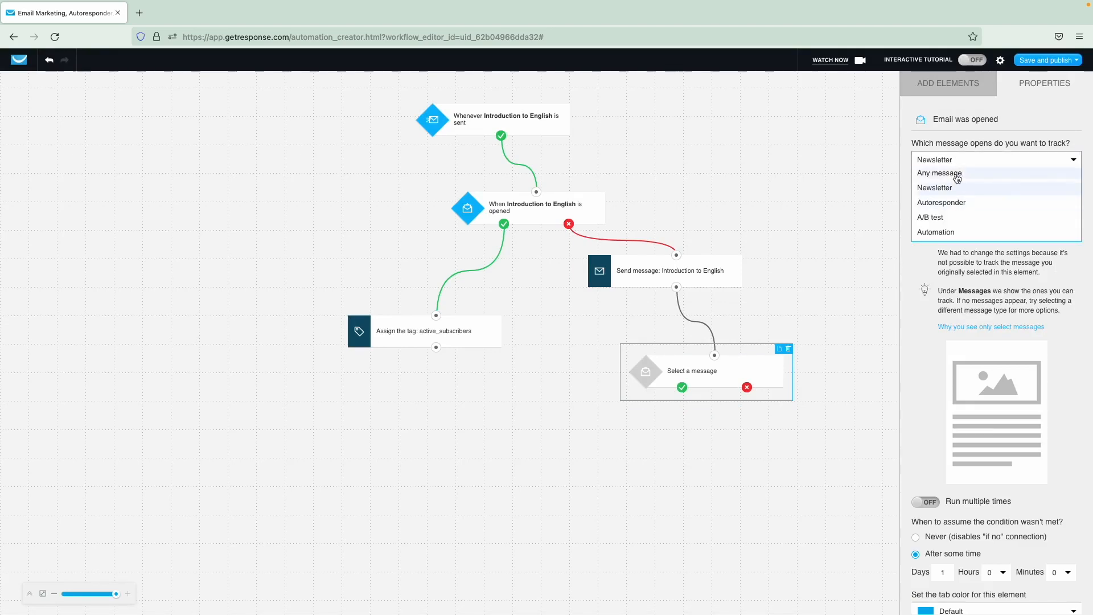
{"action": "left_click", "coordinate": [952, 232]}
{"action": "left_click", "coordinate": [963, 184]}
{"action": "left_click", "coordinate": [964, 197]}
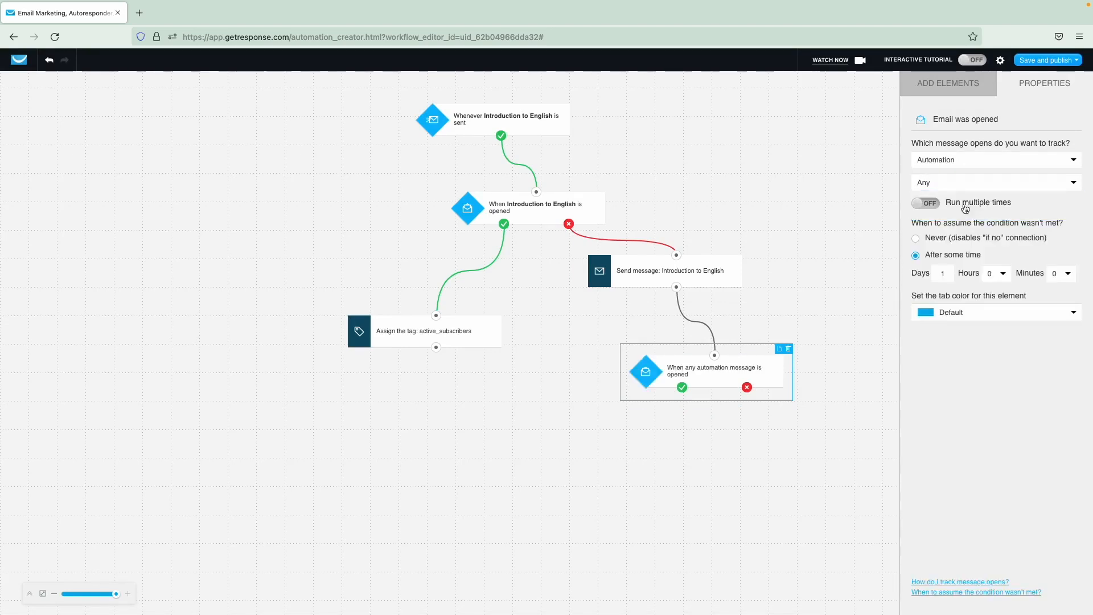
{"action": "left_click", "coordinate": [963, 183]}
{"action": "left_click", "coordinate": [963, 210]}
{"action": "left_click", "coordinate": [962, 225]}
{"action": "left_click", "coordinate": [954, 274]}
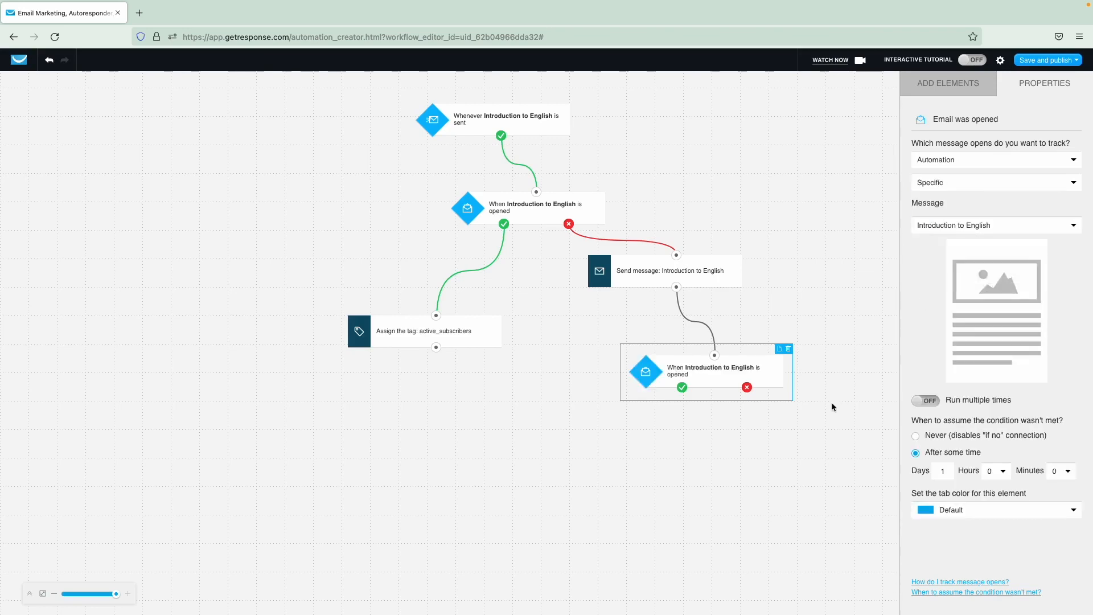
{"action": "left_click", "coordinate": [945, 85]}
{"action": "scroll", "coordinate": [977, 228], "scroll_direction": "down", "scroll_amount": 3}
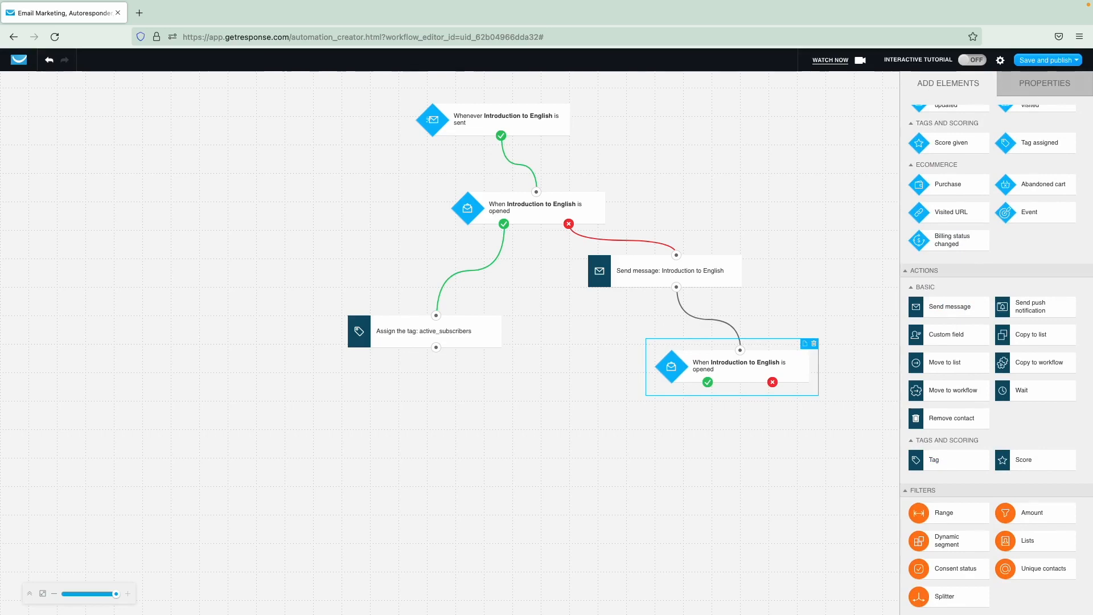
- Route the lower condition's non-opens to a not_interested tag and opens to active_subscribers
{"action": "left_click_drag", "start_coordinate": [944, 463], "coordinate": [813, 454]}
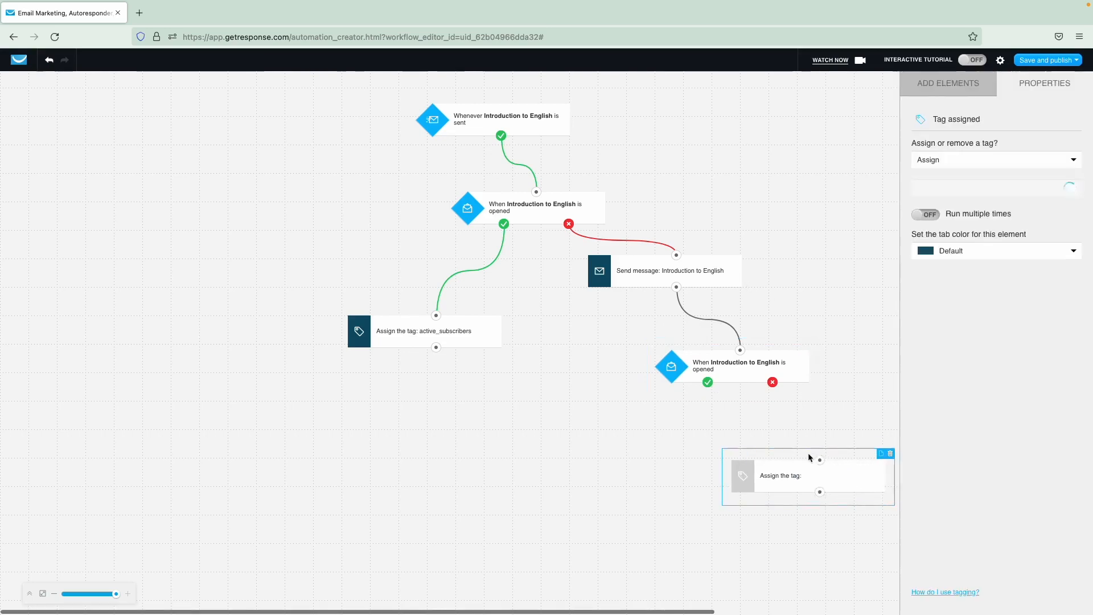
{"action": "left_click_drag", "start_coordinate": [773, 383], "coordinate": [820, 460]}
{"action": "left_click_drag", "start_coordinate": [708, 384], "coordinate": [436, 315]}
{"action": "left_click", "coordinate": [793, 486]}
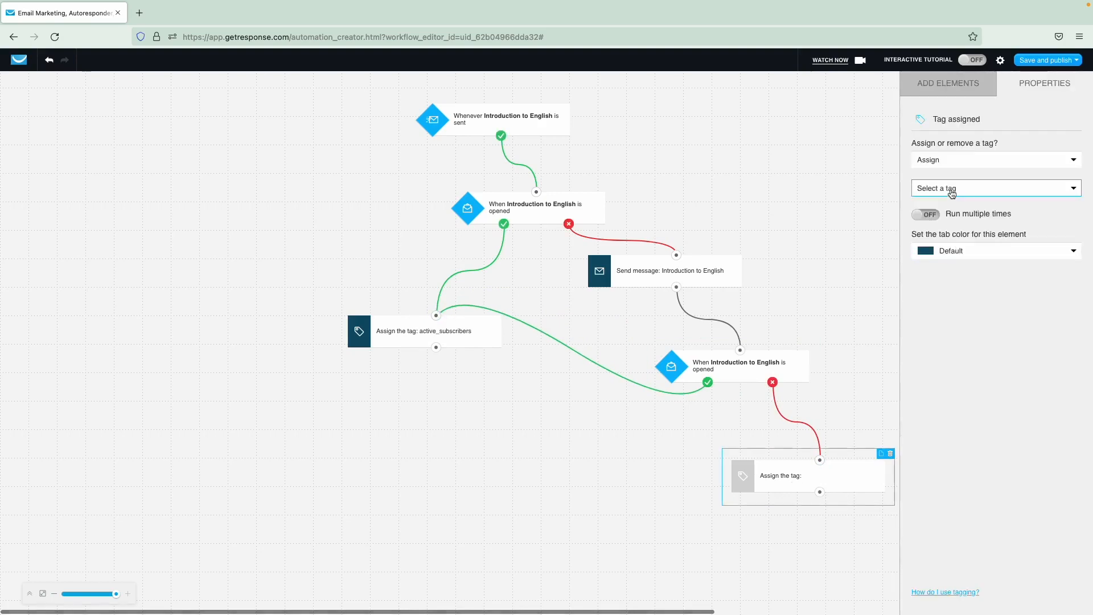
{"action": "left_click", "coordinate": [951, 188]}
{"action": "scroll", "coordinate": [959, 279], "scroll_direction": "down", "scroll_amount": 3}
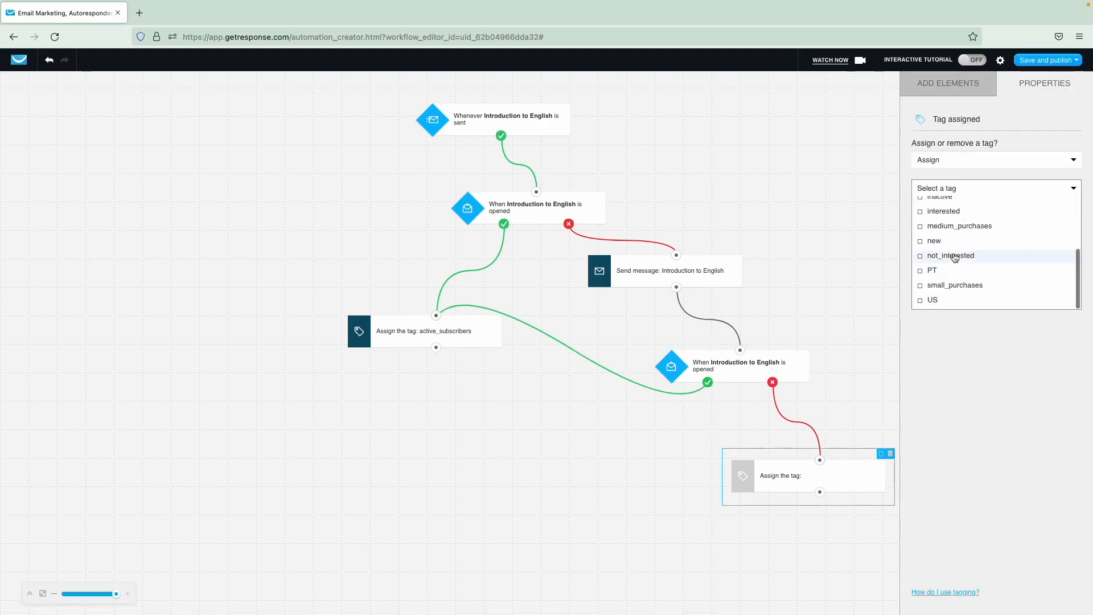
{"action": "left_click", "coordinate": [951, 255]}
{"action": "left_click", "coordinate": [636, 443]}
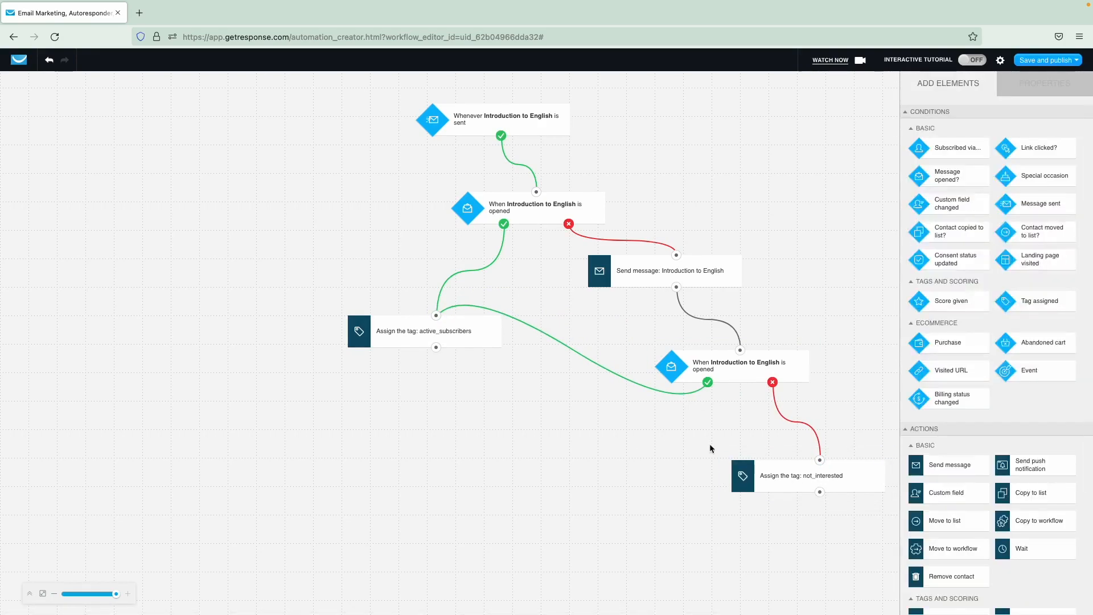
{"action": "left_click", "coordinate": [1046, 60]}
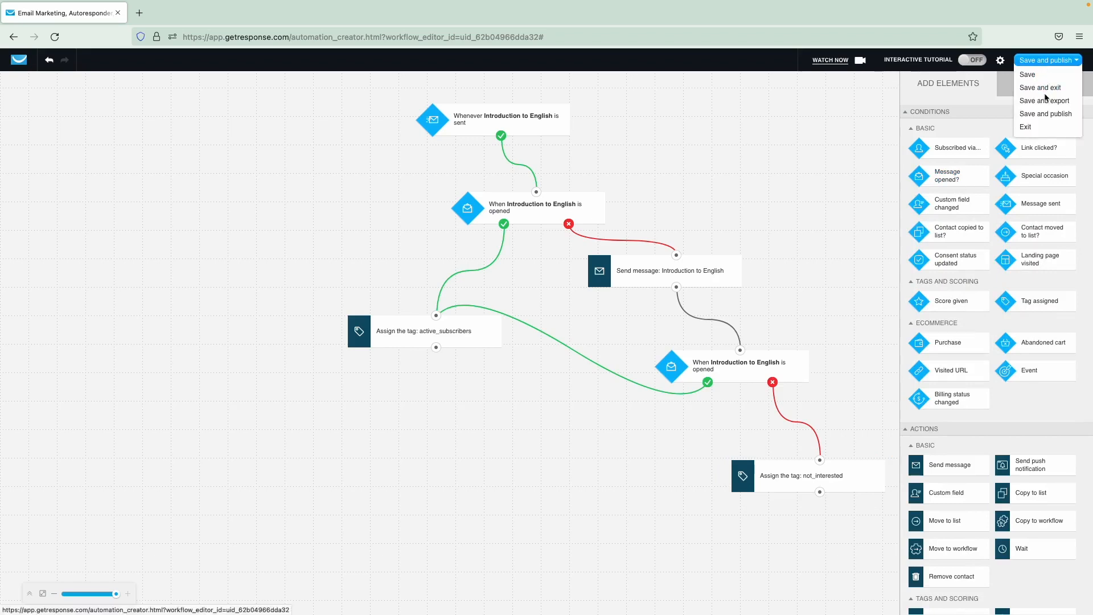